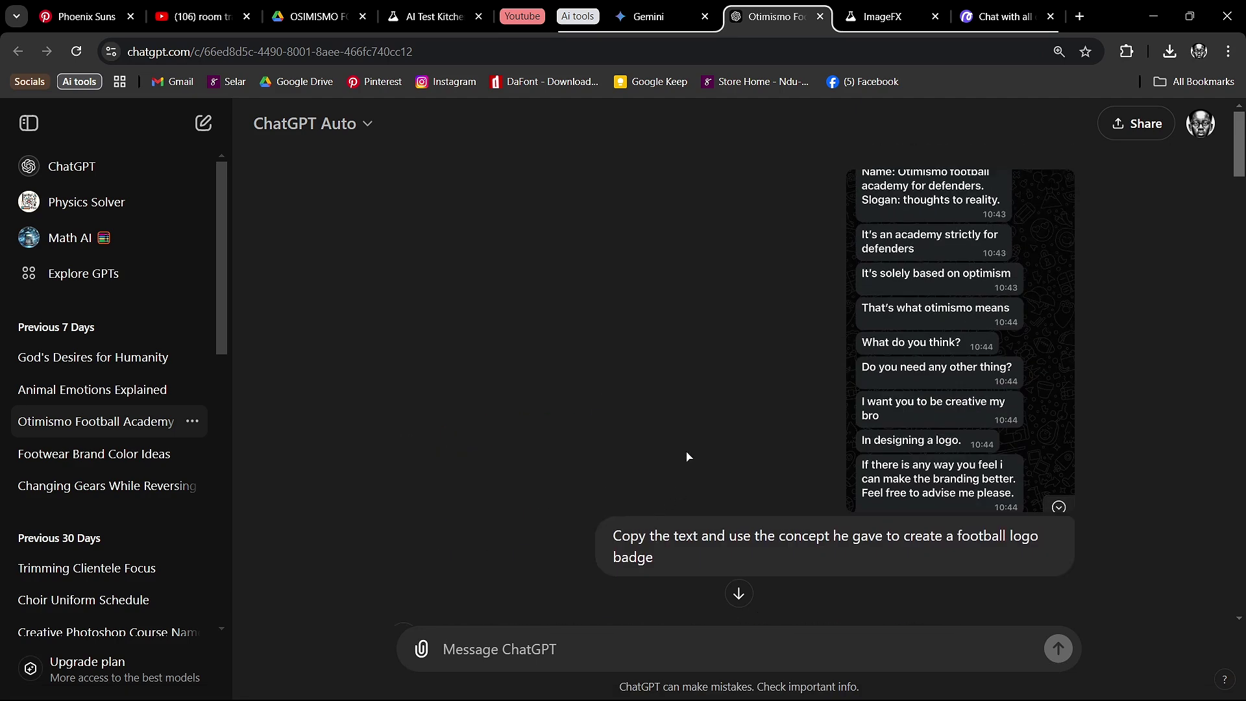
Review the client's brief screenshot, the logo badge request, and the extracted text, logo concept and animal suggestions in the conversation
{"action": "left_click", "coordinate": [999, 327]}
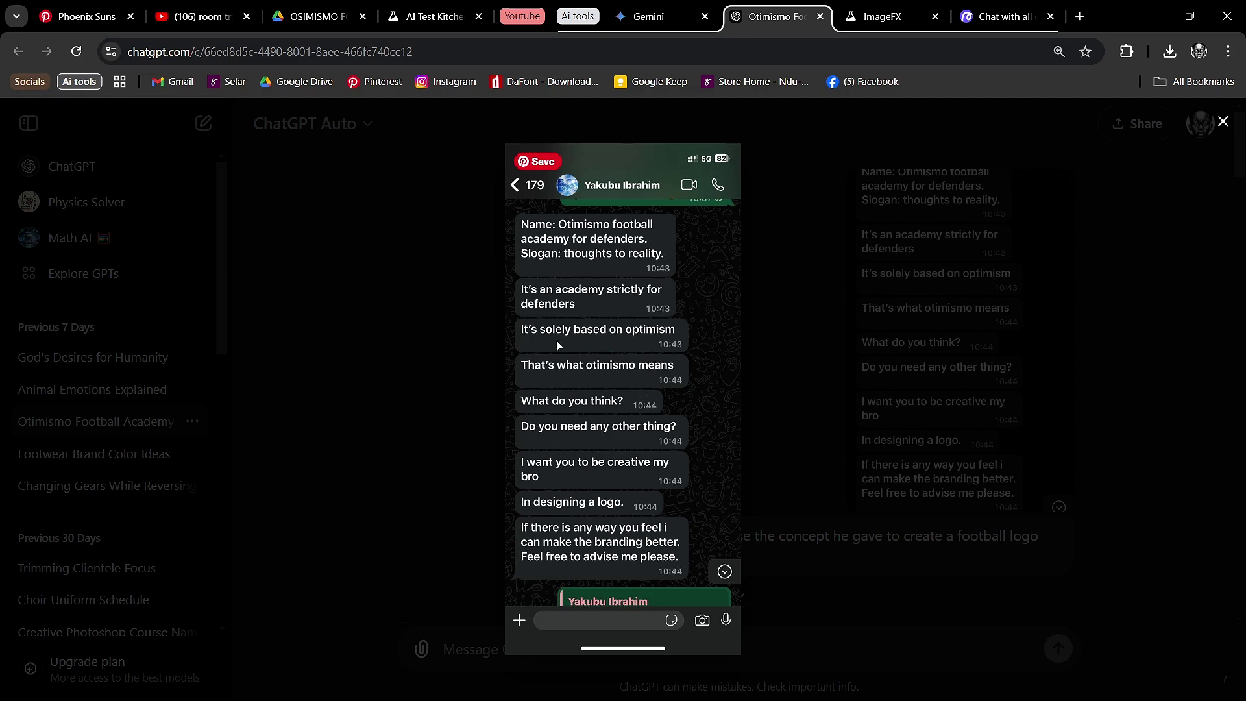
{"action": "left_click", "coordinate": [407, 473]}
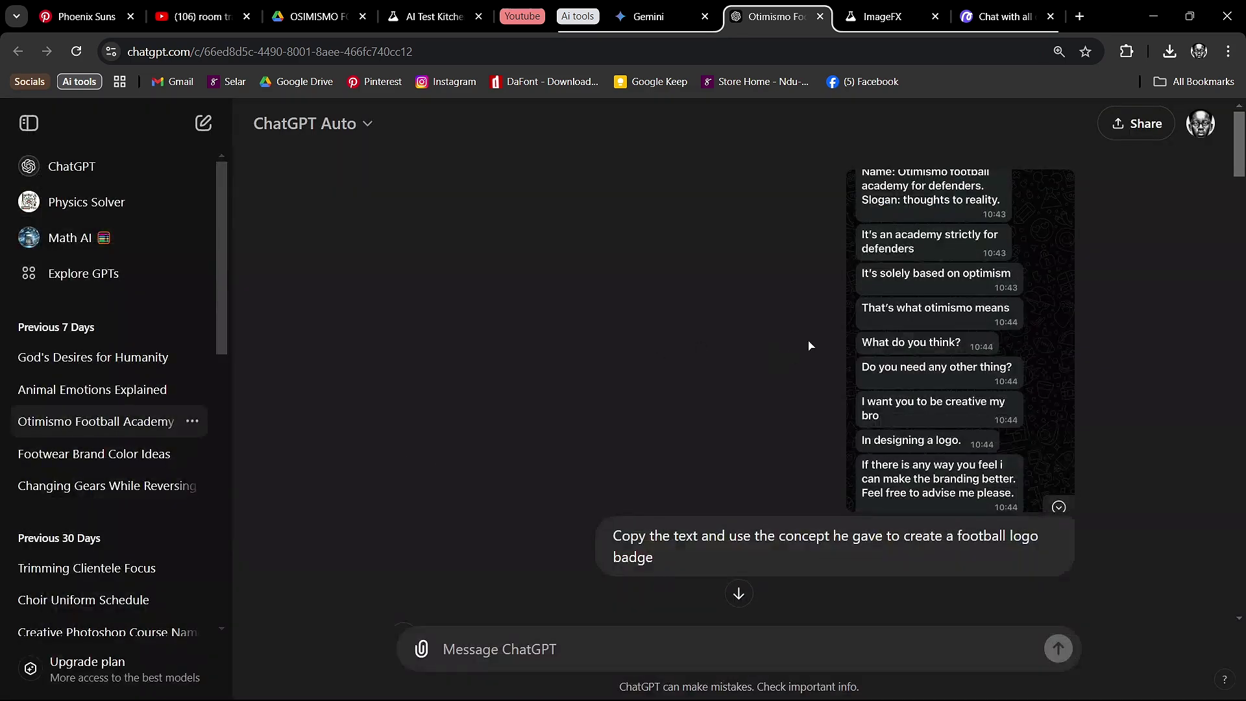
{"action": "scroll", "coordinate": [756, 493], "scroll_direction": "down", "scroll_amount": 3}
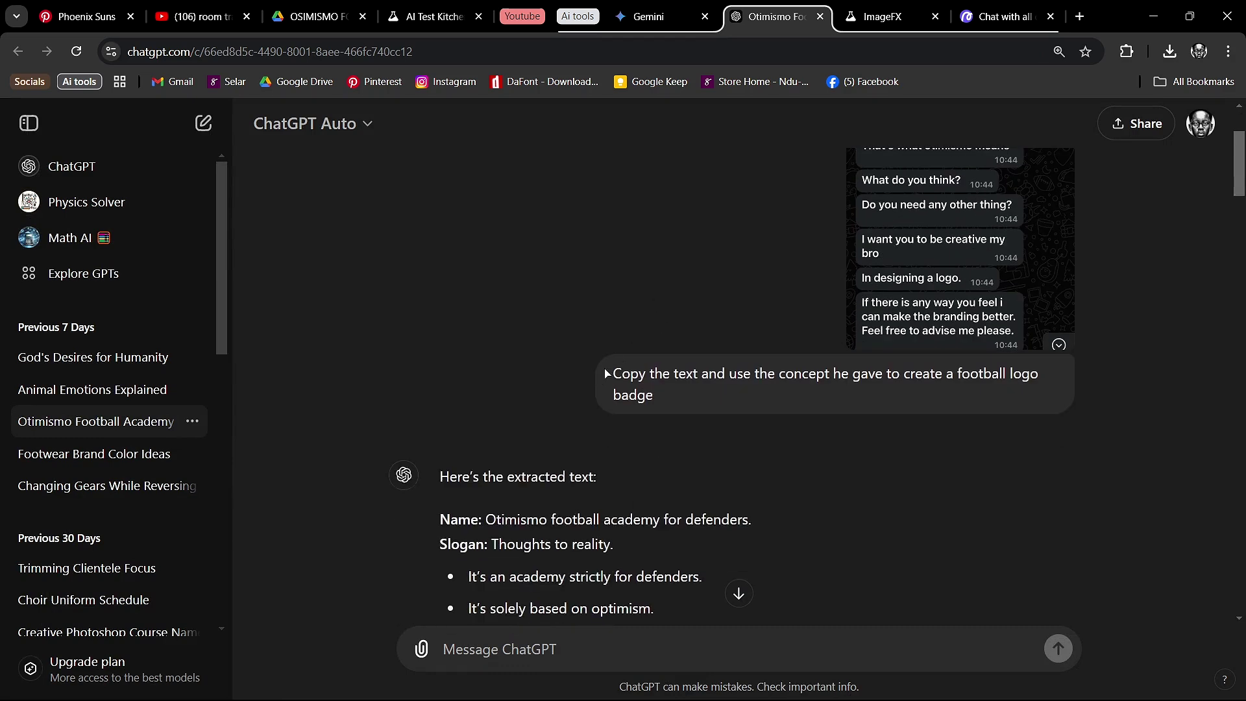
{"action": "left_click_drag", "start_coordinate": [605, 378], "coordinate": [1046, 385]}
{"action": "left_click", "coordinate": [745, 402]}
{"action": "scroll", "coordinate": [744, 401], "scroll_direction": "down", "scroll_amount": 5}
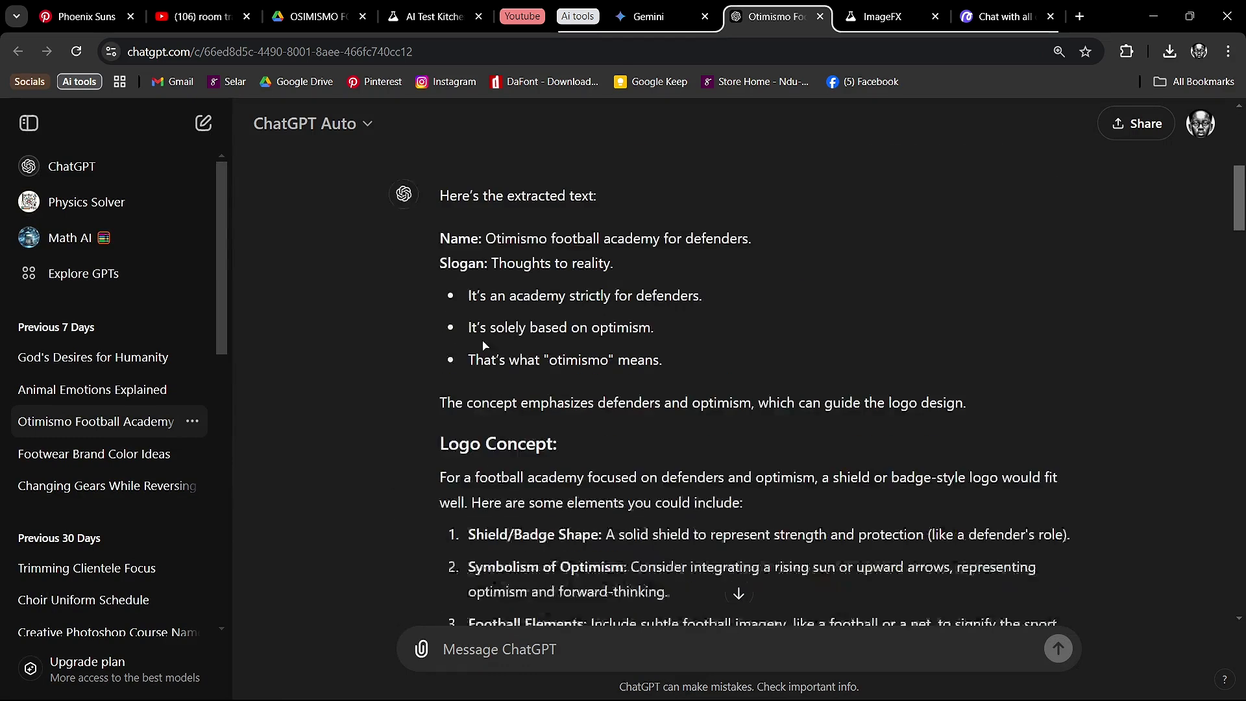
{"action": "scroll", "coordinate": [456, 243], "scroll_direction": "up", "scroll_amount": 1}
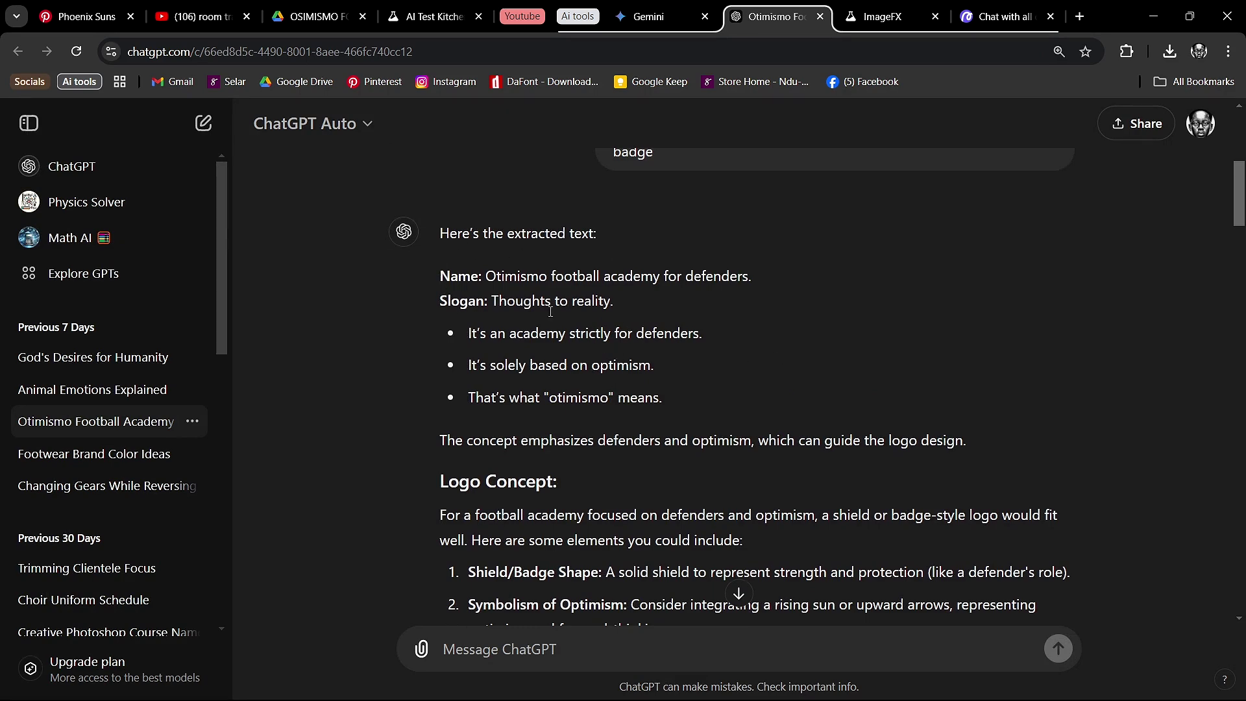
{"action": "scroll", "coordinate": [574, 333], "scroll_direction": "down", "scroll_amount": 7}
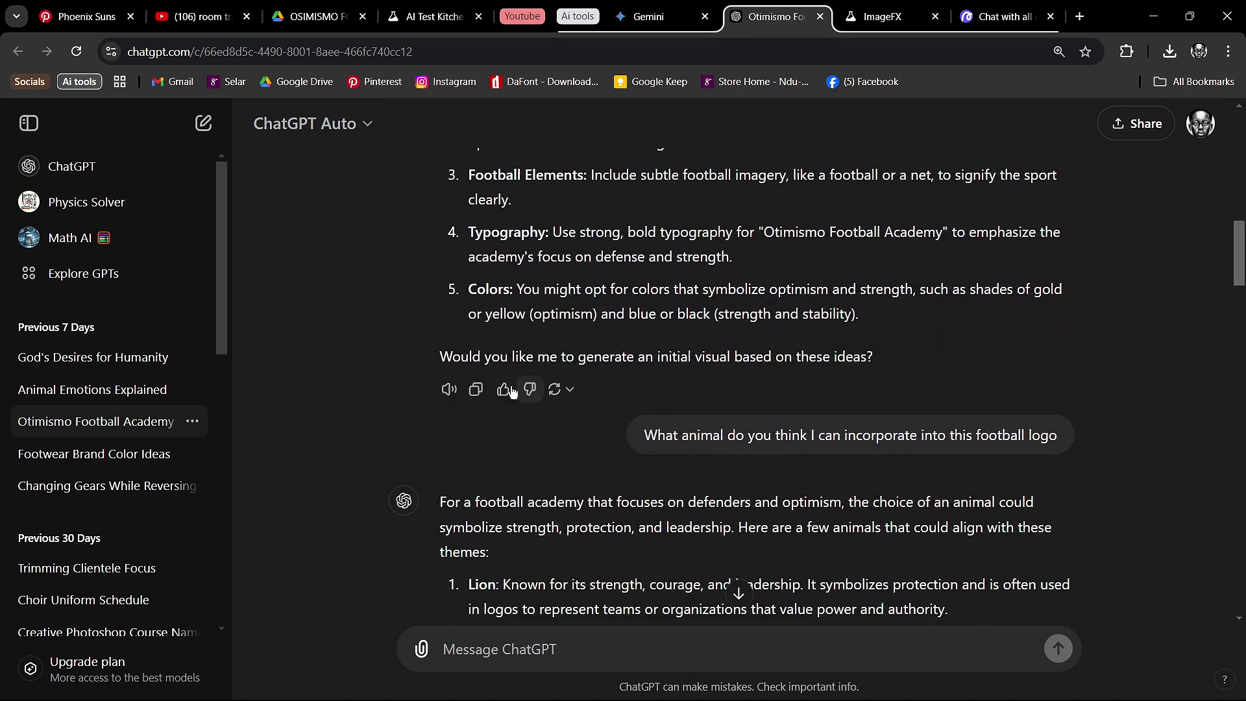
{"action": "scroll", "coordinate": [554, 472], "scroll_direction": "down", "scroll_amount": 3}
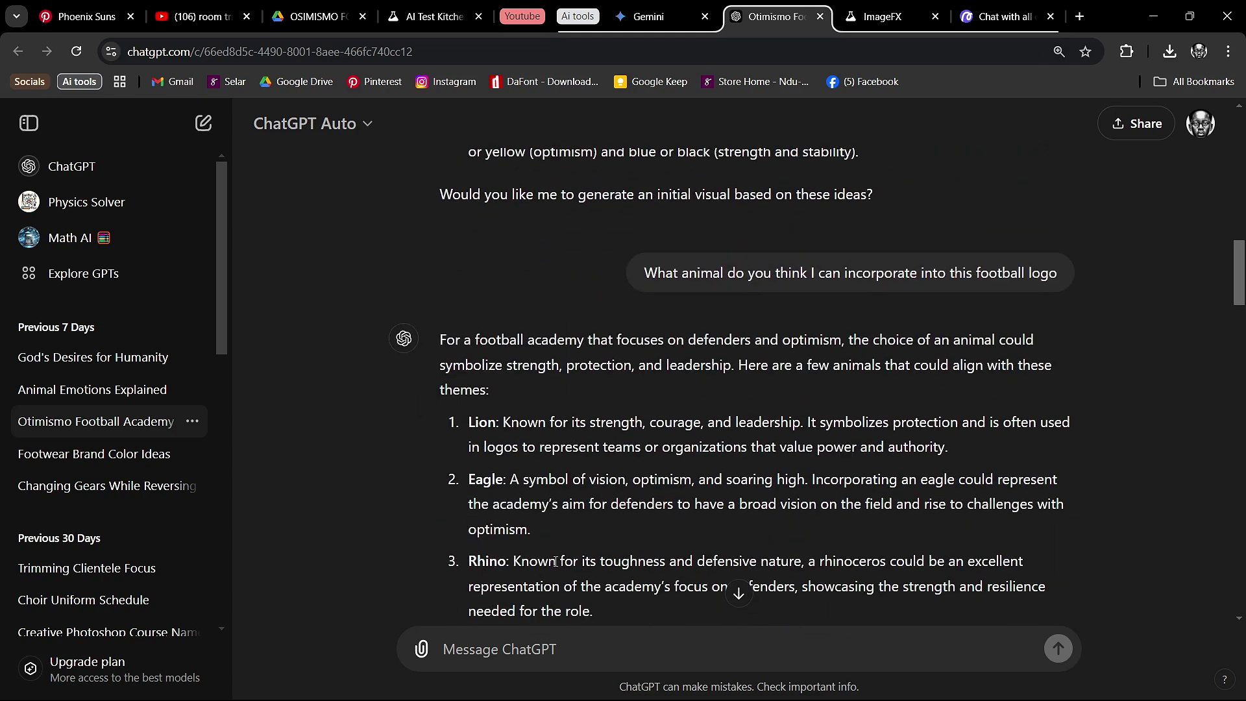
{"action": "scroll", "coordinate": [870, 533], "scroll_direction": "up", "scroll_amount": 7}
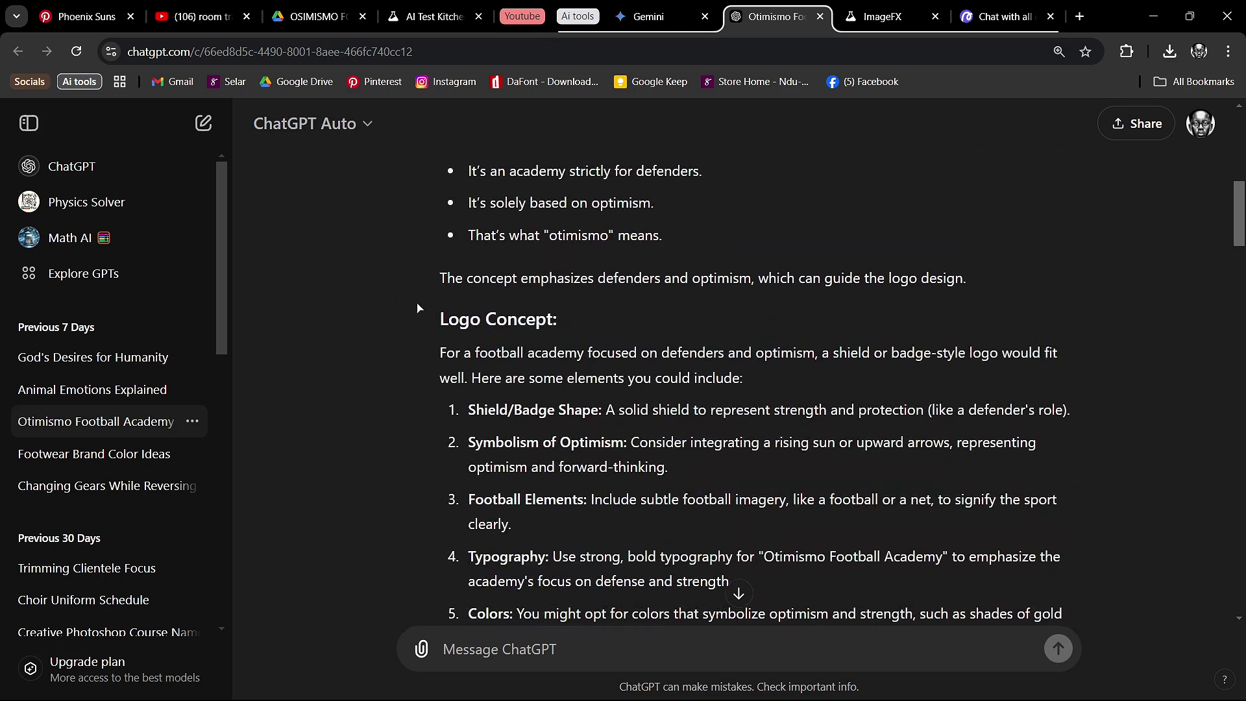
{"action": "scroll", "coordinate": [440, 312], "scroll_direction": "up", "scroll_amount": 3}
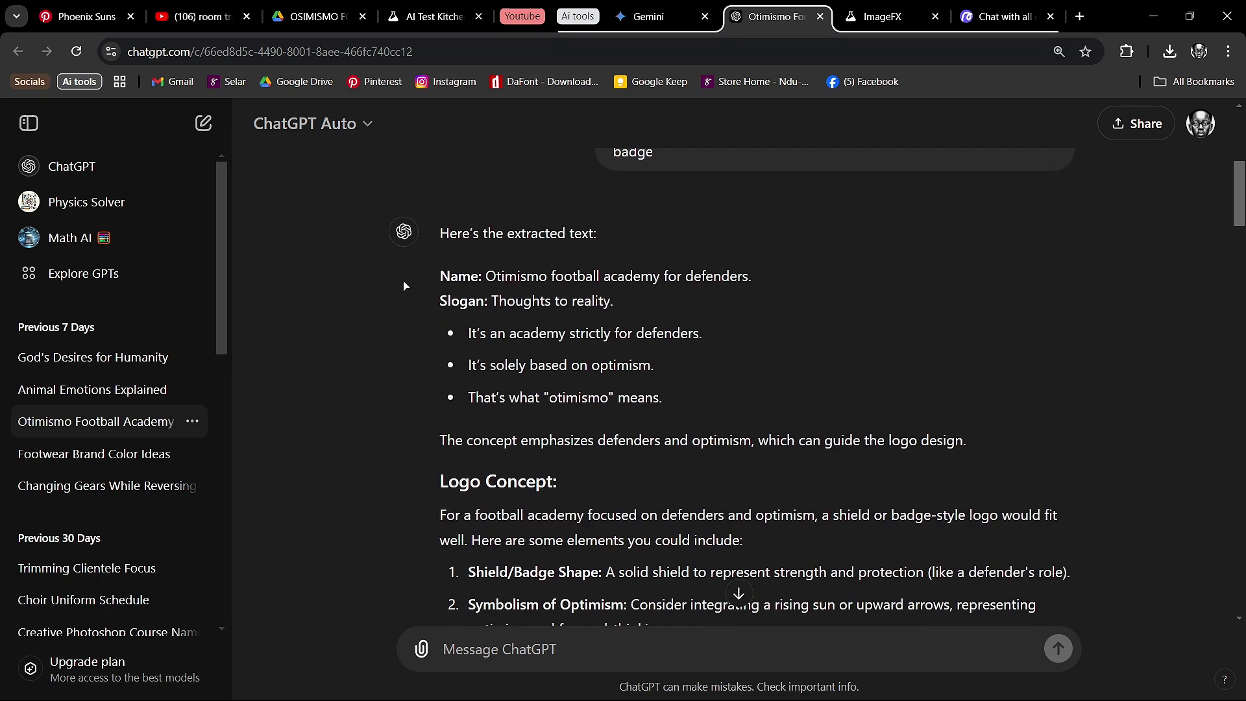
Copy the conversation text from the academy name through the Eagle suggestion and paste it as the prompt in ImageFX
{"action": "left_click_drag", "start_coordinate": [435, 283], "coordinate": [580, 495]}
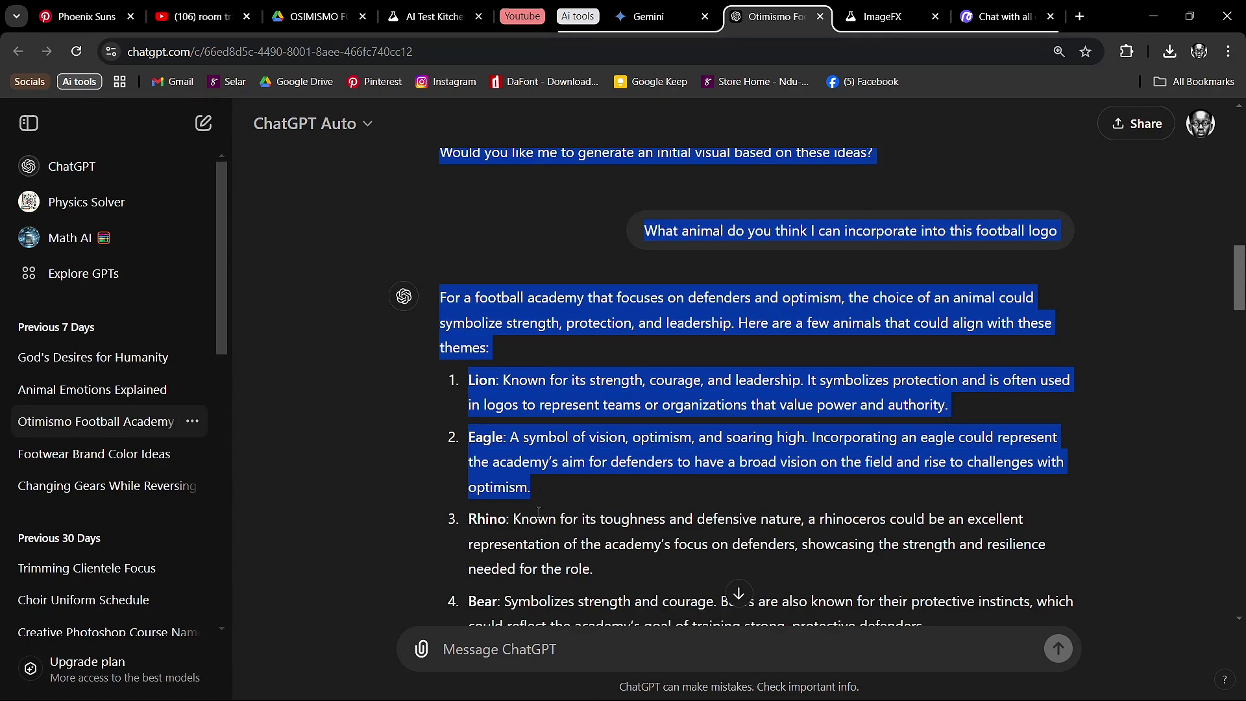
{"action": "left_click", "coordinate": [883, 16]}
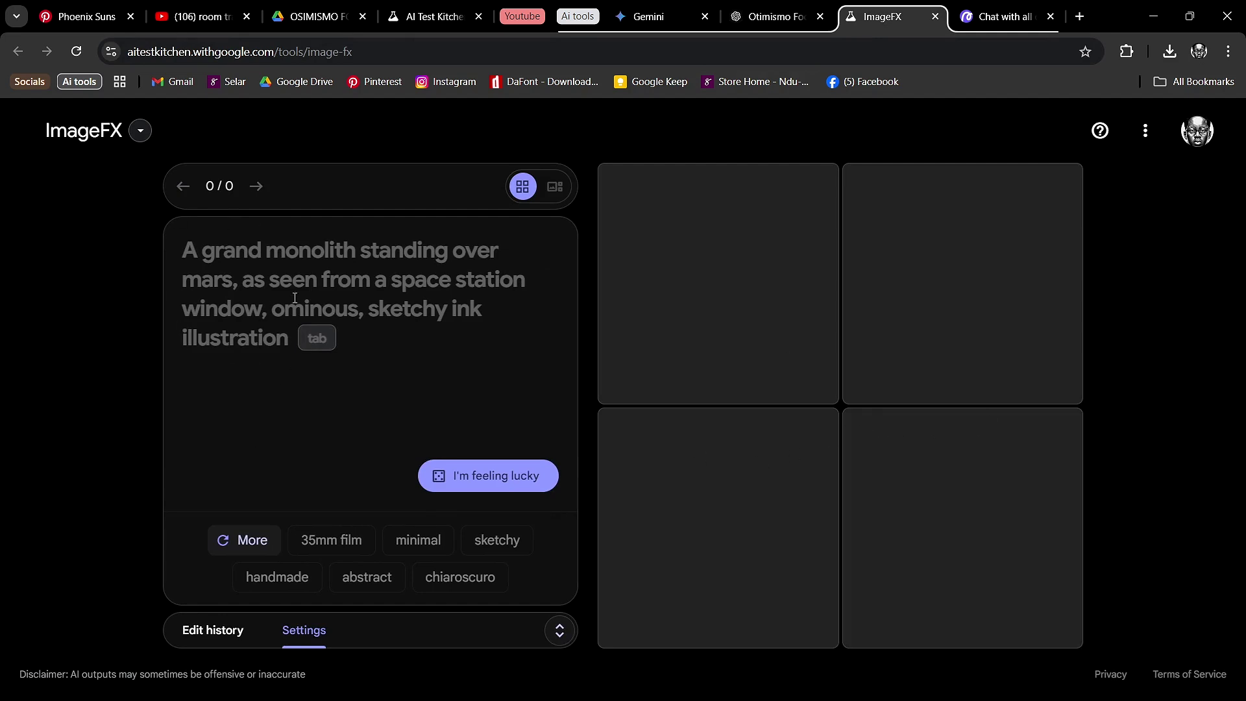
{"action": "type", "text": "Eagle: A symbol of vision, optimism, and soaring high. Incorporating an eagle could represent the academy’s aim for defenders to have a broad vision on the field and rise to challenges with optimism."}
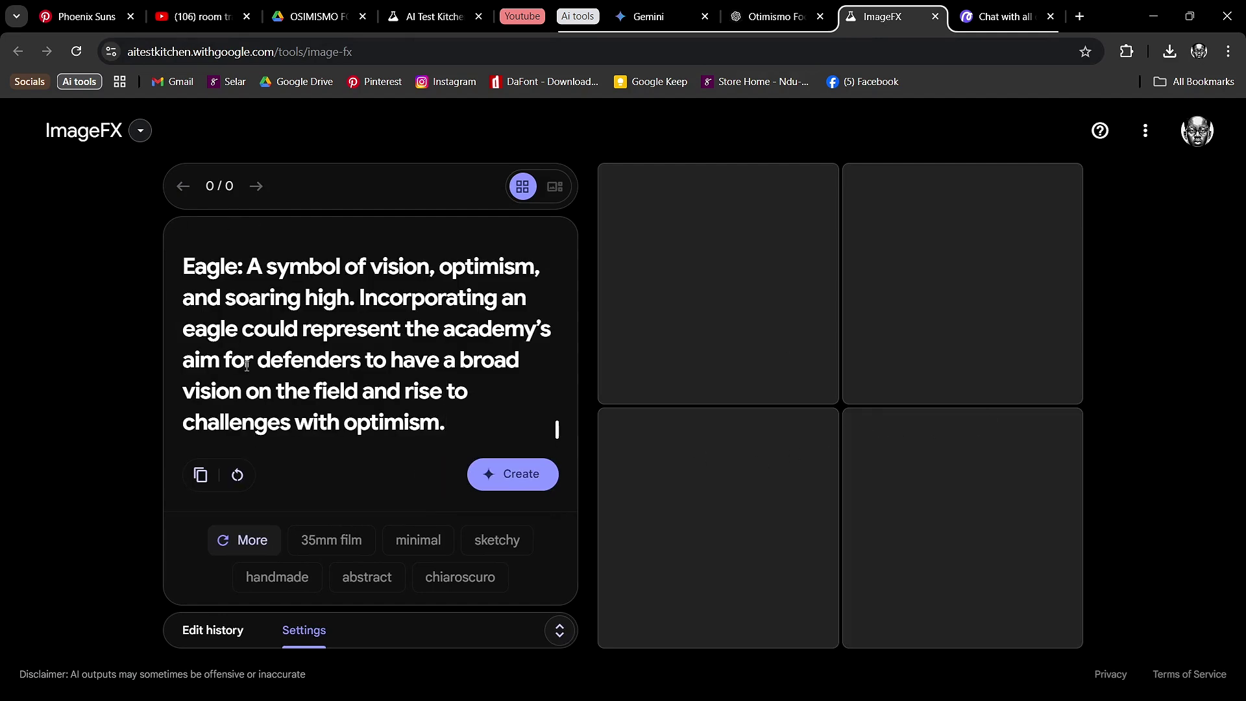
Delete the Lion suggestion from the pasted prompt
{"action": "scroll", "coordinate": [244, 343], "scroll_direction": "up", "scroll_amount": 5}
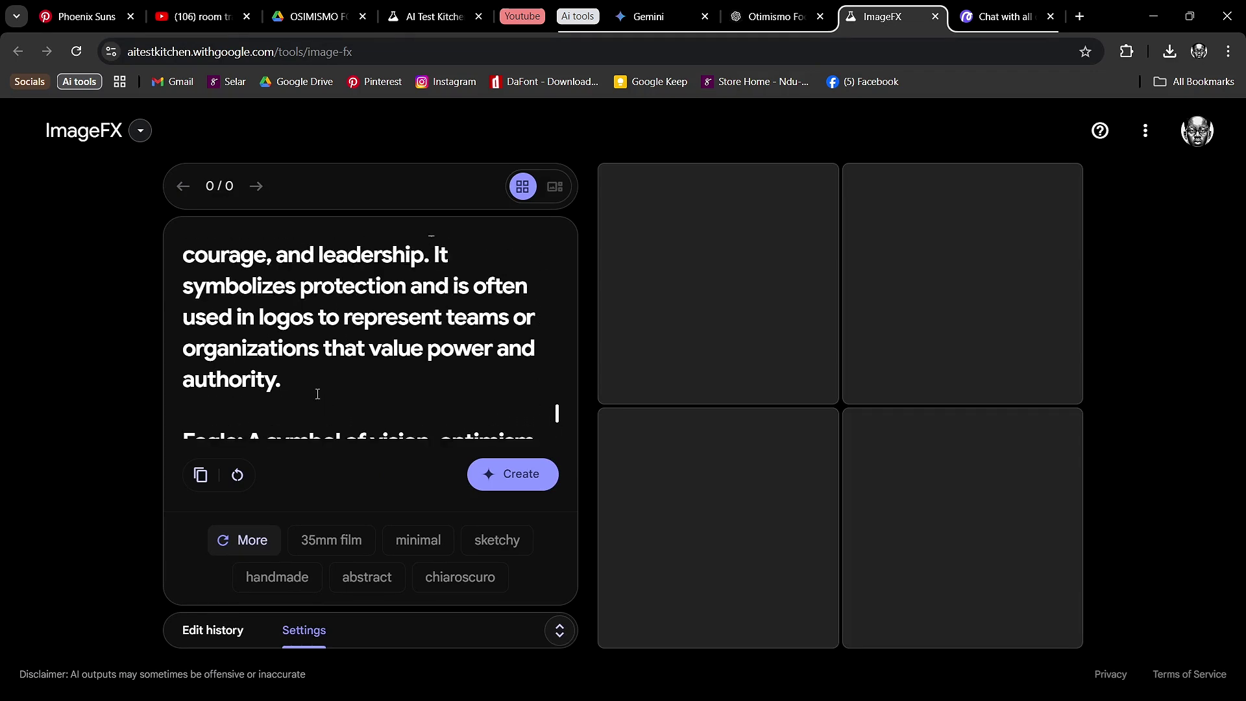
{"action": "scroll", "coordinate": [318, 393], "scroll_direction": "down", "scroll_amount": 3}
{"action": "left_click", "coordinate": [318, 408]}
{"action": "left_click_drag", "start_coordinate": [317, 409], "coordinate": [170, 294]}
{"action": "key", "text": "BackSpace"}
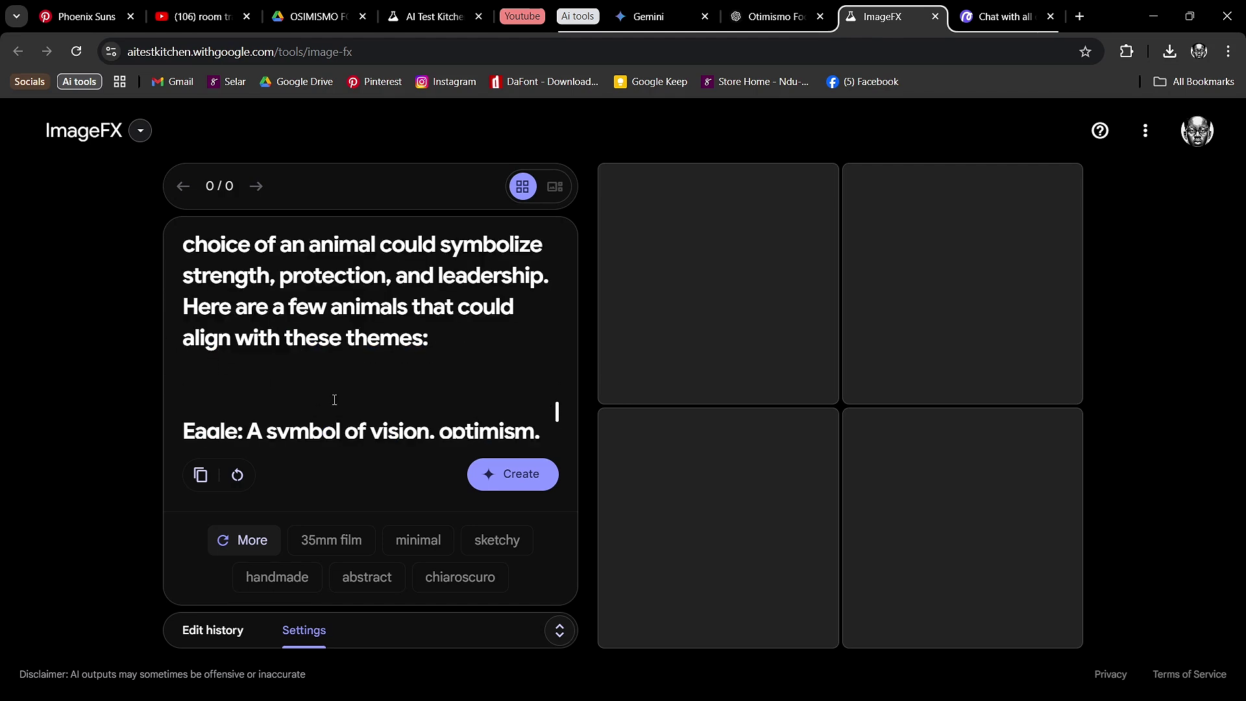
Remove the "ChatGPT said:" and "ChatGPT" lines above the animal paragraph in the prompt
{"action": "scroll", "coordinate": [428, 407], "scroll_direction": "up", "scroll_amount": 5}
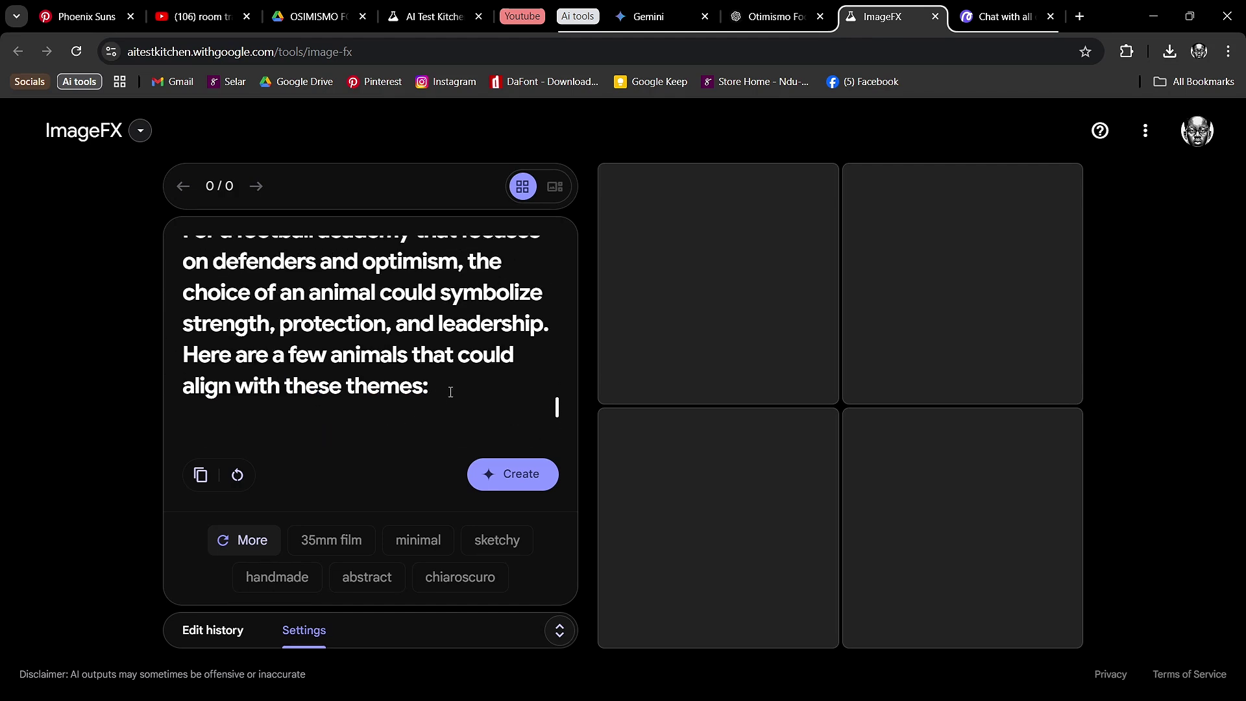
{"action": "scroll", "coordinate": [259, 331], "scroll_direction": "down", "scroll_amount": 2}
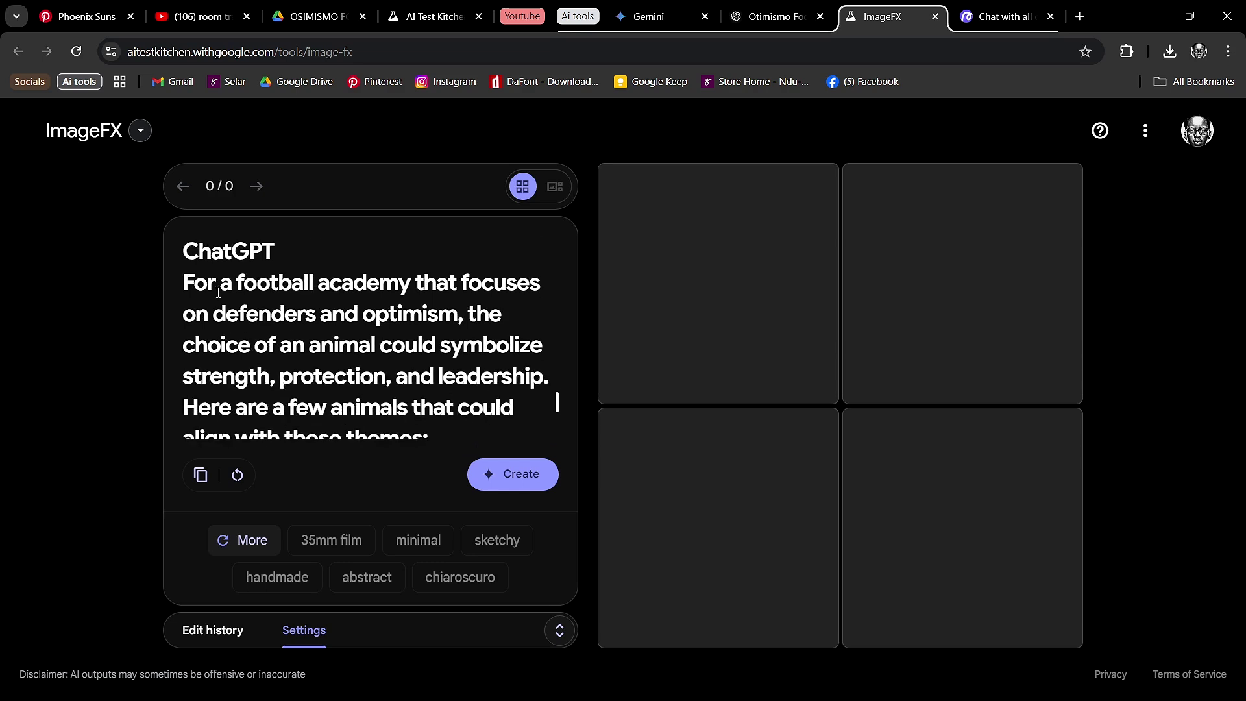
{"action": "scroll", "coordinate": [272, 341], "scroll_direction": "up", "scroll_amount": 3}
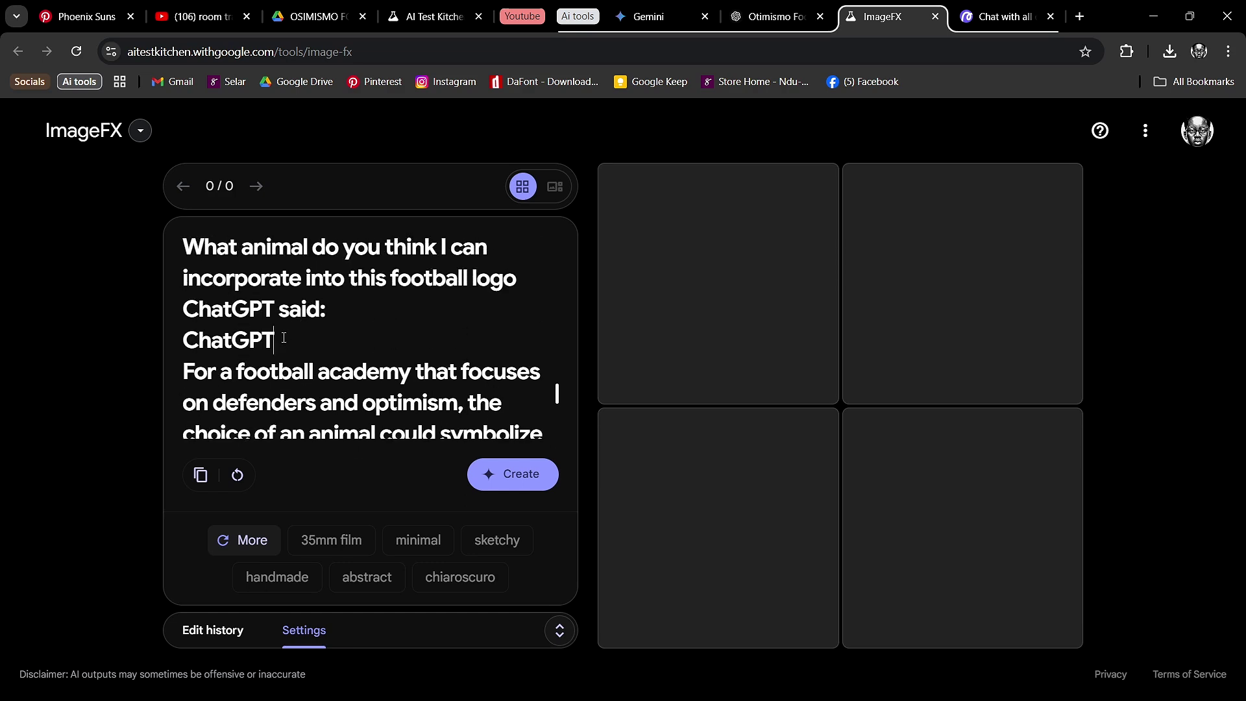
{"action": "left_click_drag", "start_coordinate": [284, 338], "coordinate": [182, 303]}
{"action": "key", "text": "BackSpace"}
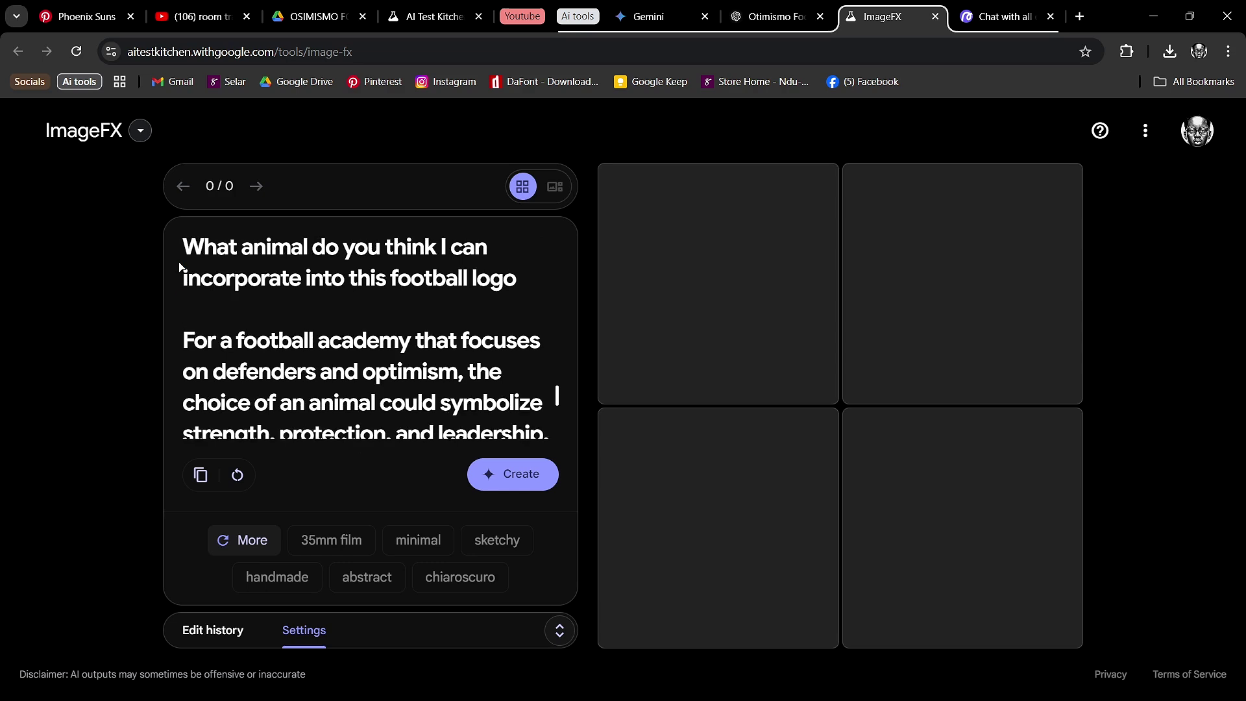
Delete the question "What animal do you think I can incorporate into this football logo" from the prompt
{"action": "scroll", "coordinate": [285, 320], "scroll_direction": "up", "scroll_amount": 4}
{"action": "left_click_drag", "start_coordinate": [272, 393], "coordinate": [120, 407]}
{"action": "key", "text": "BackSpace"}
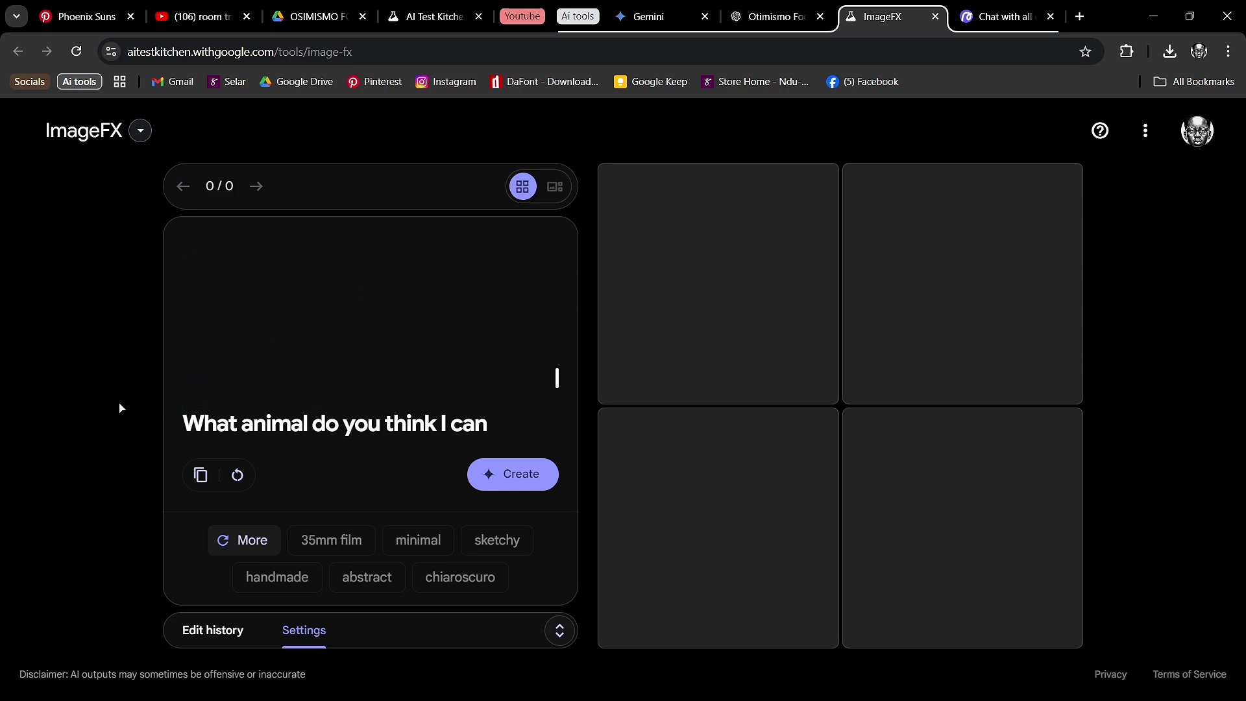
Check the trimmed prompt's colors, typography, football imagery and logo concept sections for leftover text
{"action": "scroll", "coordinate": [342, 411], "scroll_direction": "up", "scroll_amount": 3}
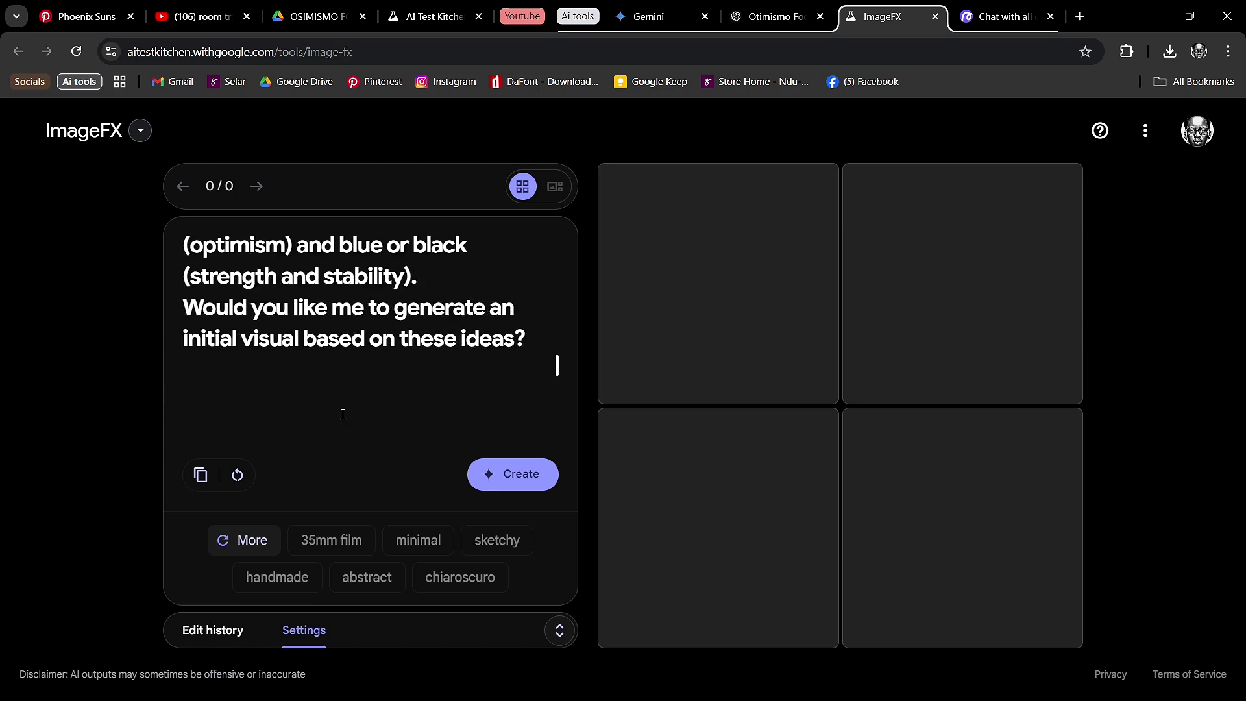
{"action": "scroll", "coordinate": [343, 414], "scroll_direction": "down", "scroll_amount": 2}
{"action": "scroll", "coordinate": [343, 414], "scroll_direction": "down", "scroll_amount": 1}
{"action": "scroll", "coordinate": [357, 412], "scroll_direction": "up", "scroll_amount": 4}
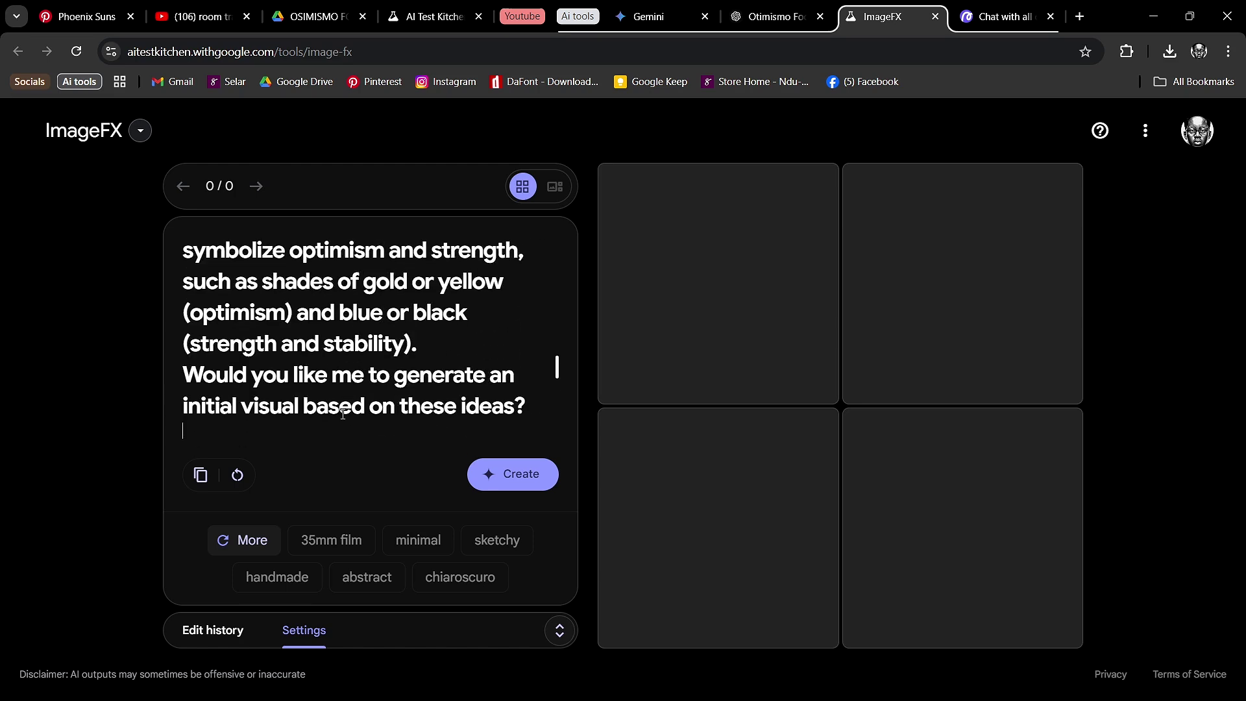
{"action": "scroll", "coordinate": [374, 412], "scroll_direction": "up", "scroll_amount": 5}
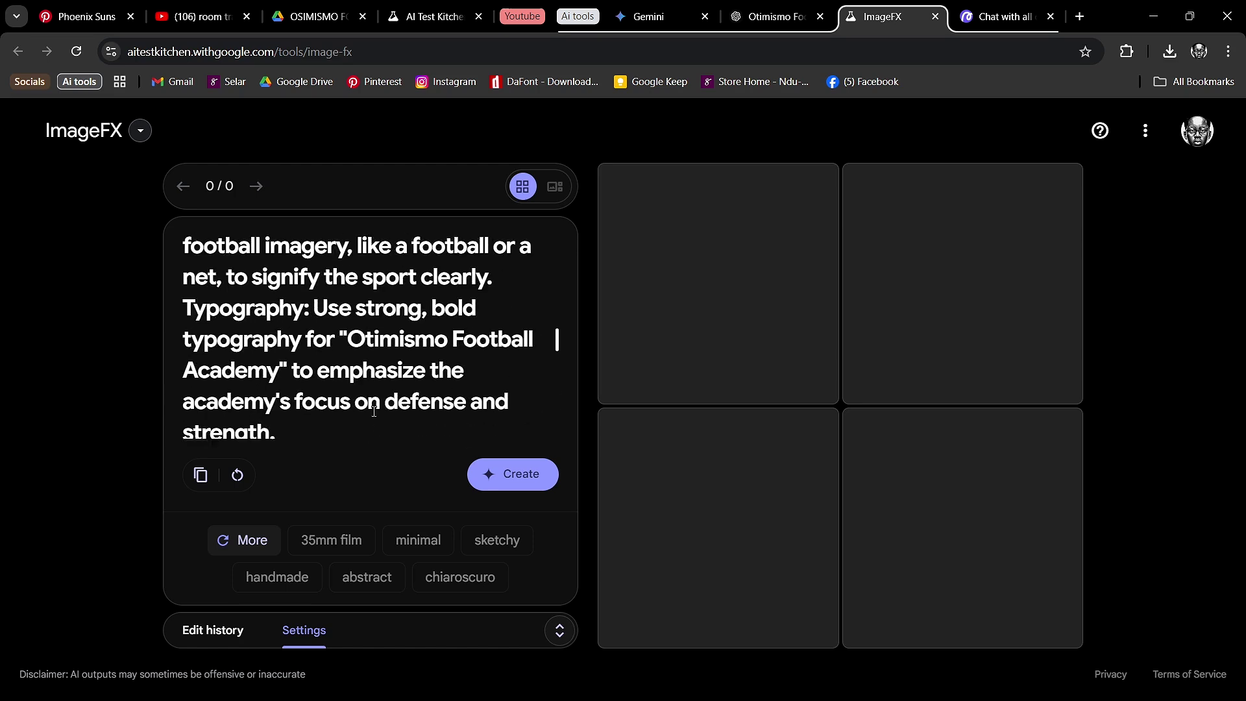
{"action": "scroll", "coordinate": [359, 362], "scroll_direction": "up", "scroll_amount": 8}
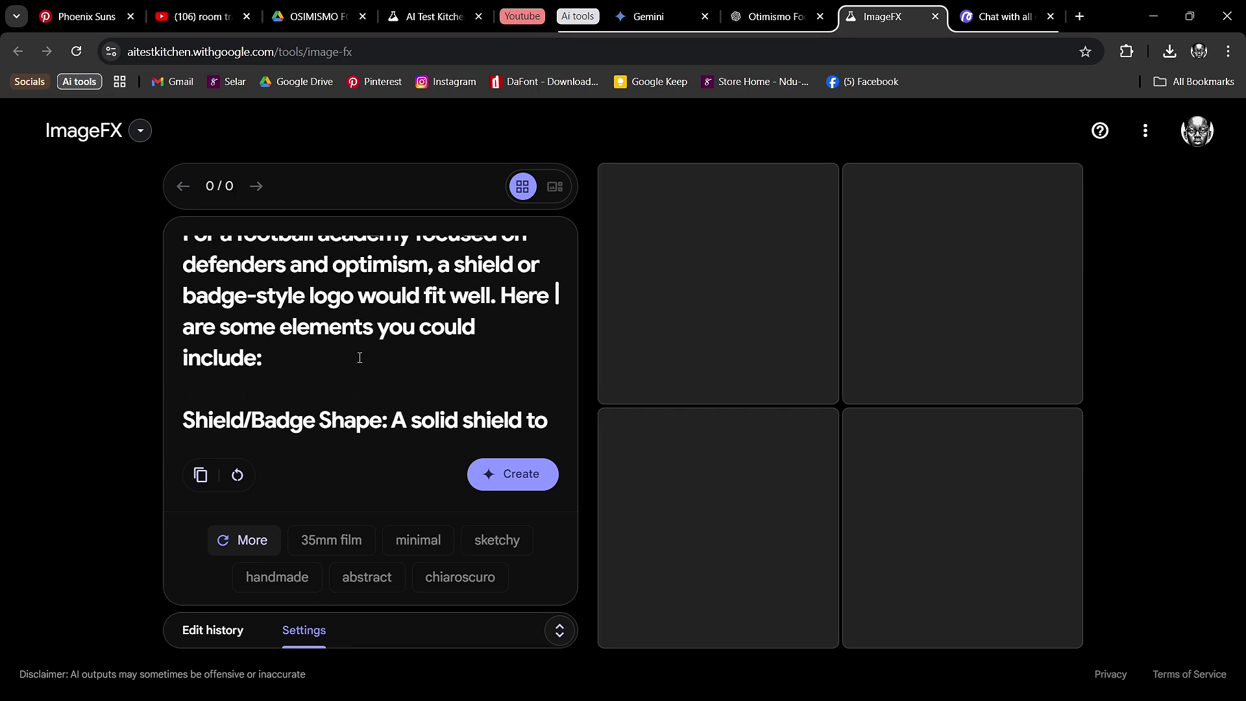
{"action": "scroll", "coordinate": [360, 358], "scroll_direction": "up", "scroll_amount": 3}
{"action": "scroll", "coordinate": [360, 357], "scroll_direction": "down", "scroll_amount": 10}
Append "Make the logo to have the shape of a shield" to the end of the prompt and generate the images
{"action": "left_click_drag", "start_coordinate": [472, 391], "coordinate": [480, 438]}
{"action": "left_click", "coordinate": [485, 426]}
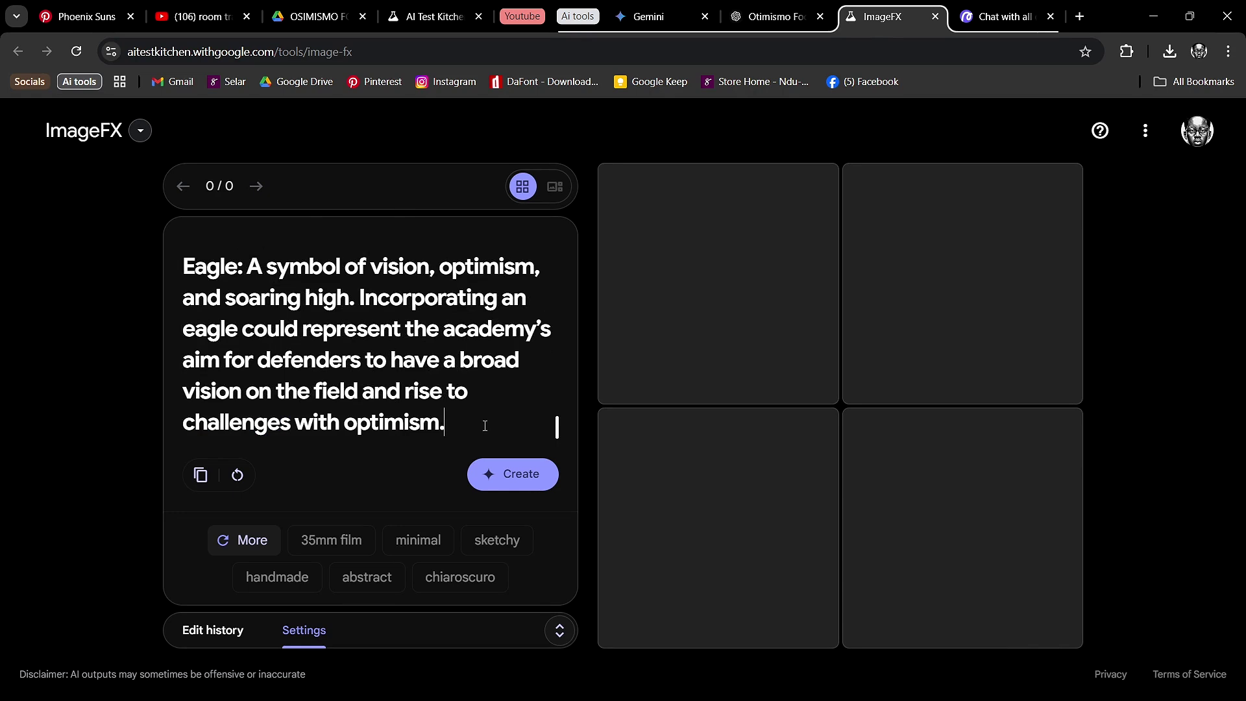
{"action": "key", "text": "Caps_Lock"}
{"action": "type", "text": "M"}
{"action": "key", "text": "Caps_Lock"}
{"action": "type", "text": "ake "}
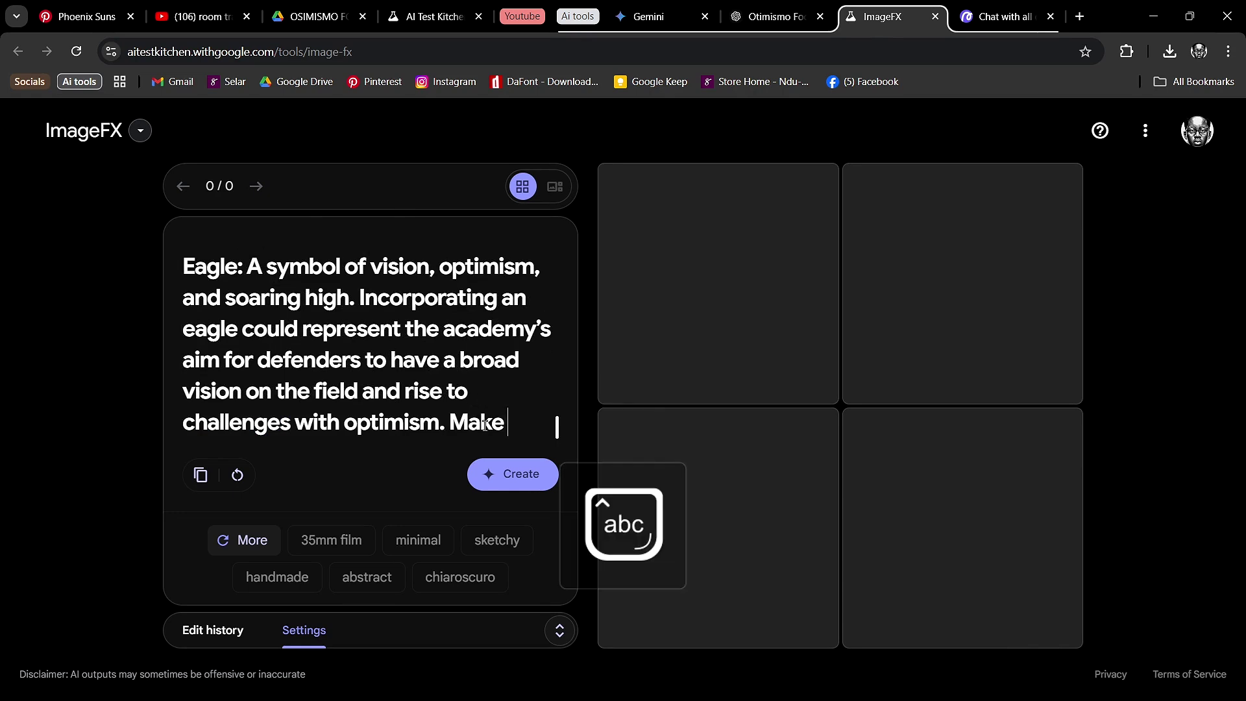
{"action": "type", "text": "the logo t"}
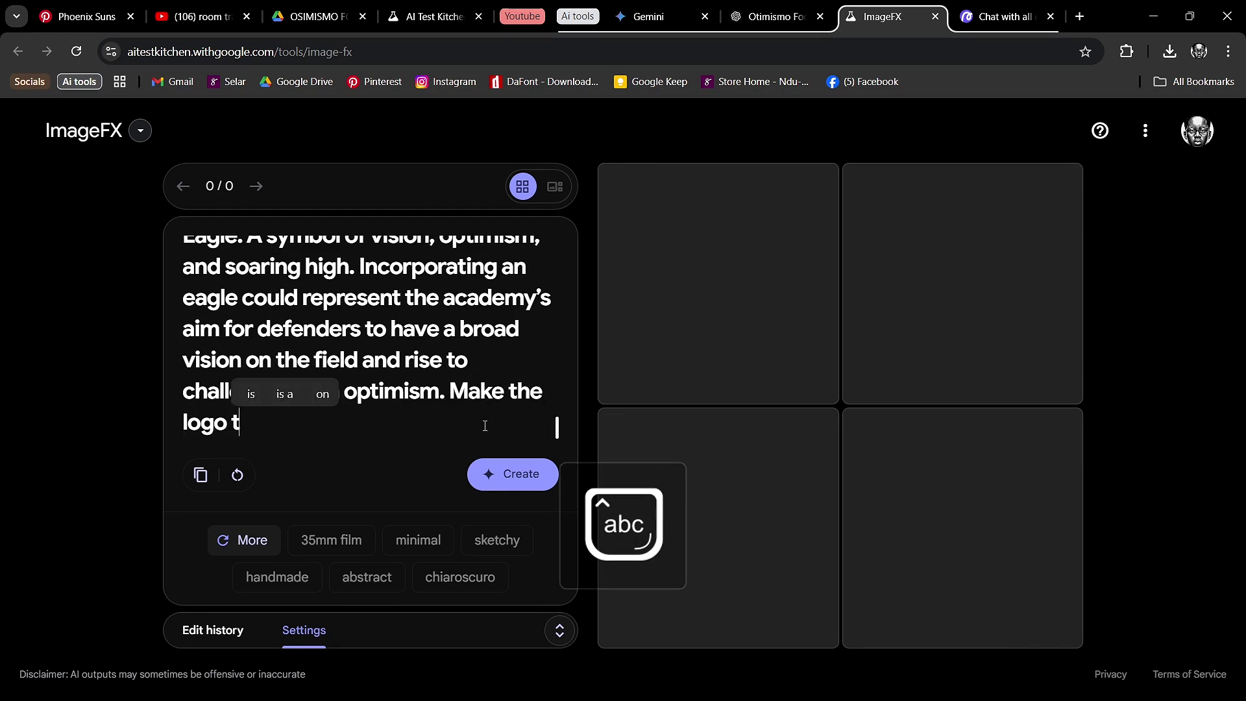
{"action": "type", "text": "o have "}
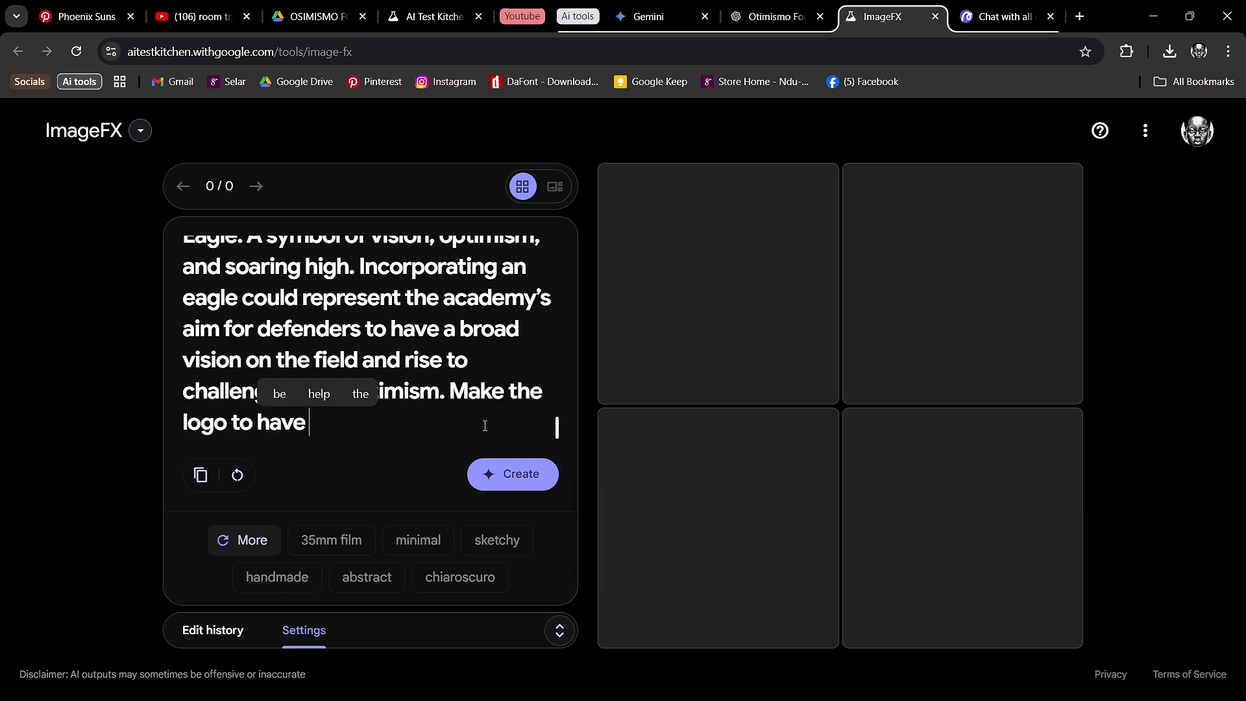
{"action": "type", "text": "the shape "}
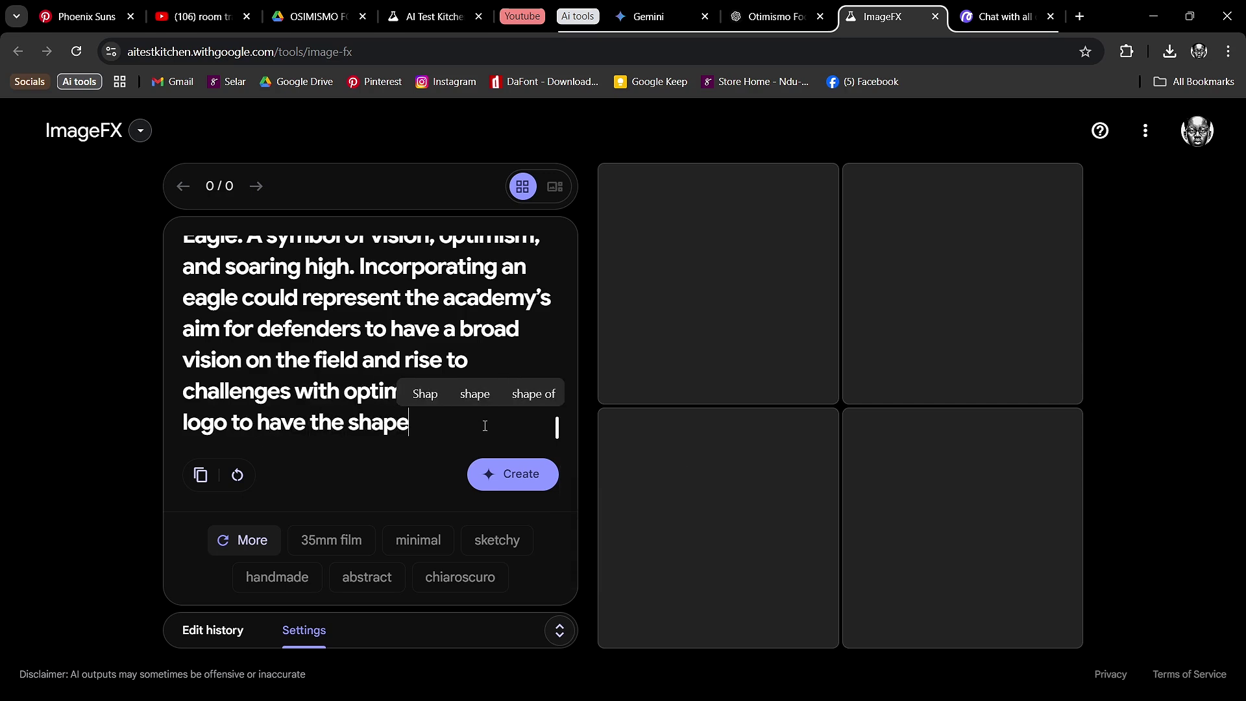
{"action": "type", "text": "of a sh"}
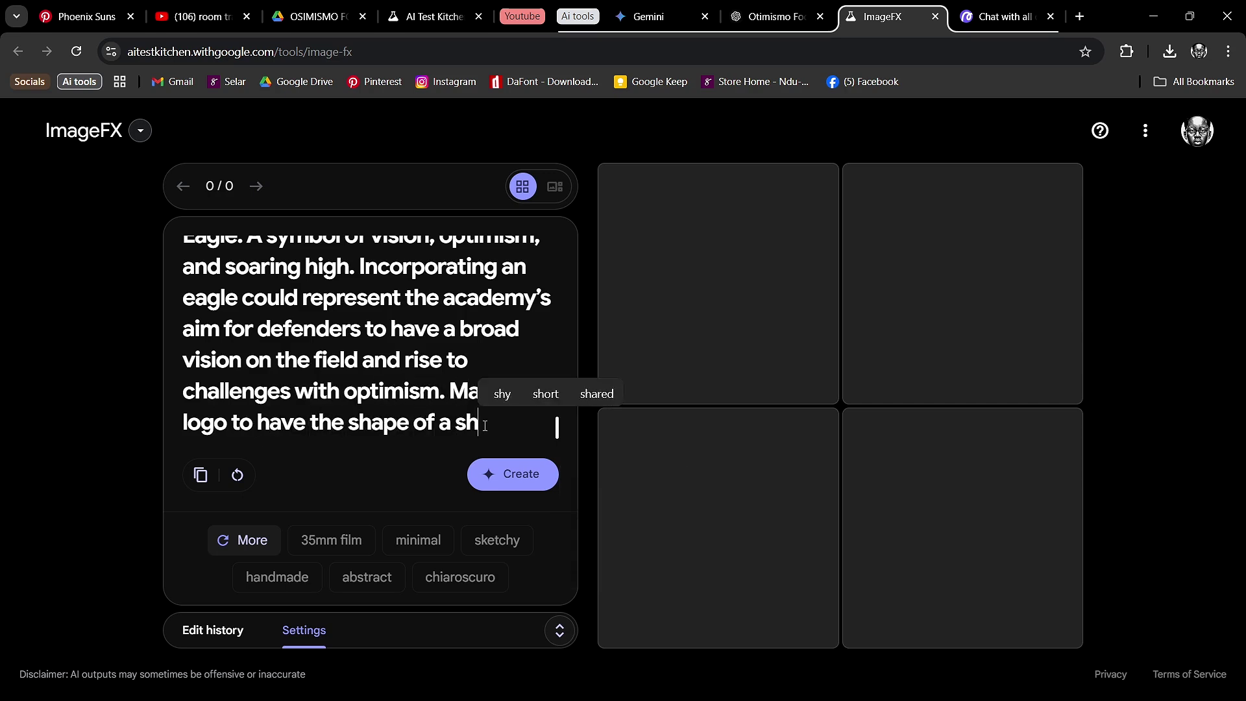
{"action": "type", "text": "ield"}
{"action": "key", "text": "Return"}
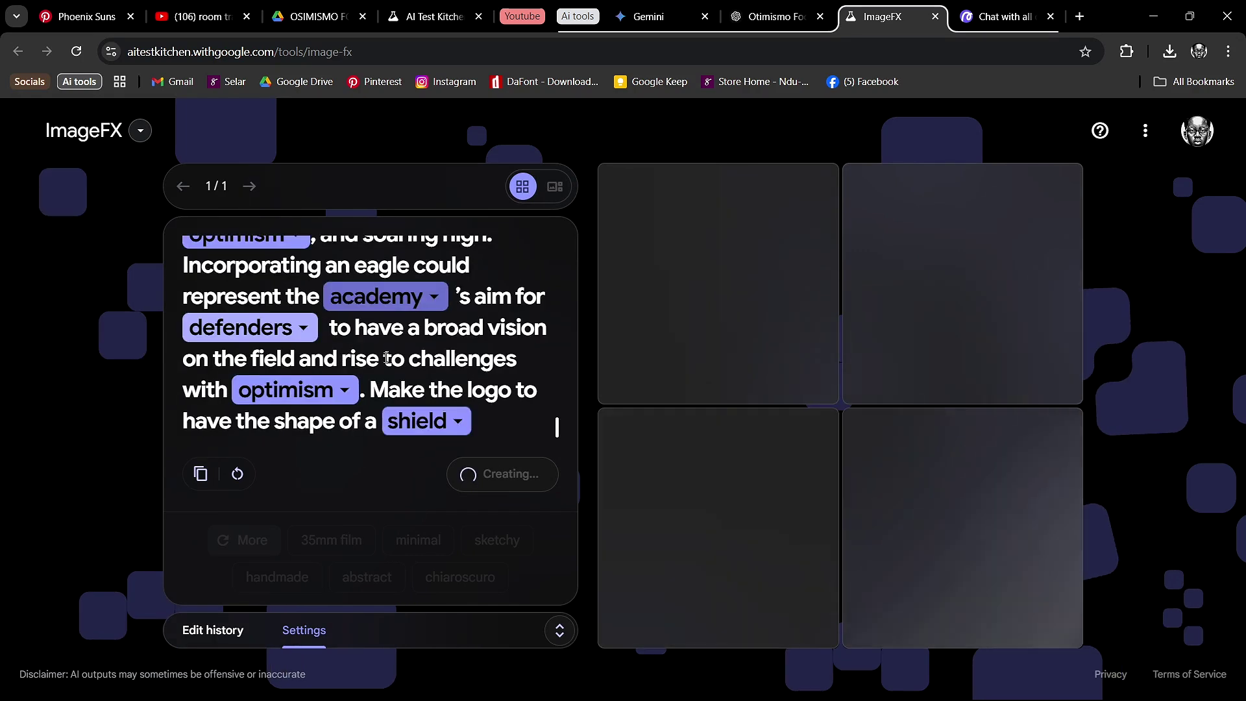
Look over the prompt from its beginning, examining the keywords highlighted in the logo description
{"action": "scroll", "coordinate": [253, 309], "scroll_direction": "up", "scroll_amount": 2}
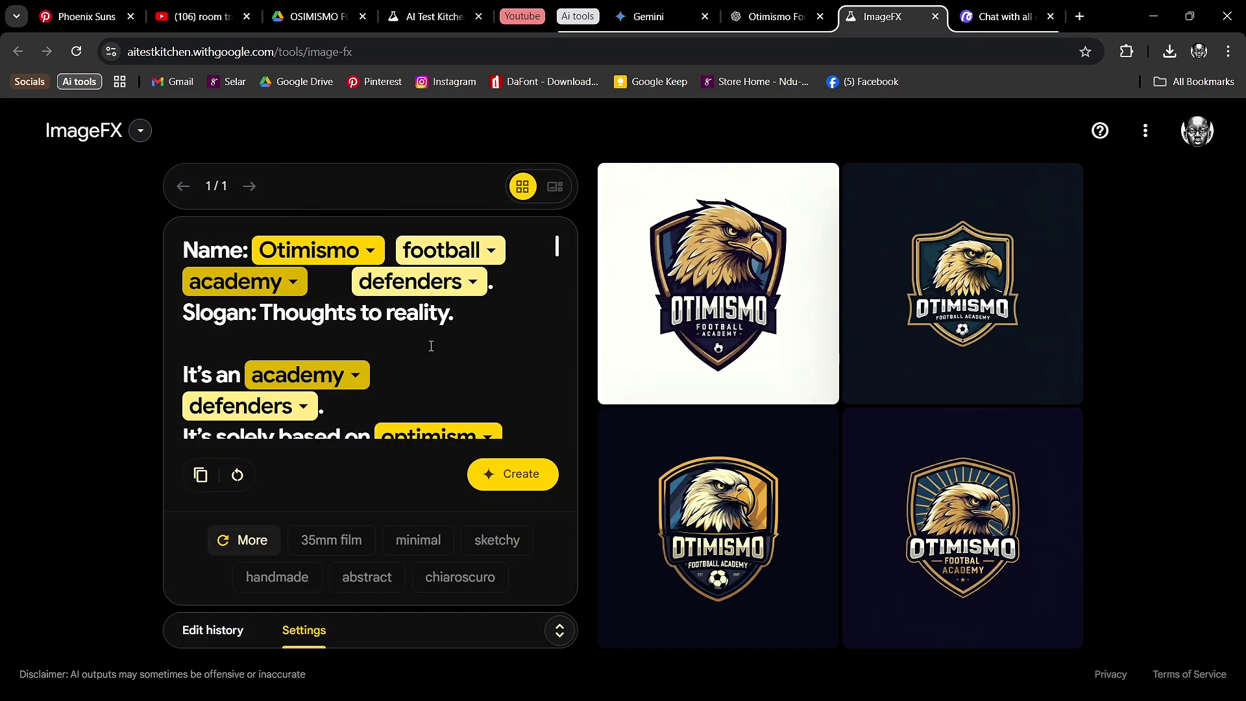
{"action": "scroll", "coordinate": [198, 326], "scroll_direction": "down", "scroll_amount": 3}
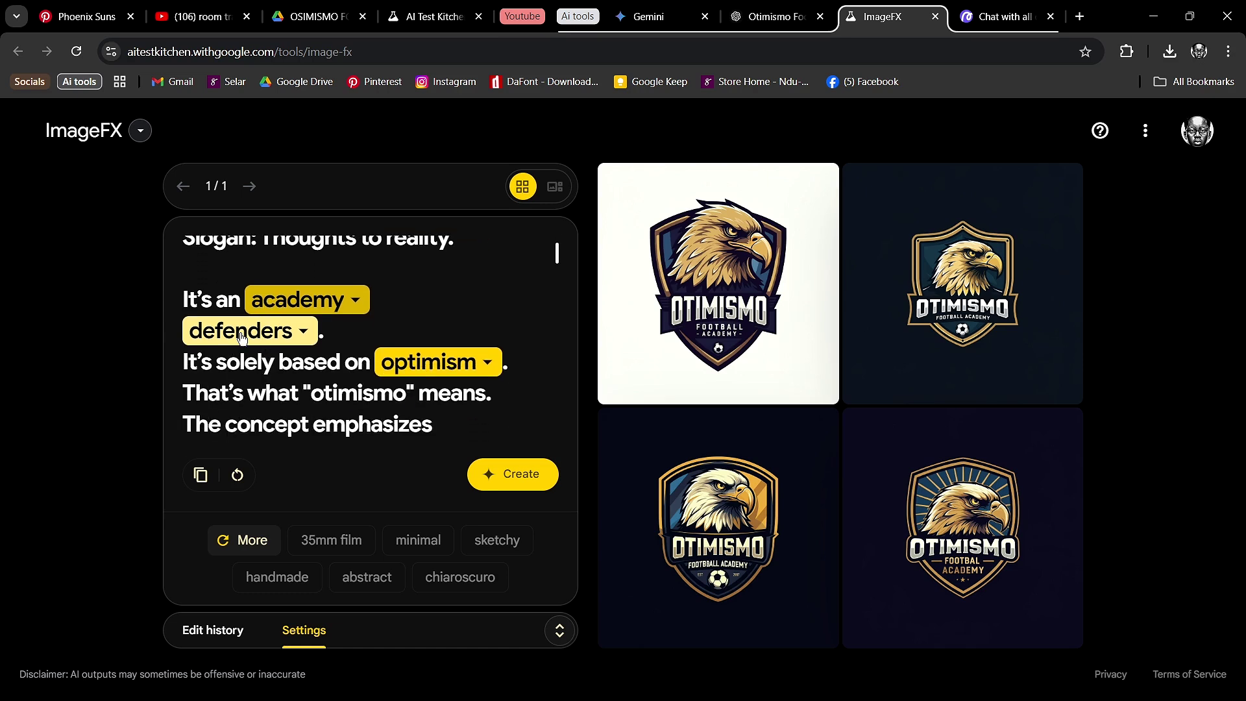
{"action": "scroll", "coordinate": [504, 375], "scroll_direction": "down", "scroll_amount": 7}
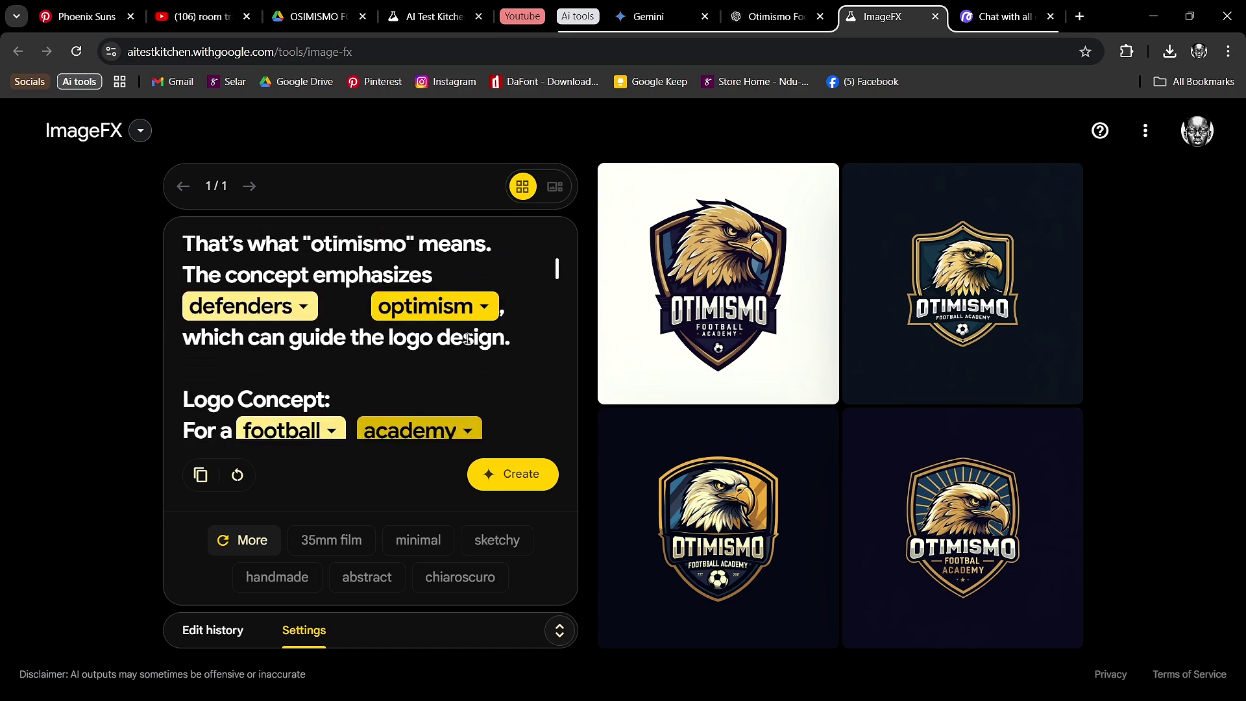
{"action": "scroll", "coordinate": [318, 375], "scroll_direction": "down", "scroll_amount": 1}
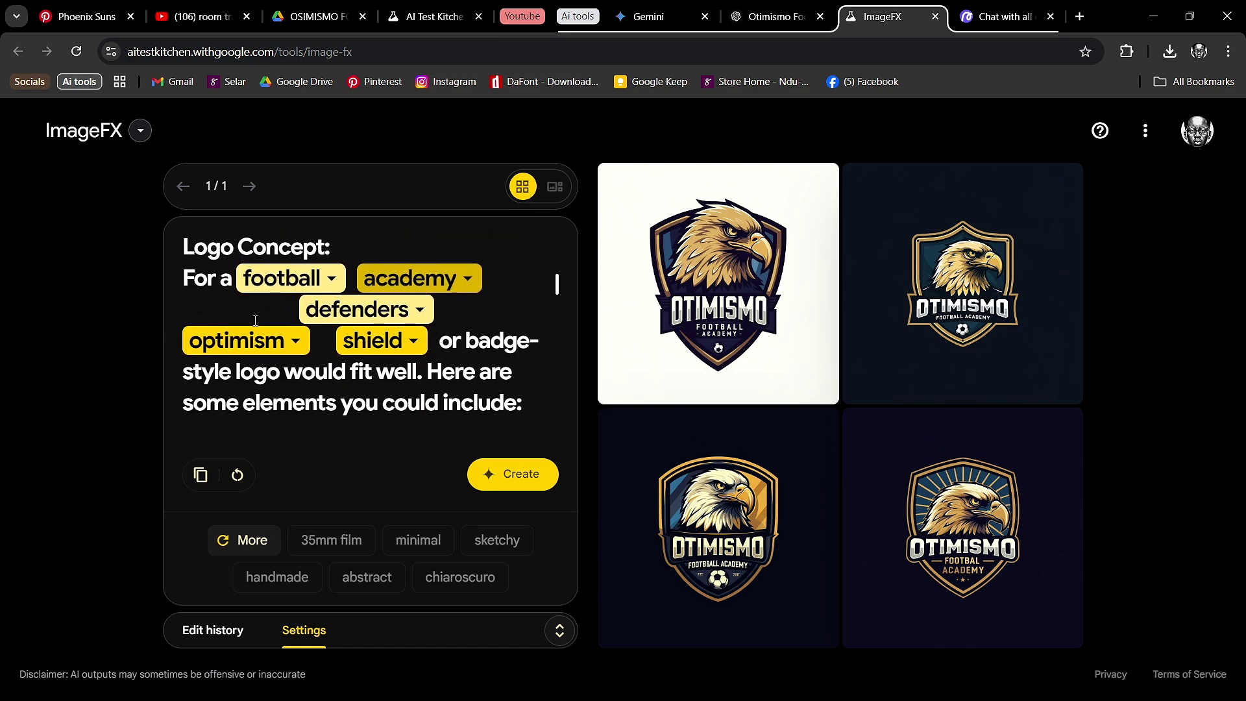
{"action": "scroll", "coordinate": [334, 385], "scroll_direction": "down", "scroll_amount": 4}
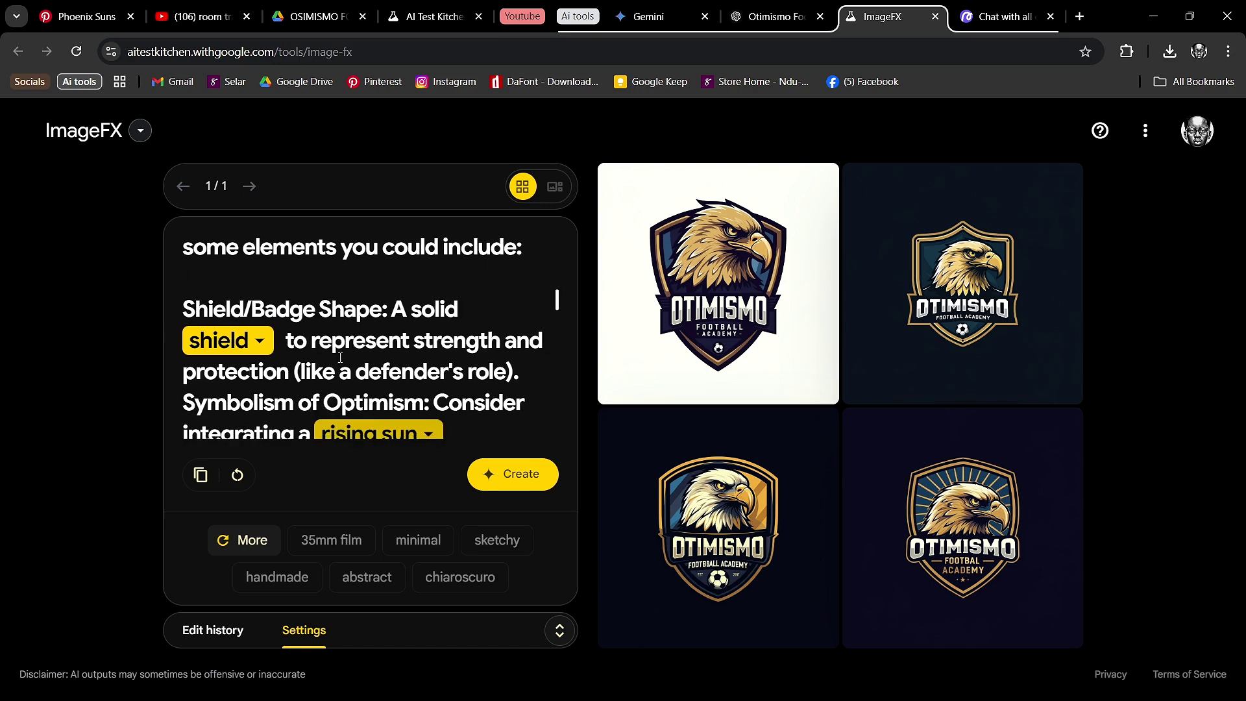
Examine the highlighted keywords in the prompt's symbolism, football elements, typography and color sections
{"action": "scroll", "coordinate": [340, 352], "scroll_direction": "down", "scroll_amount": 4}
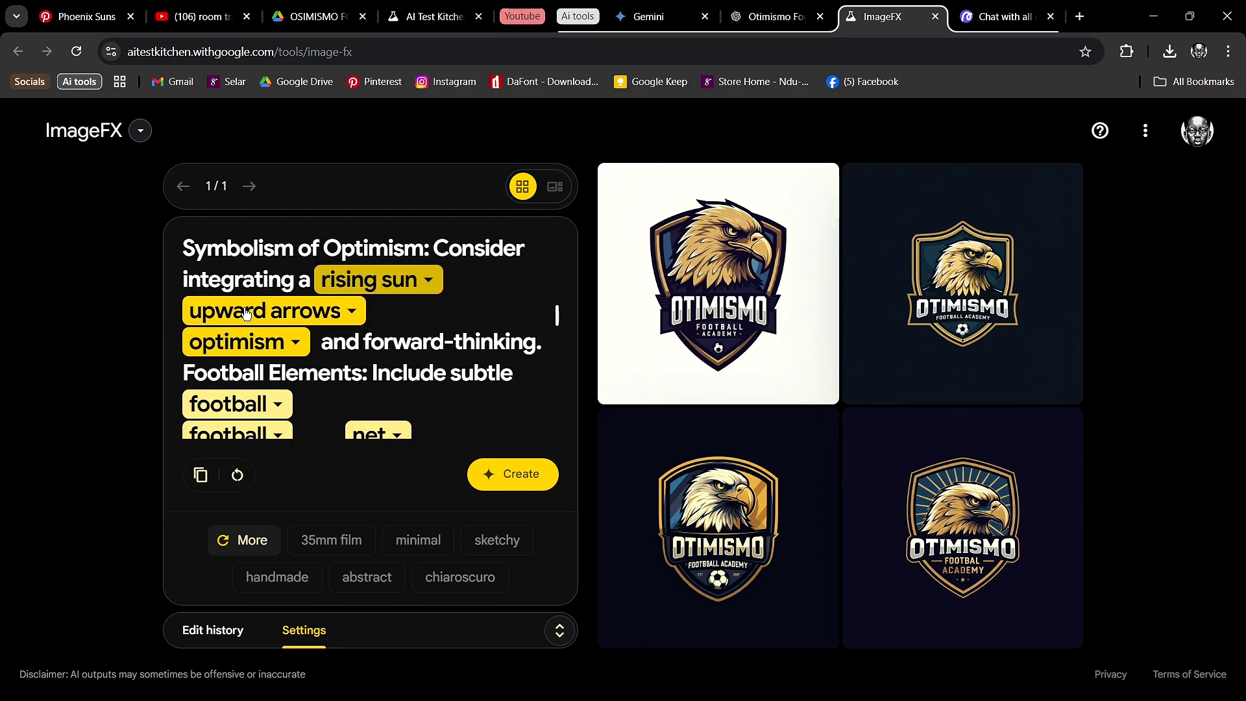
{"action": "scroll", "coordinate": [246, 315], "scroll_direction": "down", "scroll_amount": 5}
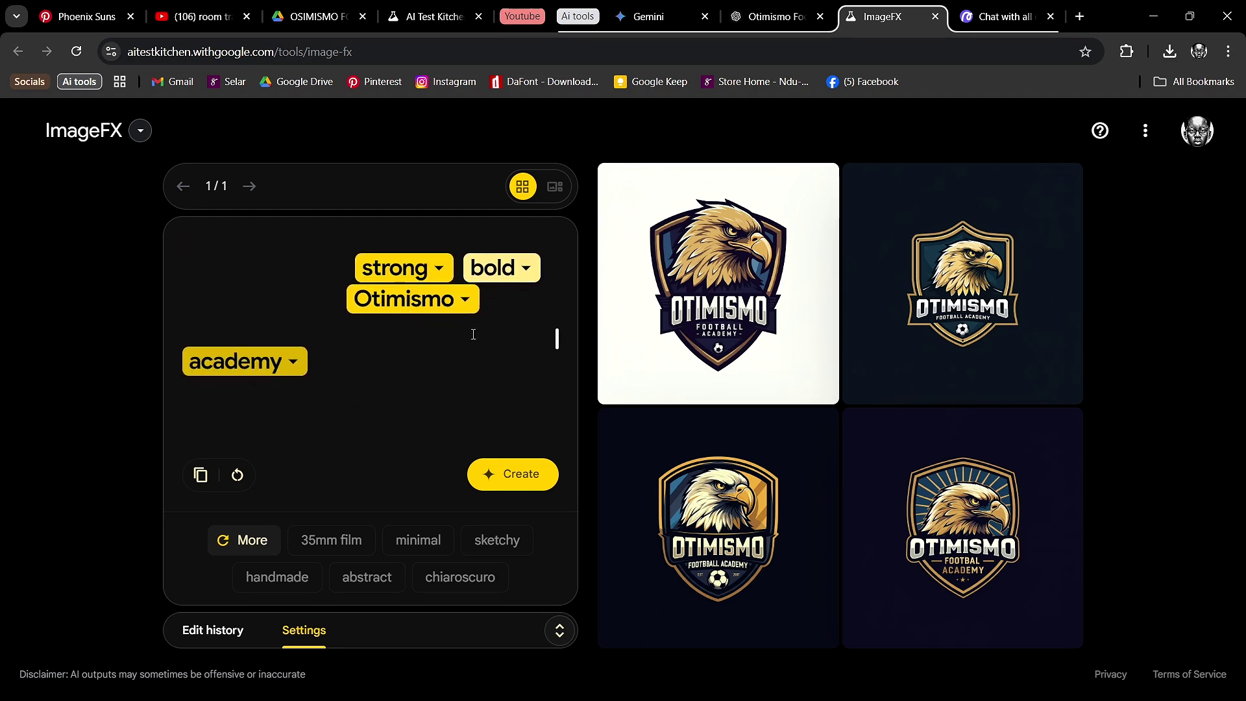
{"action": "scroll", "coordinate": [462, 334], "scroll_direction": "down", "scroll_amount": 6}
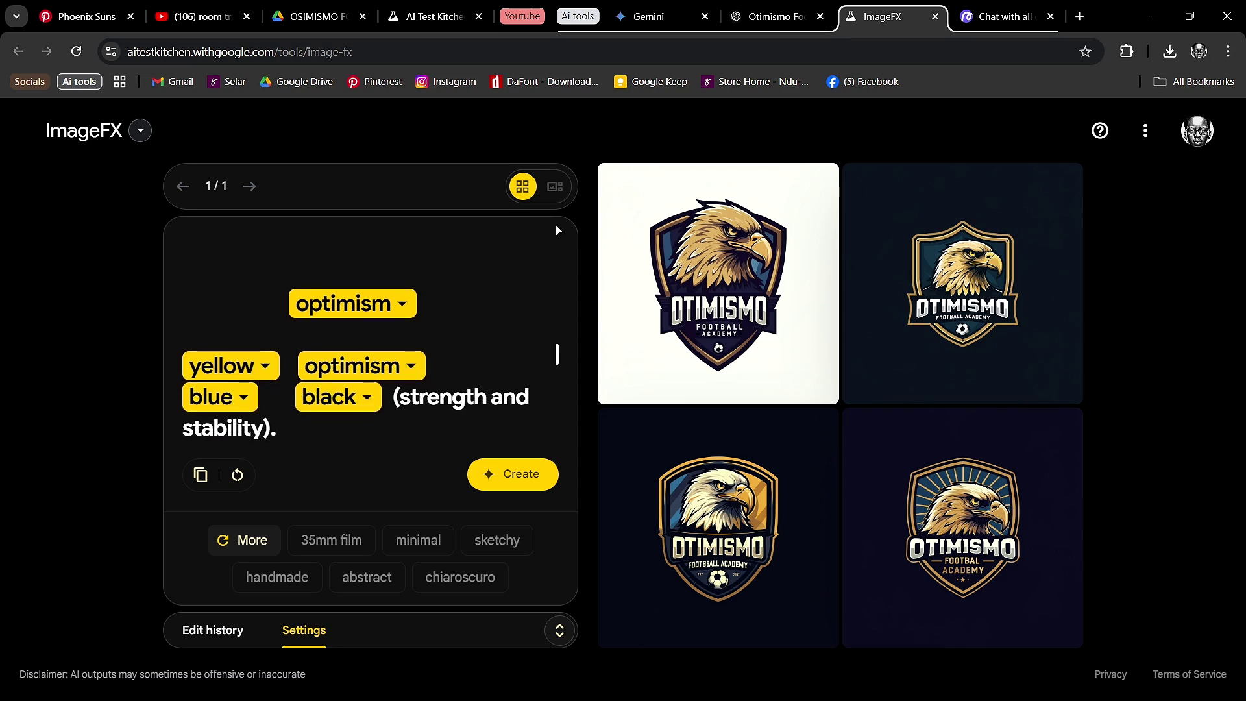
{"action": "scroll", "coordinate": [499, 253], "scroll_direction": "down", "scroll_amount": 5}
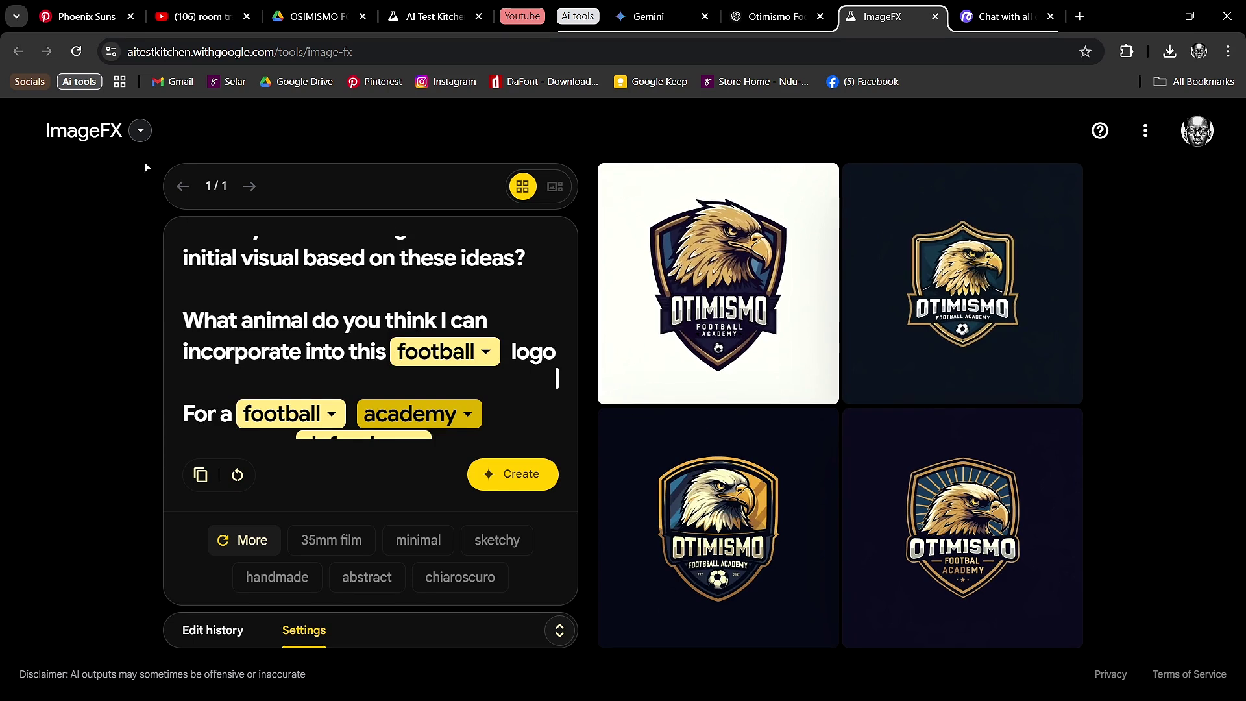
Open the ImageFX library and look through the eagle and Spartan-helmet Otimismo logos generated on earlier dates
{"action": "left_click", "coordinate": [1197, 135]}
{"action": "left_click", "coordinate": [1126, 224]}
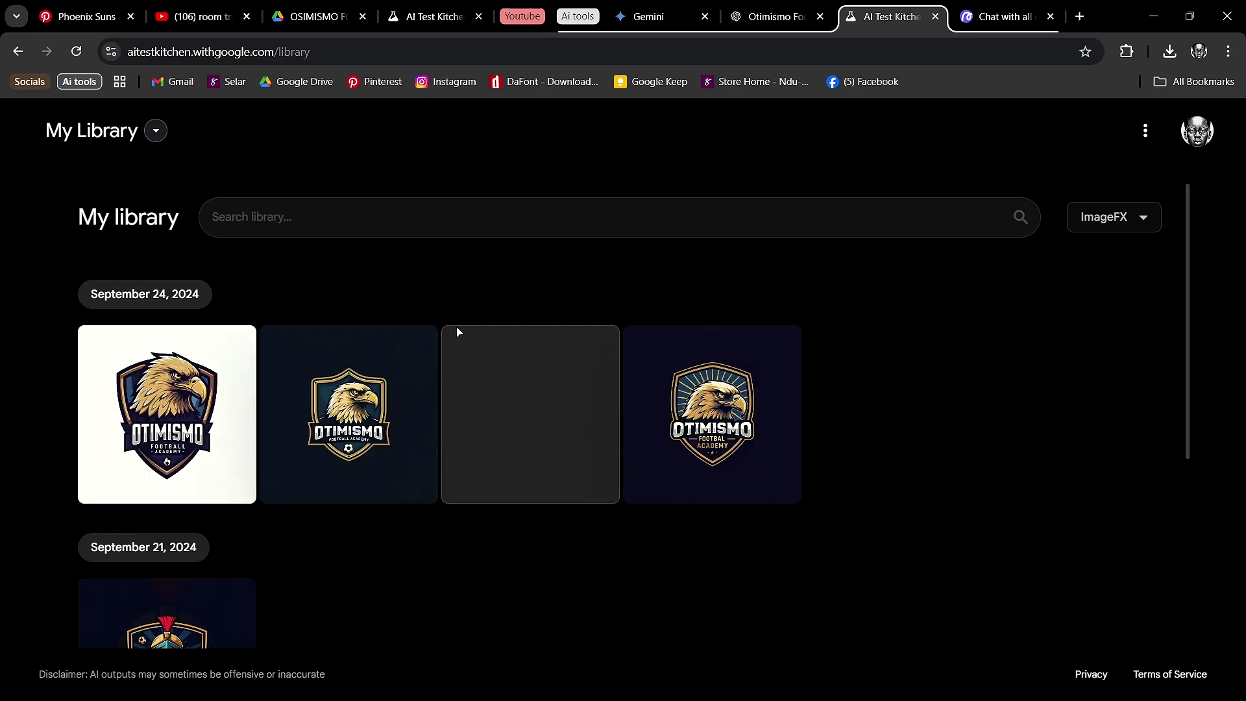
{"action": "scroll", "coordinate": [183, 440], "scroll_direction": "down", "scroll_amount": 3}
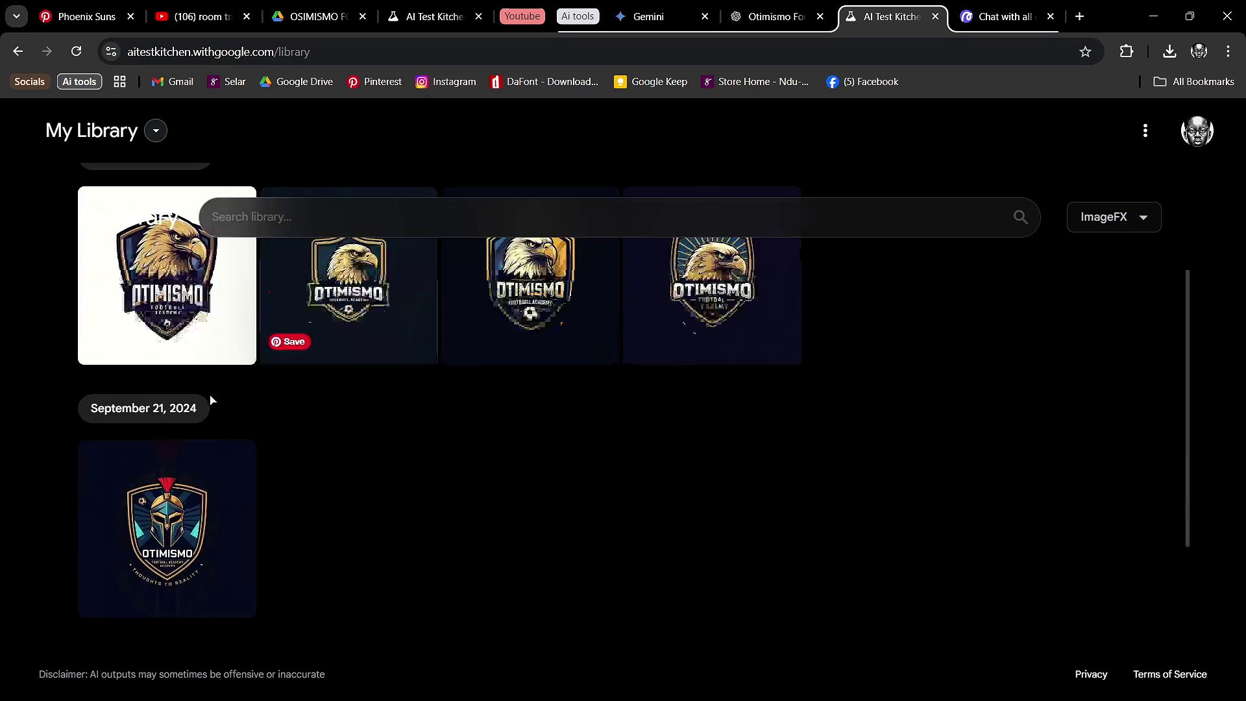
{"action": "scroll", "coordinate": [230, 519], "scroll_direction": "down", "scroll_amount": 3}
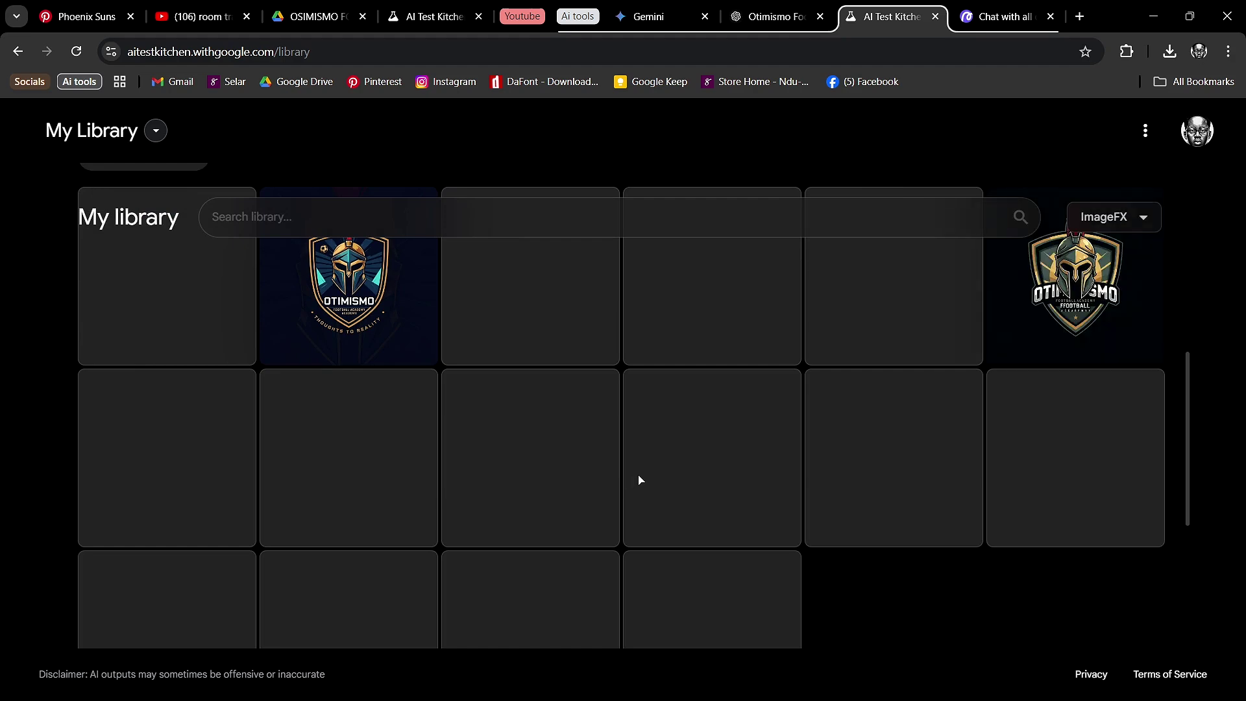
{"action": "scroll", "coordinate": [600, 471], "scroll_direction": "up", "scroll_amount": 5}
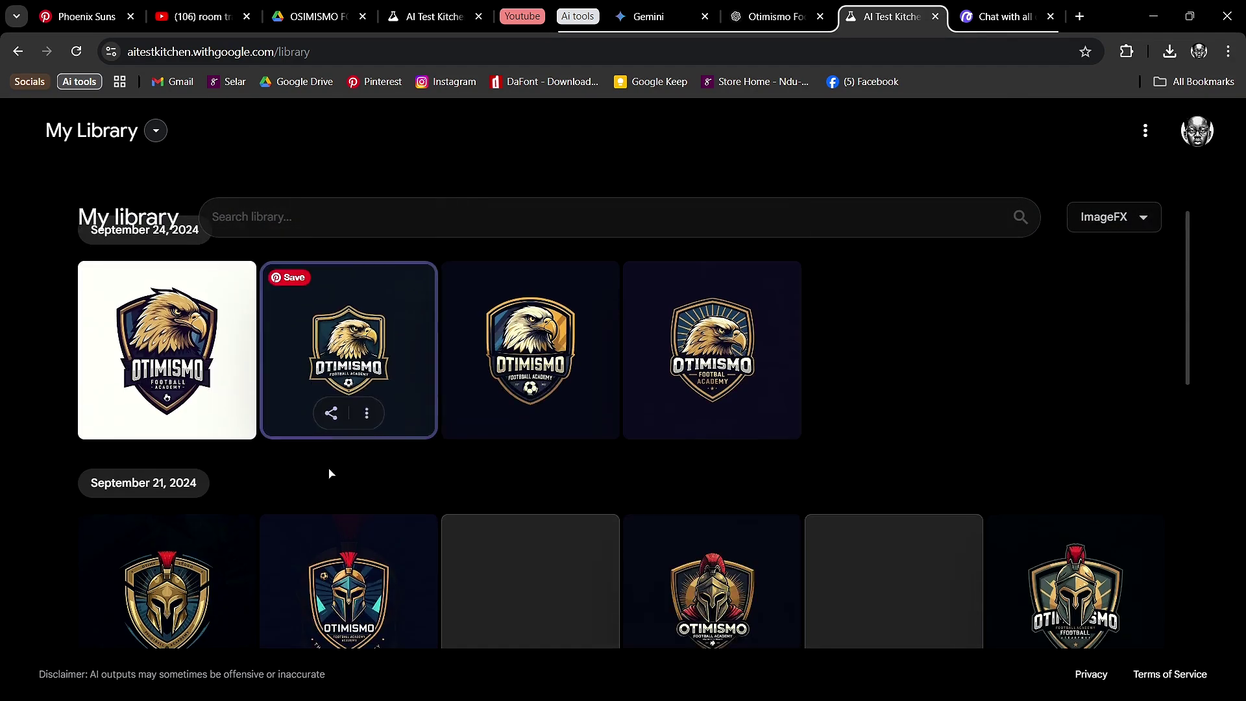
{"action": "scroll", "coordinate": [297, 499], "scroll_direction": "down", "scroll_amount": 1}
{"action": "scroll", "coordinate": [194, 402], "scroll_direction": "down", "scroll_amount": 1}
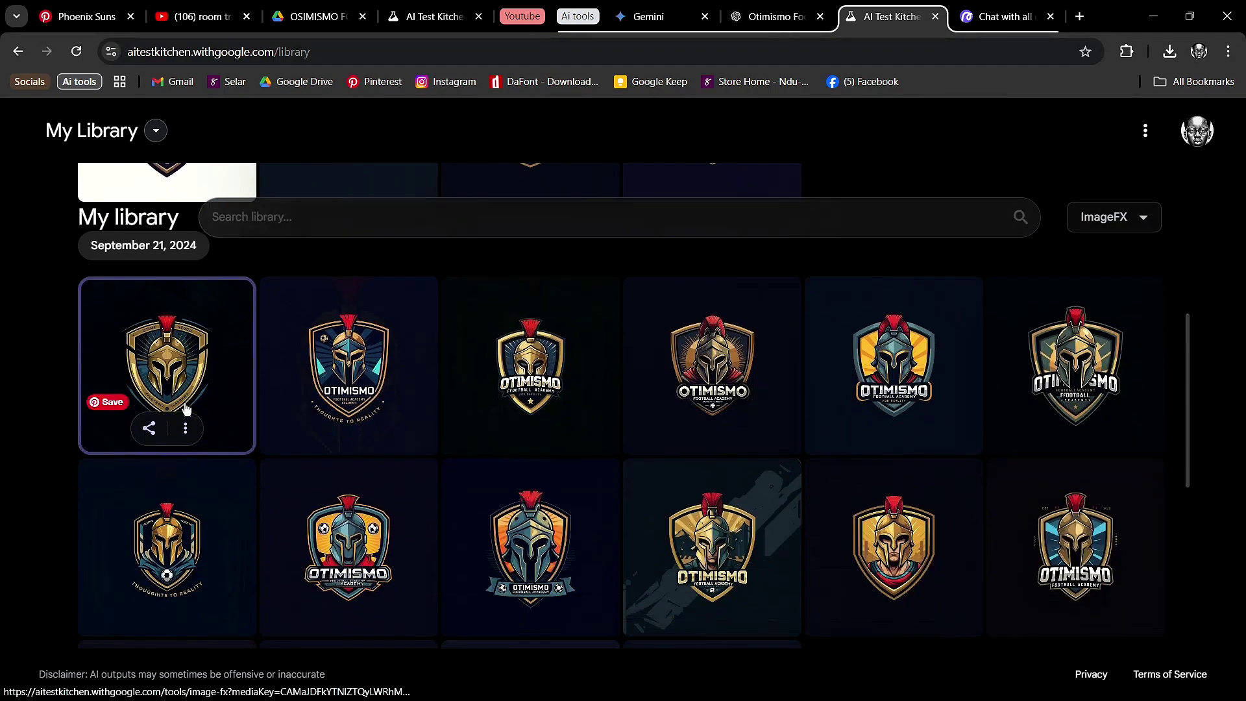
{"action": "scroll", "coordinate": [409, 398], "scroll_direction": "down", "scroll_amount": 4}
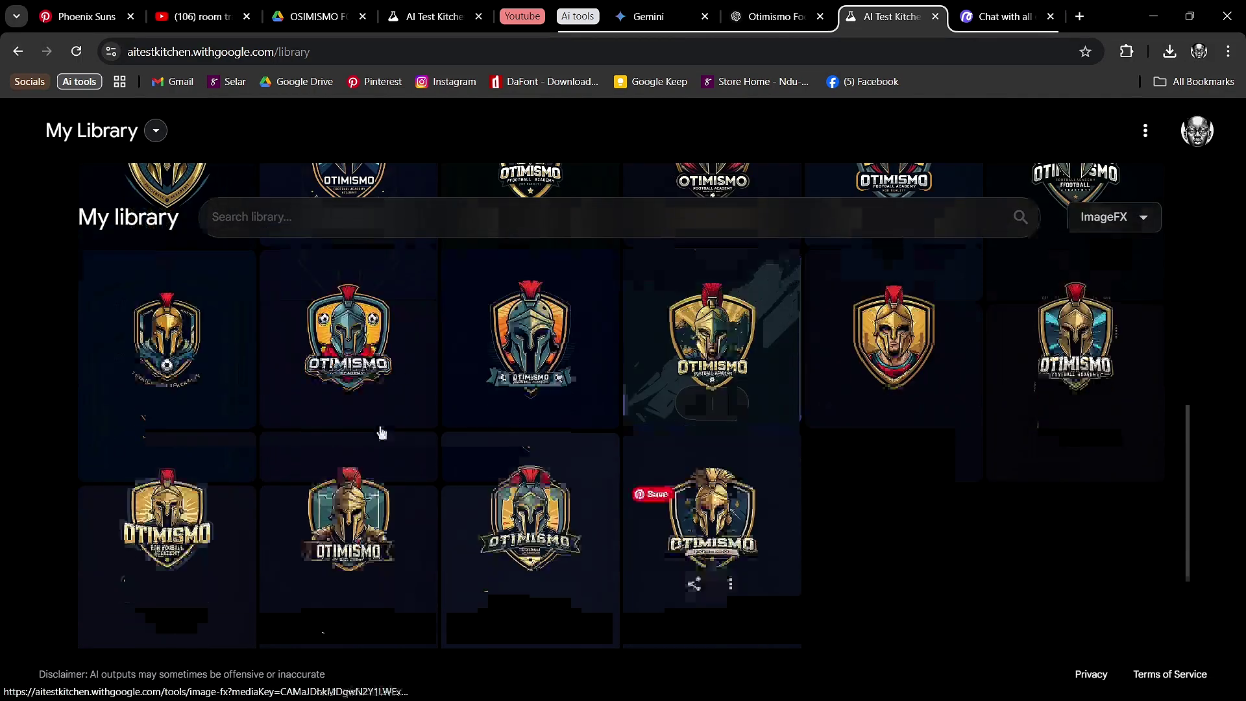
{"action": "scroll", "coordinate": [441, 435], "scroll_direction": "down", "scroll_amount": 1}
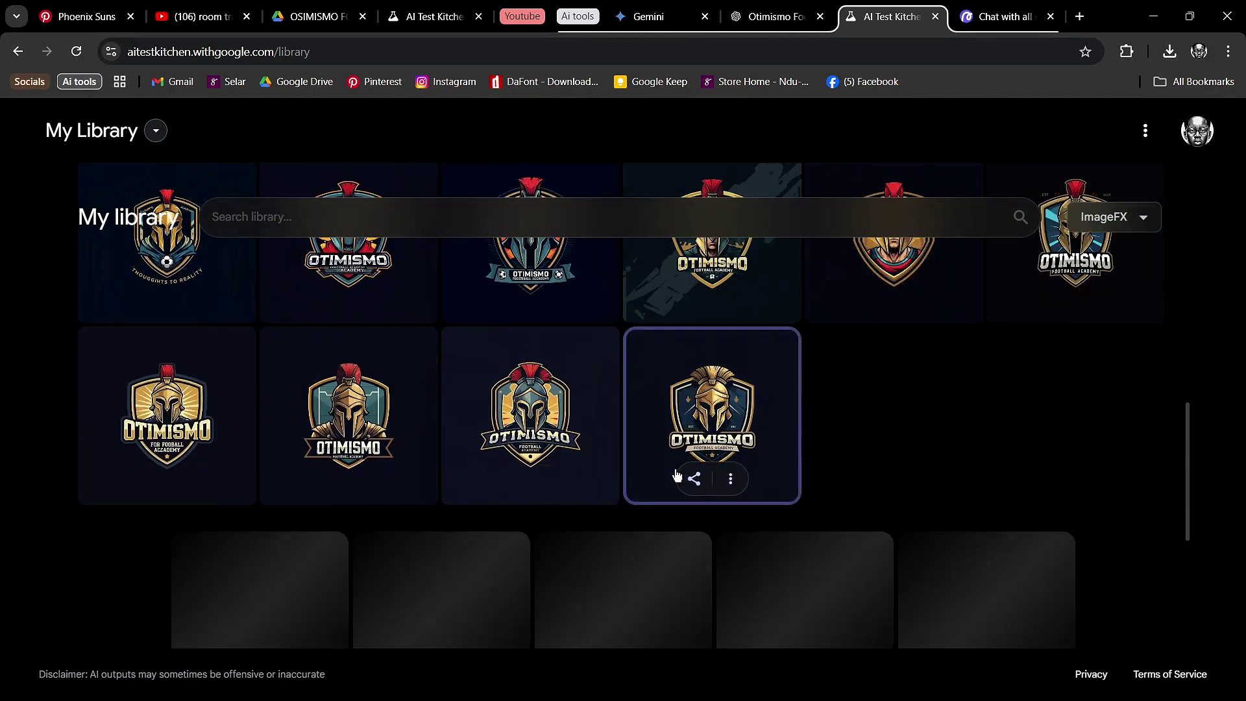
{"action": "scroll", "coordinate": [677, 477], "scroll_direction": "down", "scroll_amount": 2}
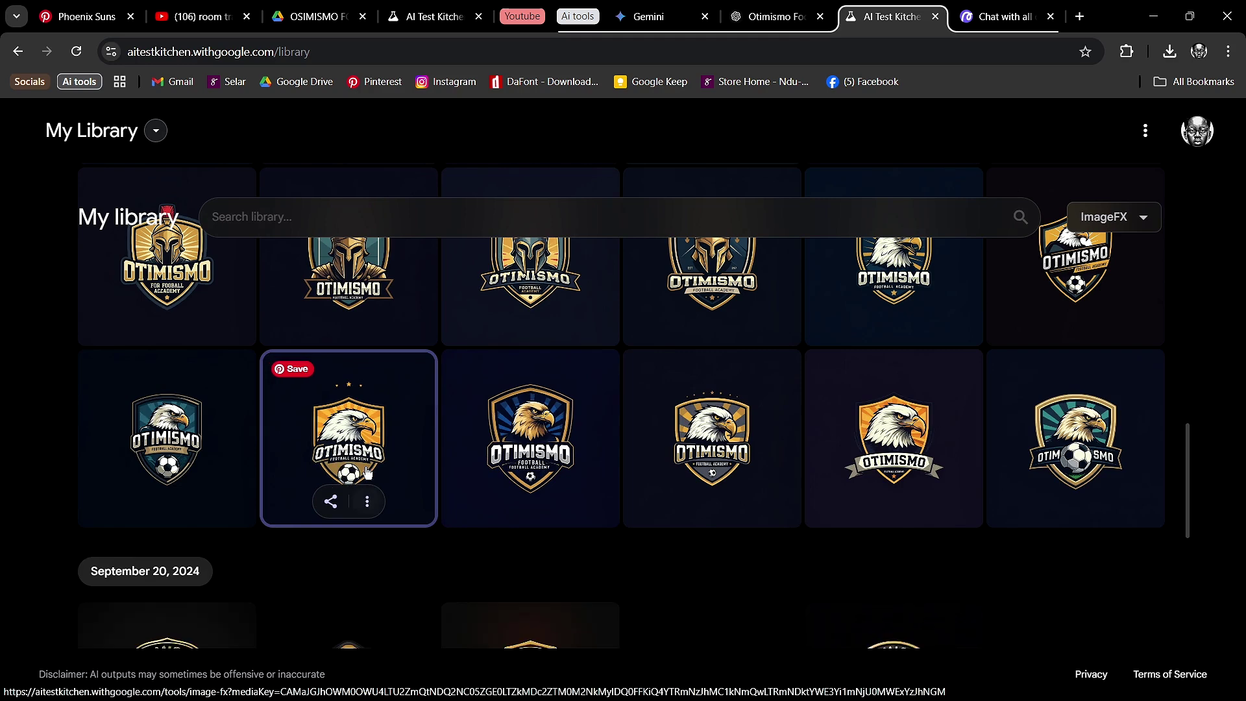
Download the eagle logo with sun rays and the white-background eagle logo from the September 24, 2024 group
{"action": "scroll", "coordinate": [368, 474], "scroll_direction": "up", "scroll_amount": 10}
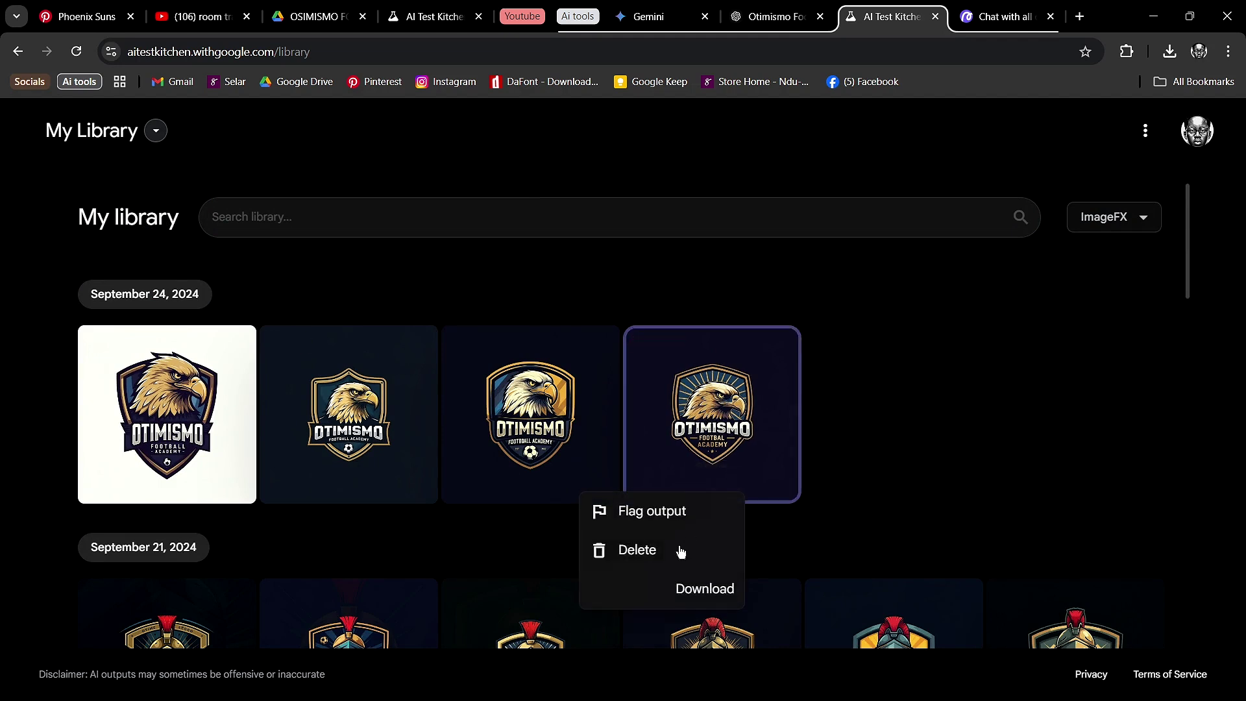
{"action": "left_click", "coordinate": [706, 589]}
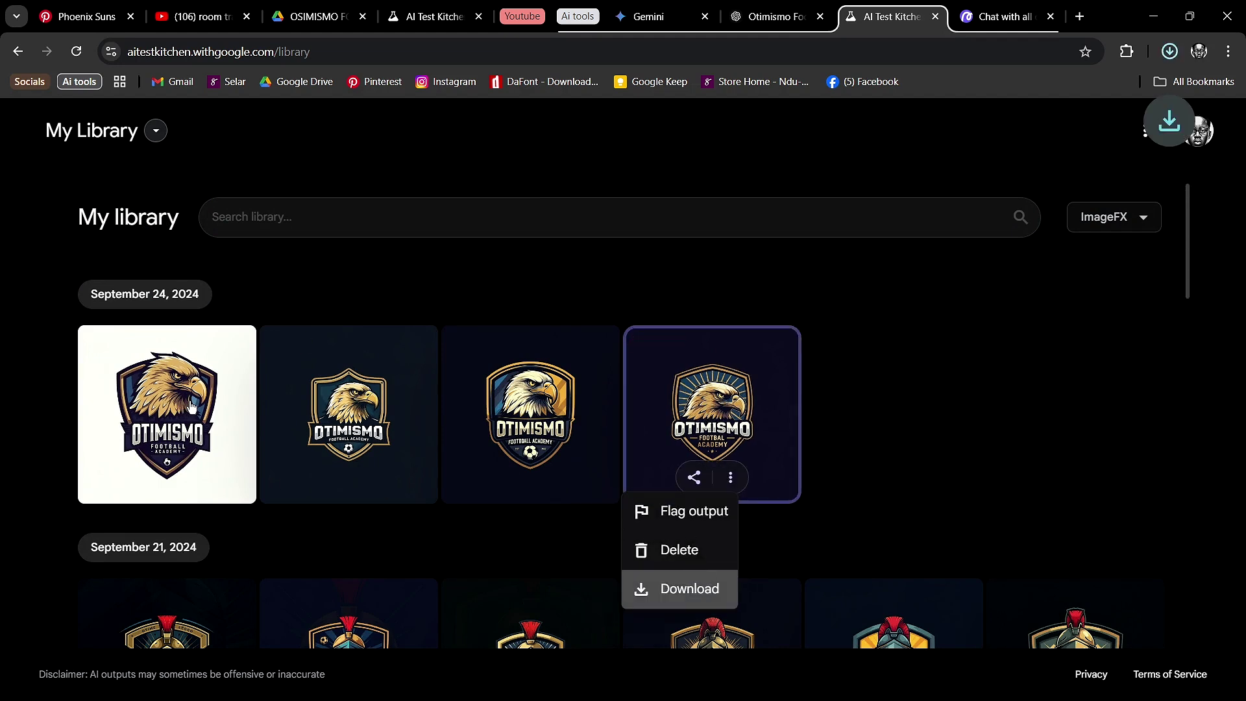
{"action": "left_click", "coordinate": [195, 482]}
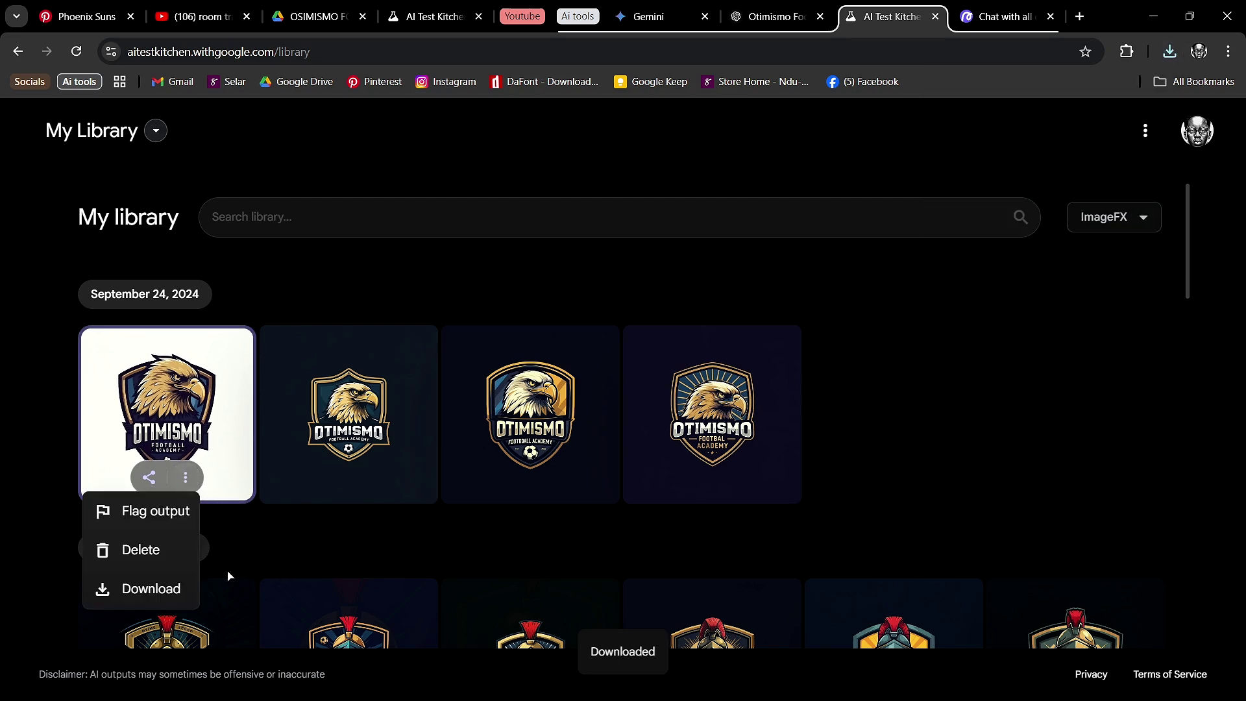
{"action": "left_click", "coordinate": [176, 589]}
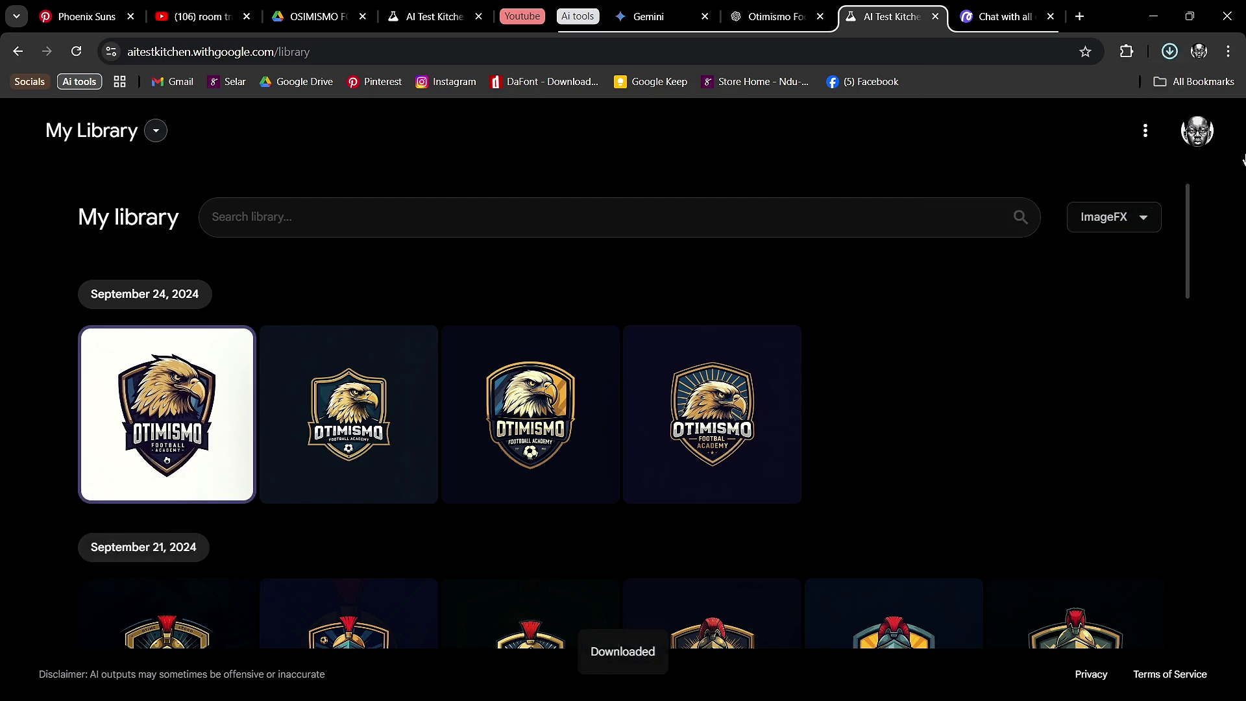
Switch to File Explorer, open the Downloads folder and enlarge the file thumbnails
{"action": "left_click", "coordinate": [1153, 17]}
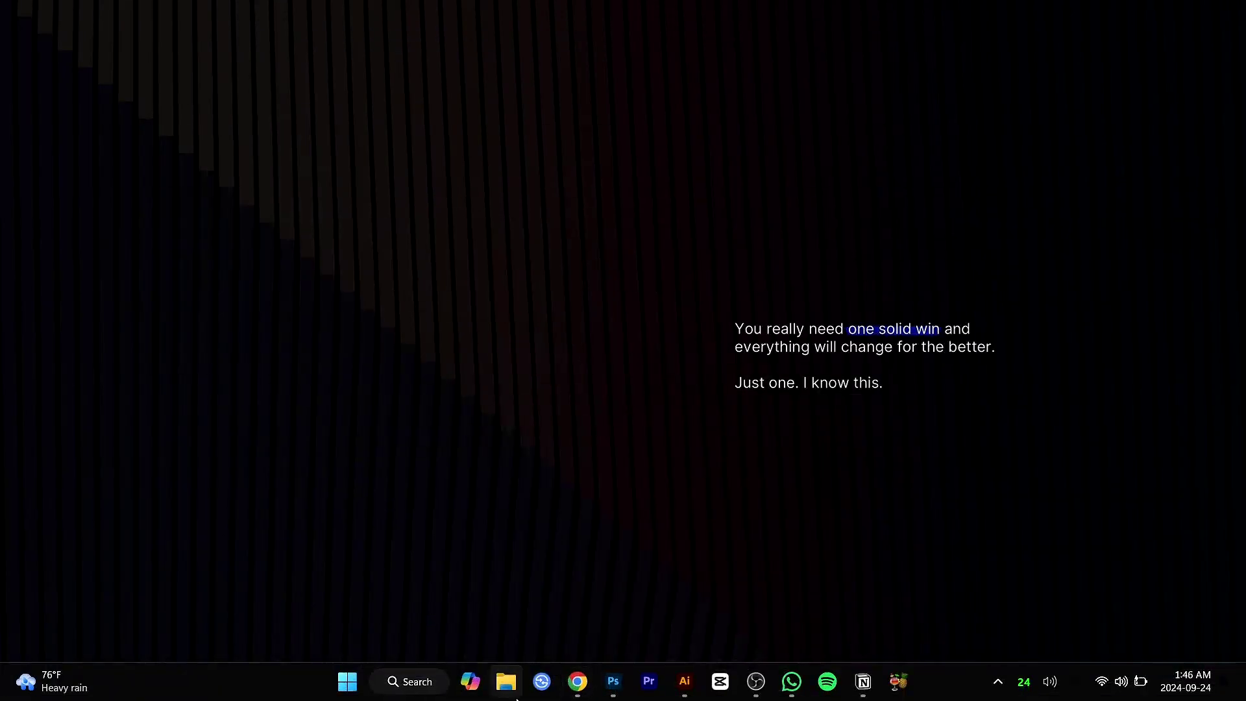
{"action": "left_click", "coordinate": [512, 691]}
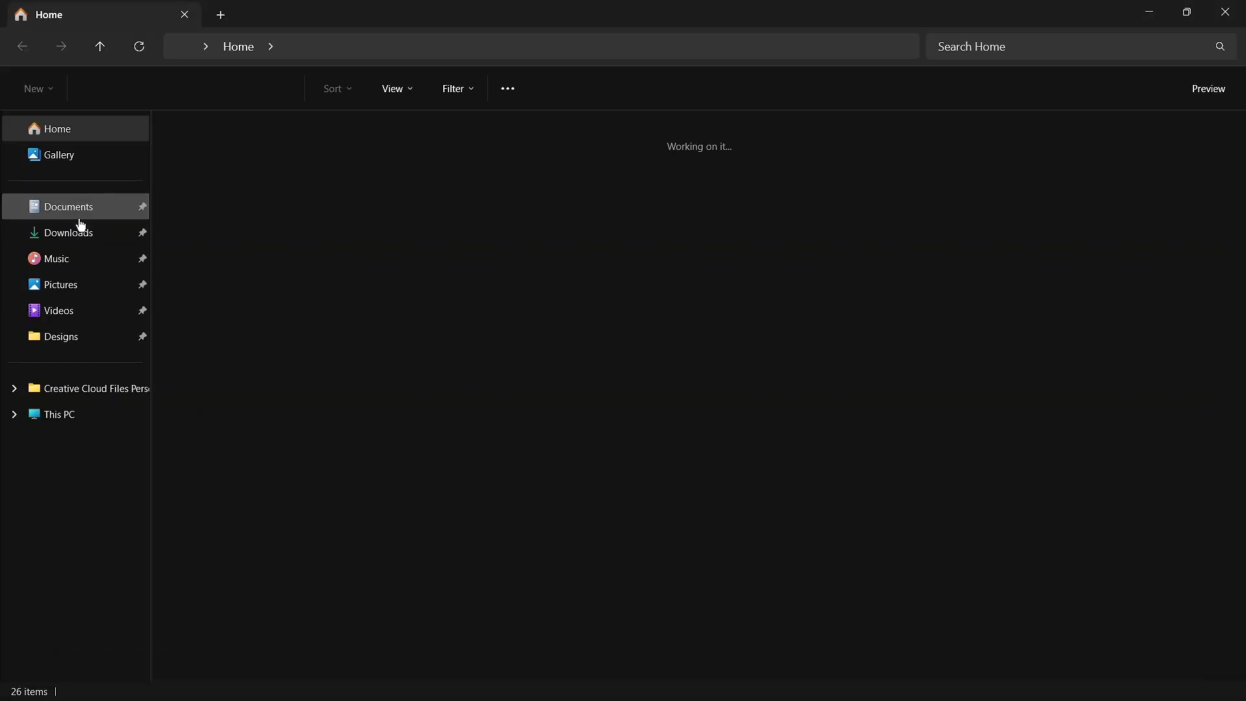
{"action": "left_click", "coordinate": [73, 234]}
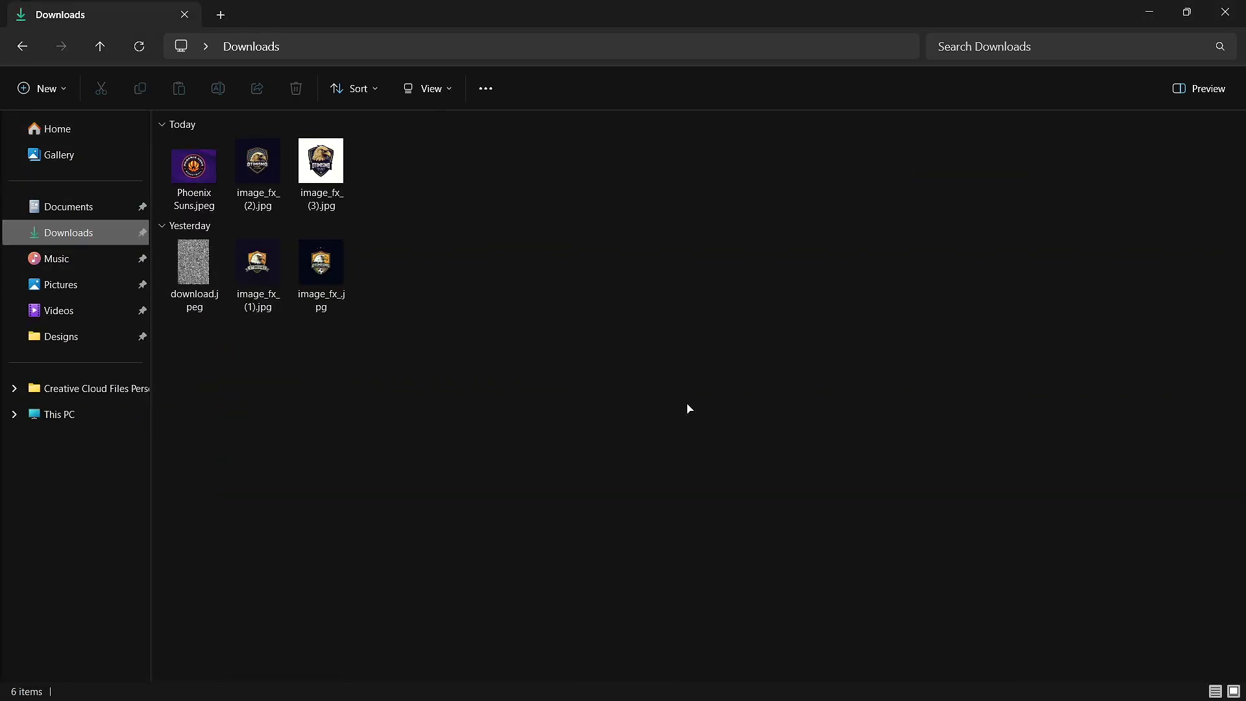
{"action": "scroll", "coordinate": [312, 278], "scroll_direction": "up", "scroll_amount": 5, "text": "ctrl"}
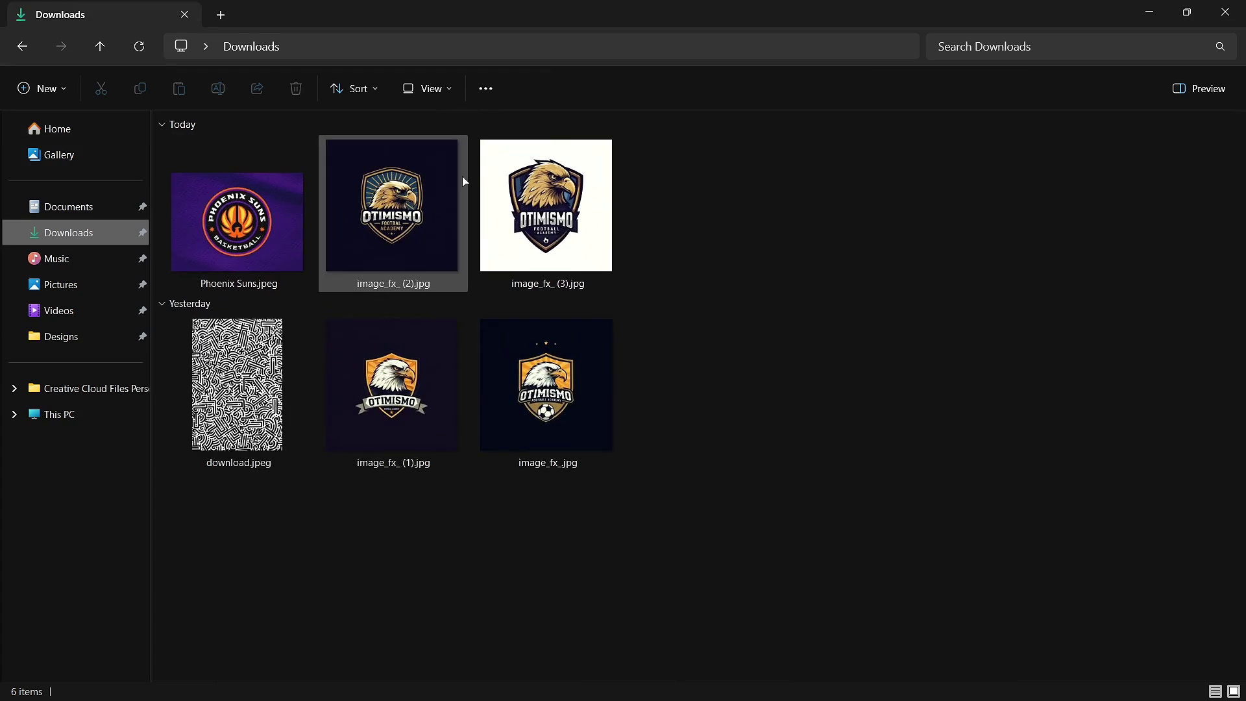
Create a Large resized copy of image_fx_ (2).jpg, fitting within 1920 × 1080 pixels, with Image Resizer
{"action": "double_click", "coordinate": [457, 230]}
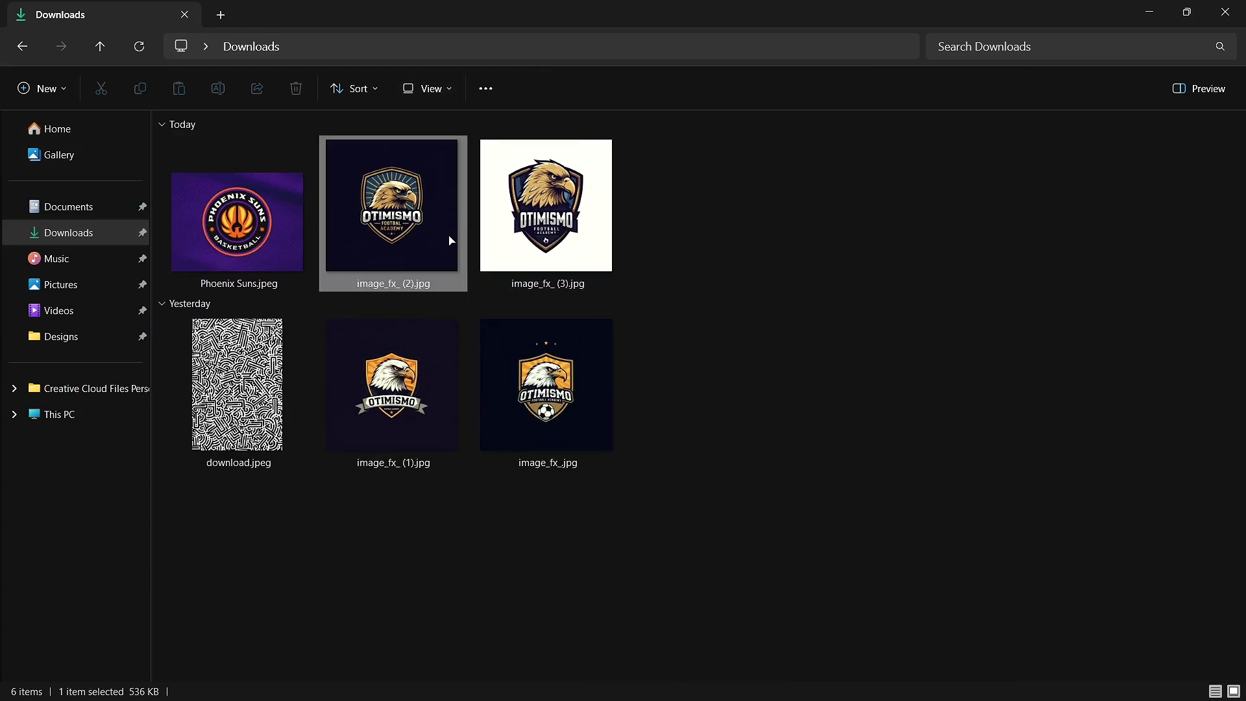
{"action": "right_click", "coordinate": [460, 231]}
{"action": "left_click", "coordinate": [532, 339]}
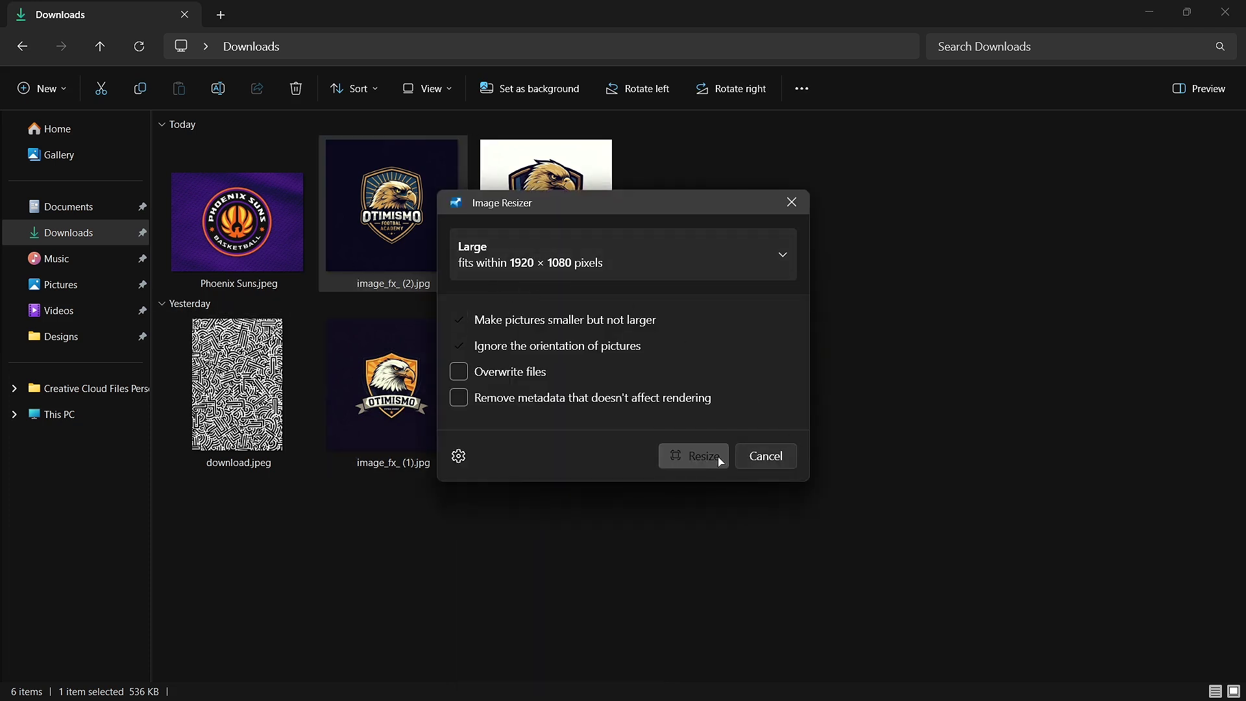
{"action": "left_click", "coordinate": [716, 456]}
Create a Large resized copy of image_fx_ (3).jpg, fitting within 1920 × 1080 pixels, with Image Resizer
{"action": "left_click", "coordinate": [577, 209]}
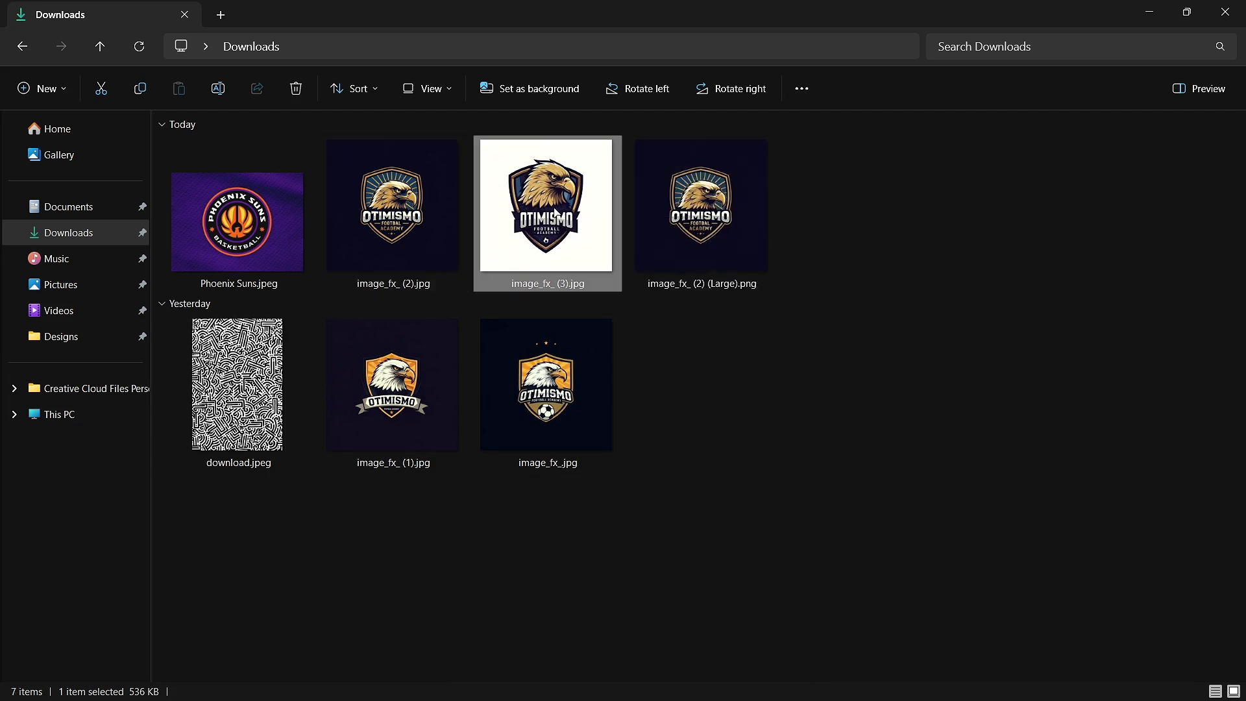
{"action": "right_click", "coordinate": [560, 207]}
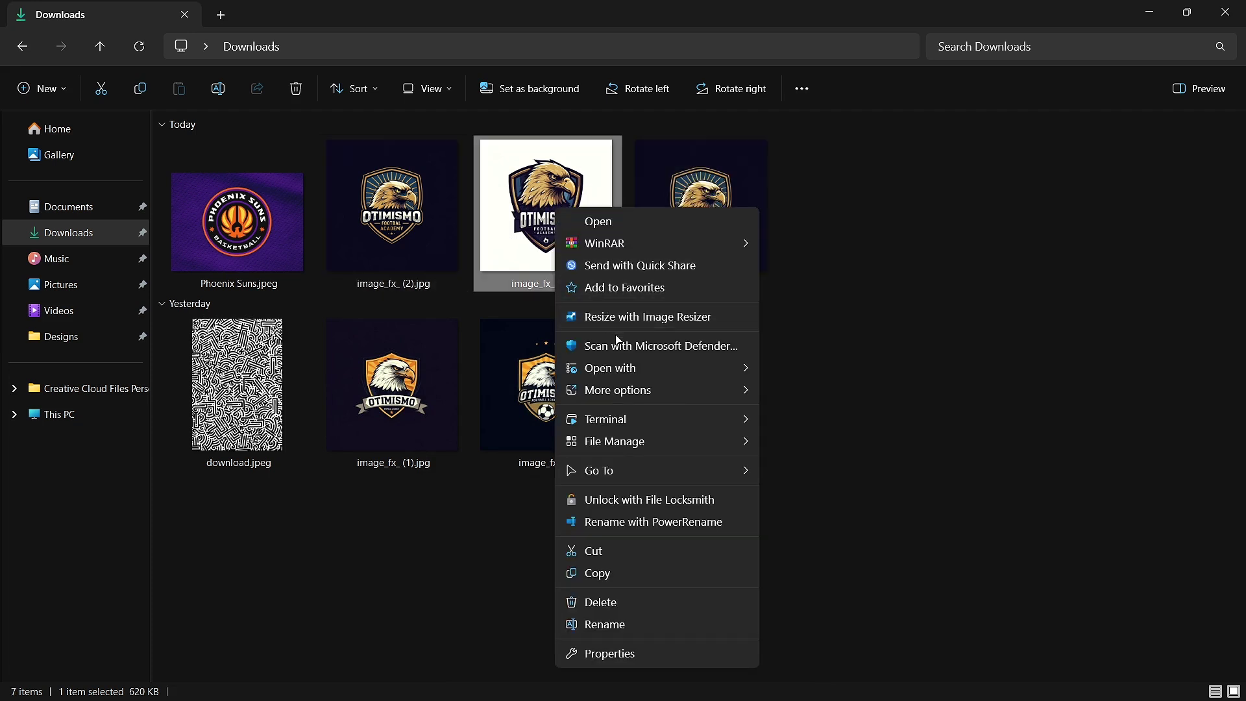
{"action": "left_click", "coordinate": [642, 317]}
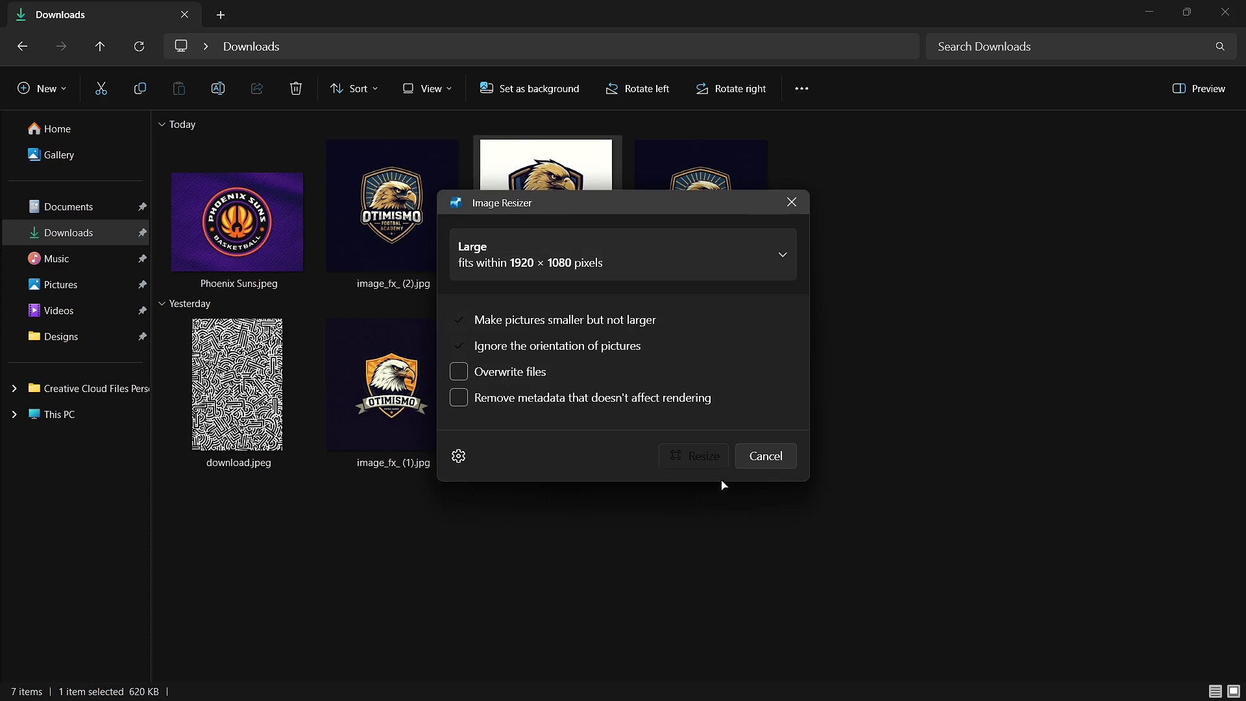
{"action": "left_click", "coordinate": [704, 454]}
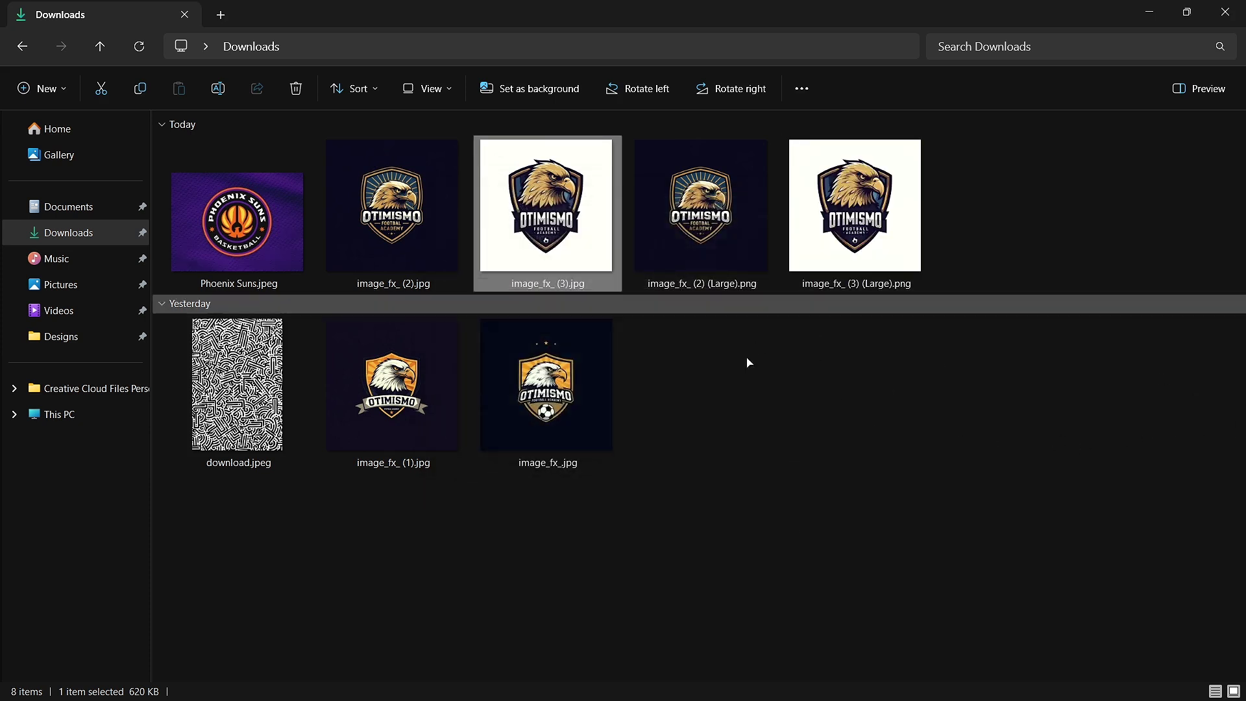
Refresh the Downloads folder and open image_fx_ (3) (Large).png in Adobe Illustrator
{"action": "left_click", "coordinate": [724, 397]}
{"action": "right_click", "coordinate": [725, 395]}
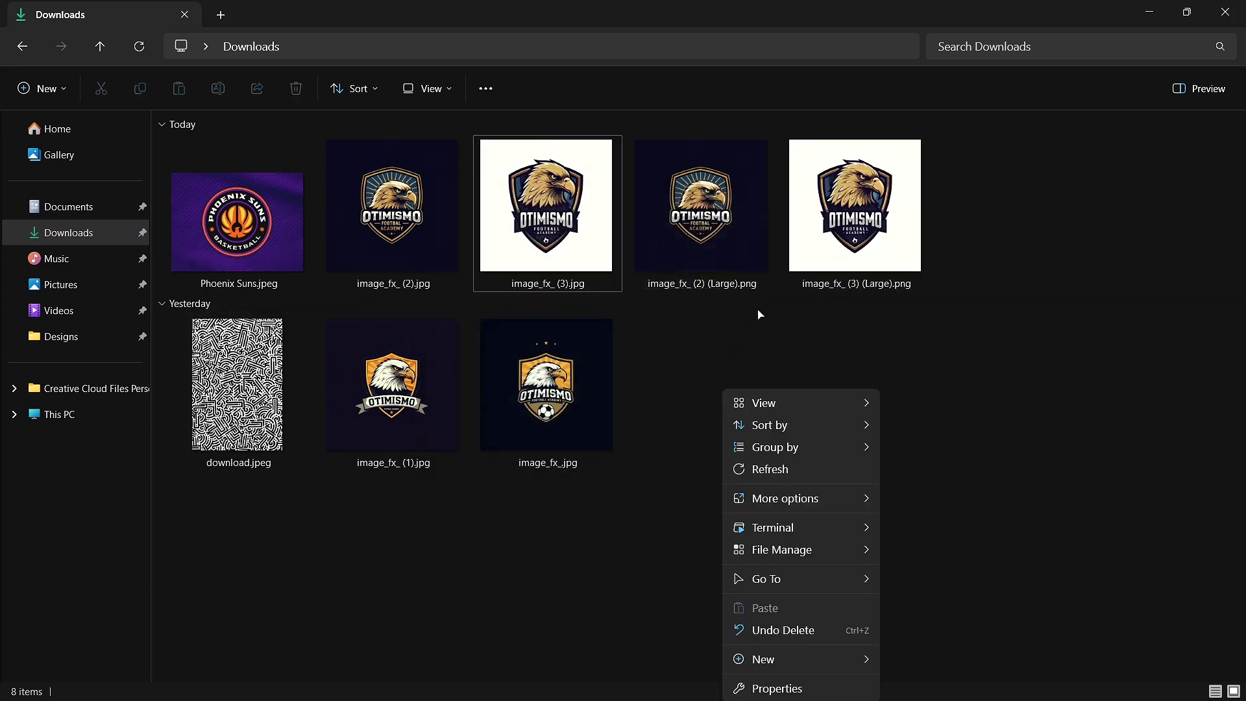
{"action": "left_click", "coordinate": [799, 472]}
{"action": "left_click_drag", "start_coordinate": [902, 286], "coordinate": [141, 419]}
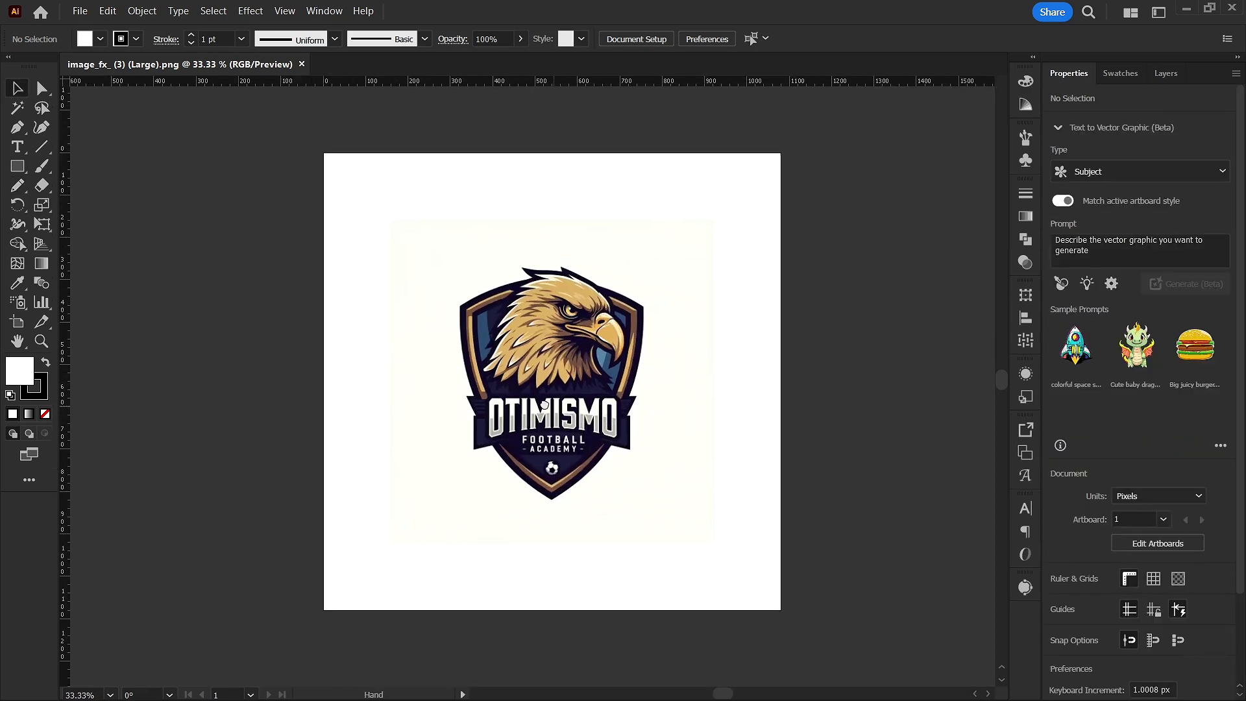
Dismiss the Retype notice and trace the eagle logo image in Black and White mode with Image Trace
{"action": "left_click", "coordinate": [550, 329]}
{"action": "scroll", "coordinate": [551, 330], "scroll_direction": "up", "scroll_amount": 1}
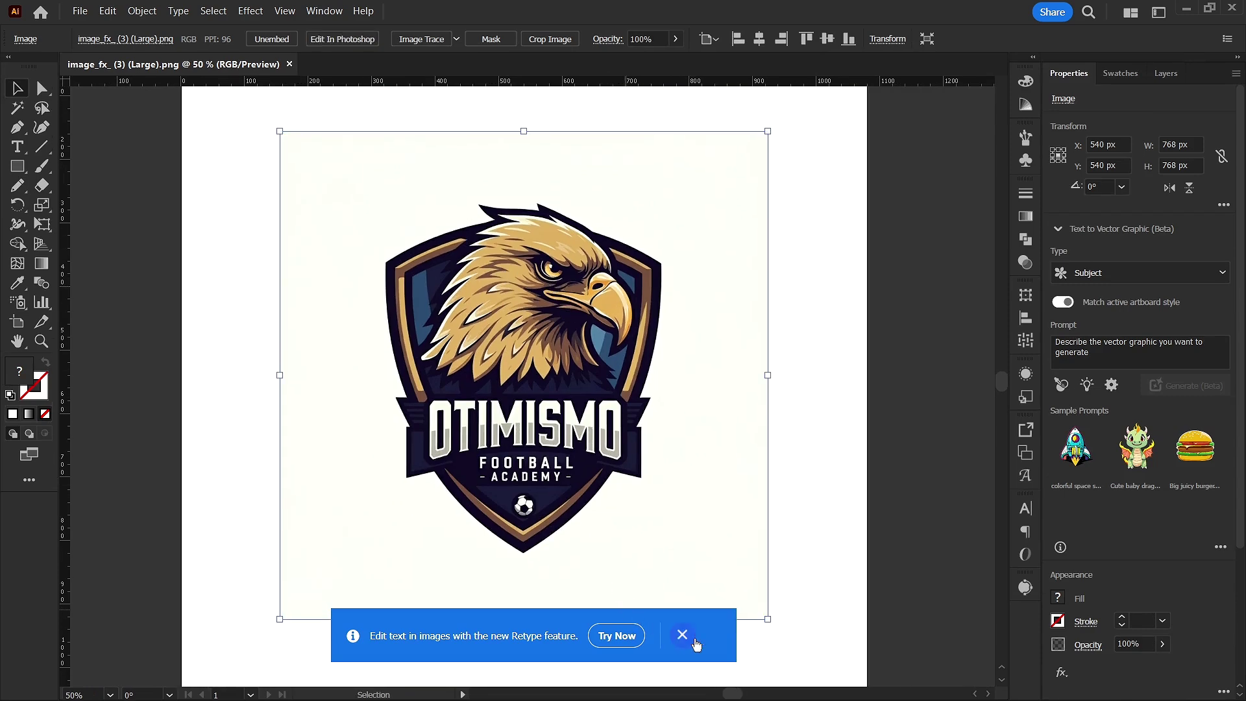
{"action": "left_click", "coordinate": [683, 636]}
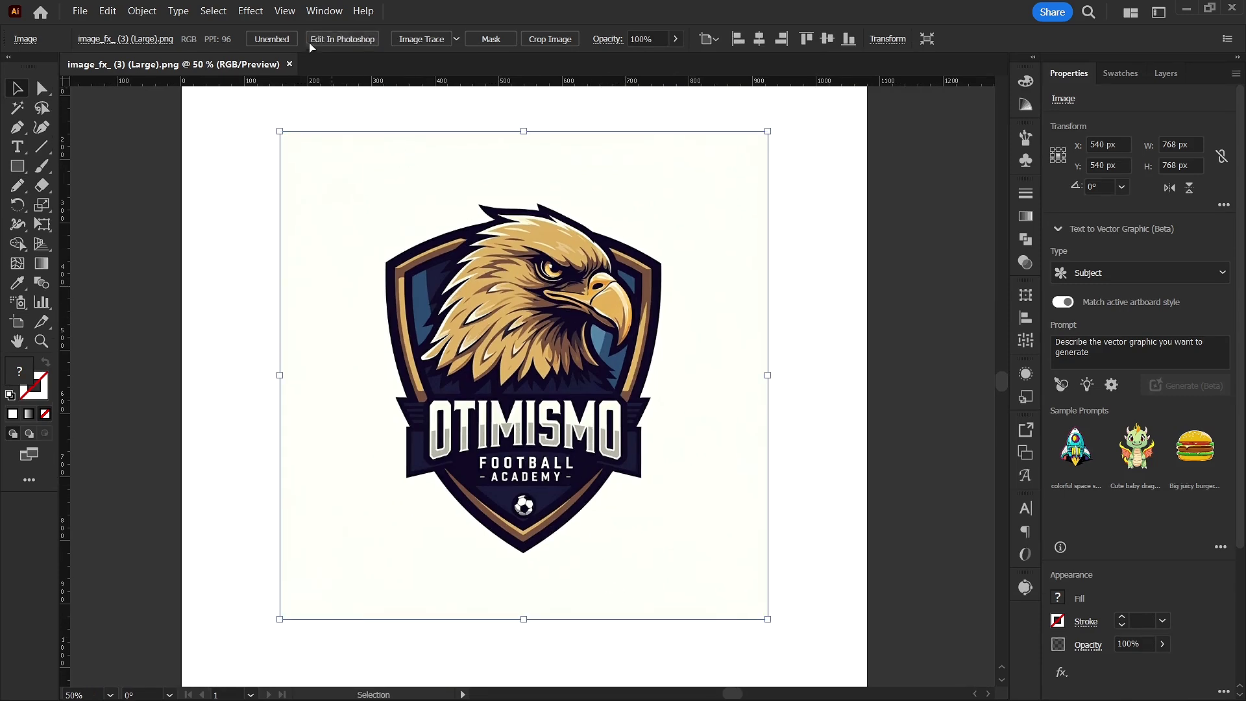
{"action": "left_click", "coordinate": [324, 8]}
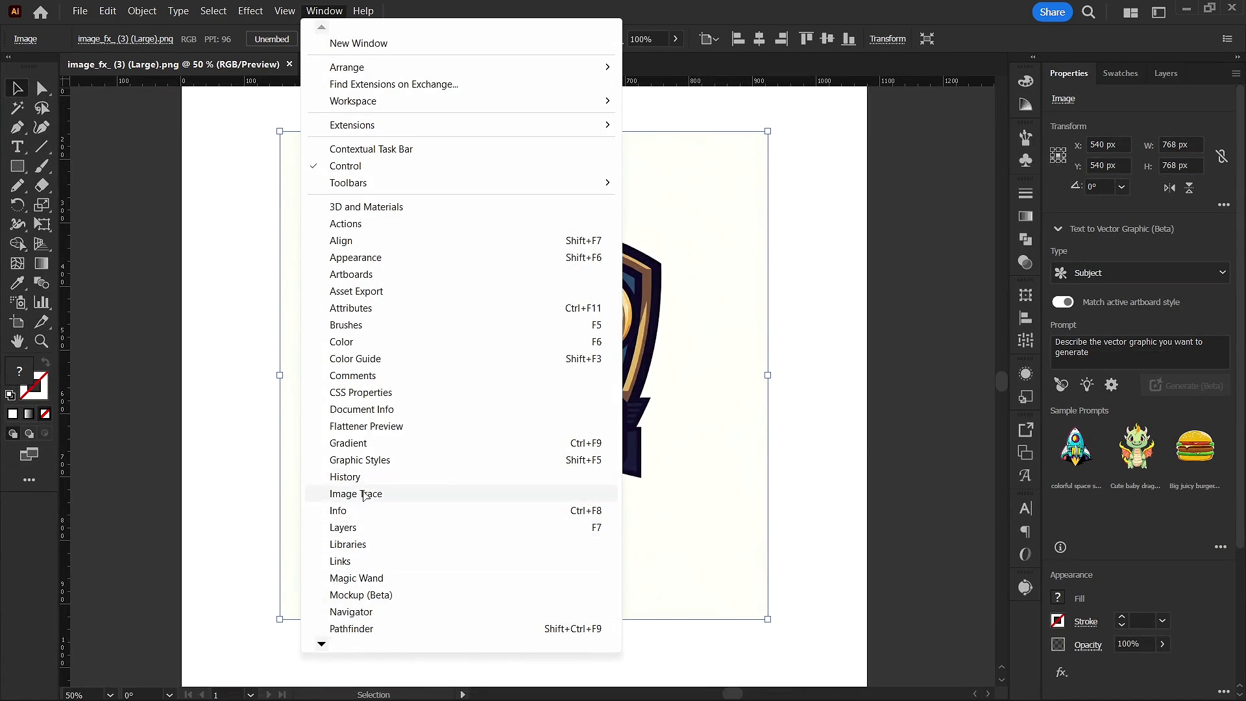
{"action": "left_click", "coordinate": [363, 494]}
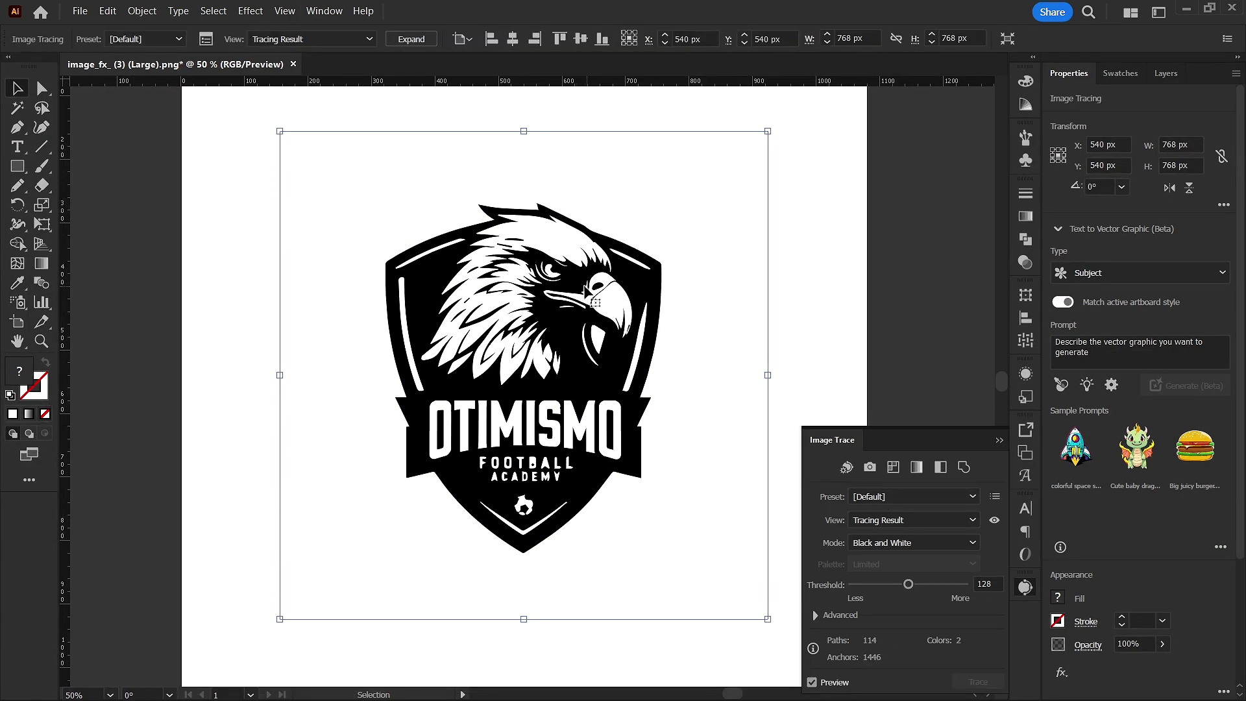
Raise the Image Trace threshold of the black-and-white logo to 129
{"action": "scroll", "coordinate": [564, 290], "scroll_direction": "down", "scroll_amount": 2}
{"action": "scroll", "coordinate": [491, 290], "scroll_direction": "up", "scroll_amount": 3}
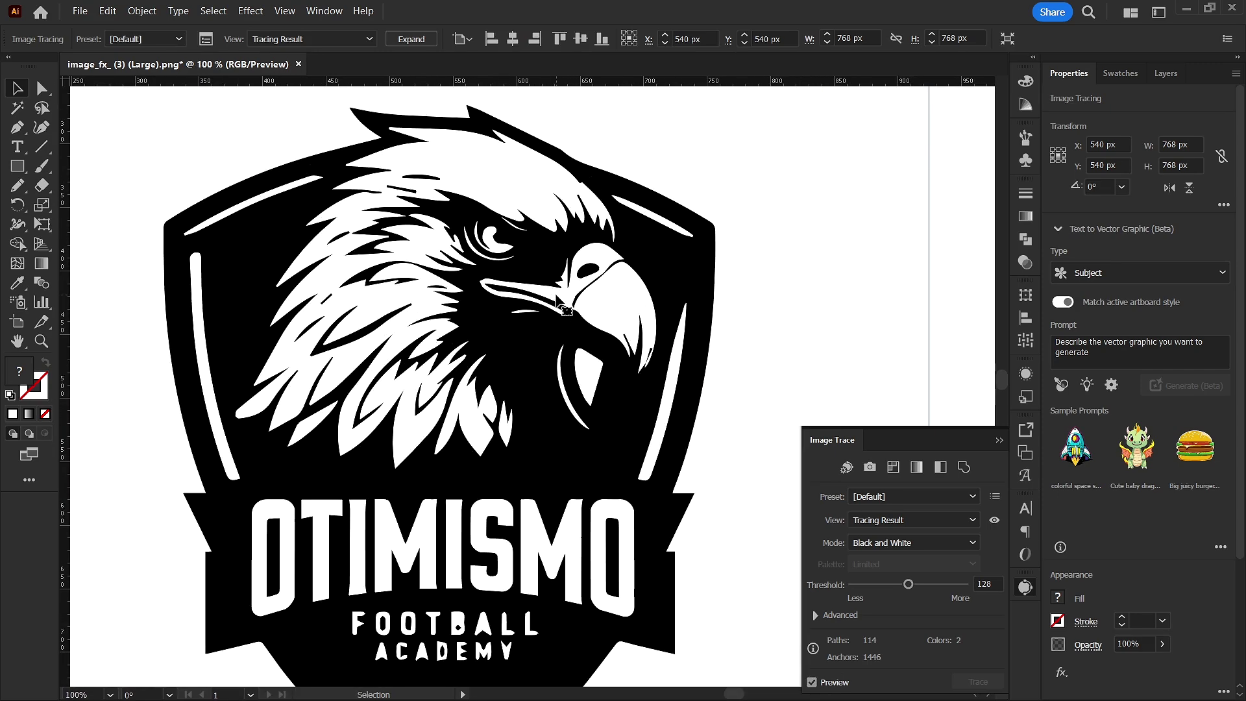
{"action": "scroll", "coordinate": [532, 331], "scroll_direction": "down", "scroll_amount": 1}
{"action": "scroll", "coordinate": [558, 351], "scroll_direction": "up", "scroll_amount": 1}
{"action": "left_click_drag", "start_coordinate": [908, 584], "coordinate": [909, 584]}
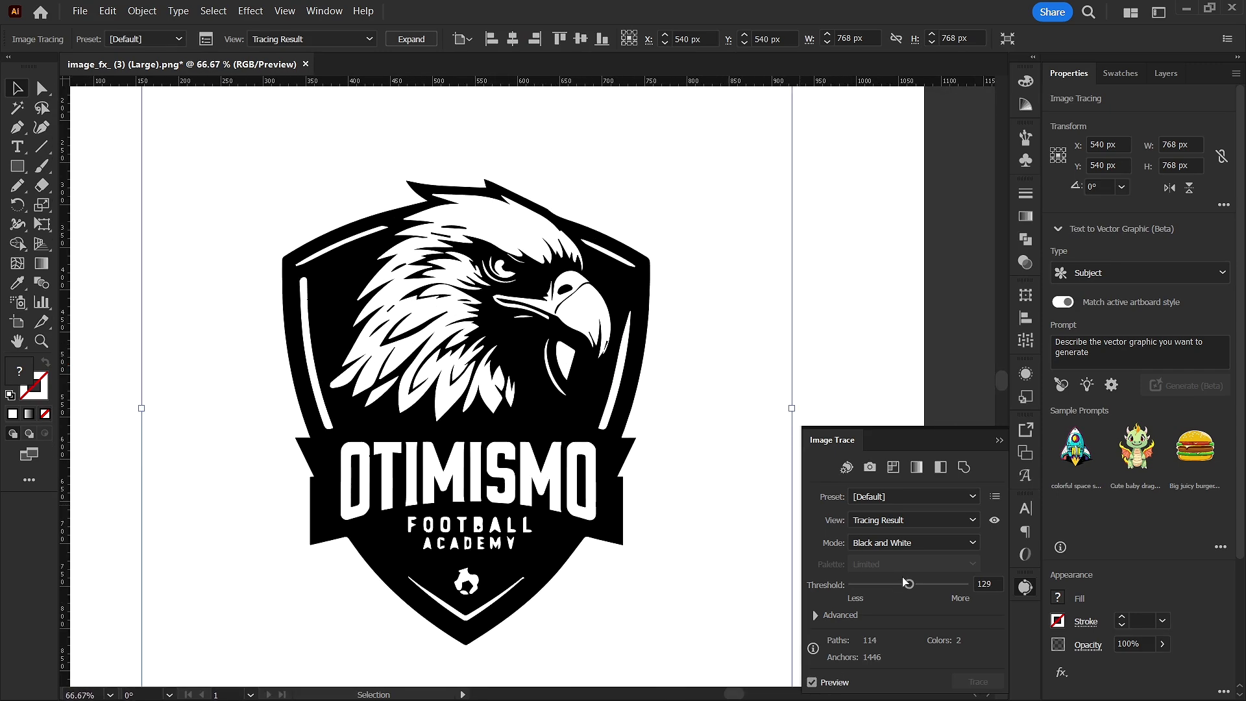
Retrace the eagle logo in Color mode with Image Trace and close the tracing settings
{"action": "left_click", "coordinate": [927, 543]}
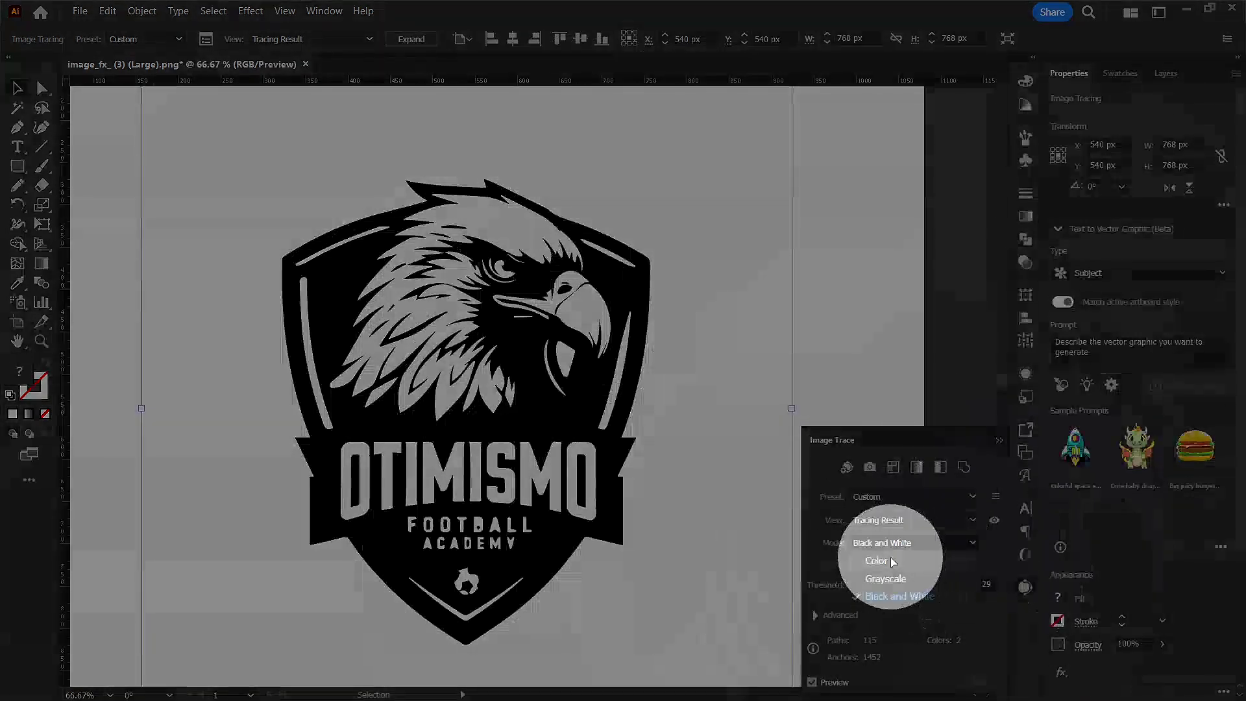
{"action": "left_click", "coordinate": [877, 560]}
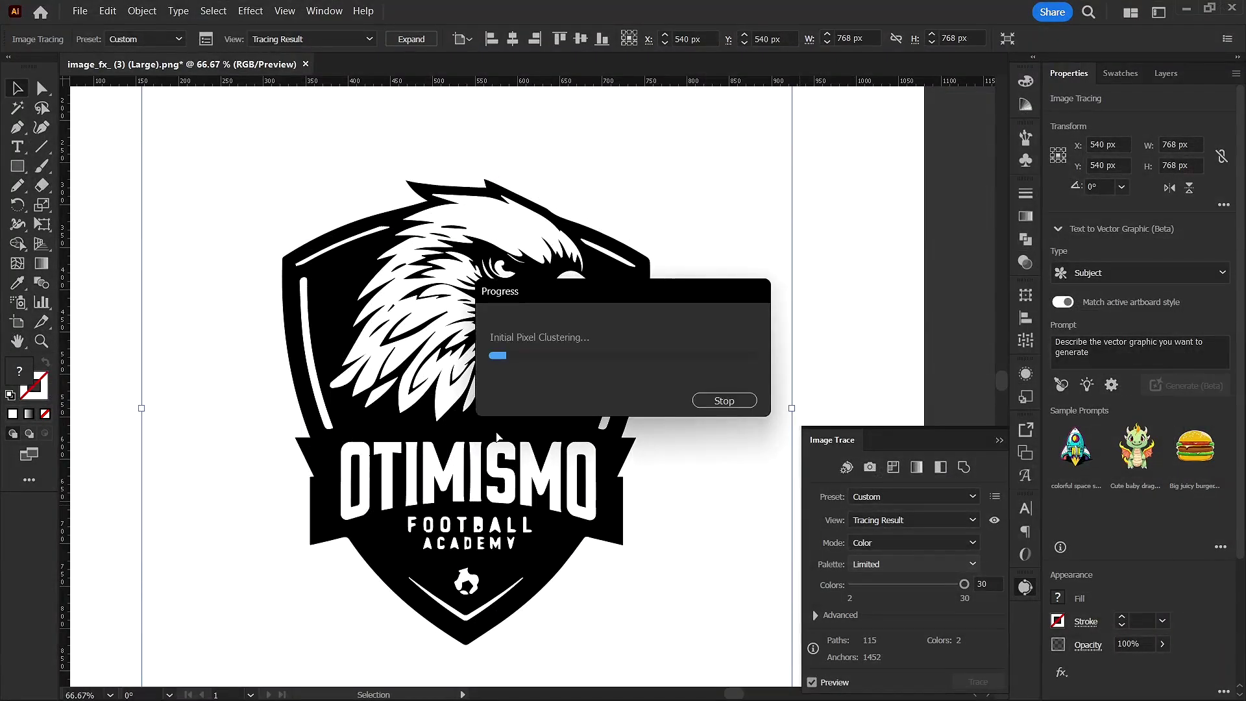
{"action": "key", "text": "XF86MonBrightnessUp"}
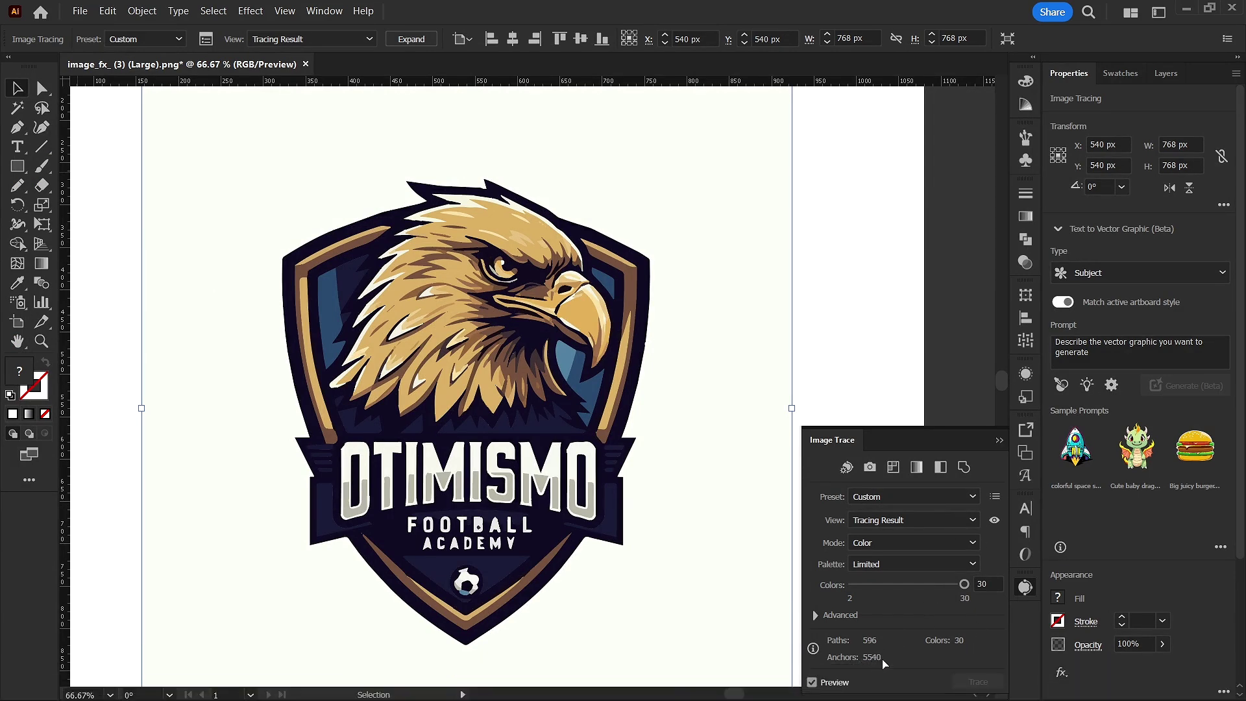
{"action": "left_click", "coordinate": [1000, 441]}
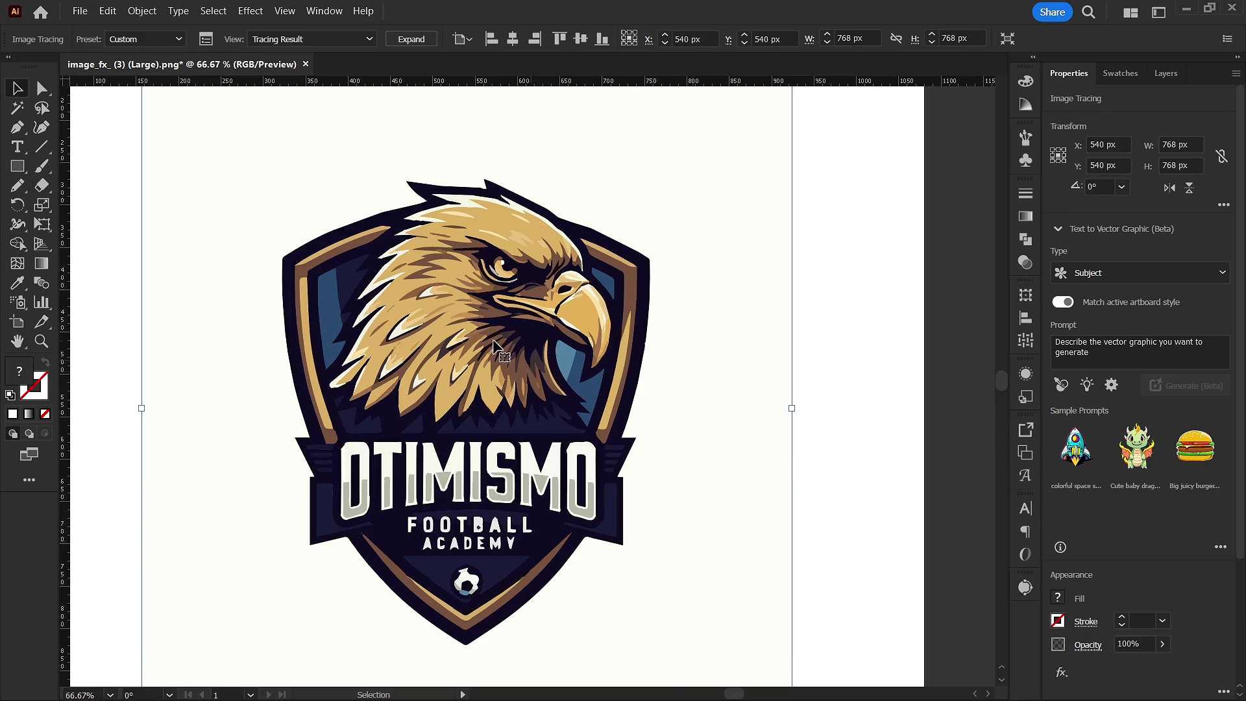
Expand the traced logo into vector paths with Object and Fill included, and deselect it
{"action": "left_click", "coordinate": [140, 10]}
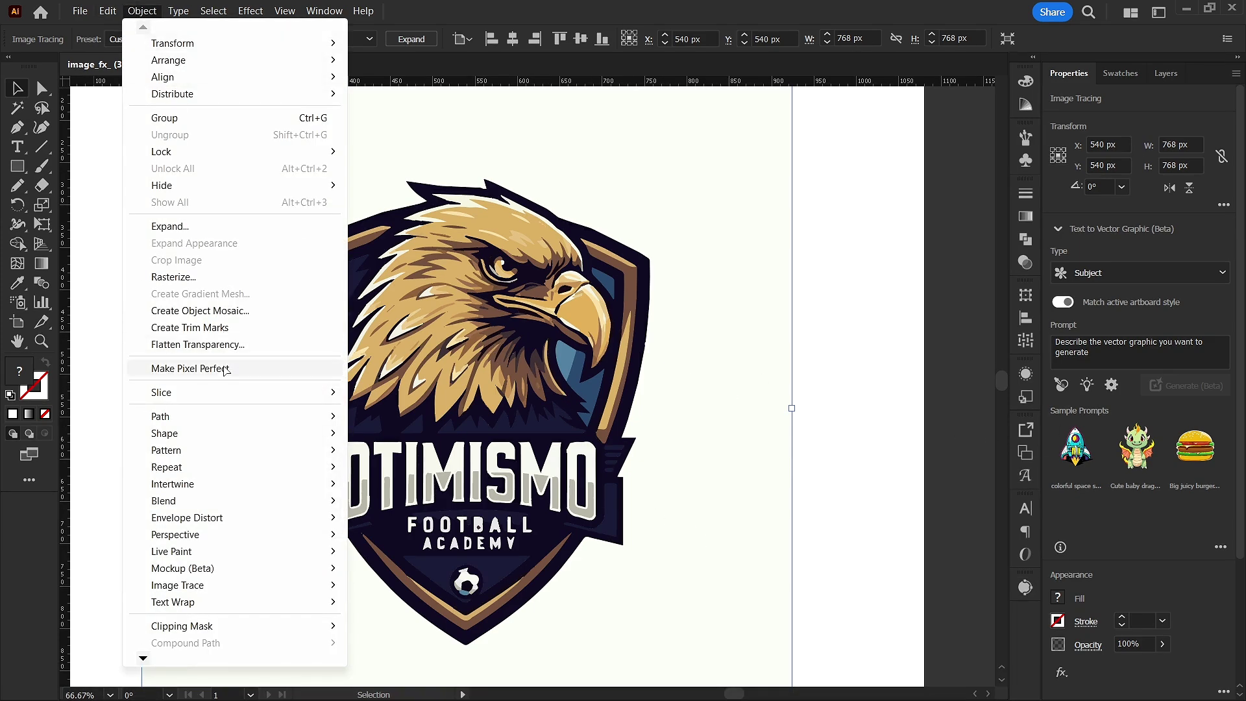
{"action": "mouse_move", "coordinate": [249, 427]}
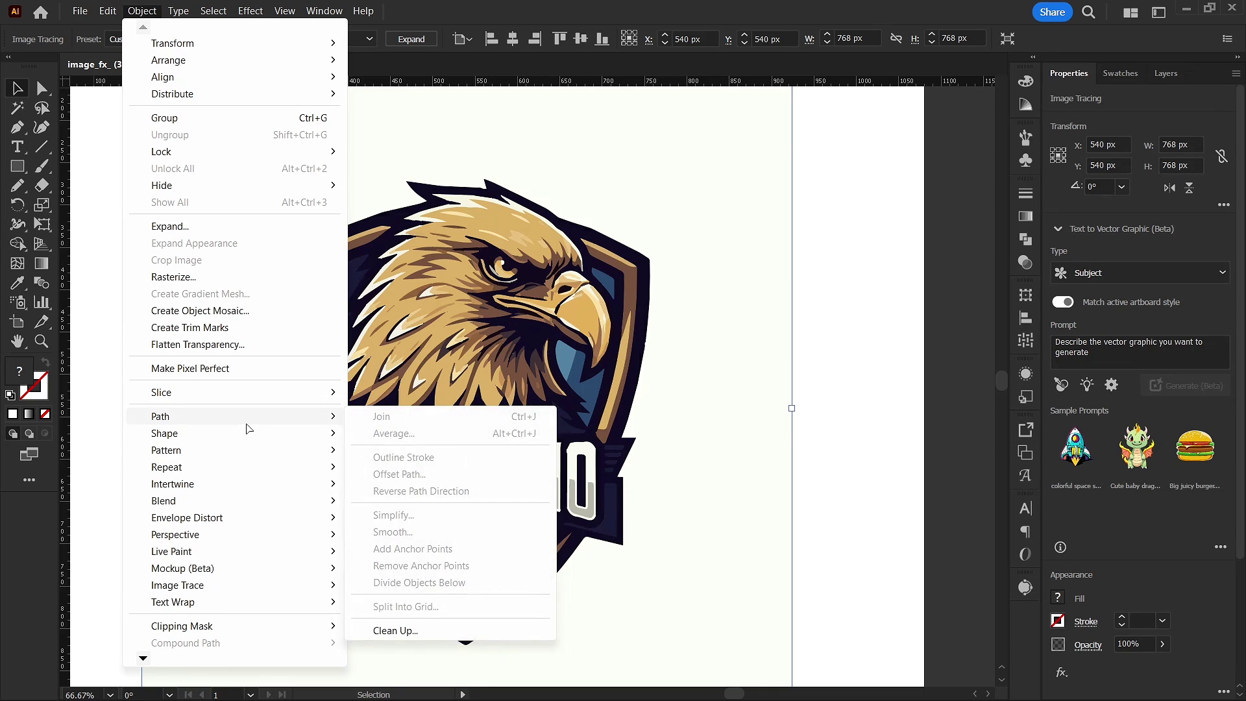
{"action": "left_click", "coordinate": [208, 225]}
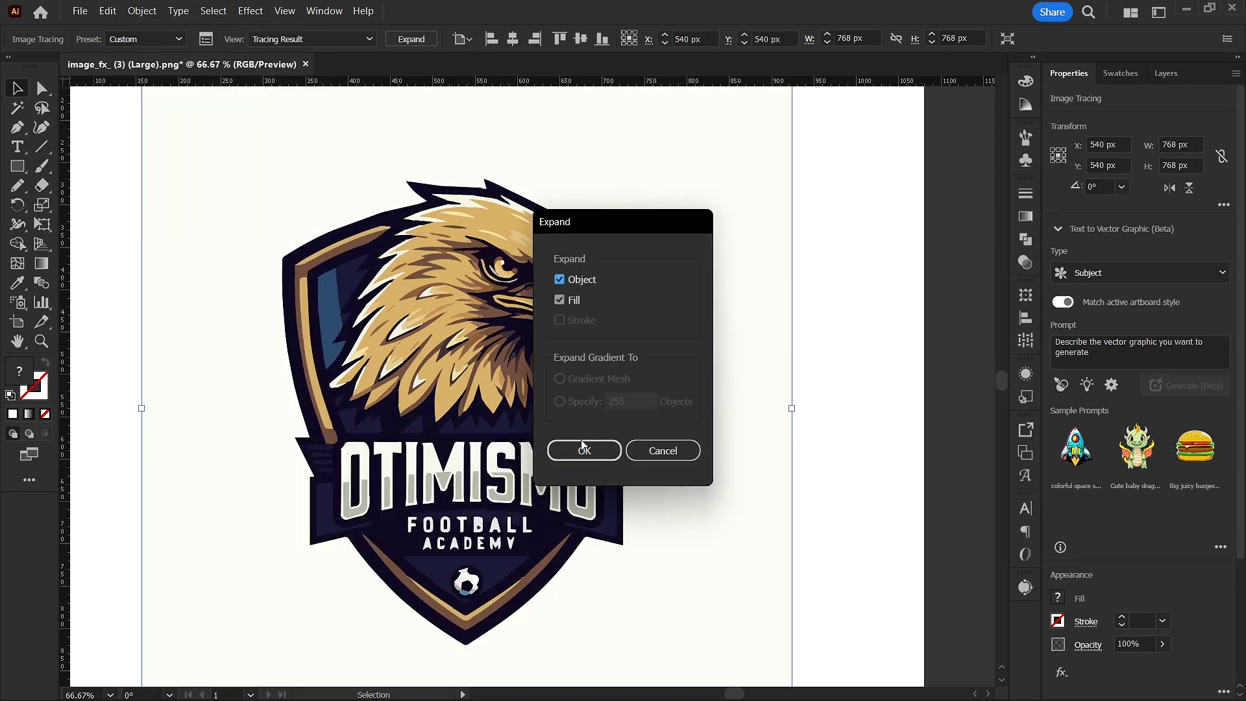
{"action": "left_click", "coordinate": [583, 449]}
{"action": "scroll", "coordinate": [472, 399], "scroll_direction": "down", "scroll_amount": 2}
{"action": "scroll", "coordinate": [472, 399], "scroll_direction": "up", "scroll_amount": 1}
{"action": "left_click", "coordinate": [811, 360]}
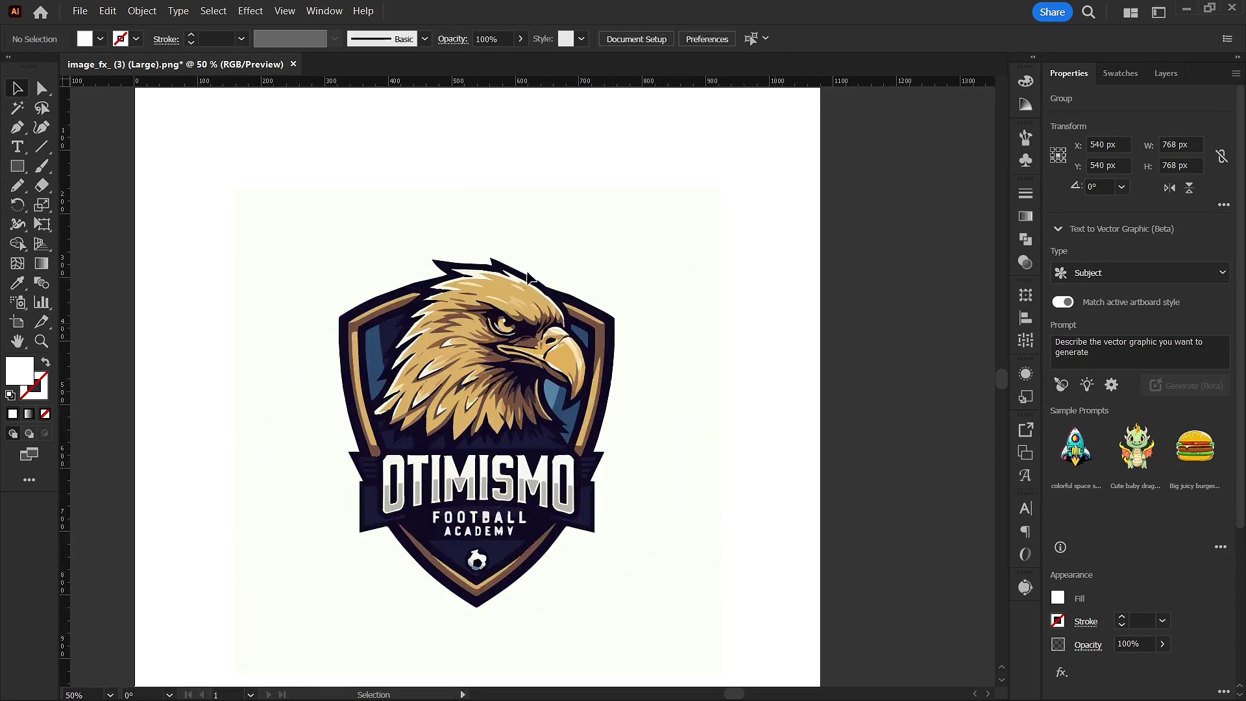
Ungroup the expanded logo artwork and clear the selection
{"action": "left_click", "coordinate": [572, 222]}
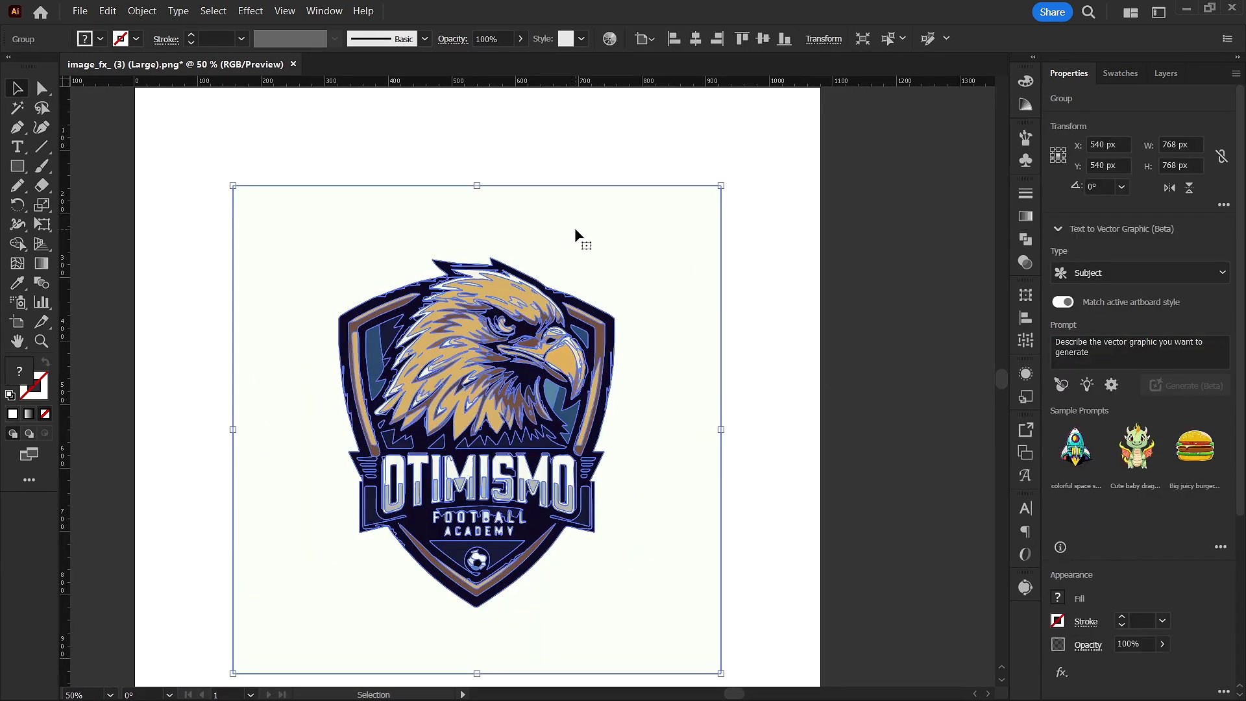
{"action": "key", "text": "ctrl"}
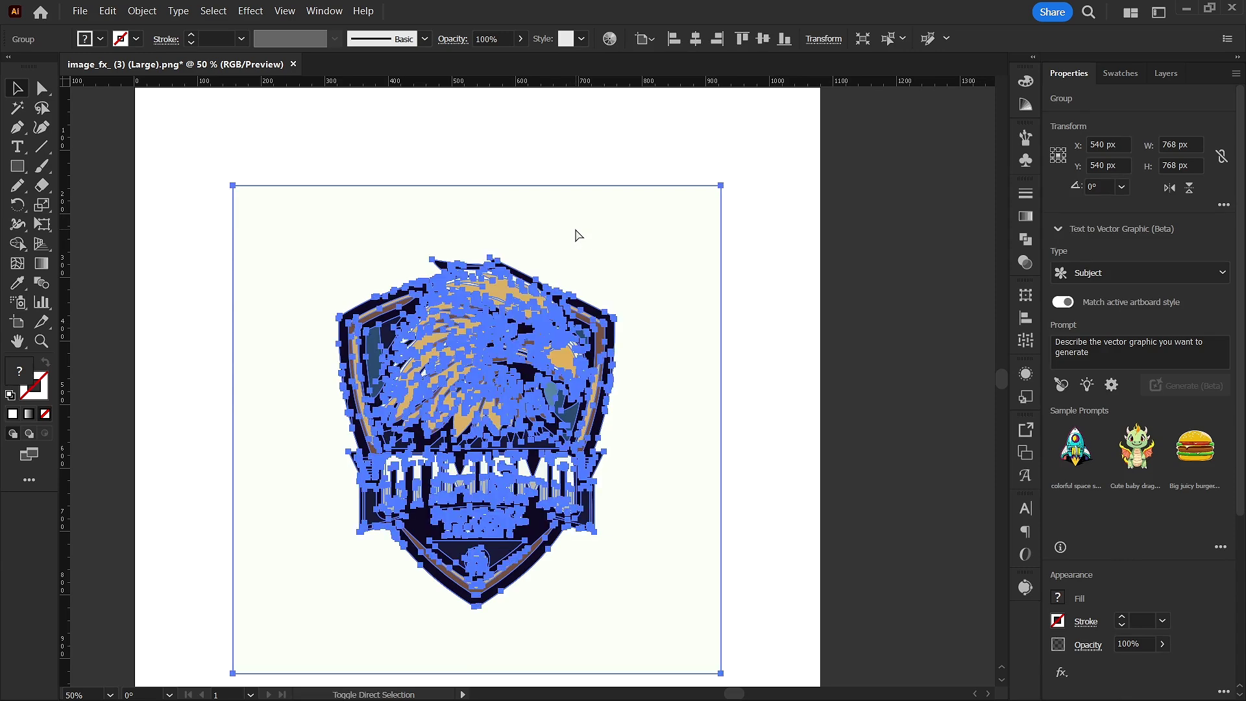
{"action": "right_click", "coordinate": [578, 235]}
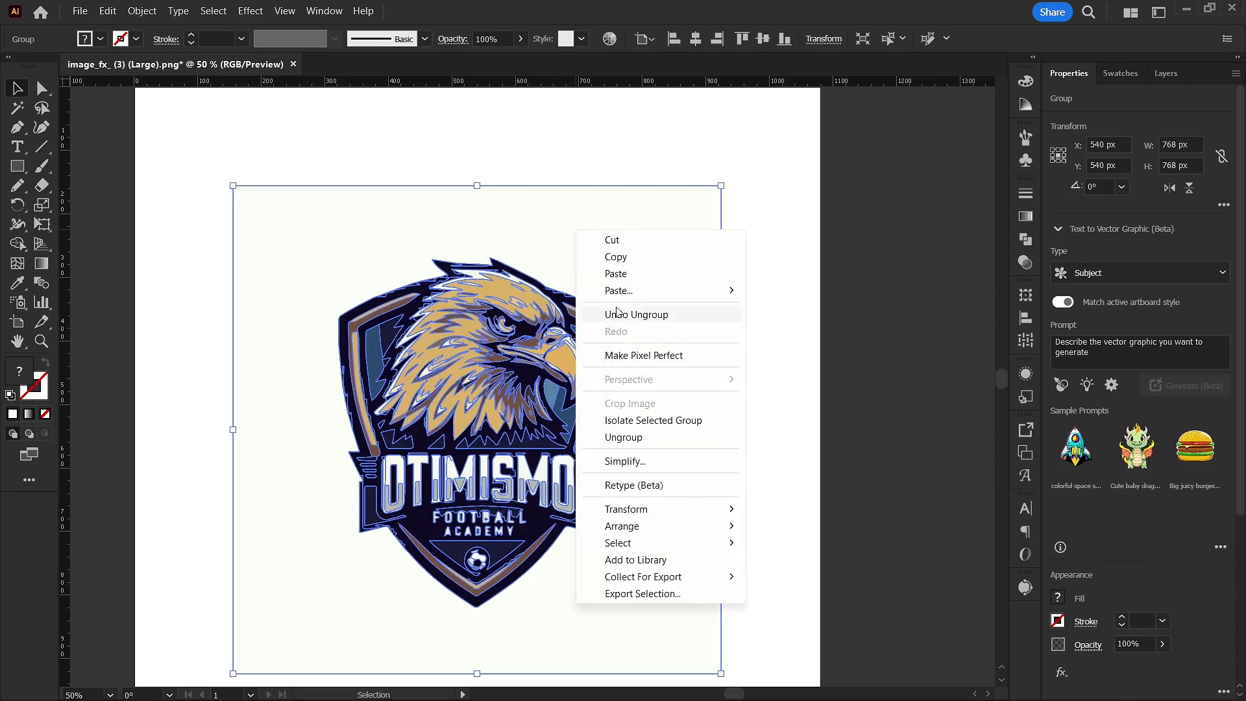
{"action": "left_click", "coordinate": [621, 436]}
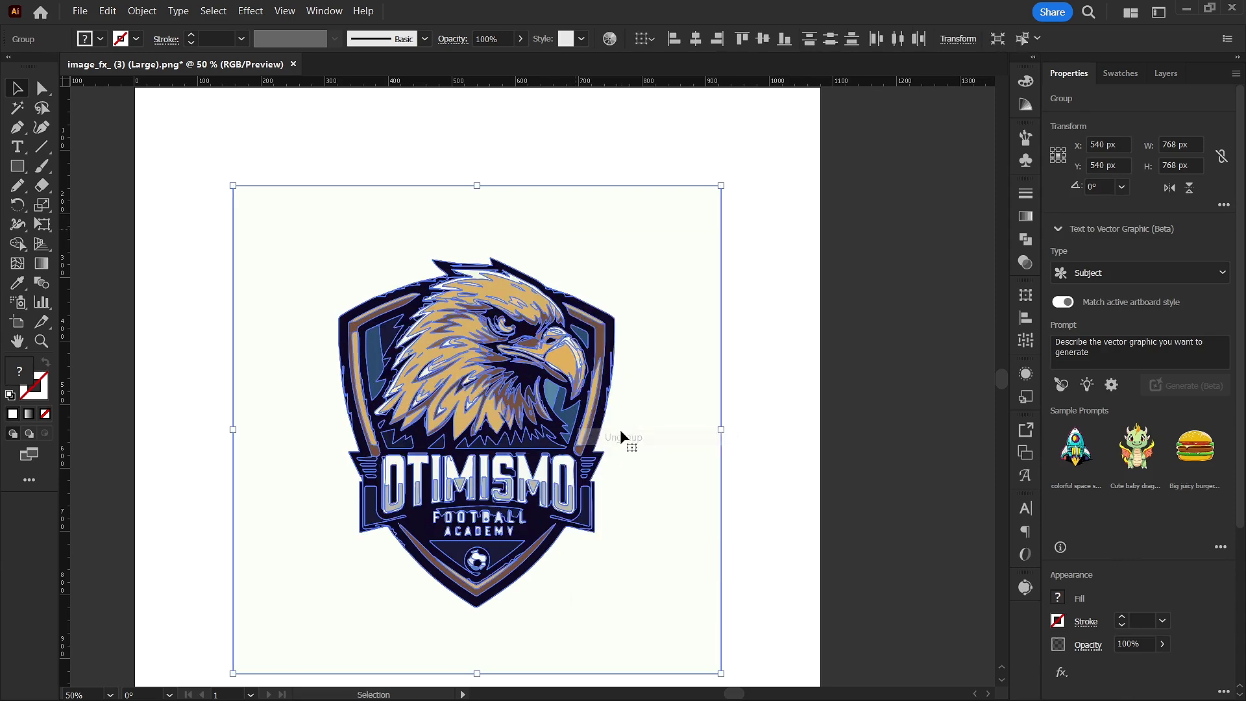
{"action": "left_click", "coordinate": [799, 354]}
Delete the off-white background shape and move all remaining logo shapes off the artboard to its right side
{"action": "left_click", "coordinate": [668, 235]}
{"action": "key", "text": "ctrl+shift+a"}
{"action": "key", "text": "ctrl+minus"}
{"action": "key", "text": "ctrl+plus"}
{"action": "left_click_drag", "start_coordinate": [673, 326], "coordinate": [578, 339]}
{"action": "key", "text": "ctrl+minus"}
{"action": "left_click_drag", "start_coordinate": [363, 521], "coordinate": [832, 331]}
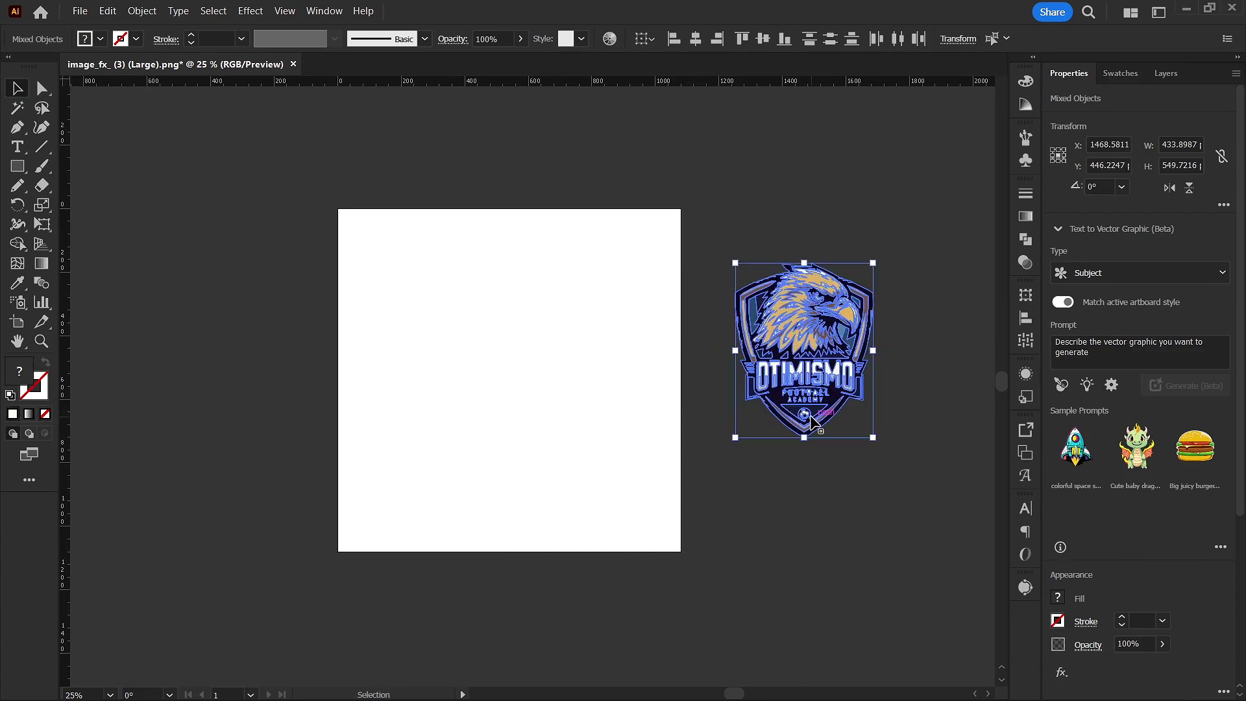
Place a copy of the off-artboard logo on the white artboard and deselect it
{"action": "key", "text": "ctrl+plus"}
{"action": "key", "text": "ctrl+plus"}
{"action": "key", "text": "ctrl+plus"}
{"action": "key", "text": "ctrl+plus"}
{"action": "key", "text": "ctrl+minus"}
{"action": "key", "text": "ctrl+minus"}
{"action": "key", "text": "ctrl+minus"}
{"action": "key", "text": "ctrl+minus"}
{"action": "key", "text": "ctrl+minus"}
{"action": "left_click_drag", "start_coordinate": [721, 498], "coordinate": [506, 474]}
{"action": "key", "text": "ctrl+plus"}
{"action": "key", "text": "ctrl+plus"}
{"action": "key", "text": "ctrl+plus"}
{"action": "key", "text": "ctrl+plus"}
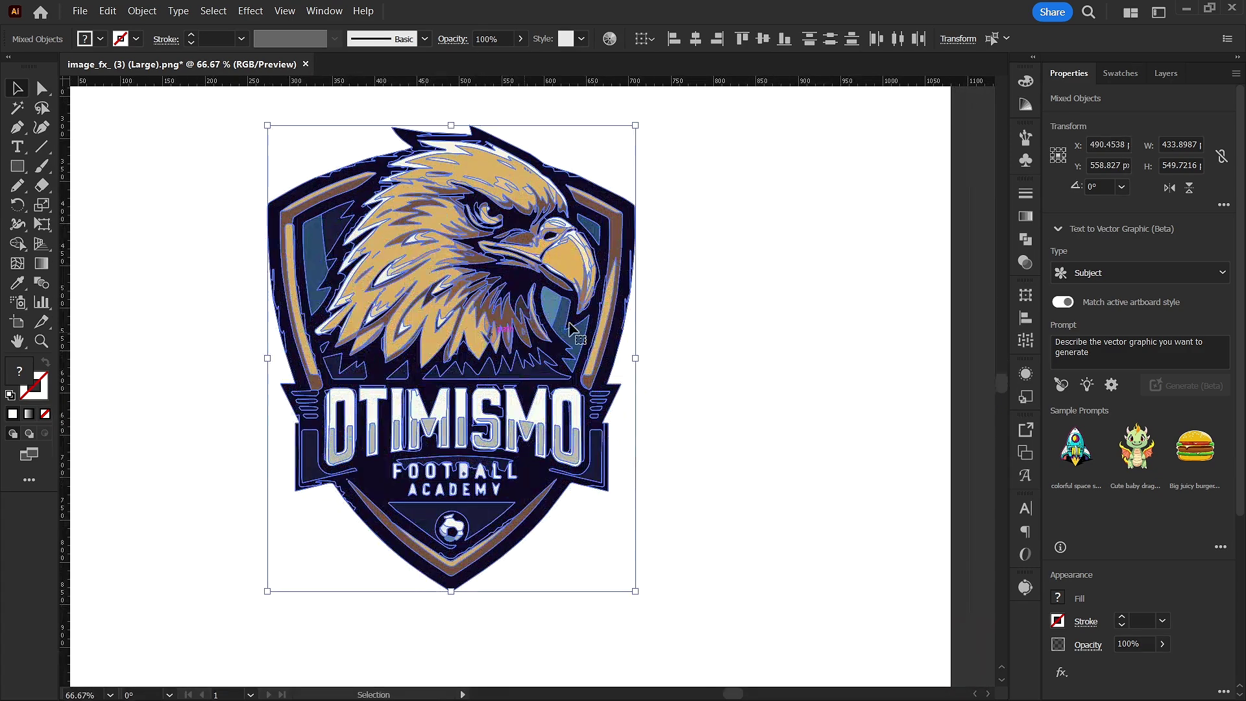
{"action": "left_click", "coordinate": [718, 311]}
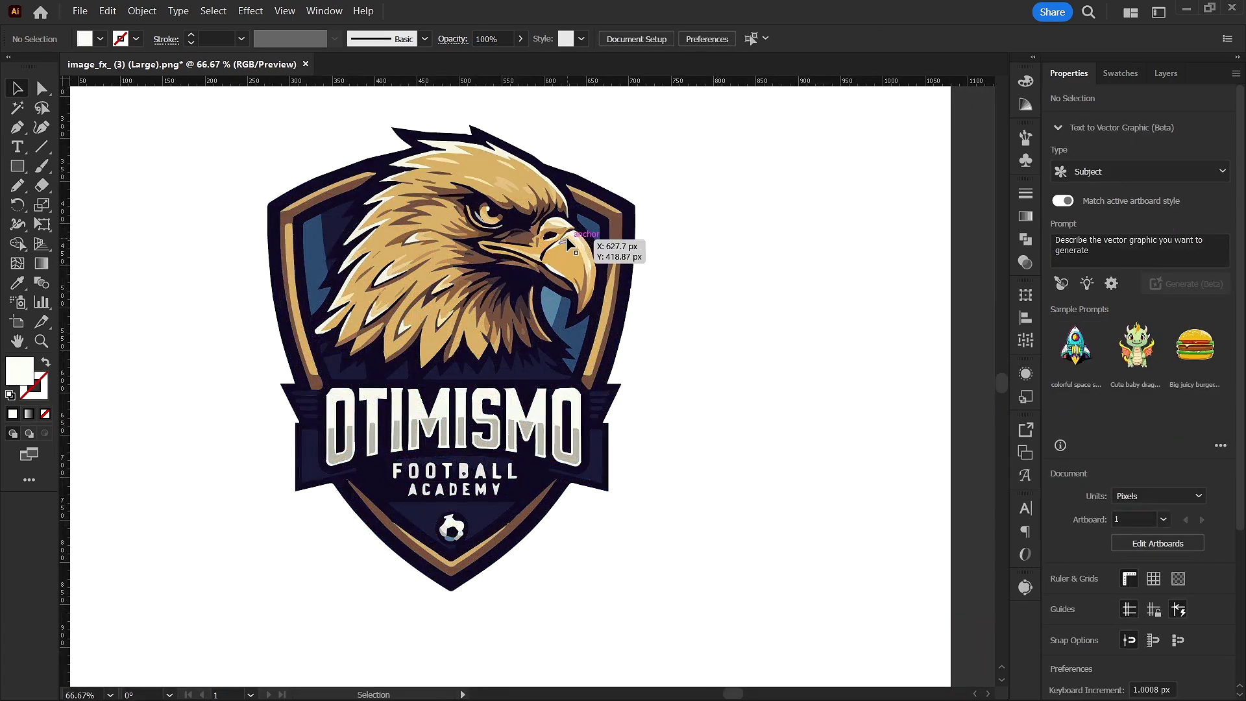
Pull the golden beak shape out of the logo as a test, undo the move and deselect it
{"action": "left_click", "coordinate": [569, 272]}
{"action": "left_click_drag", "start_coordinate": [569, 273], "coordinate": [695, 295]}
{"action": "key", "text": "ctrl+z"}
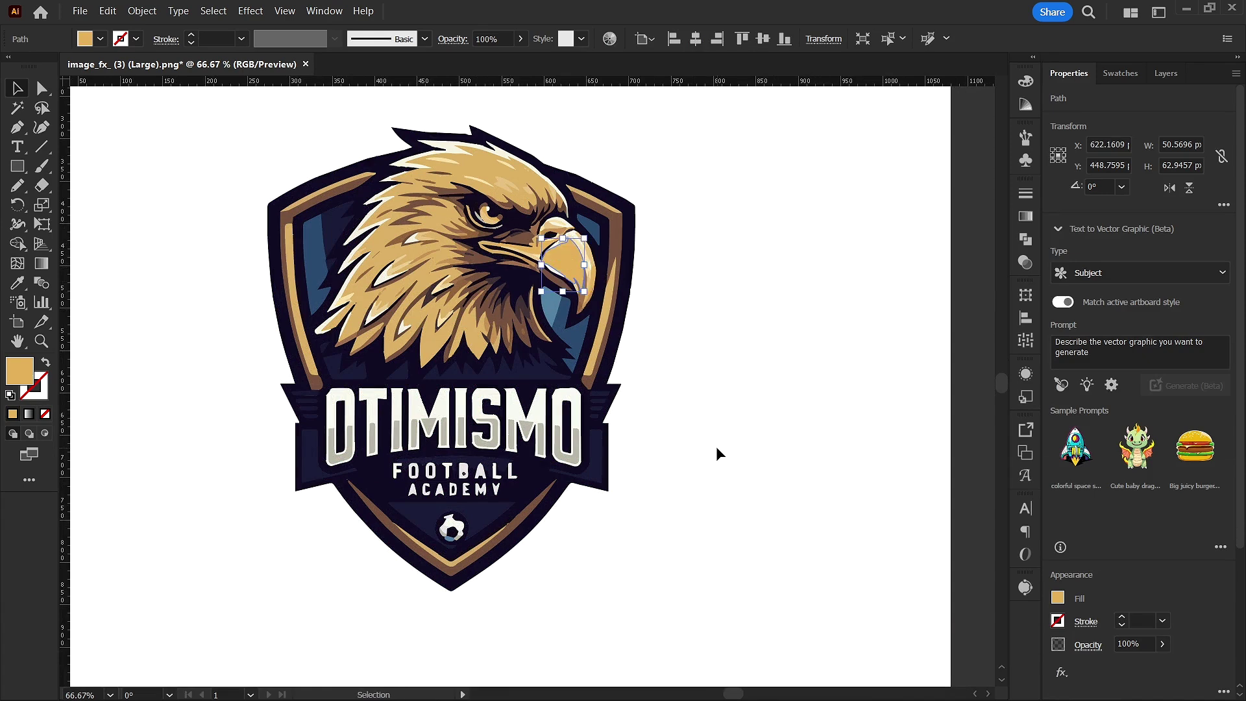
{"action": "left_click", "coordinate": [718, 454]}
Simplify all paths of the logo on the artboard with the anchor-point amount set near its maximum, and deselect the artwork
{"action": "left_click_drag", "start_coordinate": [231, 130], "coordinate": [668, 581]}
{"action": "left_click", "coordinate": [140, 10]}
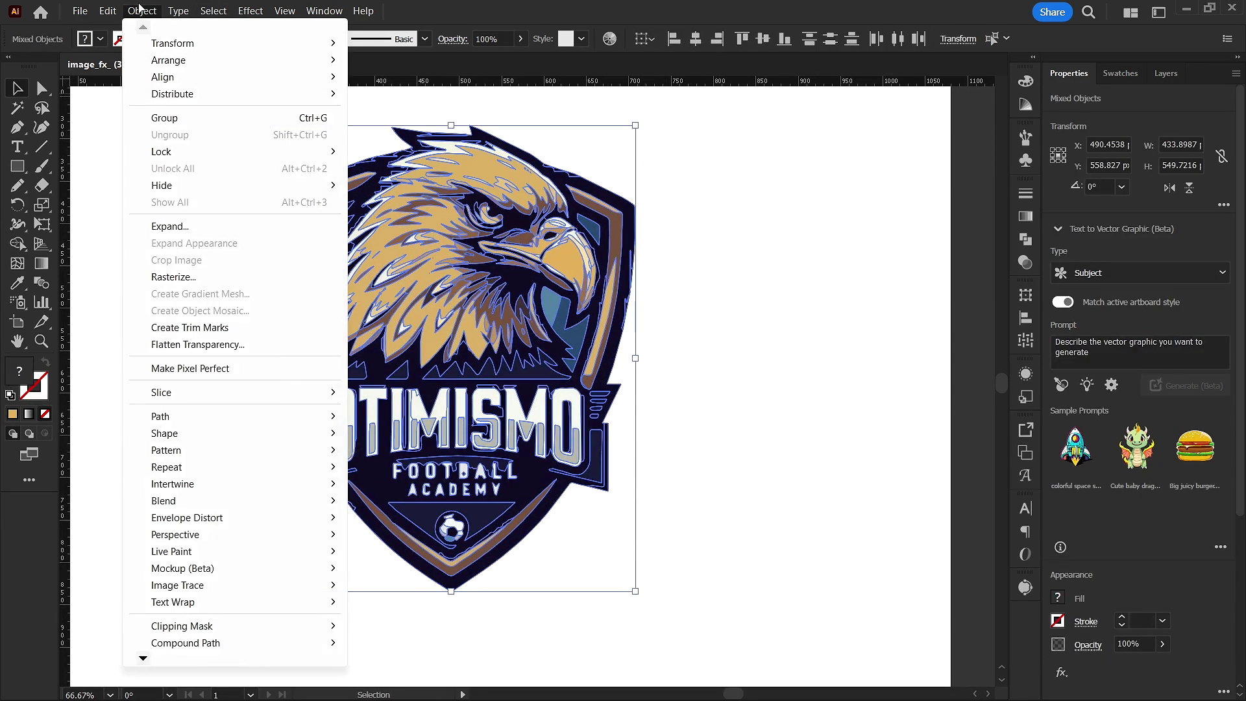
{"action": "mouse_move", "coordinate": [231, 433]}
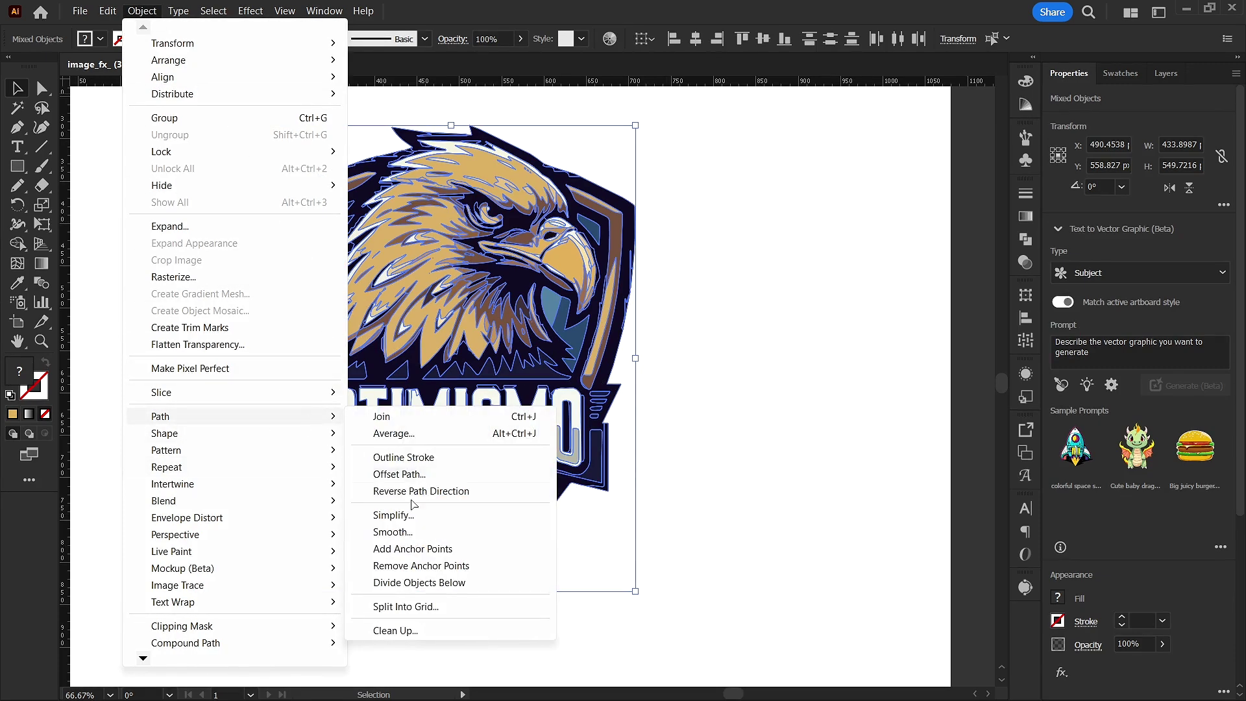
{"action": "left_click", "coordinate": [393, 514]}
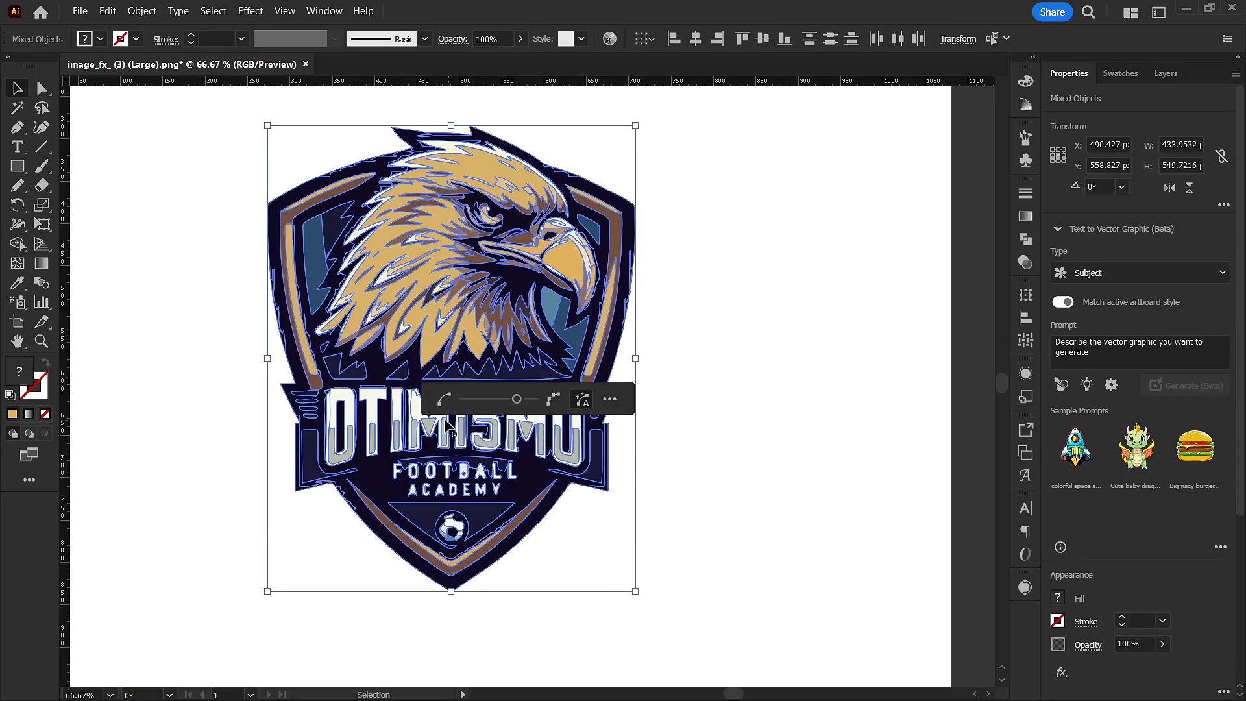
{"action": "left_click_drag", "start_coordinate": [433, 396], "coordinate": [545, 463]}
{"action": "scroll", "coordinate": [480, 318], "scroll_direction": "up", "scroll_amount": 3}
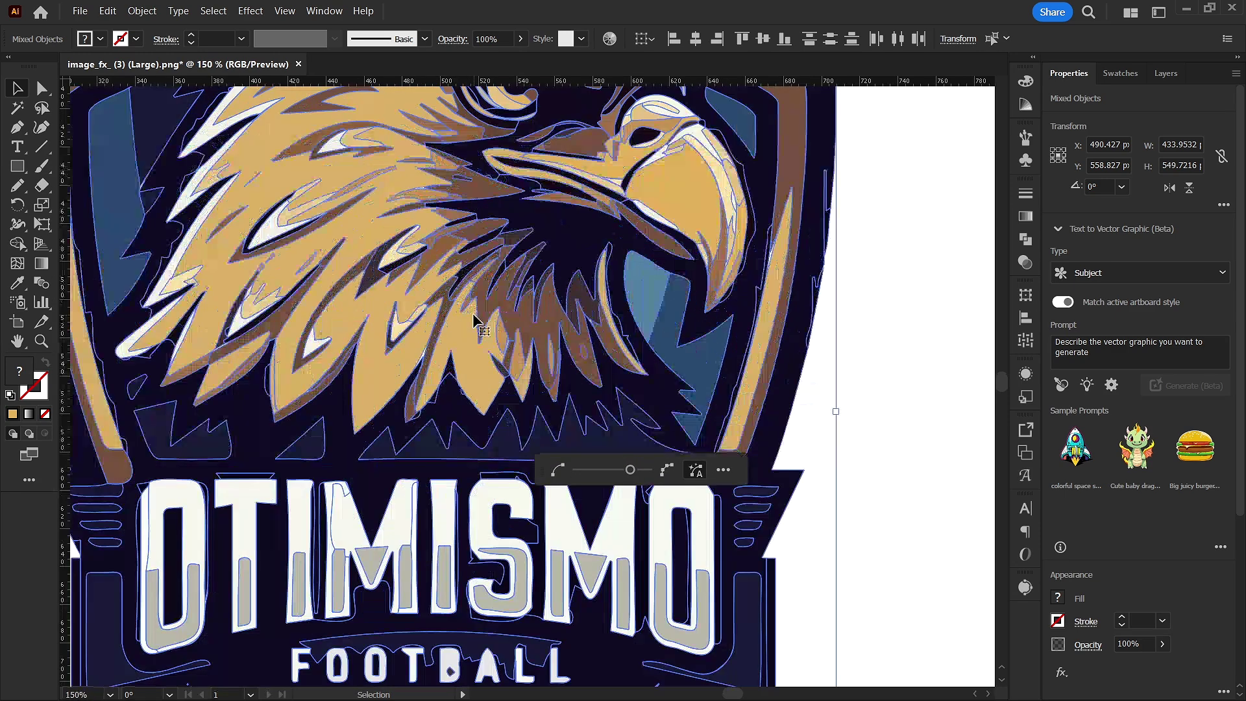
{"action": "left_click_drag", "start_coordinate": [617, 473], "coordinate": [613, 474]}
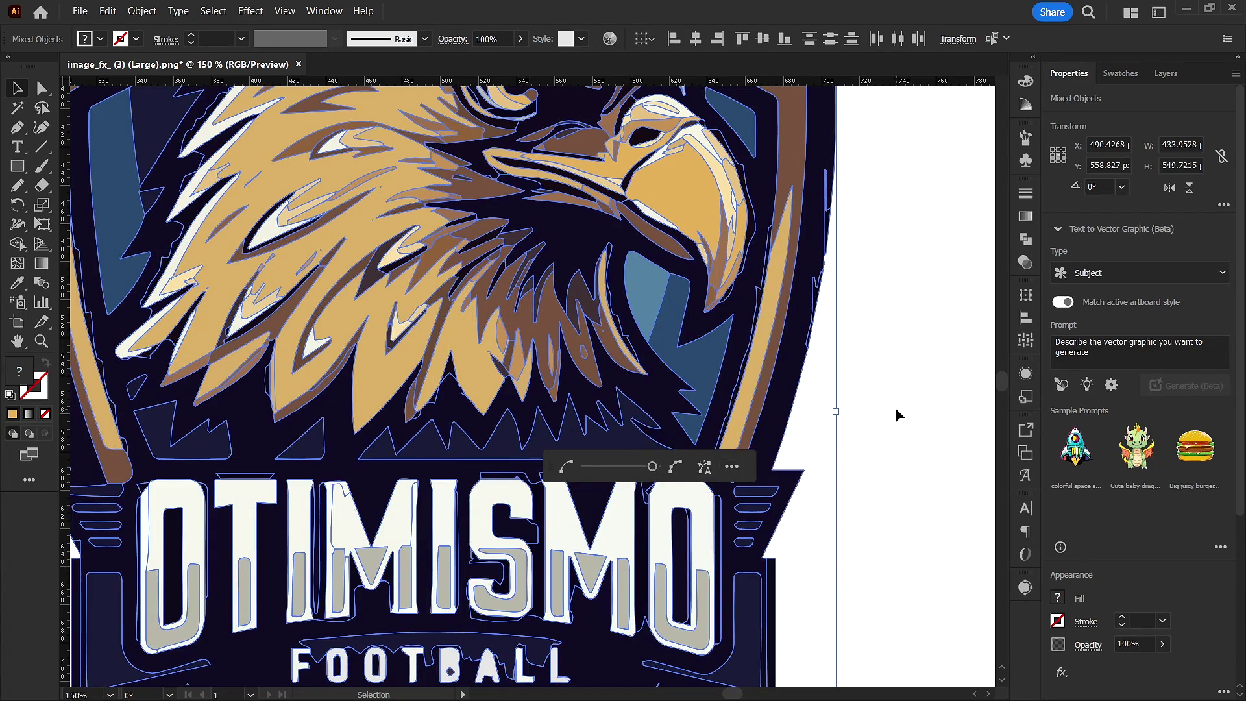
{"action": "key", "text": "Return"}
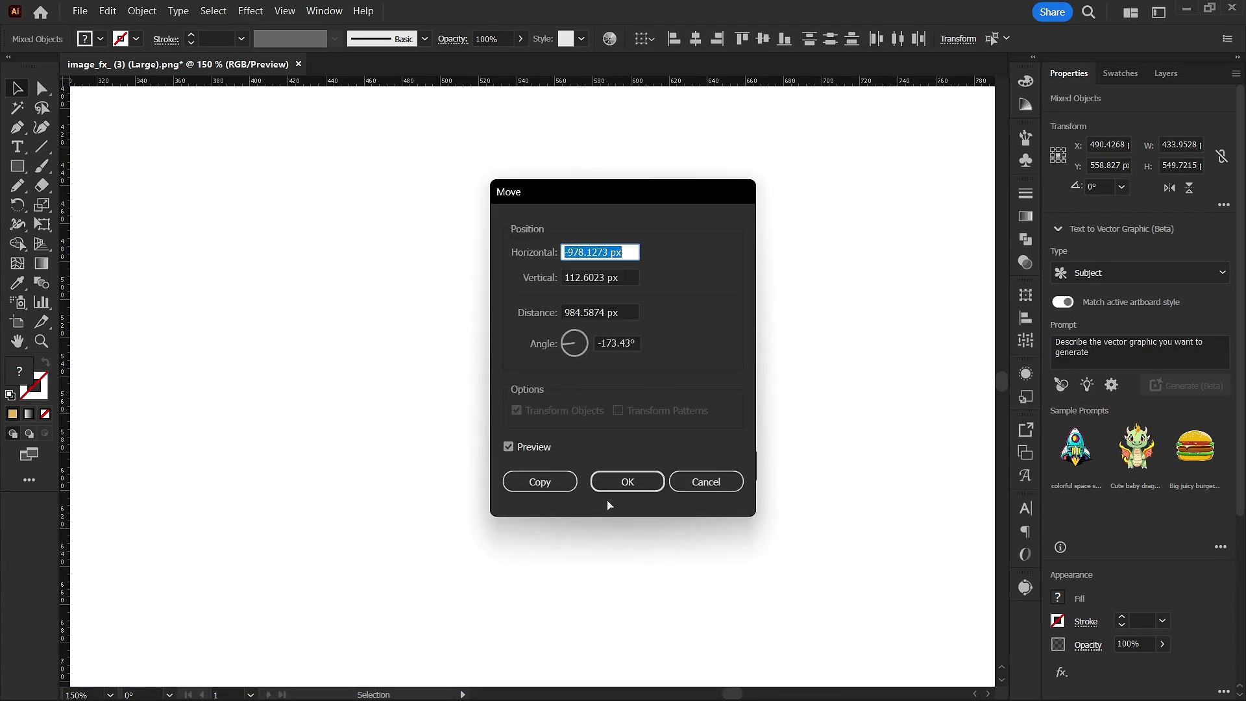
{"action": "left_click", "coordinate": [706, 481]}
{"action": "scroll", "coordinate": [460, 526], "scroll_direction": "down", "scroll_amount": 3}
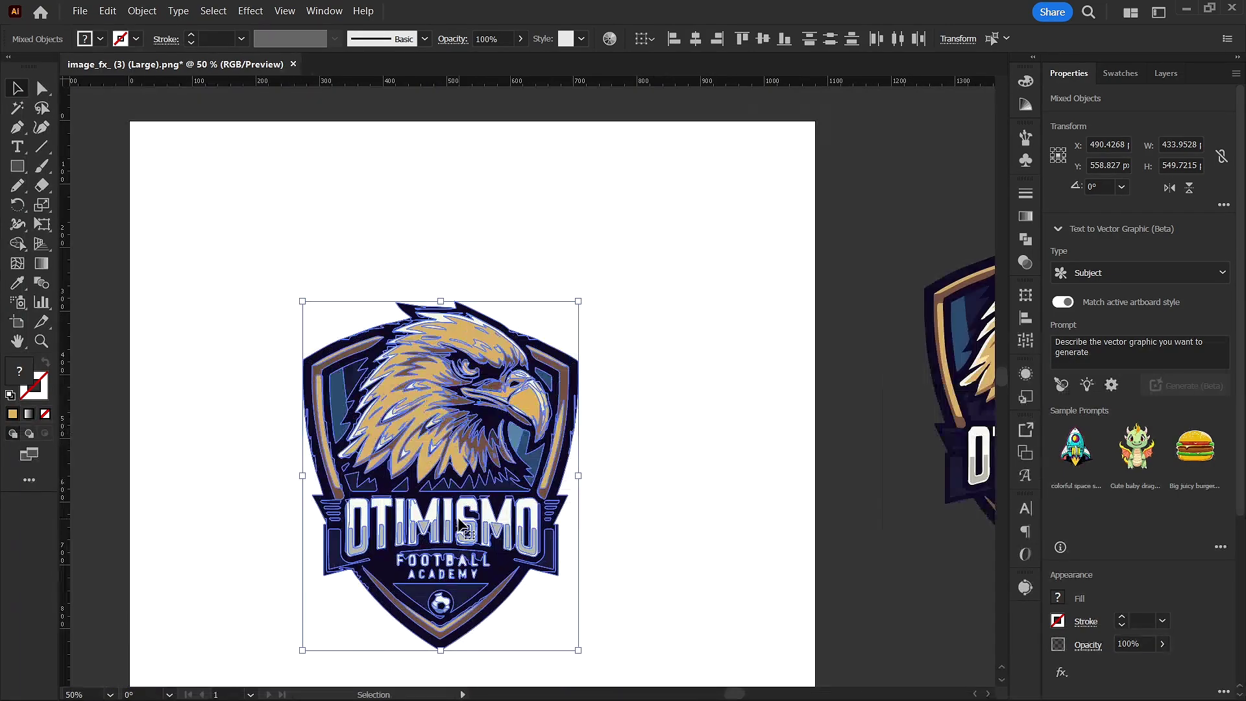
{"action": "left_click", "coordinate": [584, 497]}
Delete the letter F of the word FOOTBALL with the Direct Selection tool
{"action": "scroll", "coordinate": [571, 480], "scroll_direction": "up", "scroll_amount": 2}
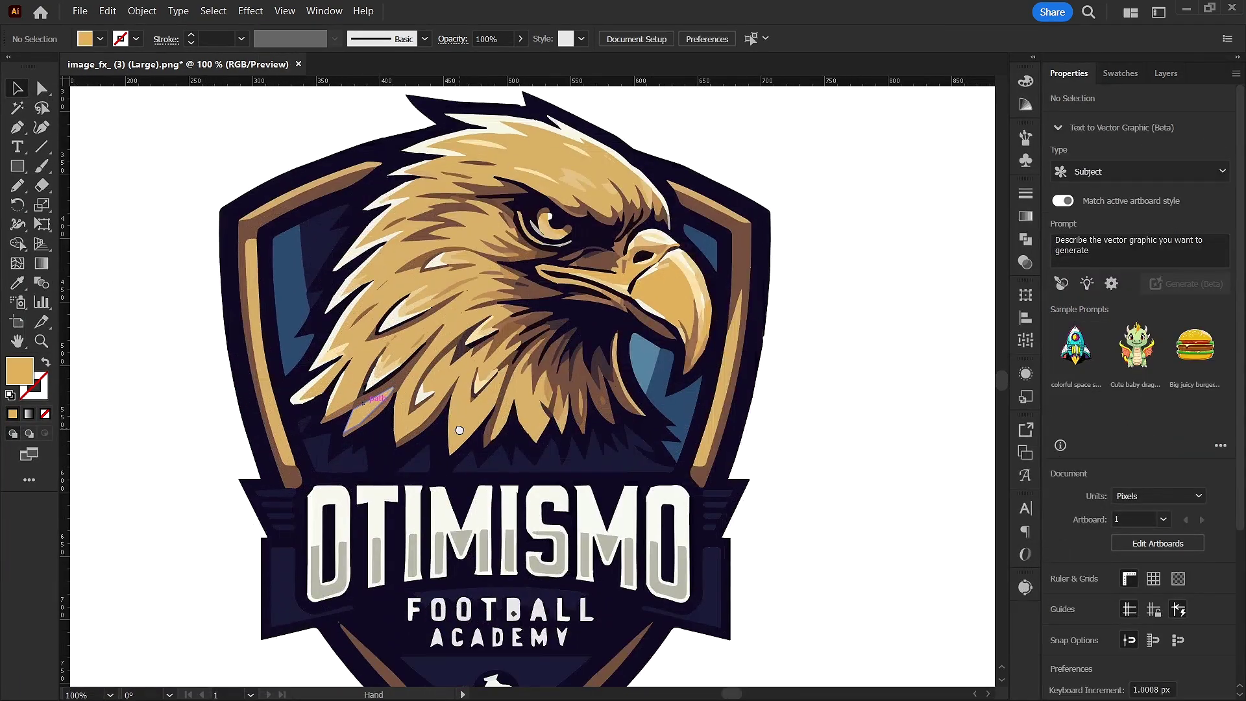
{"action": "scroll", "coordinate": [557, 531], "scroll_direction": "down", "scroll_amount": 1}
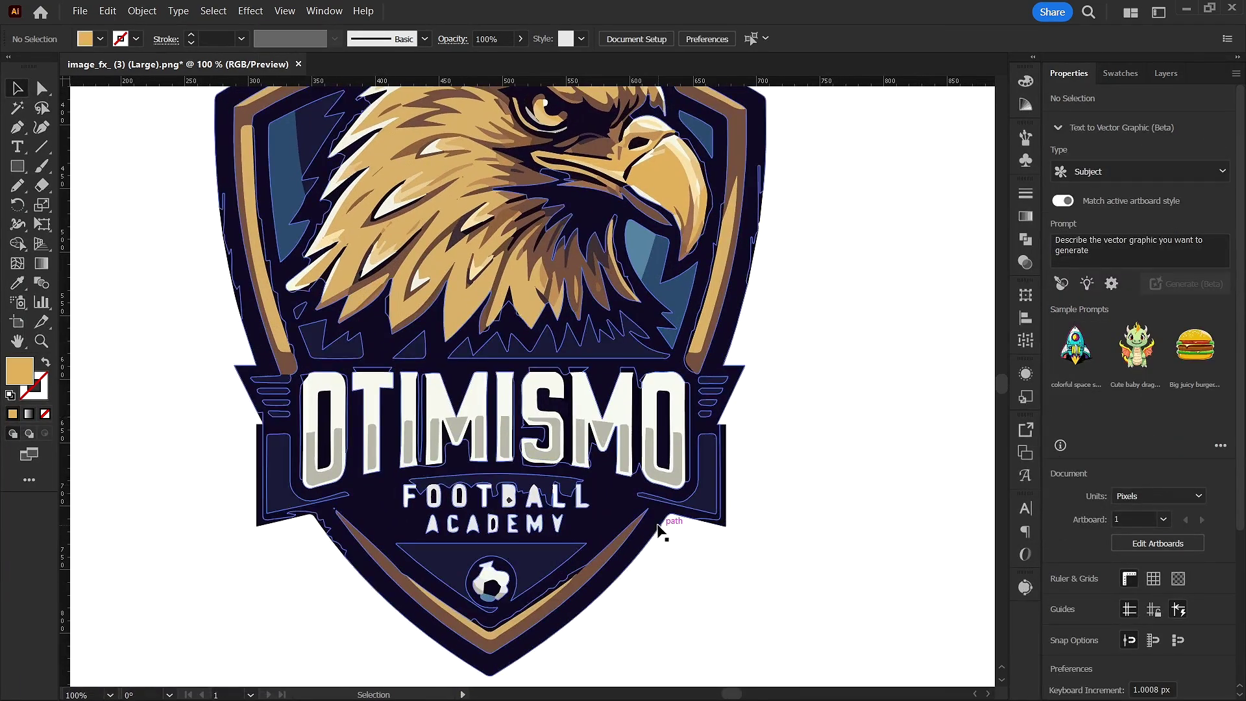
{"action": "scroll", "coordinate": [519, 493], "scroll_direction": "up", "scroll_amount": 3}
{"action": "scroll", "coordinate": [106, 214], "scroll_direction": "up", "scroll_amount": 1}
{"action": "key", "text": "a"}
{"action": "scroll", "coordinate": [260, 324], "scroll_direction": "down", "scroll_amount": 3}
{"action": "scroll", "coordinate": [265, 325], "scroll_direction": "down", "scroll_amount": 1}
{"action": "scroll", "coordinate": [266, 369], "scroll_direction": "up", "scroll_amount": 3}
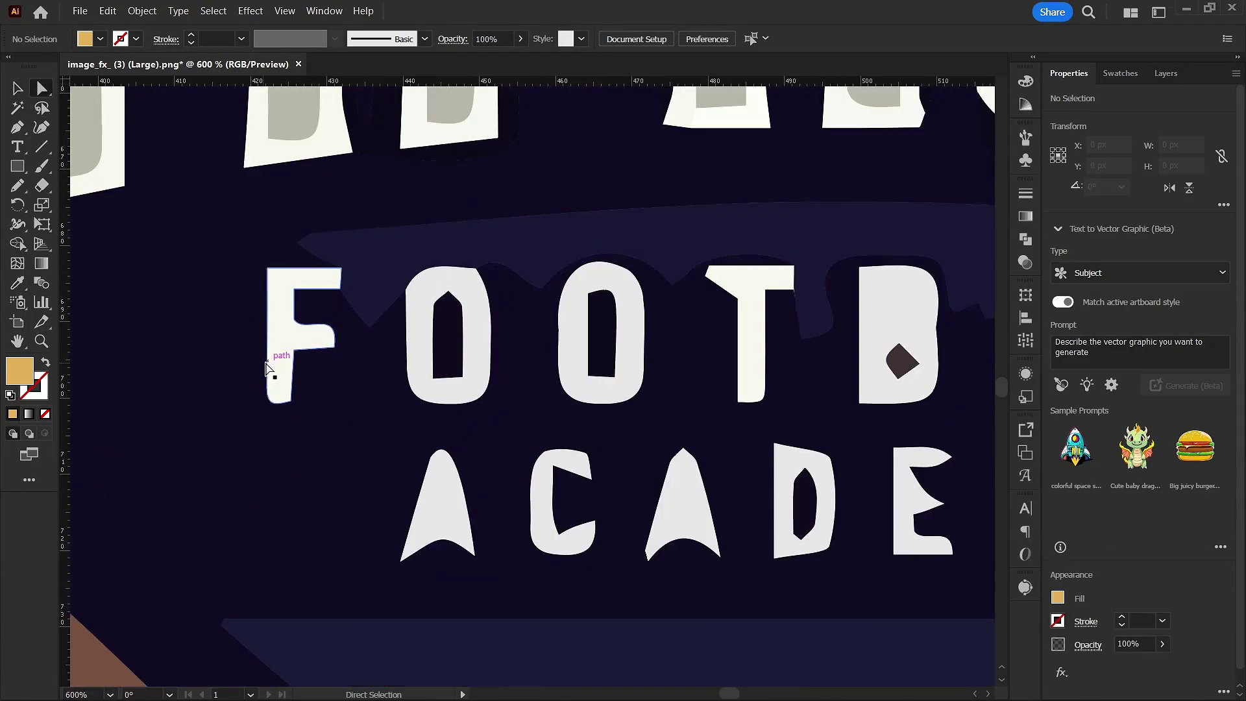
{"action": "left_click", "coordinate": [268, 361]}
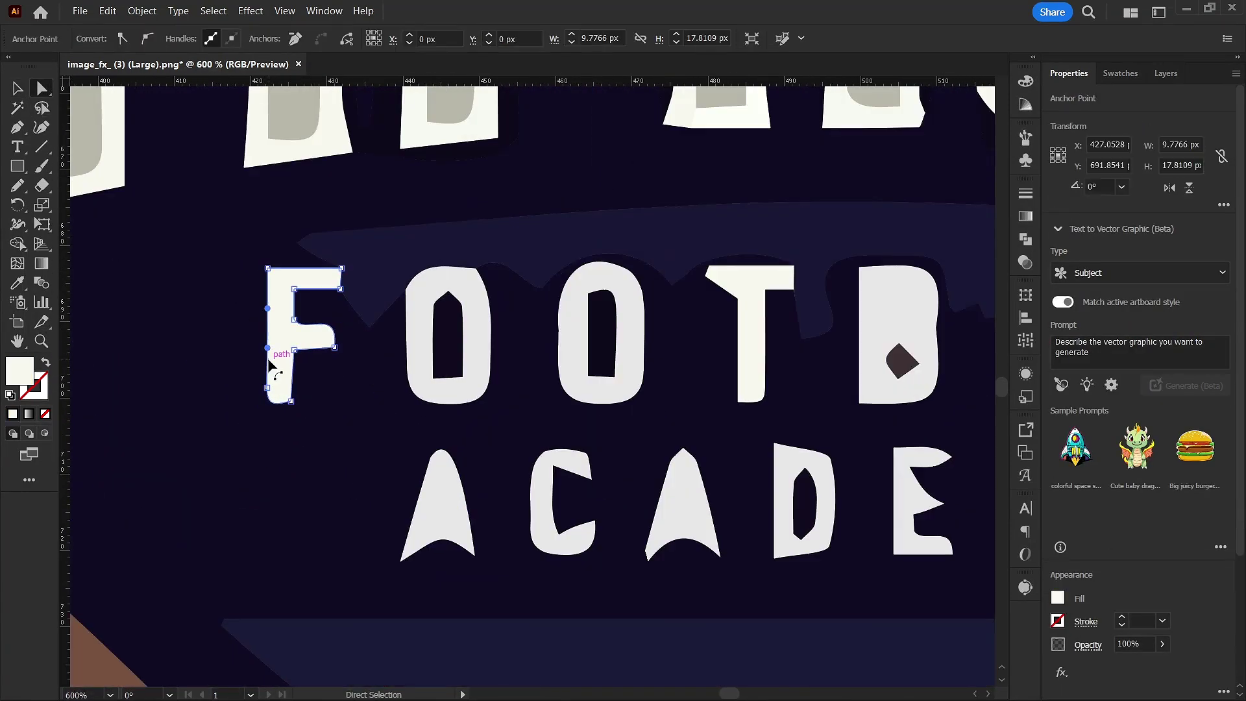
{"action": "left_click", "coordinate": [263, 392]}
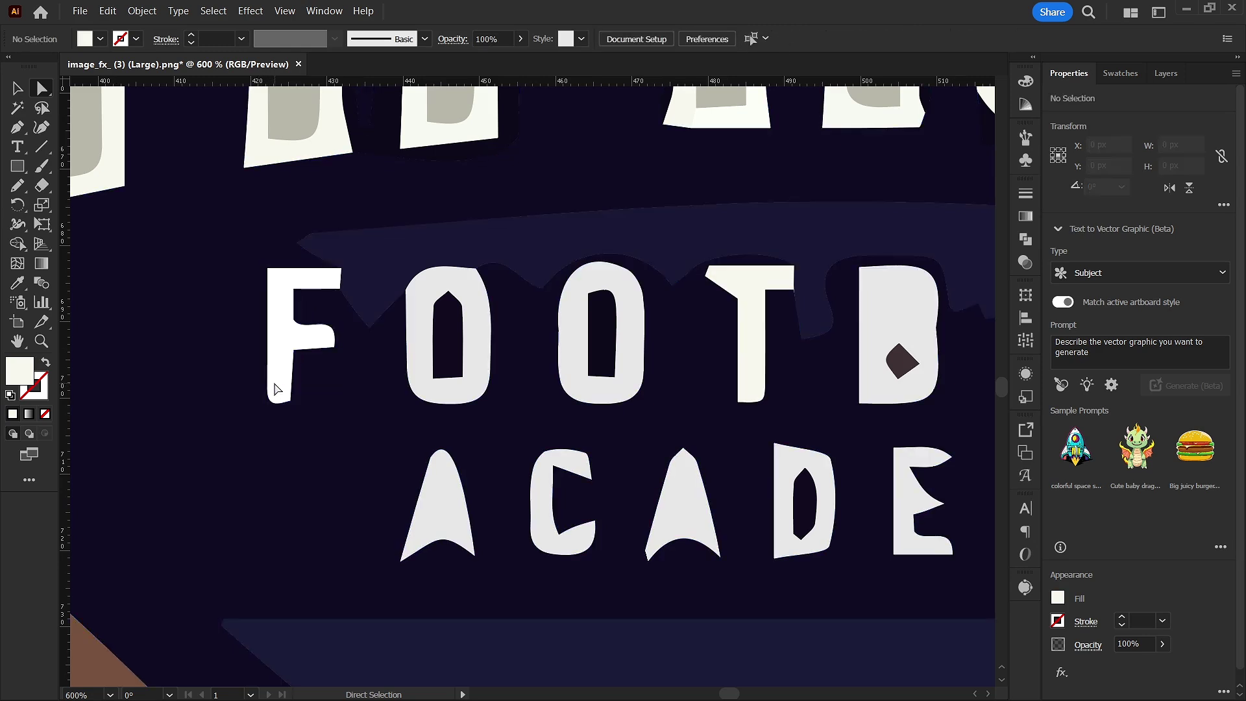
{"action": "left_click", "coordinate": [269, 383]}
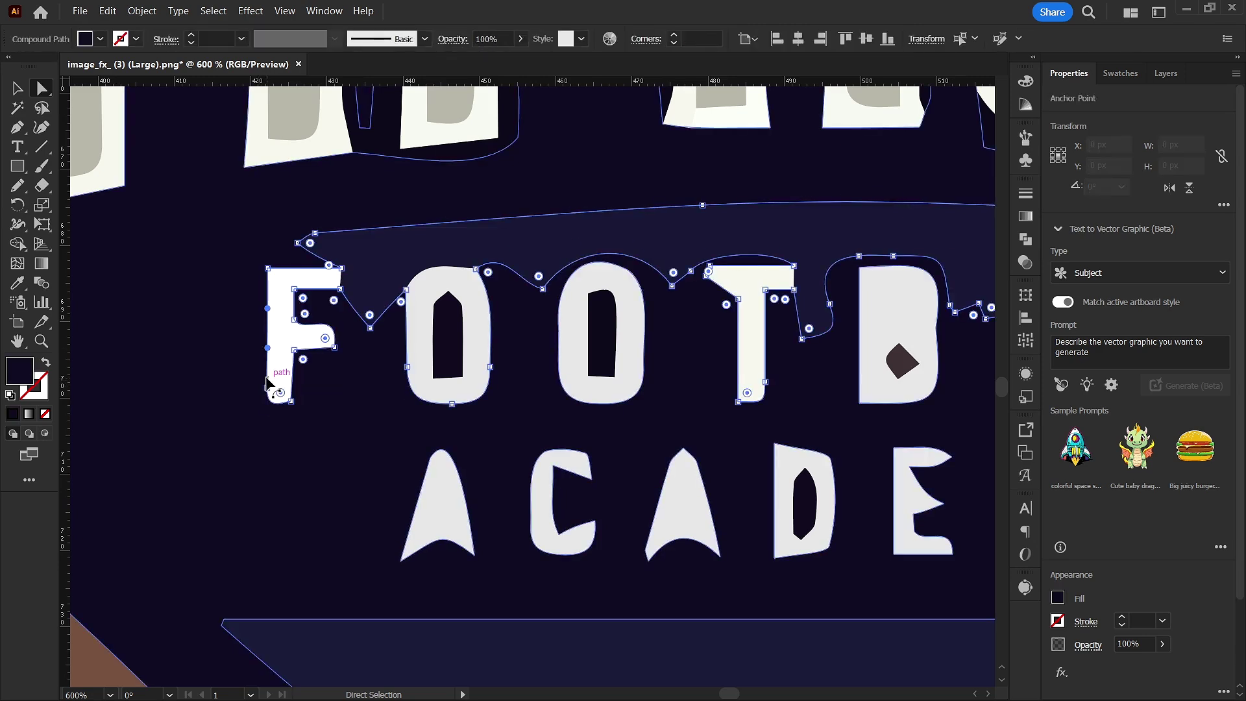
{"action": "key", "text": "Delete"}
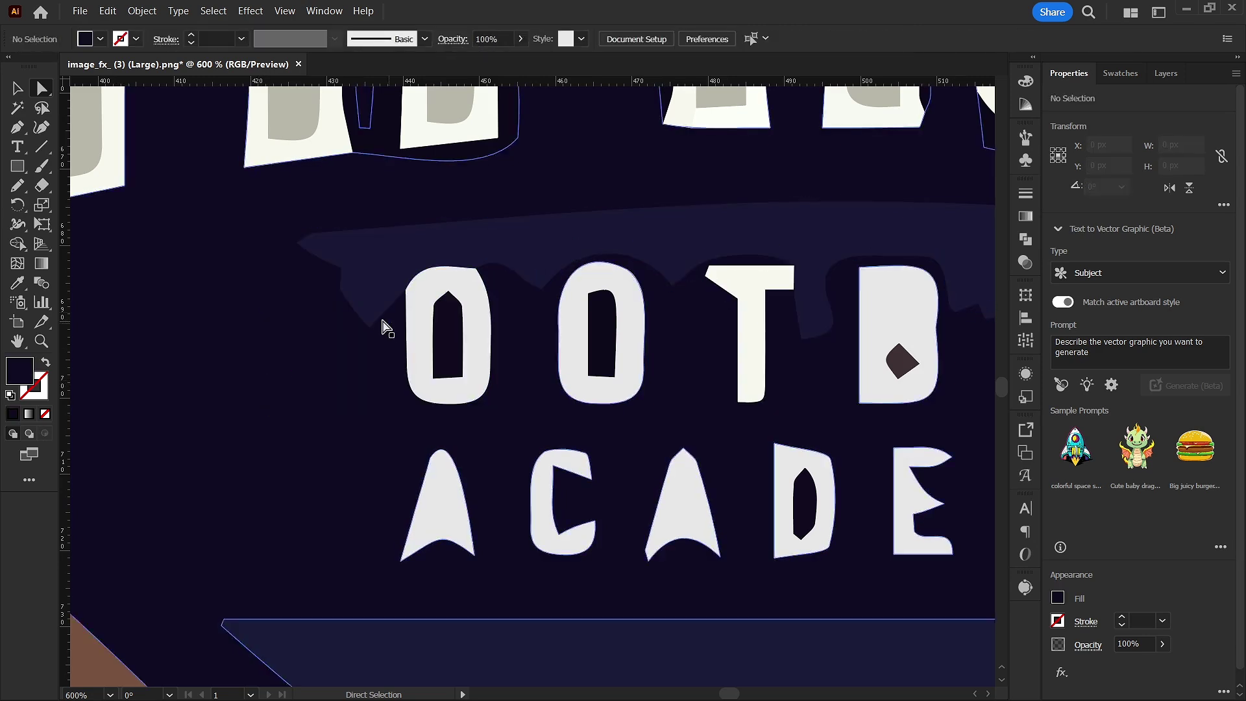
Delete the dark-blue shape behind FOOTBALL and both letters O of the word, including their inner counter shapes
{"action": "scroll", "coordinate": [375, 320], "scroll_direction": "right", "scroll_amount": 5}
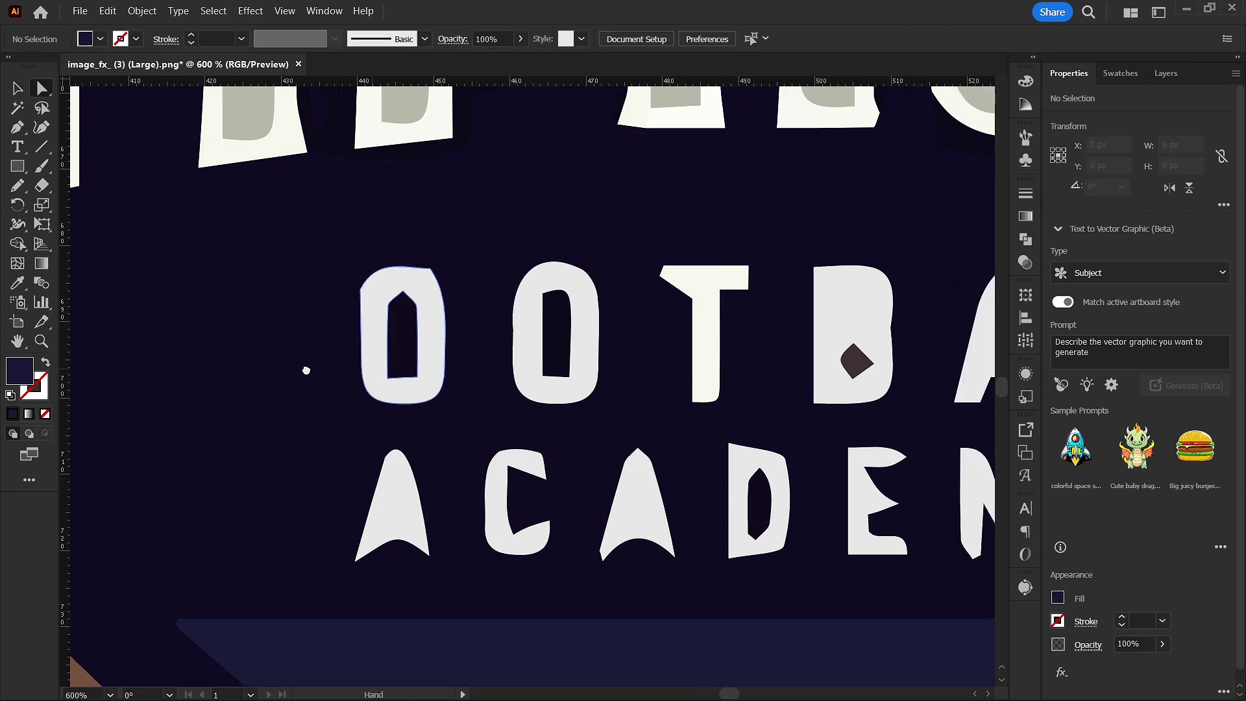
{"action": "left_click", "coordinate": [253, 366]}
{"action": "key", "text": "Delete"}
{"action": "left_click", "coordinate": [399, 356]}
{"action": "key", "text": "Delete"}
{"action": "left_click", "coordinate": [289, 344]}
{"action": "key", "text": "Delete"}
{"action": "left_click", "coordinate": [403, 383]}
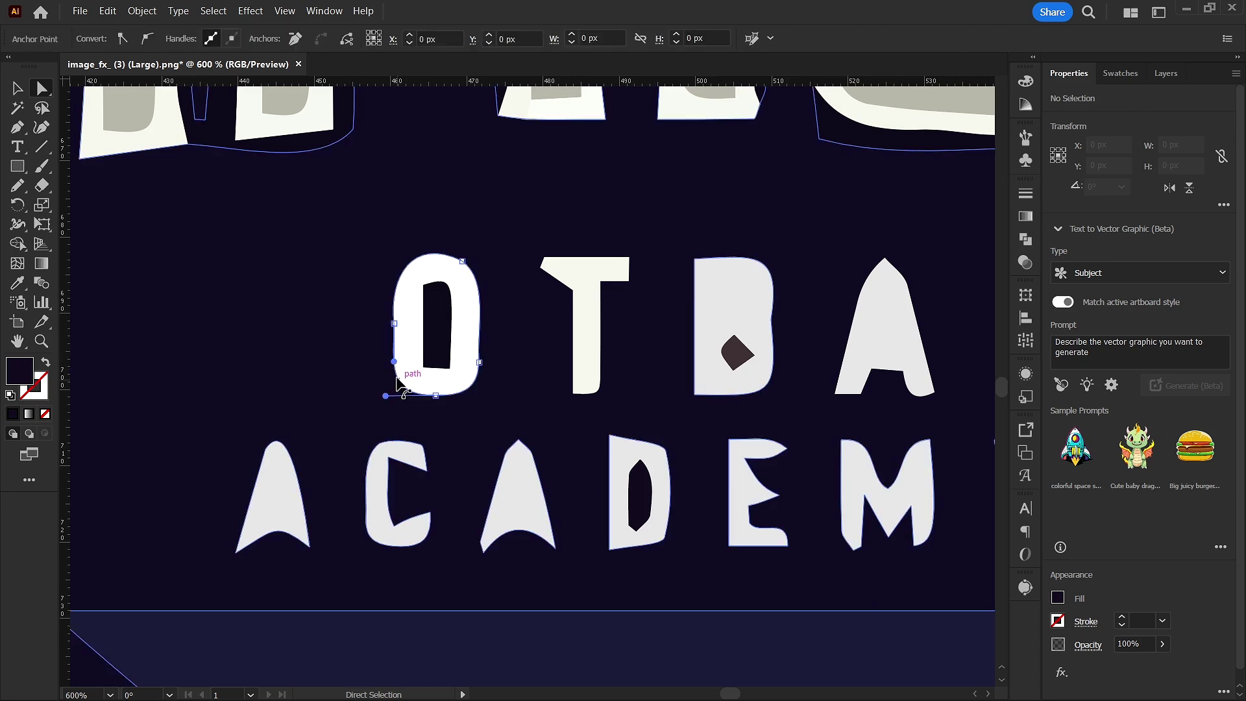
{"action": "key", "text": "Delete"}
{"action": "key", "text": "Delete"}
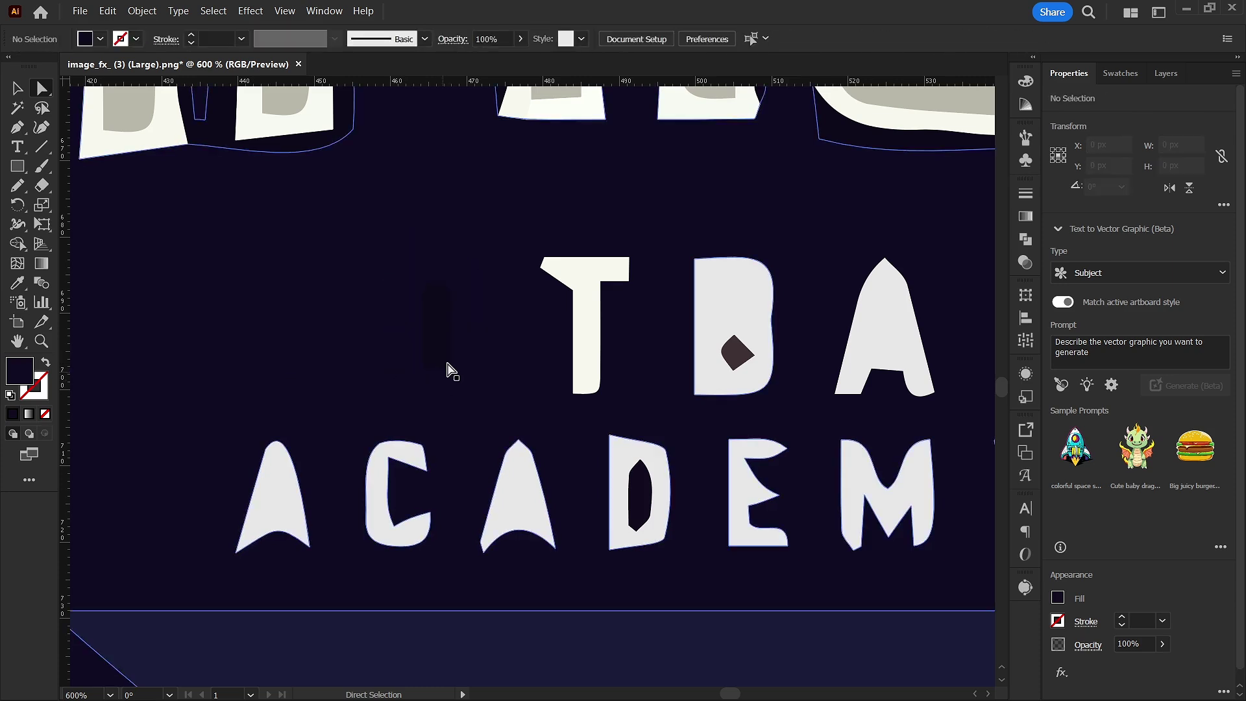
Delete the letter T of the word FOOTBALL
{"action": "left_click", "coordinate": [575, 292]}
{"action": "left_click", "coordinate": [579, 299]}
{"action": "key", "text": "Delete"}
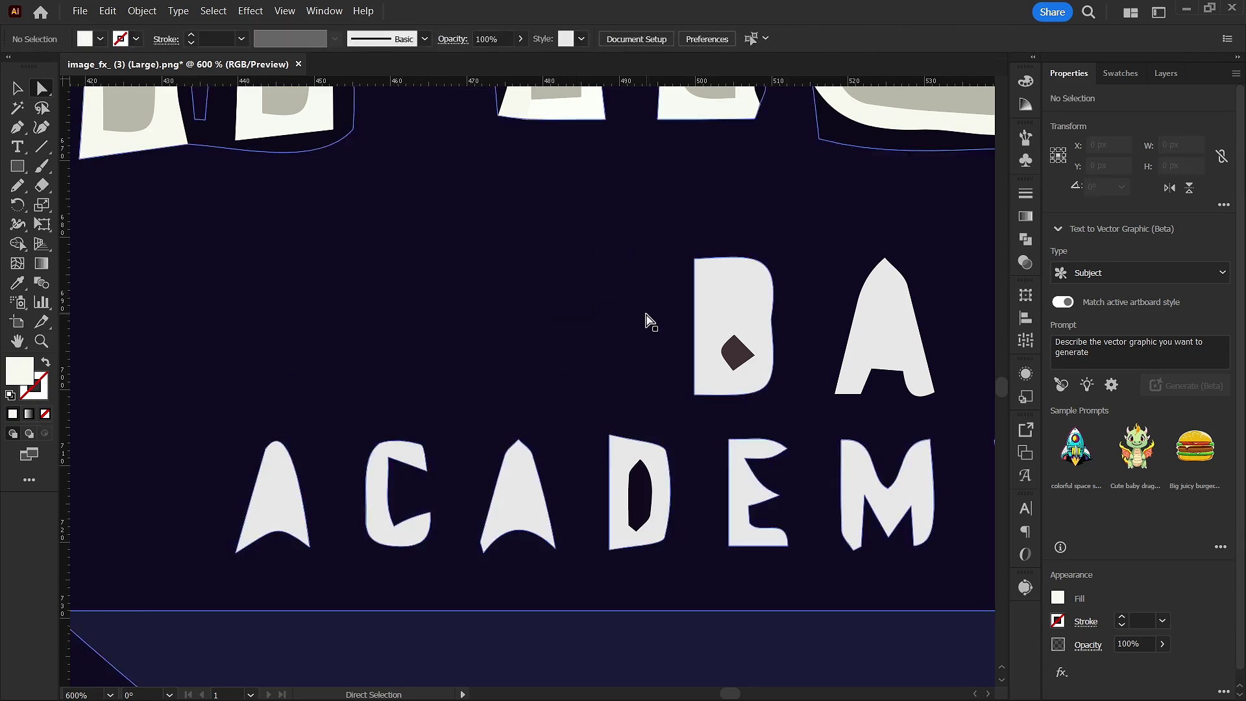
Delete the letter B of FOOTBALL, including the shapes stacked behind it and its small diamond-shaped counter
{"action": "scroll", "coordinate": [645, 320], "scroll_direction": "up", "scroll_amount": 3}
{"action": "left_click_drag", "start_coordinate": [676, 376], "coordinate": [416, 373]}
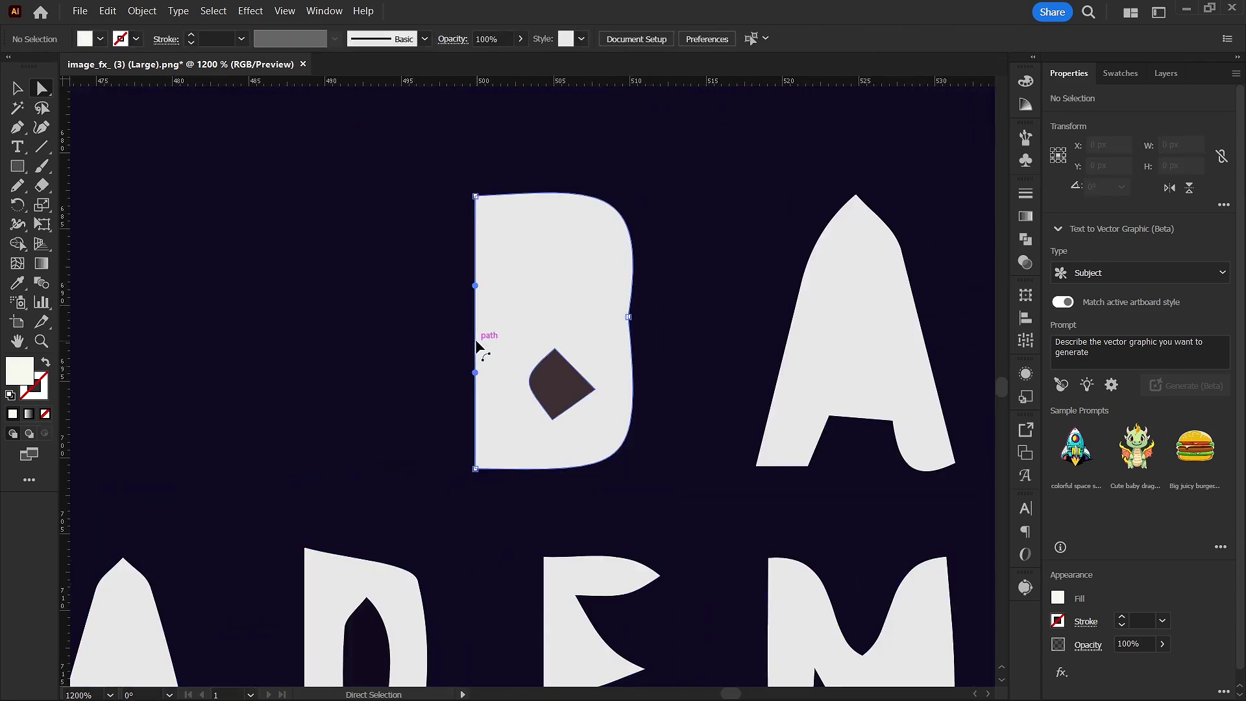
{"action": "left_click", "coordinate": [512, 367]}
{"action": "key", "text": "Delete"}
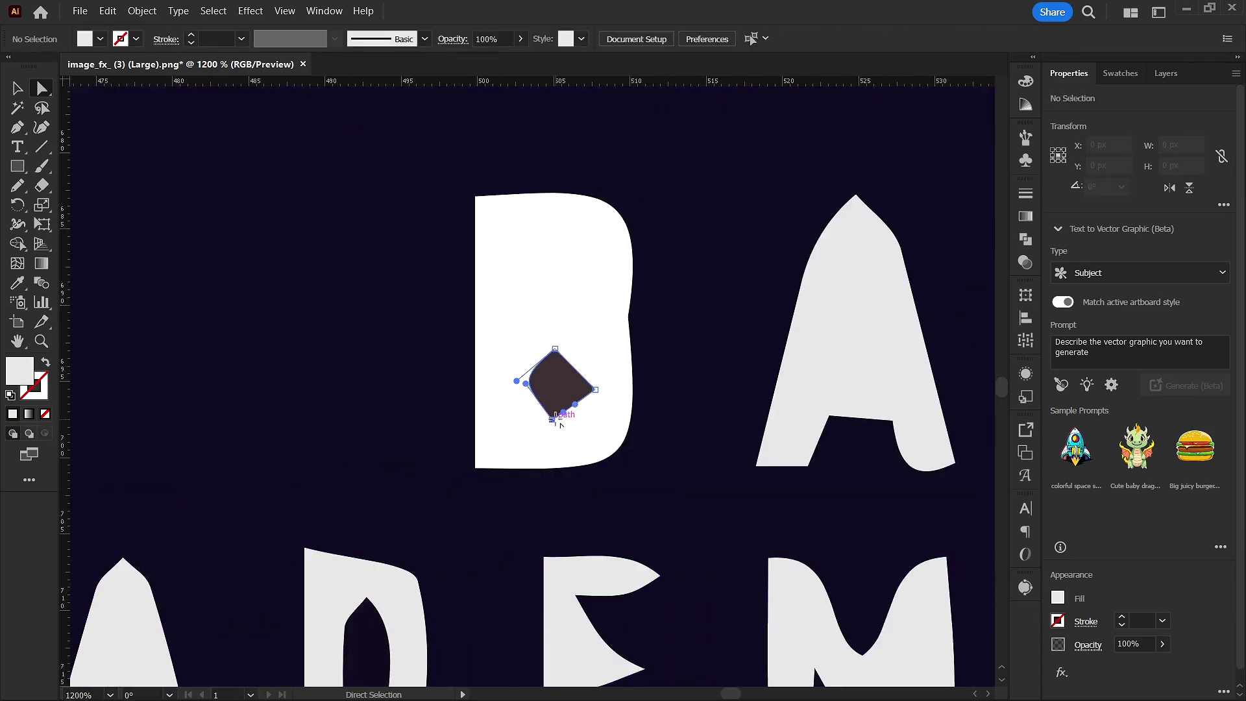
{"action": "left_click", "coordinate": [556, 423]}
{"action": "key", "text": "Delete"}
{"action": "left_click", "coordinate": [563, 474]}
{"action": "key", "text": "Delete"}
{"action": "key", "text": "Delete"}
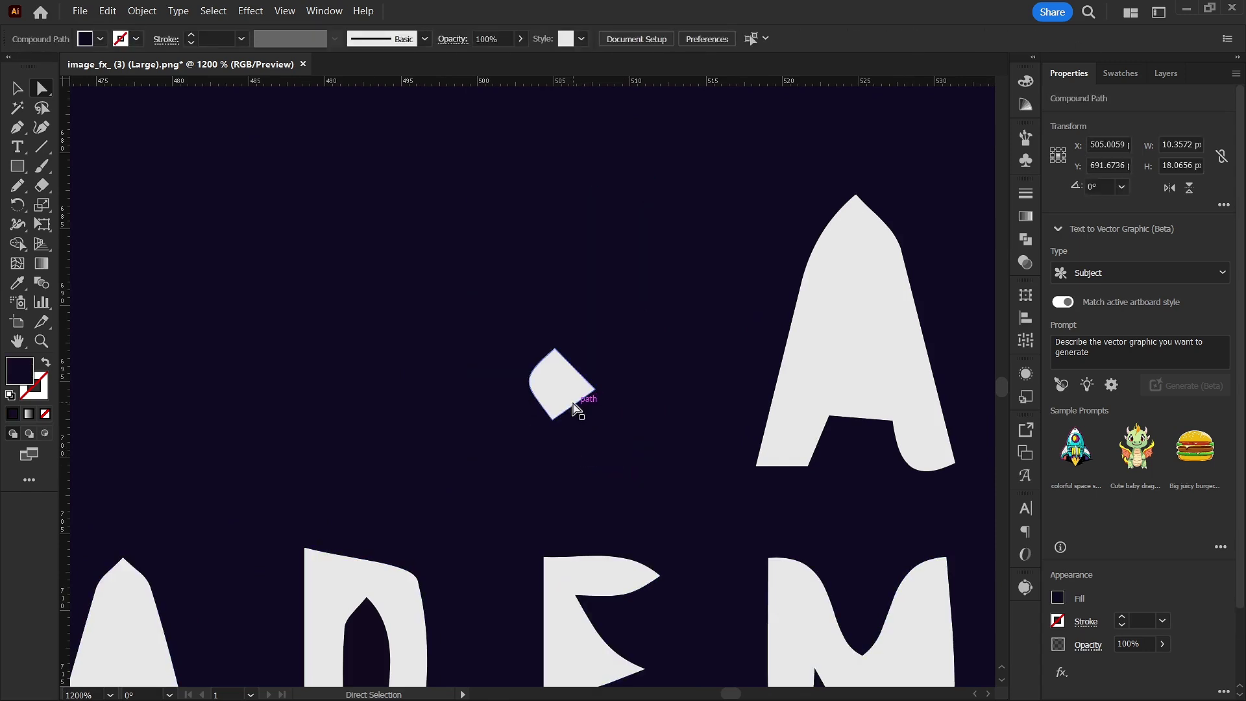
{"action": "left_click", "coordinate": [571, 403]}
{"action": "key", "text": "Delete"}
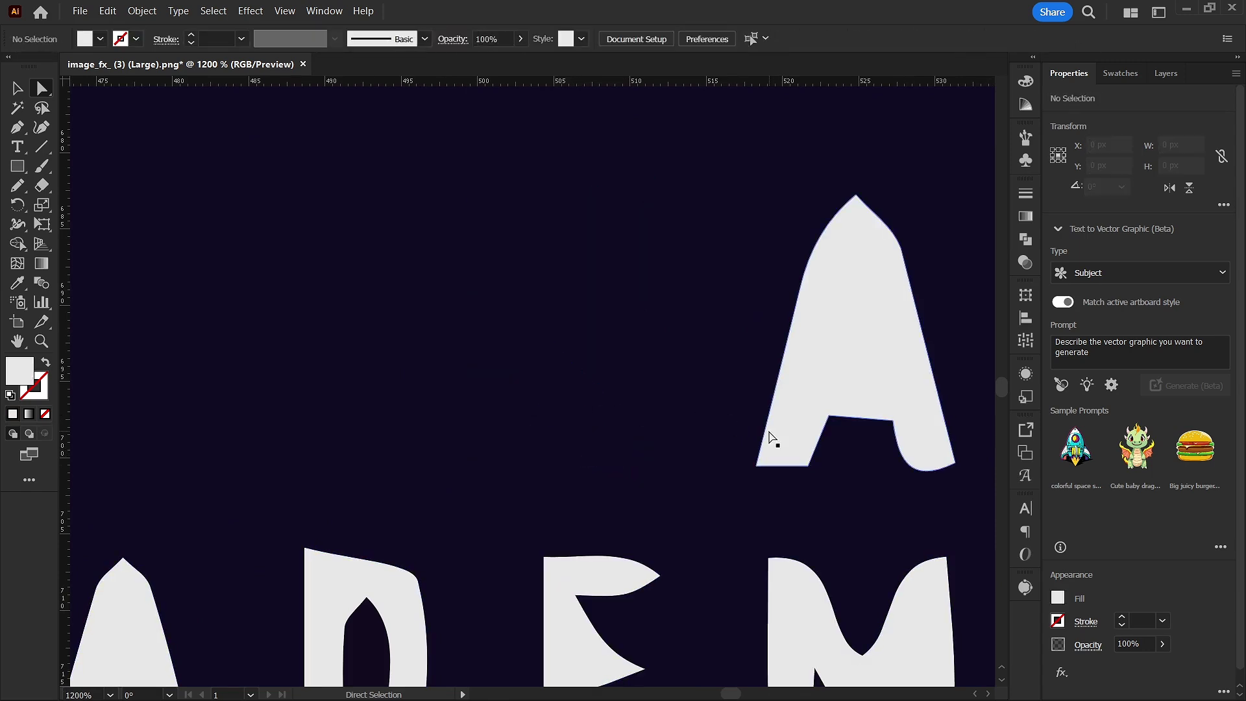
Delete the letter A and both letters L at the end of FOOTBALL
{"action": "left_click", "coordinate": [767, 434]}
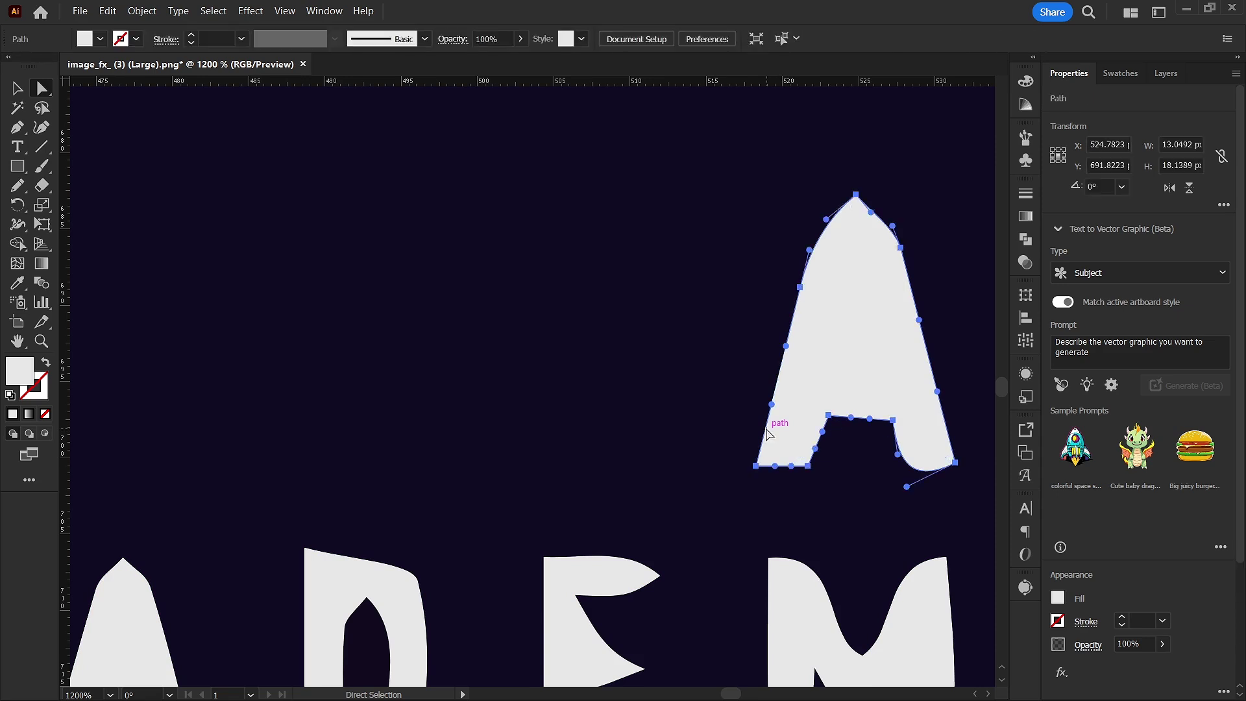
{"action": "key", "text": "Delete"}
{"action": "scroll", "coordinate": [636, 448], "scroll_direction": "right", "scroll_amount": 6}
{"action": "left_click", "coordinate": [690, 436]}
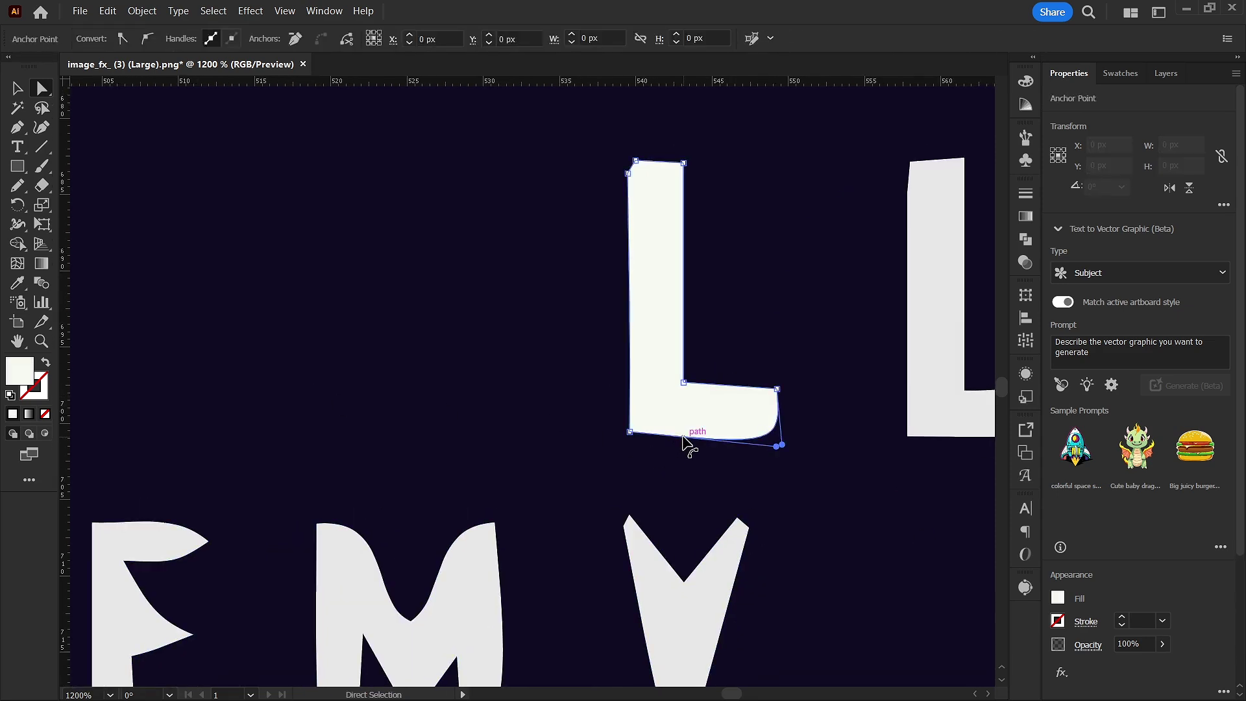
{"action": "key", "text": "Delete"}
{"action": "left_click_drag", "start_coordinate": [785, 373], "coordinate": [474, 424]}
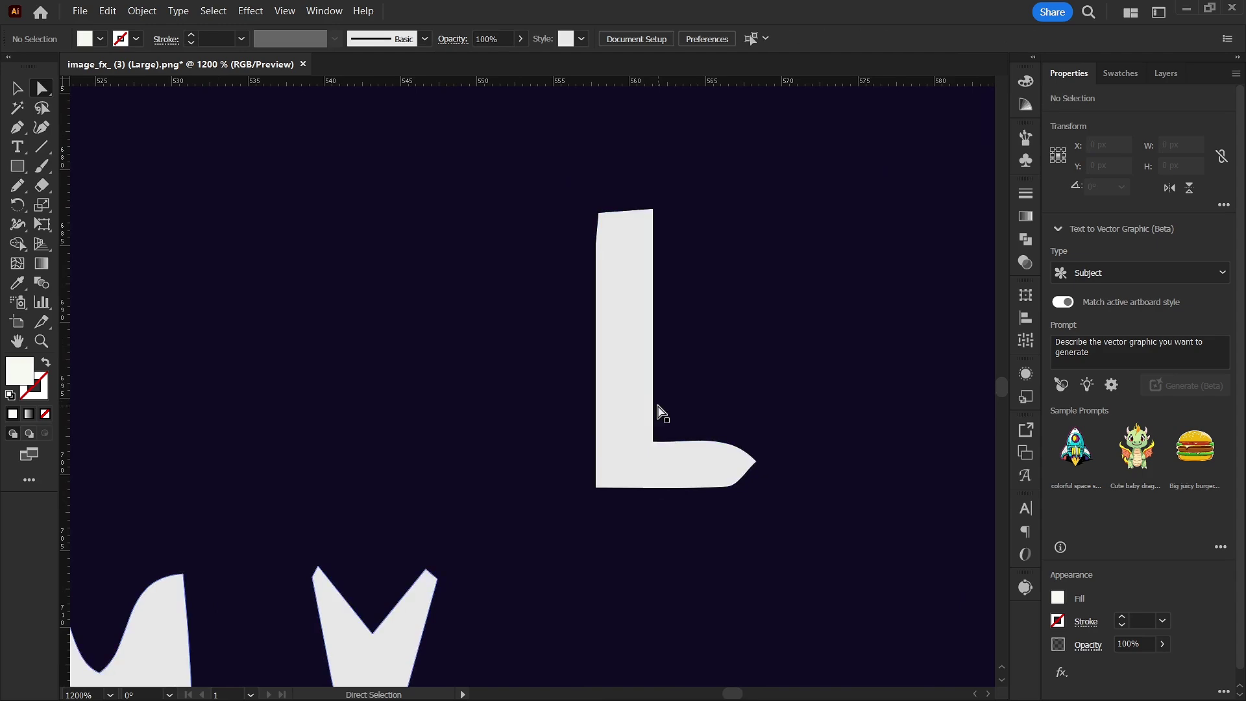
{"action": "left_click", "coordinate": [654, 410]}
{"action": "key", "text": "Delete"}
Delete the letter Y of the word ACADEMY together with the matching shape behind it
{"action": "scroll", "coordinate": [643, 419], "scroll_direction": "down", "scroll_amount": 8}
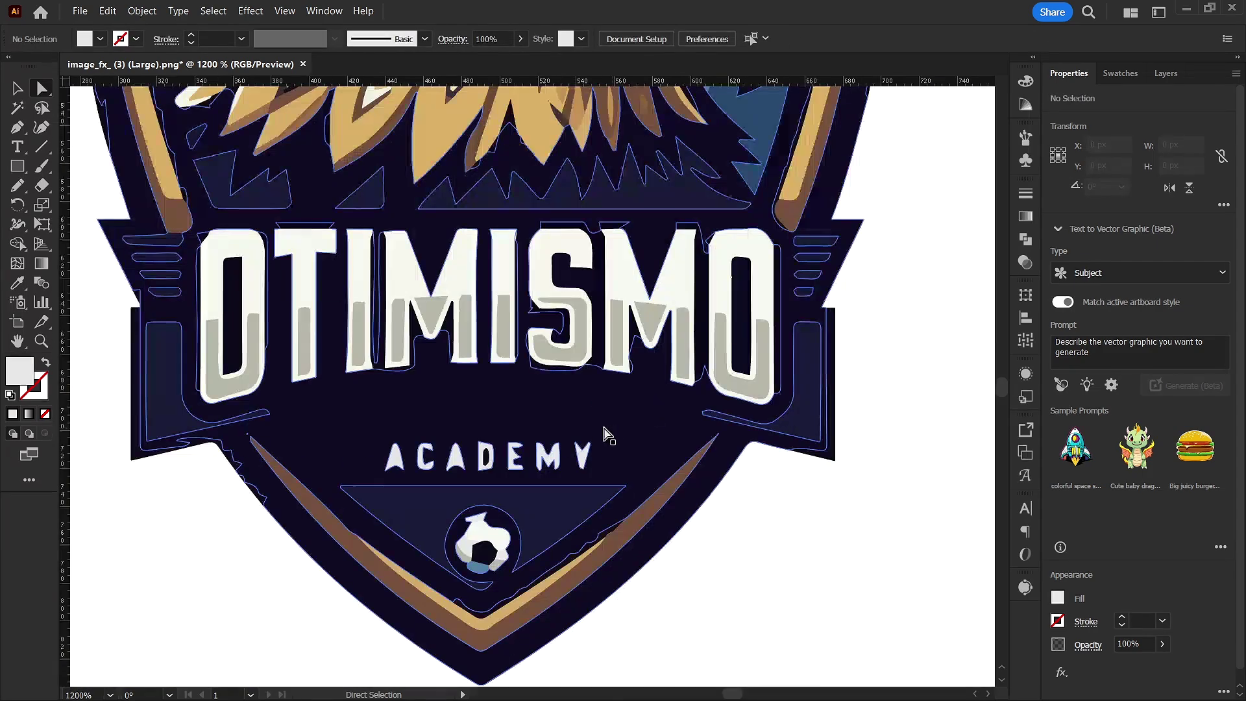
{"action": "scroll", "coordinate": [567, 384], "scroll_direction": "up", "scroll_amount": 2}
{"action": "scroll", "coordinate": [567, 385], "scroll_direction": "up", "scroll_amount": 7}
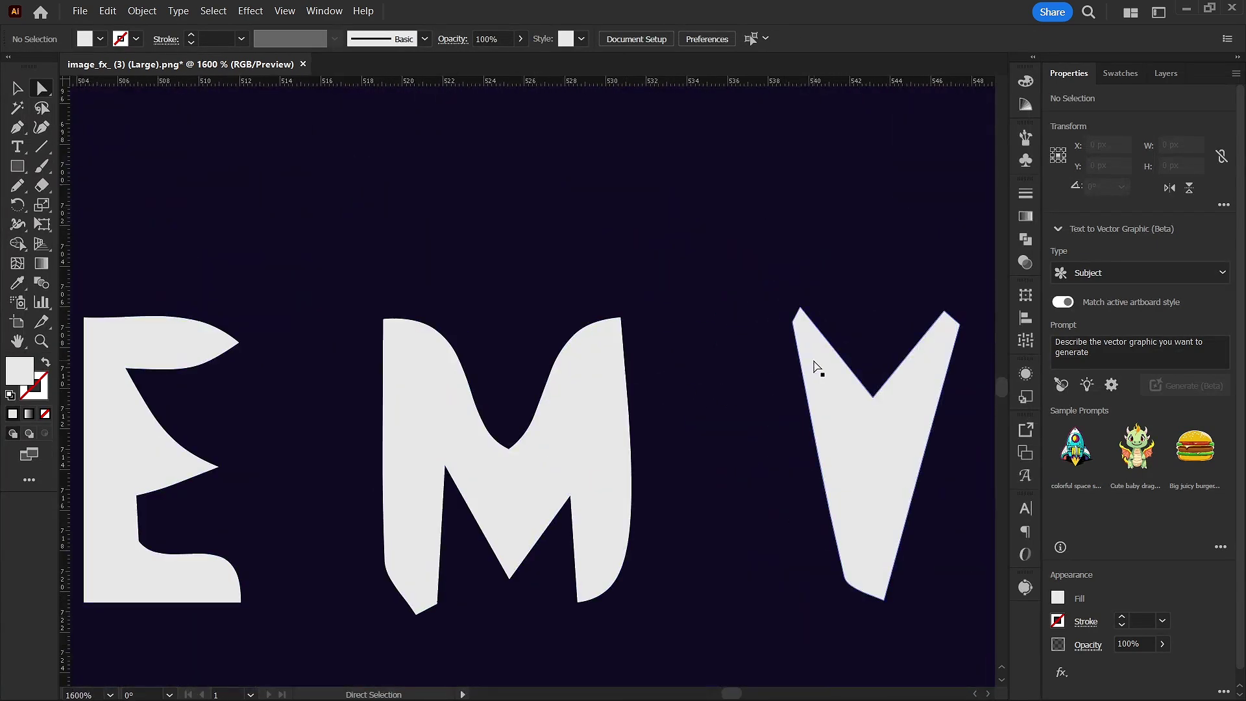
{"action": "left_click", "coordinate": [805, 385]}
{"action": "left_click", "coordinate": [811, 425]}
{"action": "left_click", "coordinate": [810, 422]}
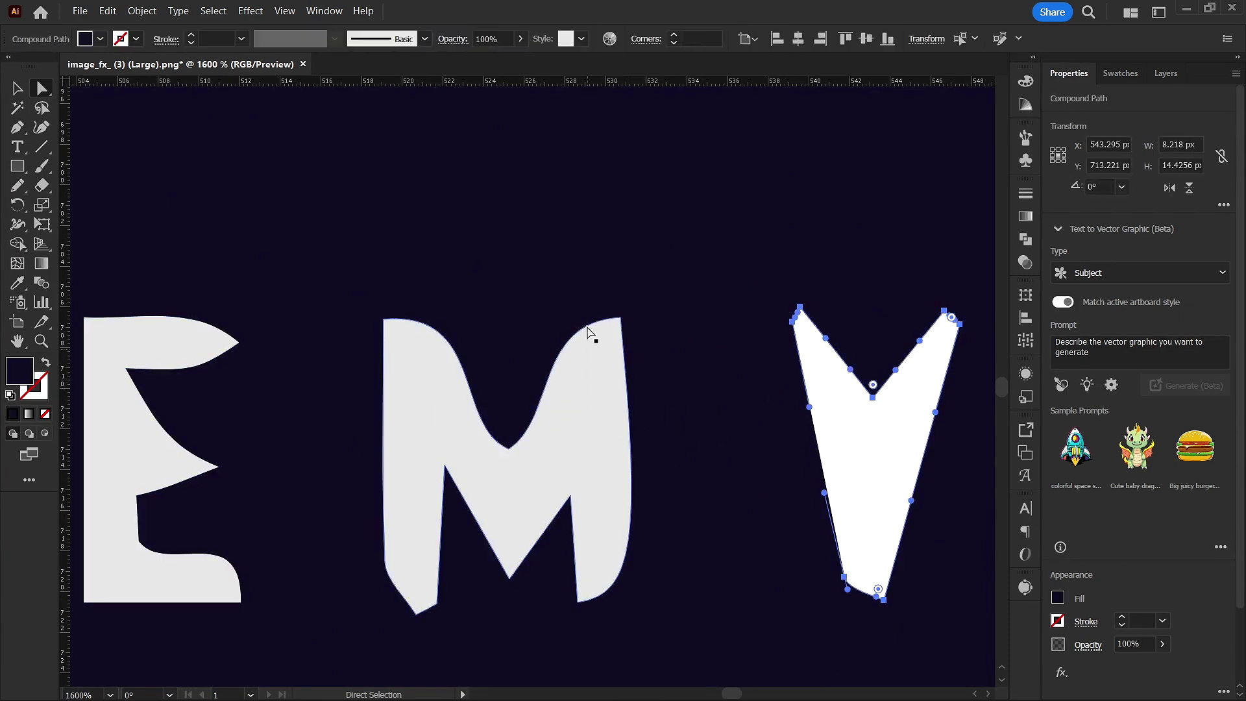
{"action": "key", "text": "Delete"}
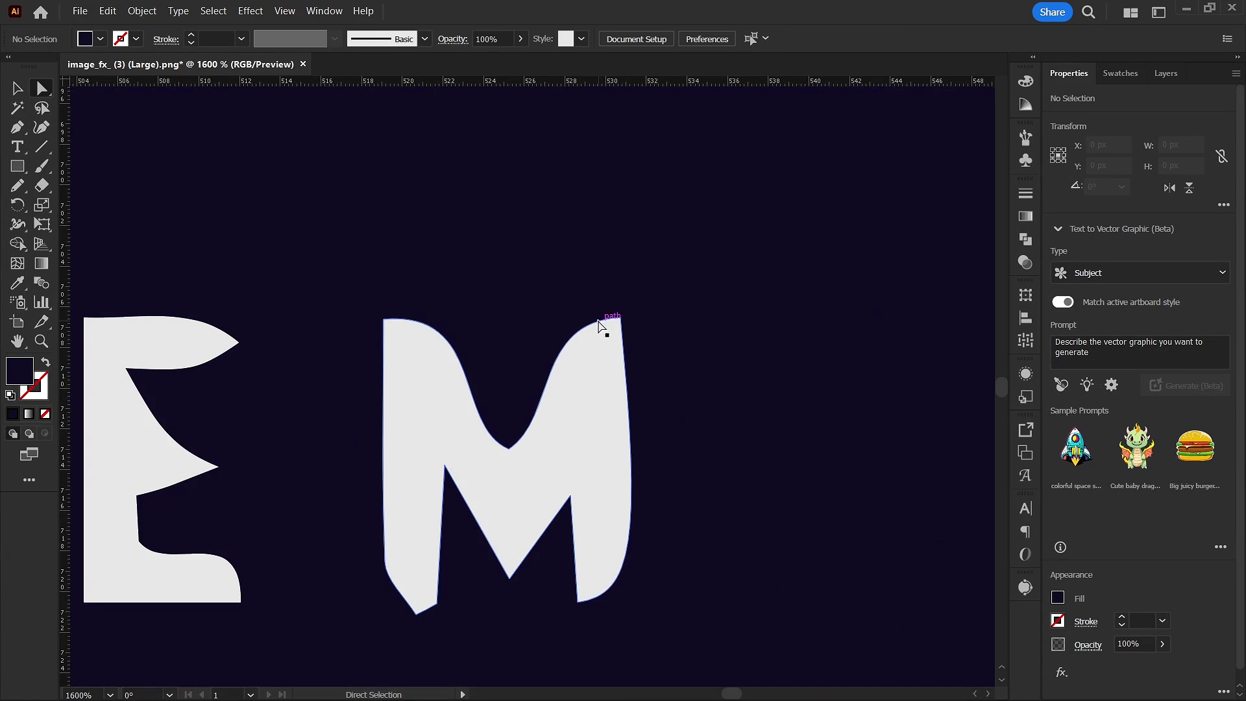
Delete the letter M of ACADEMY and the dark shape underneath it
{"action": "left_click", "coordinate": [598, 324]}
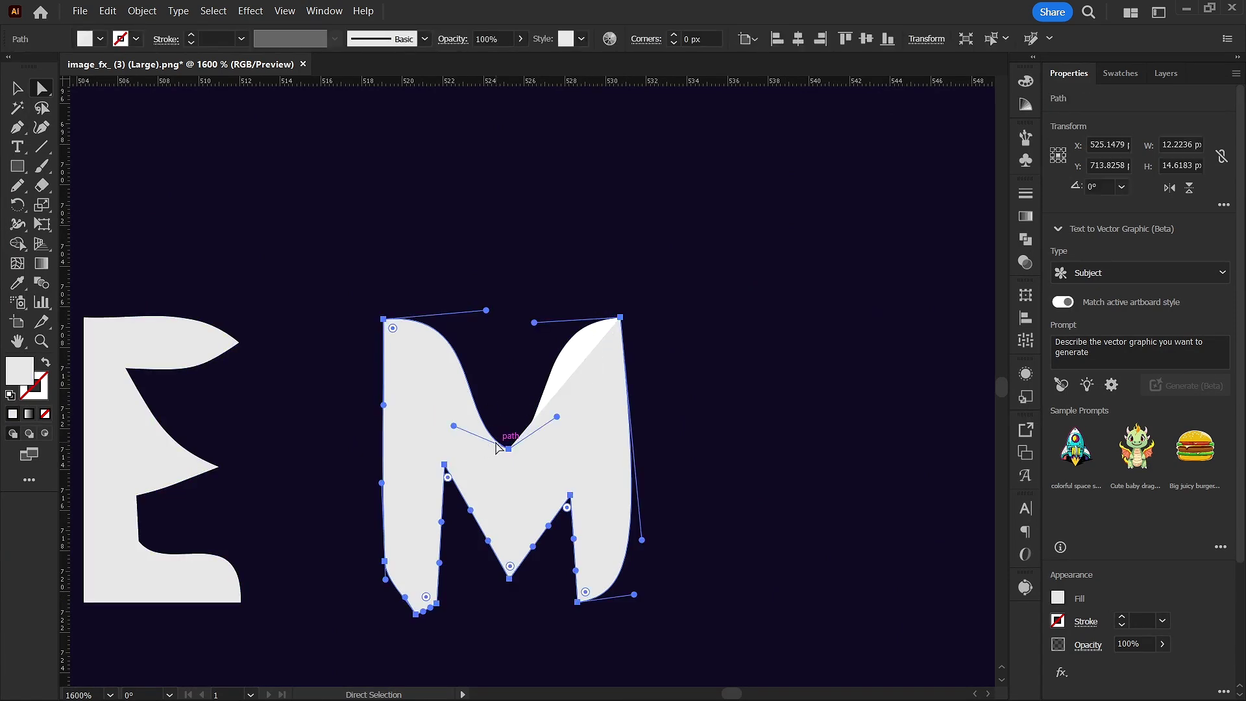
{"action": "key", "text": "Delete"}
{"action": "left_click", "coordinate": [523, 437]}
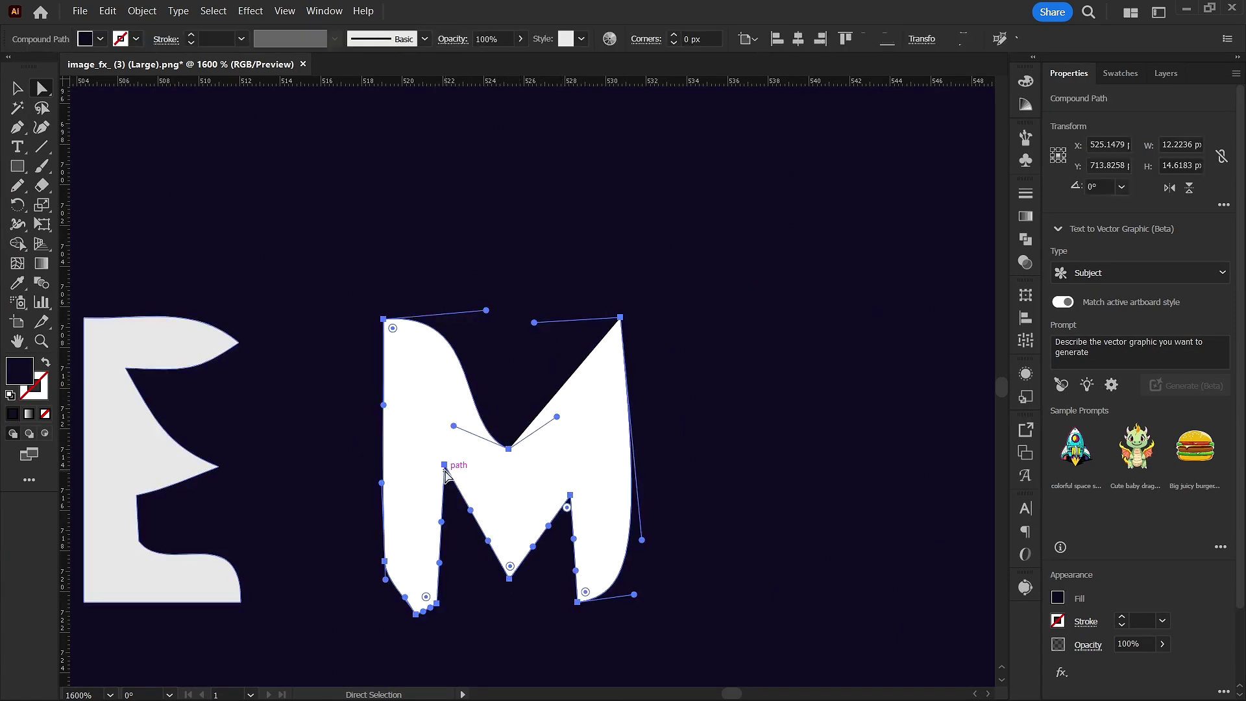
{"action": "key", "text": "Delete"}
Delete the letter E of ACADEMY and its underlying cut-out shape
{"action": "left_click_drag", "start_coordinate": [434, 486], "coordinate": [928, 425]}
{"action": "left_click", "coordinate": [740, 401]}
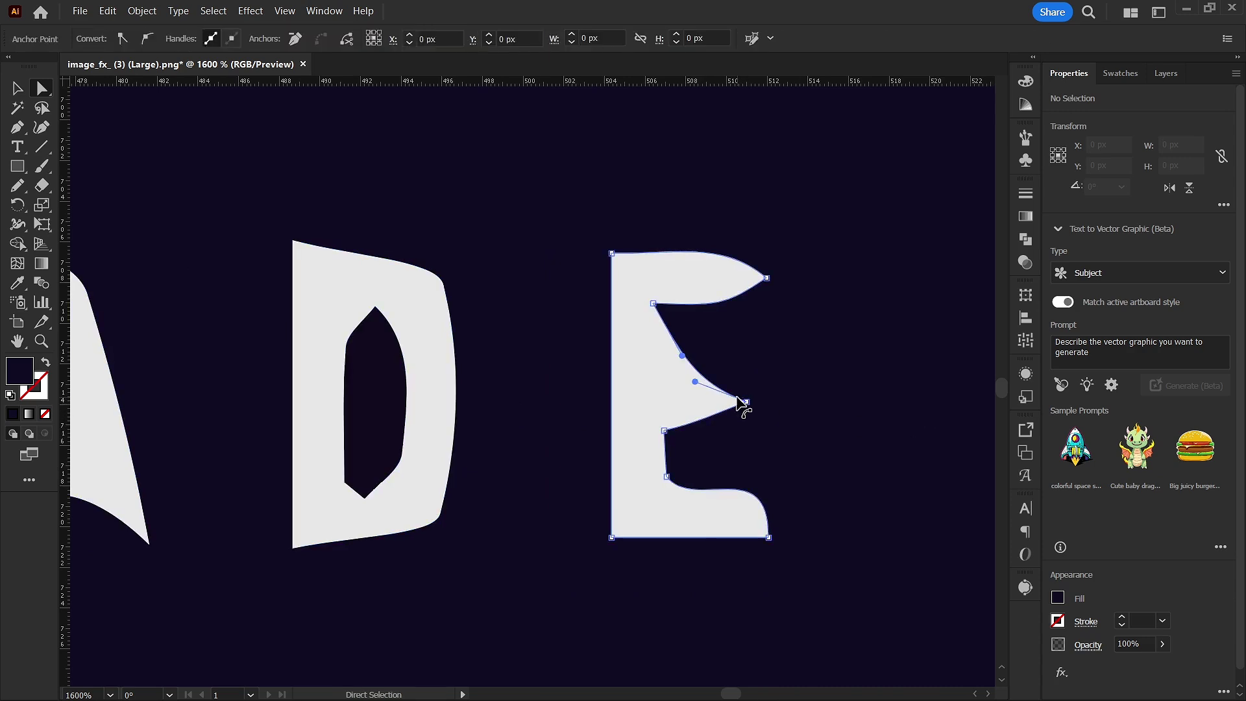
{"action": "left_click", "coordinate": [645, 417]}
{"action": "key", "text": "Delete"}
{"action": "left_click", "coordinate": [665, 441]}
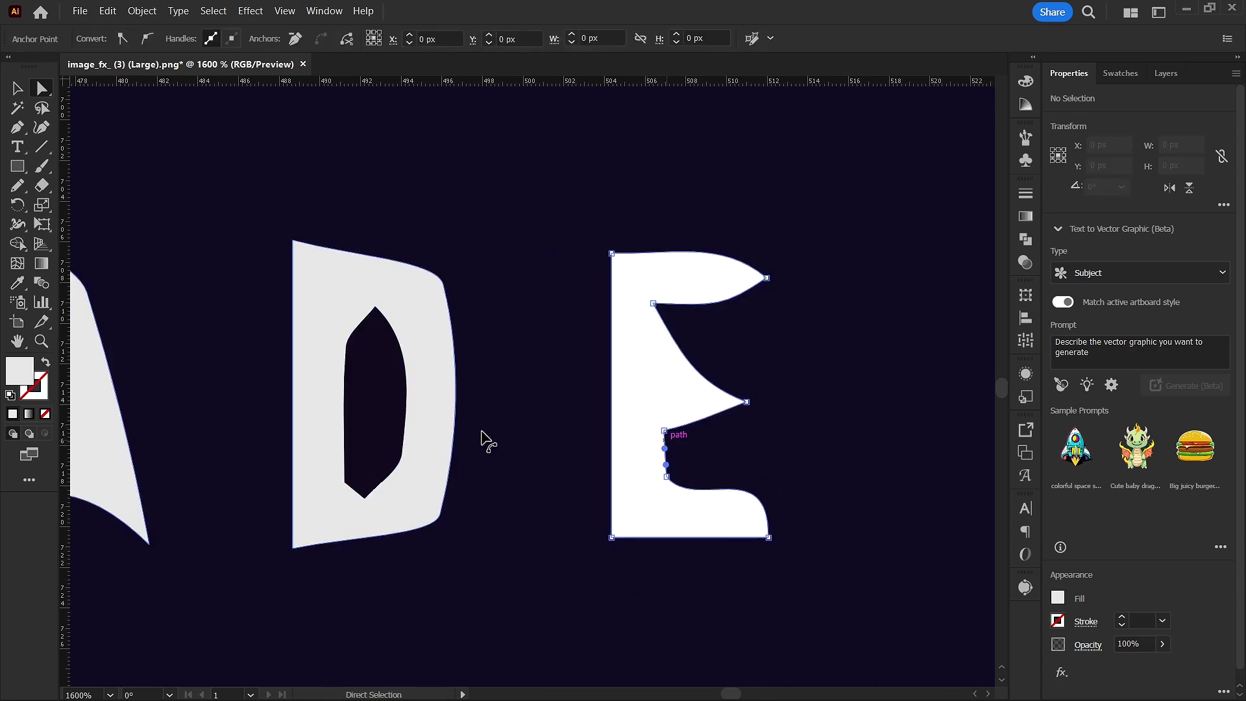
{"action": "left_click", "coordinate": [616, 447]}
{"action": "key", "text": "Delete"}
Delete the letter D of ACADEMY, including its inner counter shapes and the outline shape behind it
{"action": "left_click", "coordinate": [451, 428]}
{"action": "key", "text": "Delete"}
{"action": "key", "text": "Delete"}
{"action": "left_click_drag", "start_coordinate": [445, 431], "coordinate": [536, 421]}
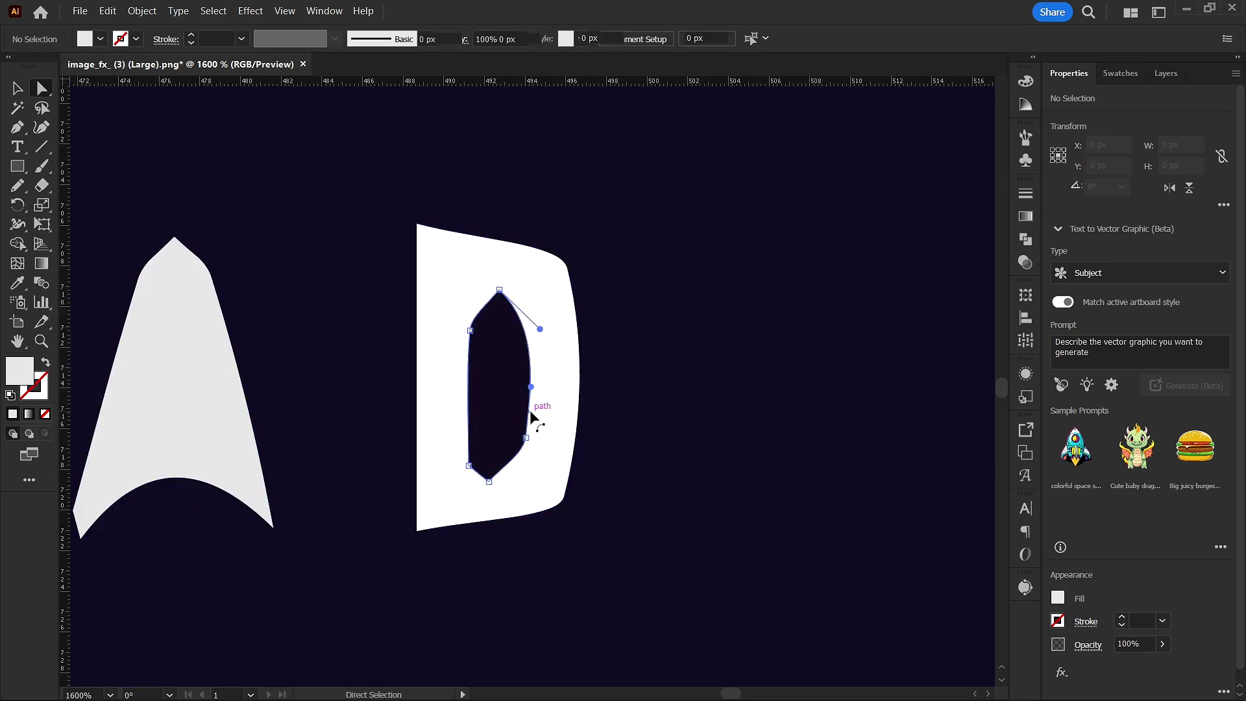
{"action": "key", "text": "Delete"}
{"action": "key", "text": "Delete"}
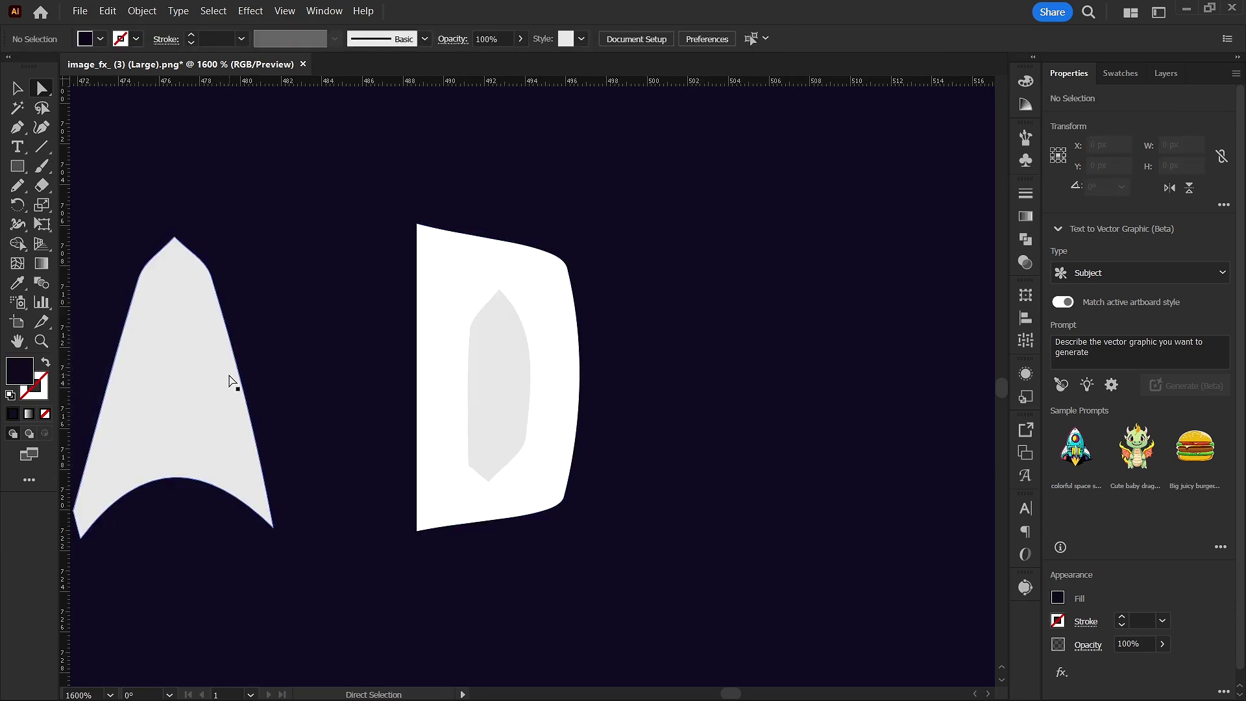
{"action": "left_click", "coordinate": [480, 370]}
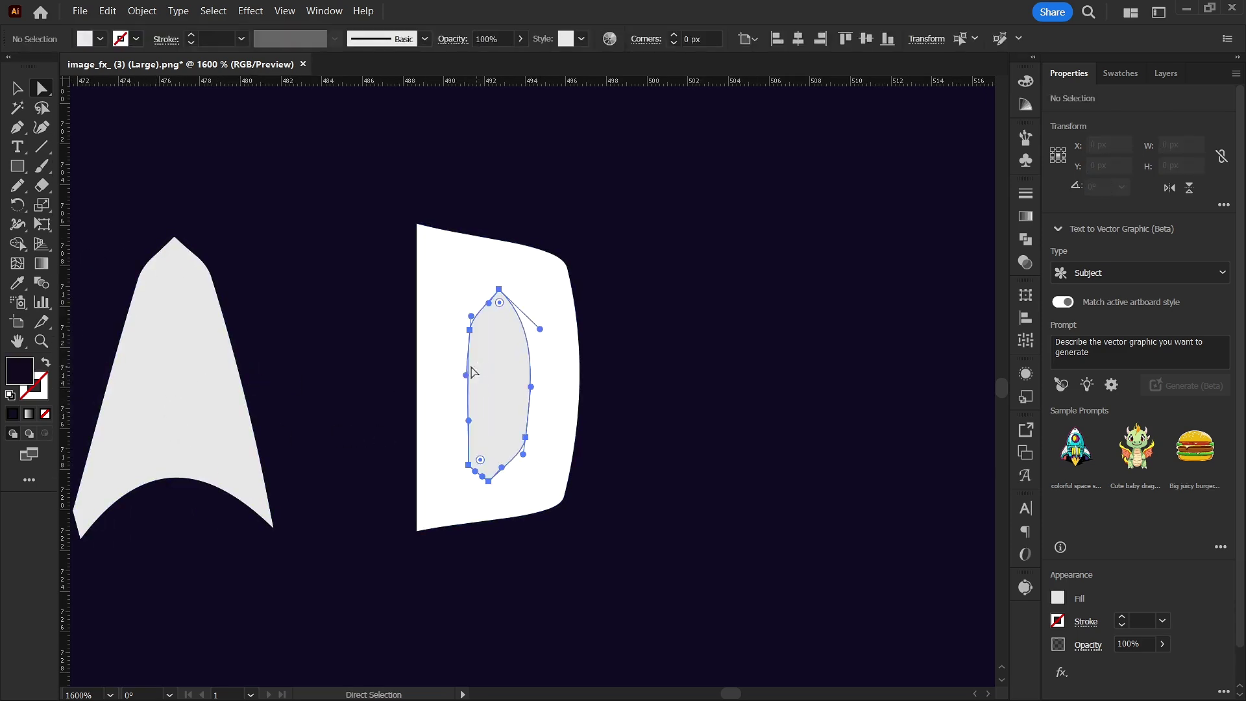
{"action": "key", "text": "Delete"}
{"action": "left_click", "coordinate": [420, 361]}
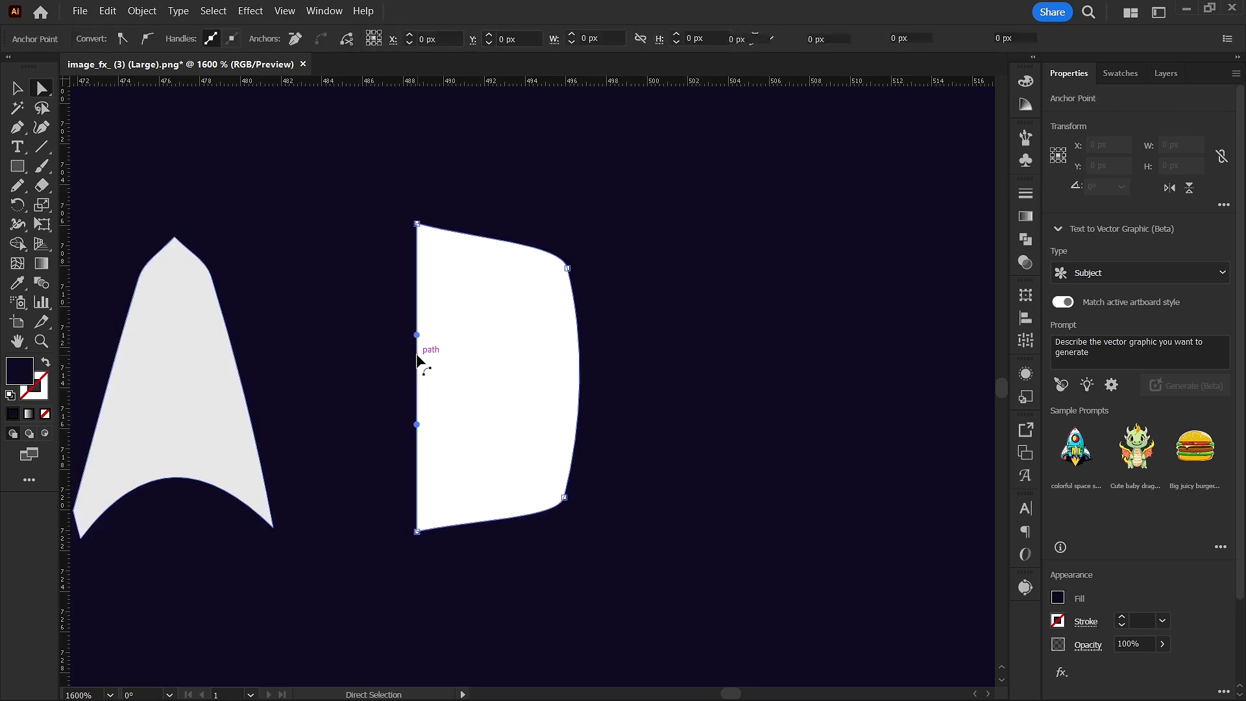
{"action": "key", "text": "Delete"}
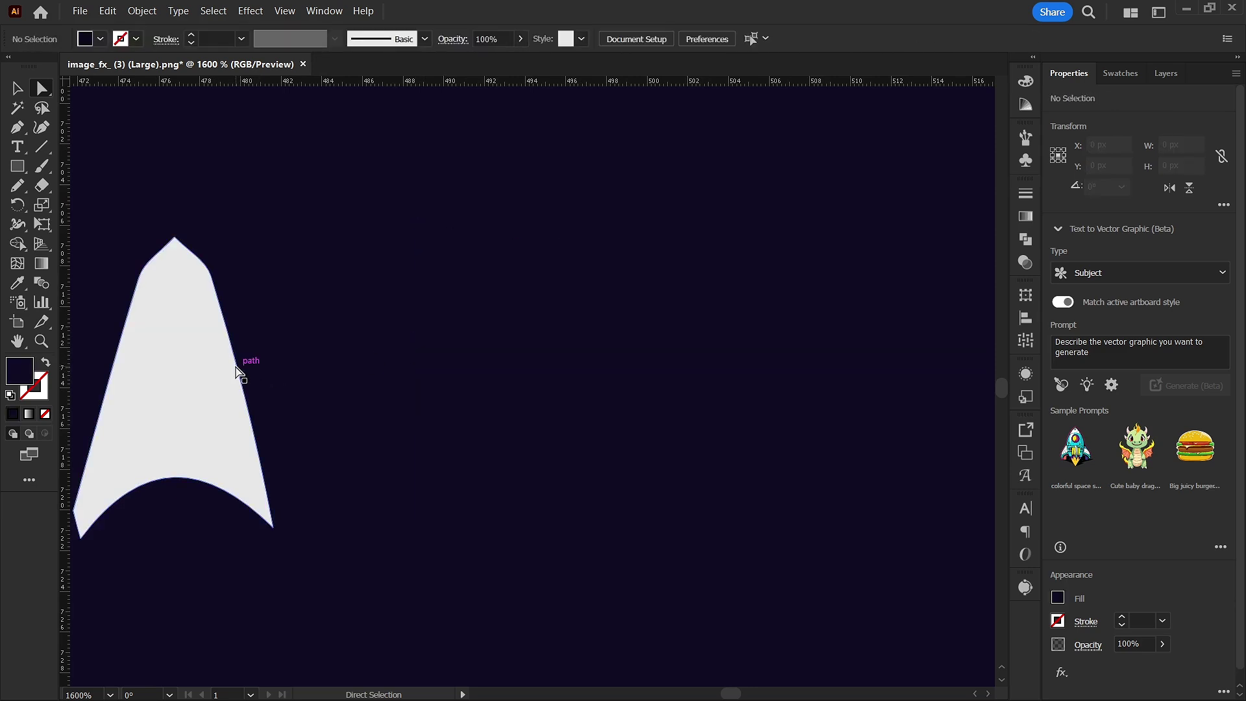
Delete the second letter A of ACADEMY along with the shape behind it
{"action": "left_click", "coordinate": [242, 358]}
{"action": "left_click", "coordinate": [308, 376]}
{"action": "left_click_drag", "start_coordinate": [309, 375], "coordinate": [467, 375]}
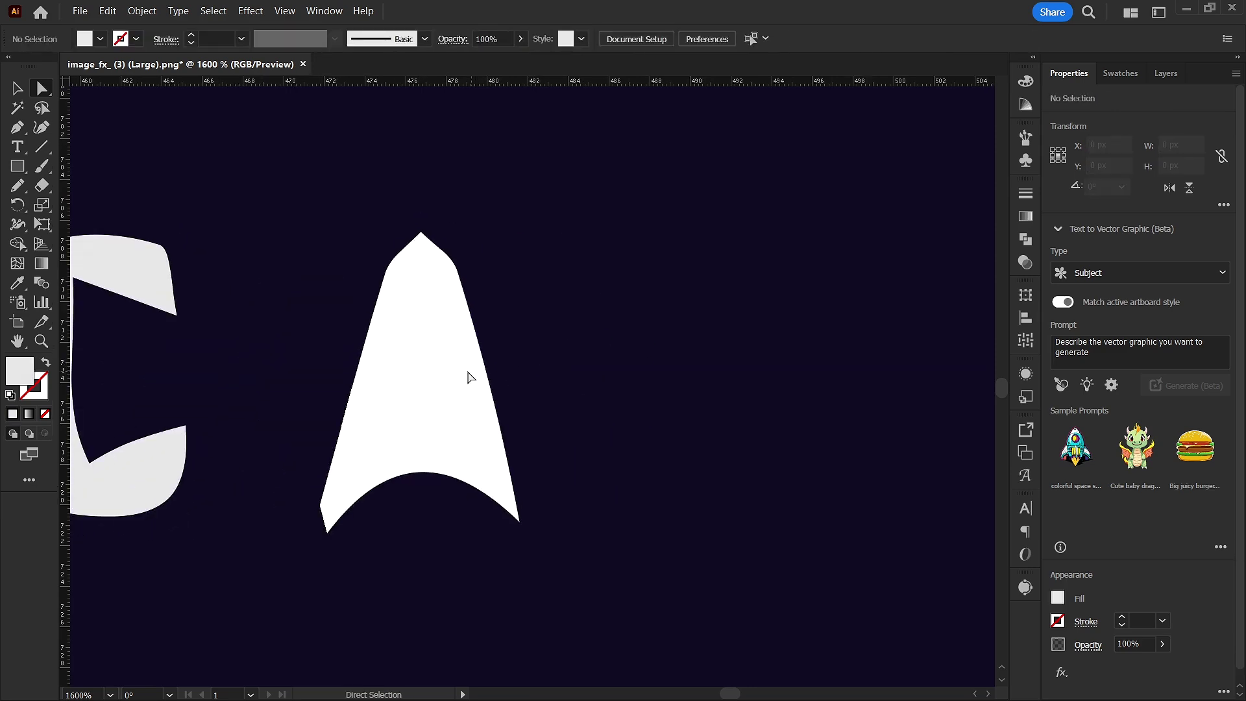
{"action": "left_click", "coordinate": [490, 357]}
{"action": "key", "text": "Delete"}
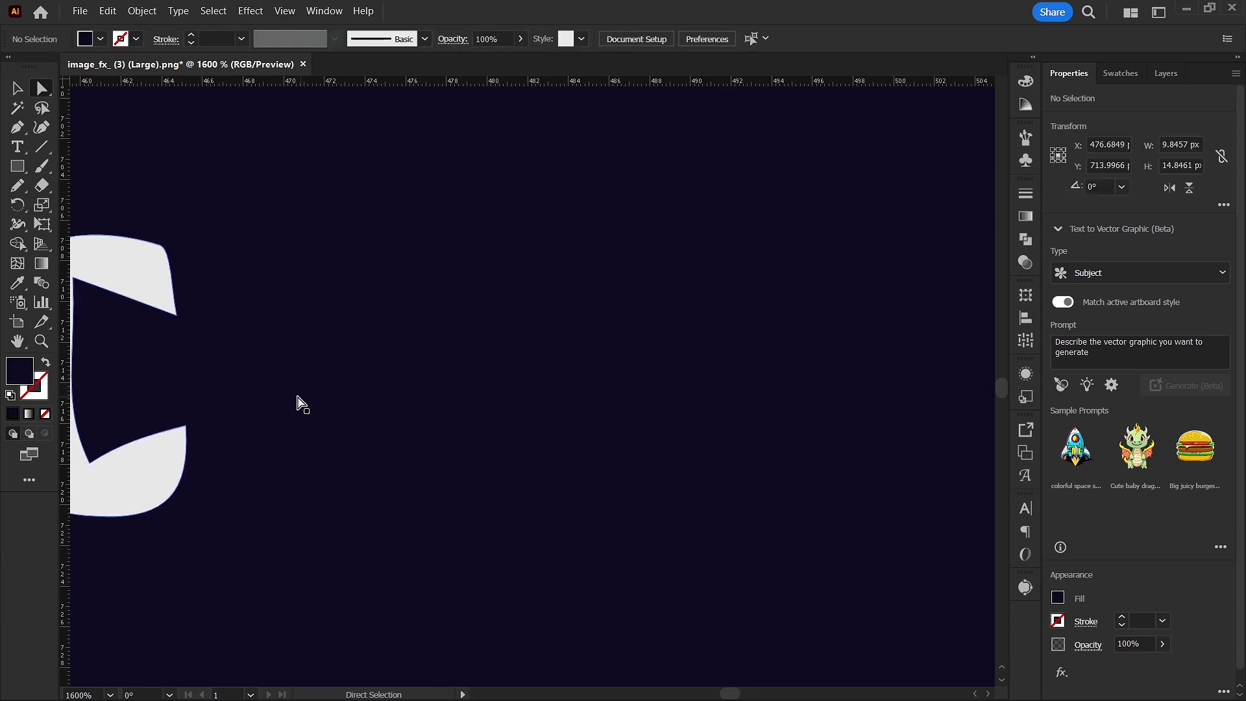
Delete the letter C and the first letter A of ACADEMY with their background shapes
{"action": "left_click_drag", "start_coordinate": [301, 403], "coordinate": [684, 387]}
{"action": "left_click", "coordinate": [523, 298]}
{"action": "left_click", "coordinate": [486, 302]}
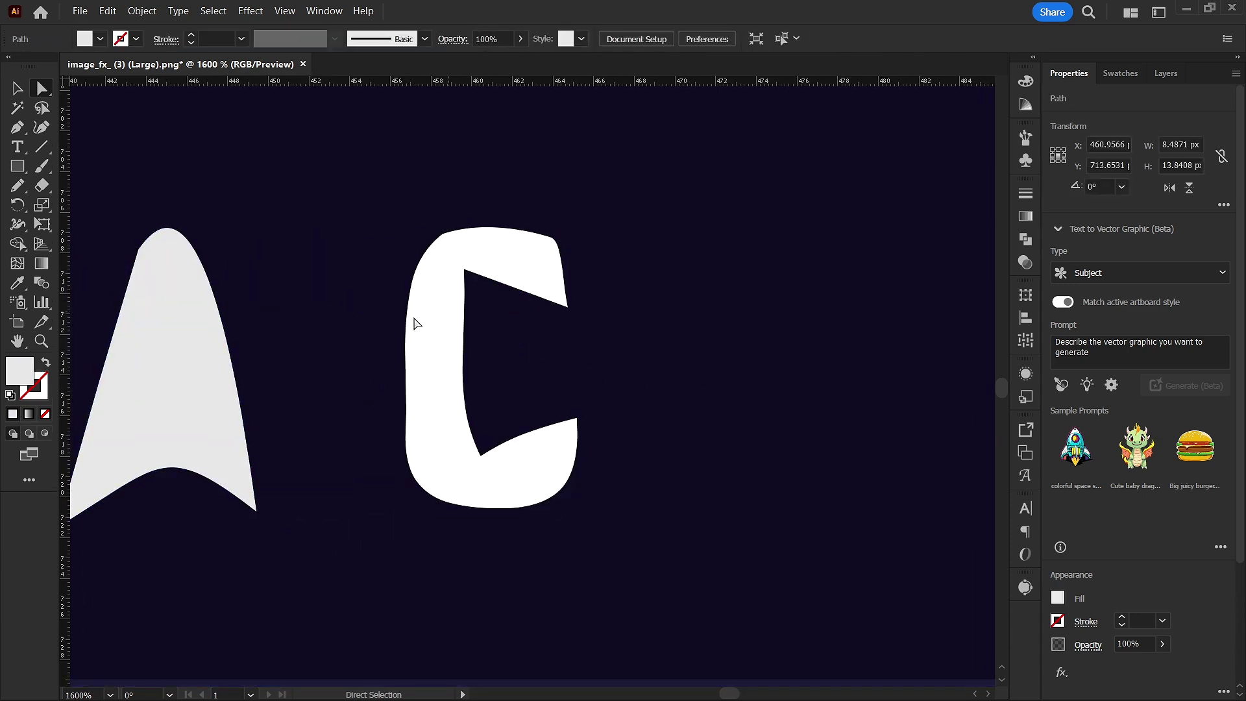
{"action": "left_click", "coordinate": [495, 285]}
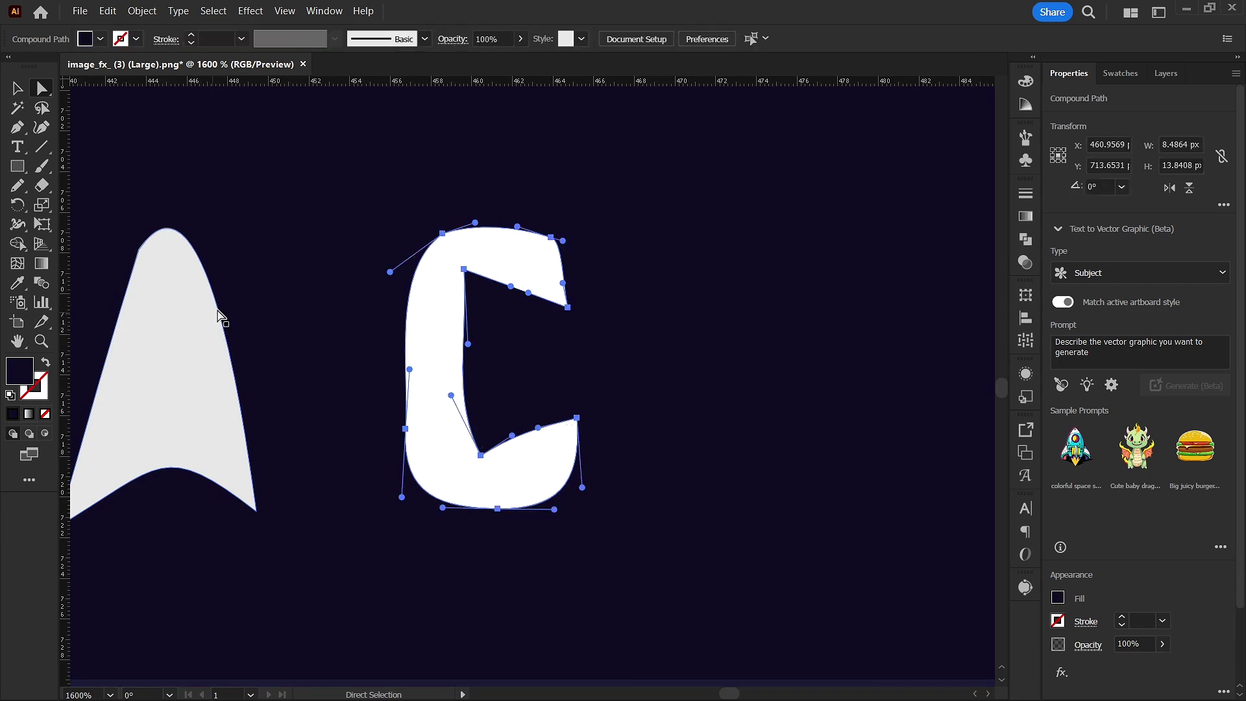
{"action": "key", "text": "Delete"}
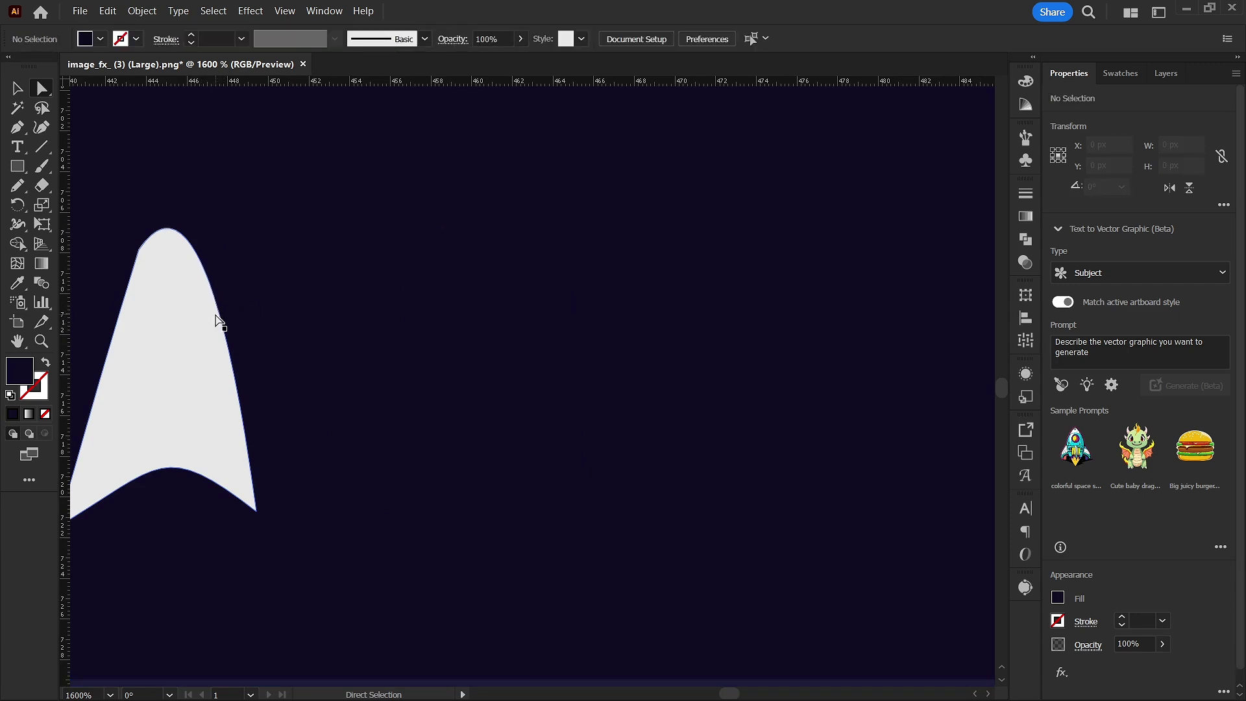
{"action": "left_click", "coordinate": [218, 318]}
{"action": "left_click", "coordinate": [220, 318]}
{"action": "left_click", "coordinate": [220, 318]}
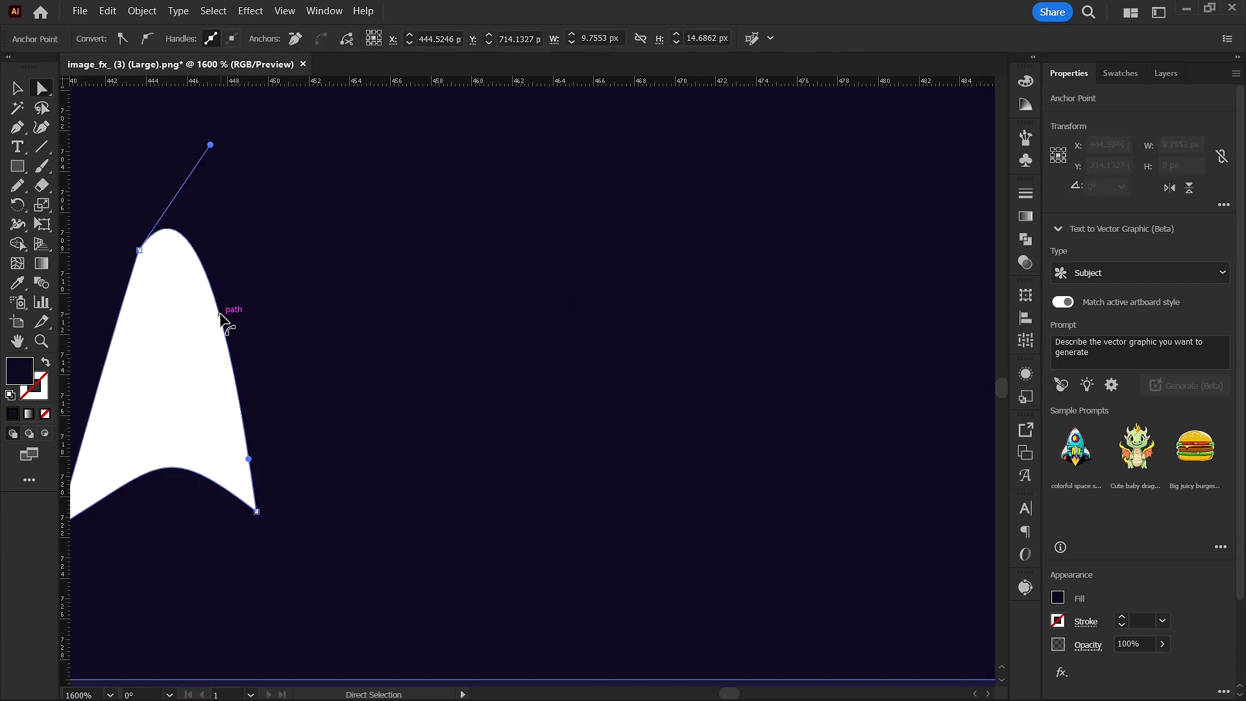
Delete the dark-blue triangular panel around the football and the cut-out shape beneath it
{"action": "scroll", "coordinate": [218, 341], "scroll_direction": "down", "scroll_amount": 6}
{"action": "scroll", "coordinate": [218, 341], "scroll_direction": "down", "scroll_amount": 2}
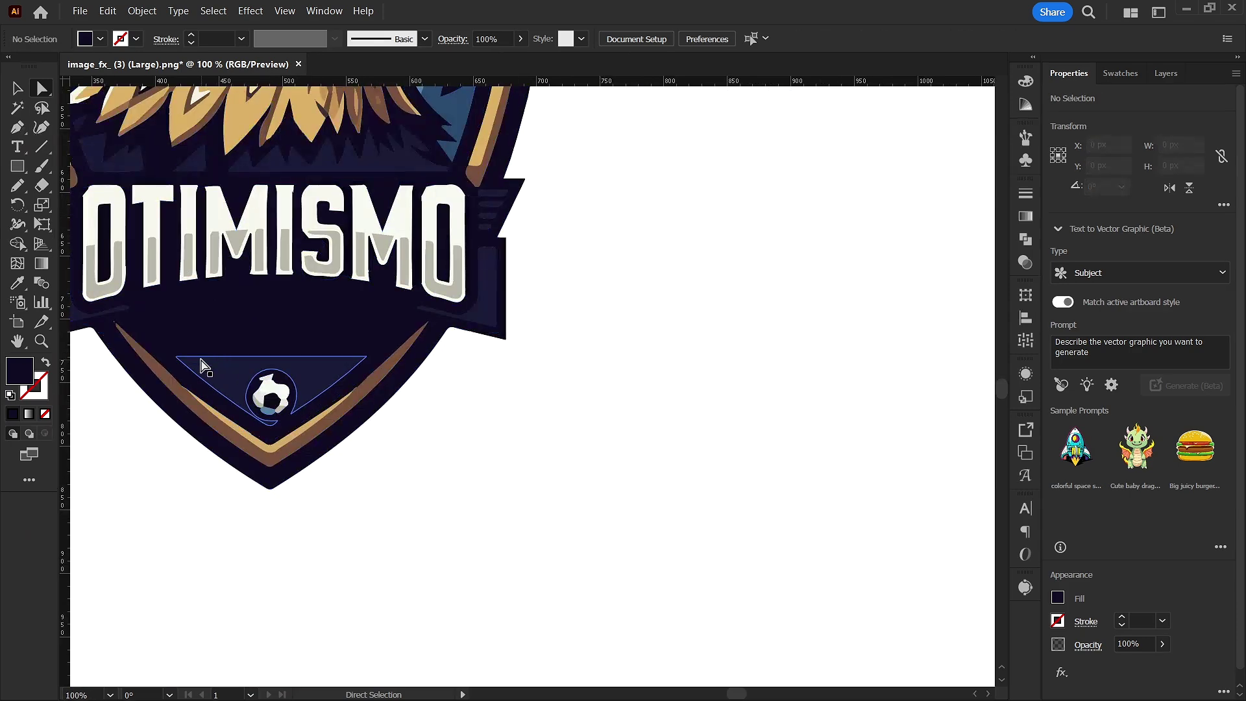
{"action": "left_click_drag", "start_coordinate": [218, 359], "coordinate": [509, 357]}
{"action": "scroll", "coordinate": [508, 356], "scroll_direction": "up", "scroll_amount": 3}
{"action": "left_click", "coordinate": [486, 282]}
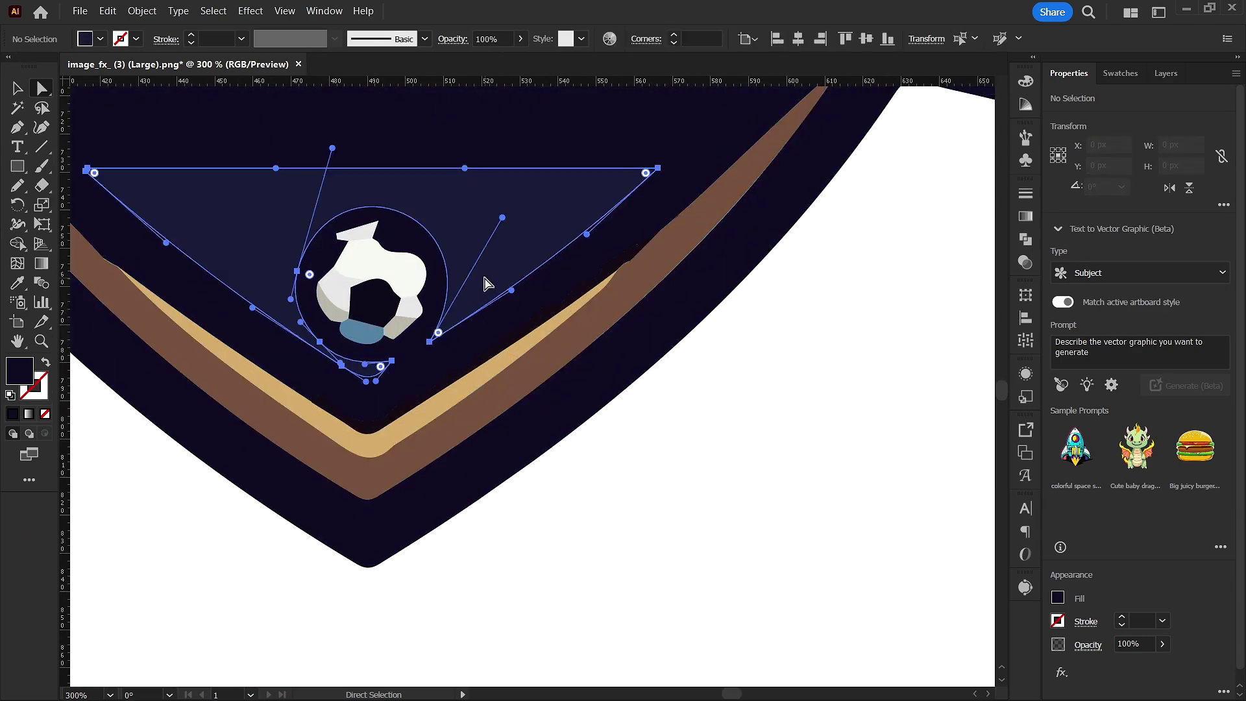
{"action": "key", "text": "Delete"}
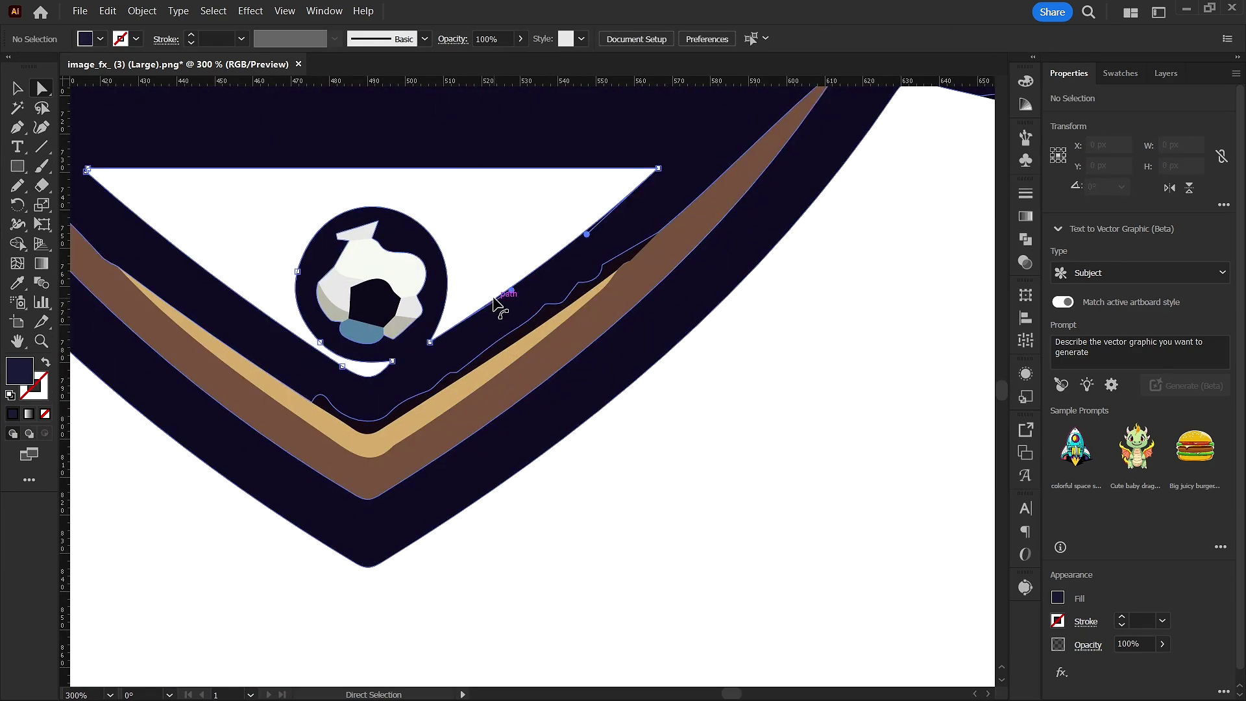
{"action": "left_click", "coordinate": [494, 302]}
{"action": "key", "text": "Delete"}
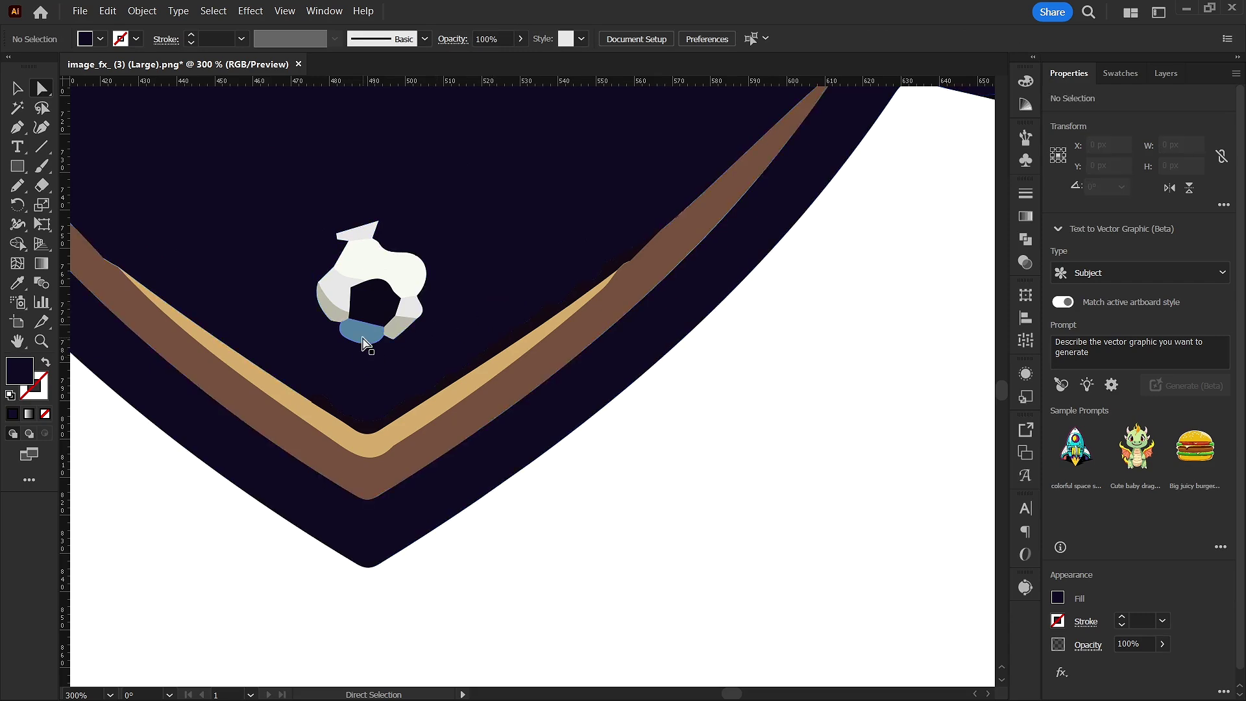
Switch to the Selection tool and examine the cleaned logo against the original beside the artboard, including the eagle's head details
{"action": "scroll", "coordinate": [367, 349], "scroll_direction": "down", "scroll_amount": 8}
{"action": "scroll", "coordinate": [506, 376], "scroll_direction": "up", "scroll_amount": 2}
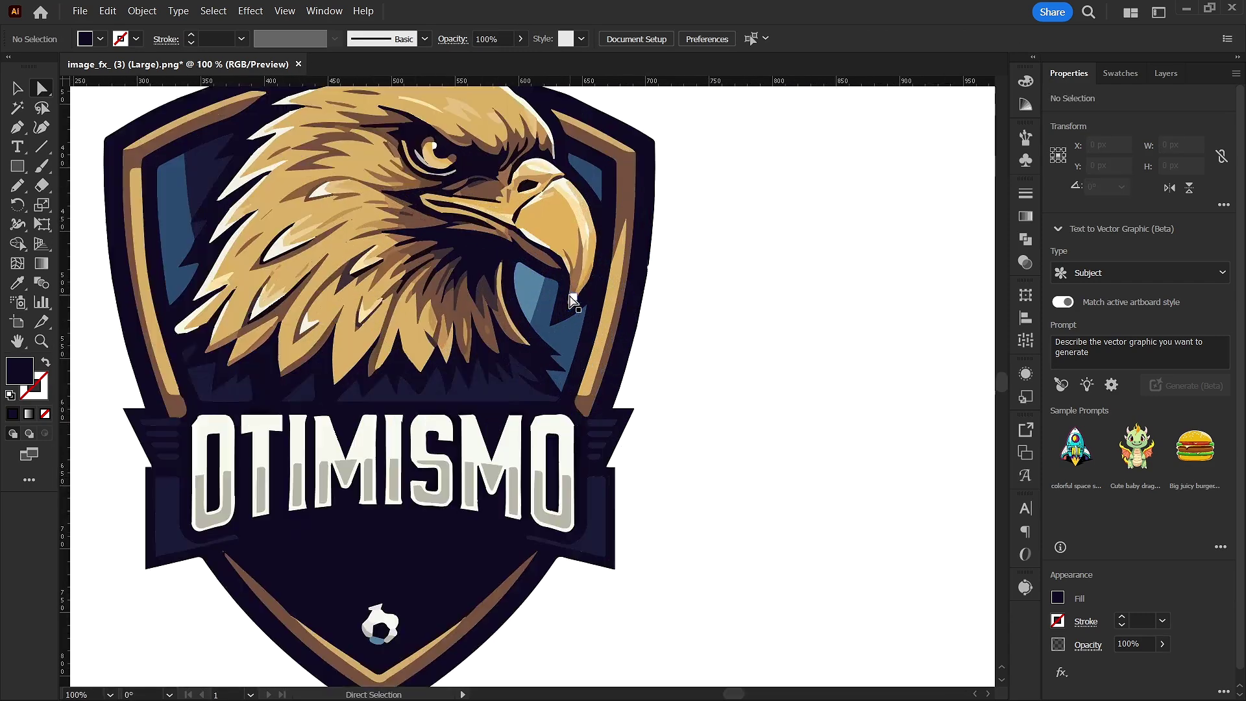
{"action": "scroll", "coordinate": [364, 421], "scroll_direction": "down", "scroll_amount": 4}
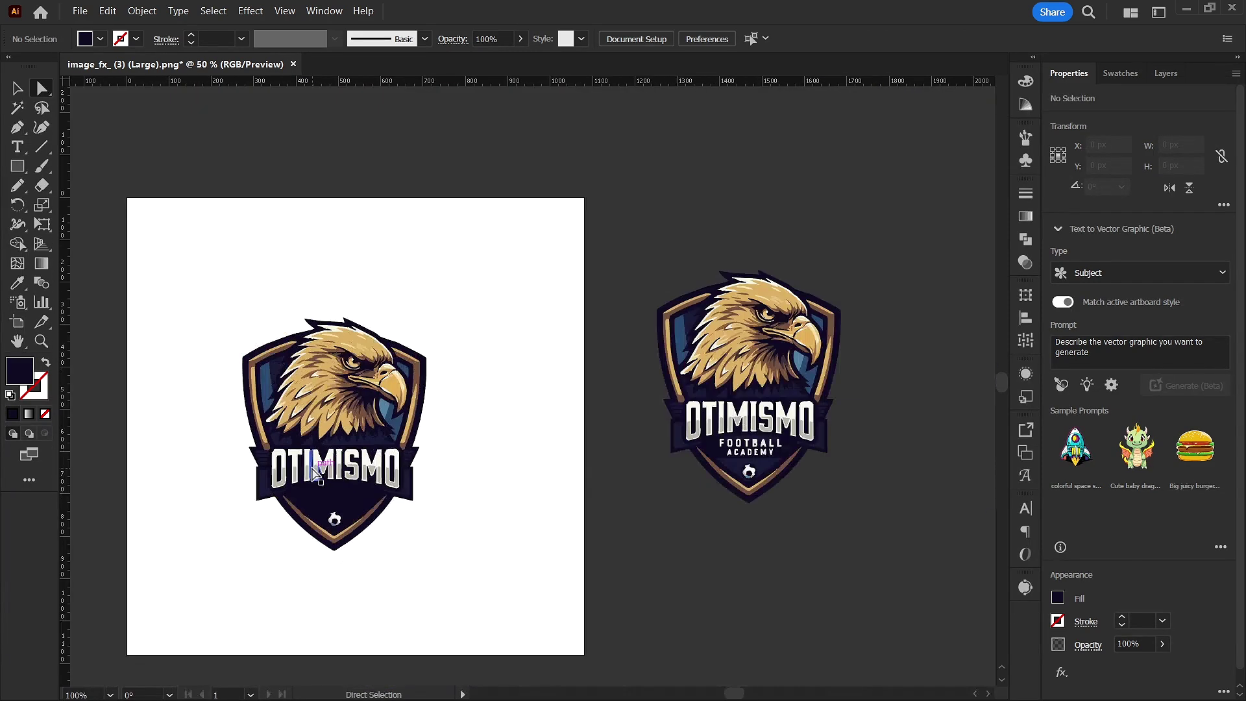
{"action": "scroll", "coordinate": [385, 446], "scroll_direction": "up", "scroll_amount": 2}
{"action": "left_click_drag", "start_coordinate": [385, 447], "coordinate": [431, 371]}
{"action": "key", "text": "v"}
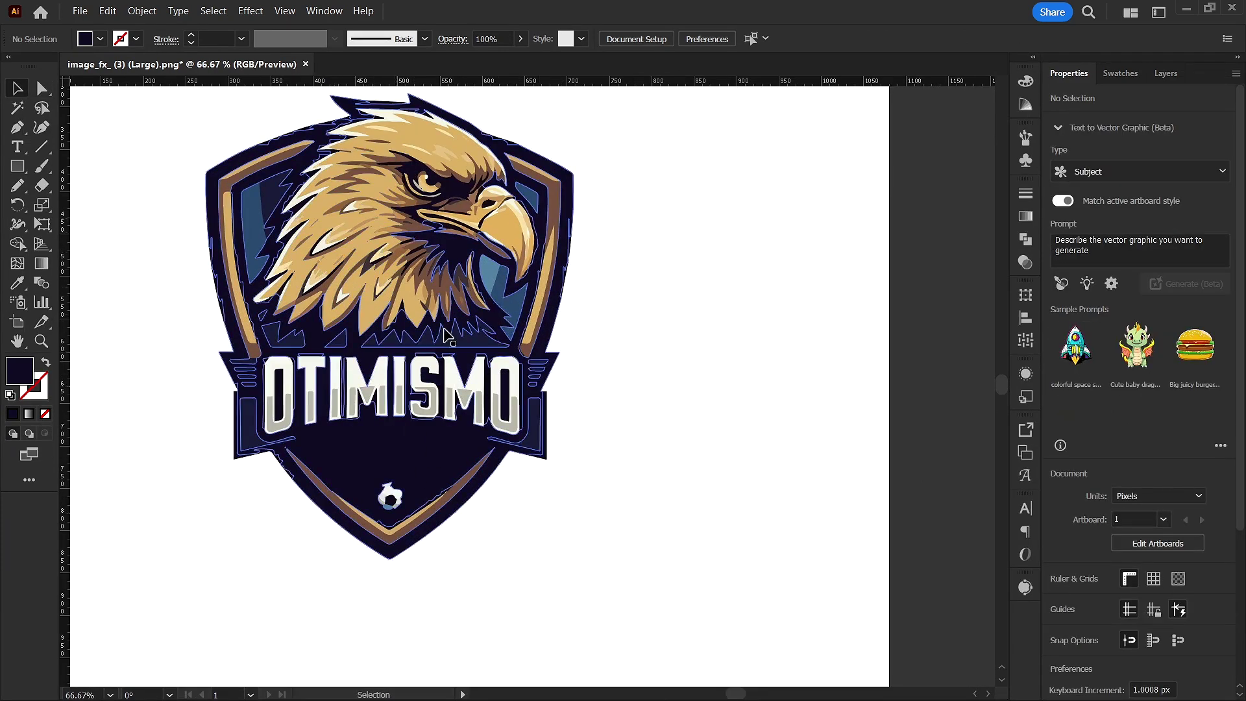
{"action": "scroll", "coordinate": [428, 201], "scroll_direction": "up", "scroll_amount": 3}
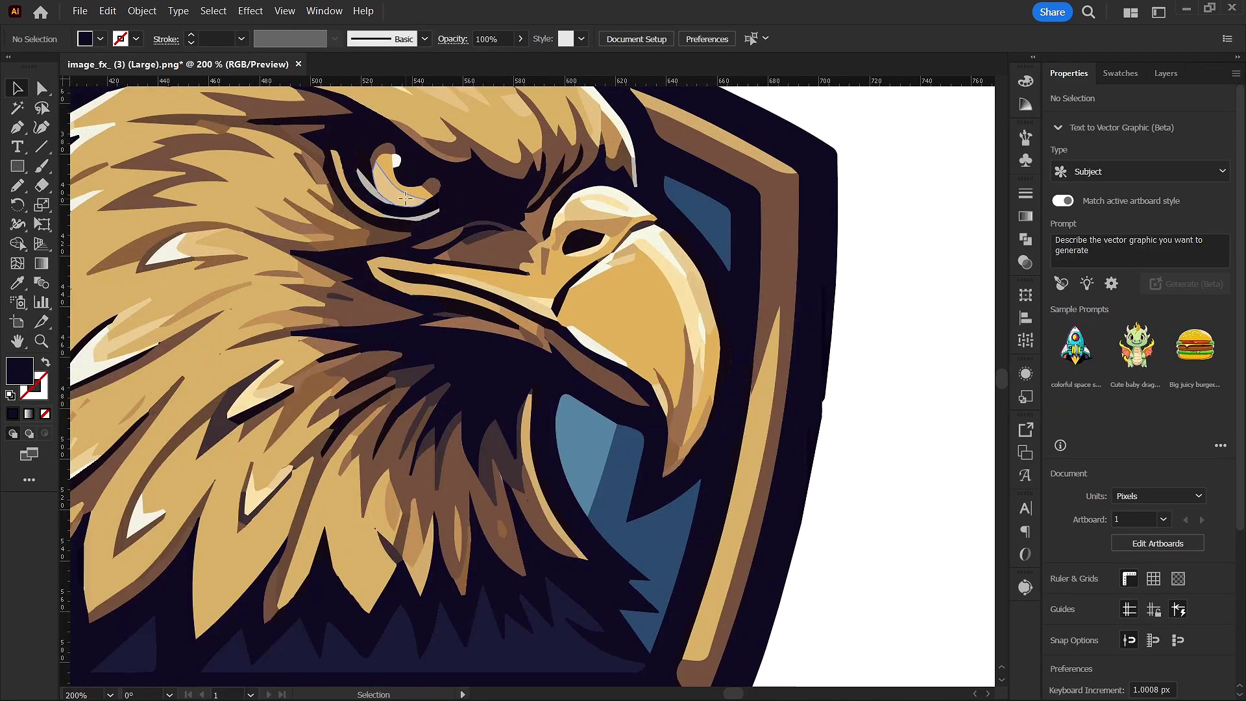
{"action": "left_click", "coordinate": [407, 205]}
{"action": "double_click", "coordinate": [19, 376]}
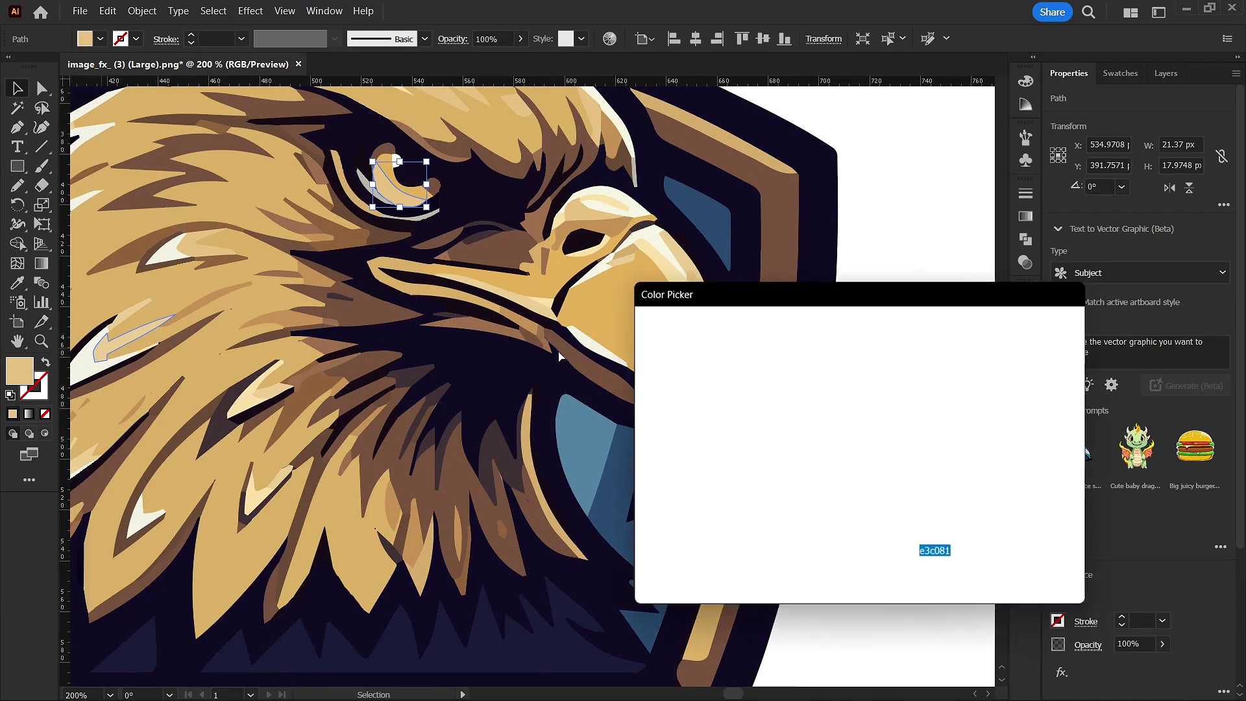
{"action": "mouse_move", "coordinate": [814, 387]}
{"action": "left_mouse_down"}
{"action": "mouse_move", "coordinate": [813, 355]}
{"action": "mouse_move", "coordinate": [862, 424]}
{"action": "mouse_move", "coordinate": [809, 378]}
{"action": "left_mouse_up"}
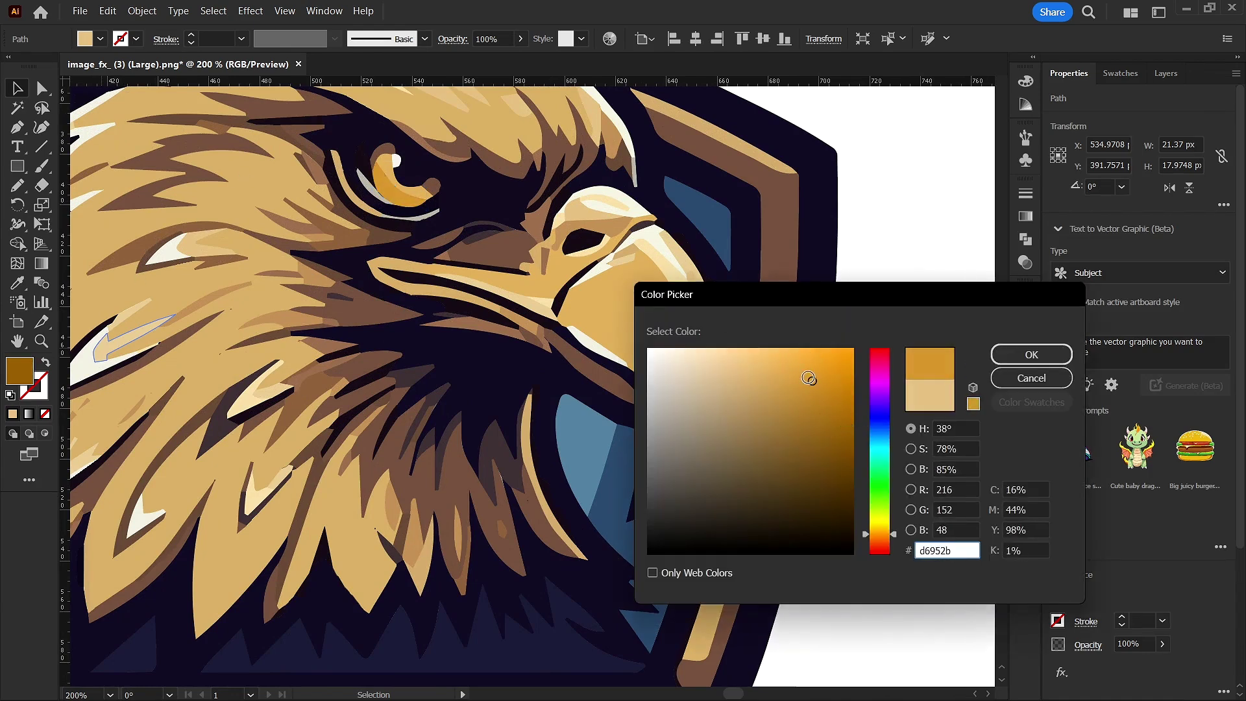
{"action": "left_click", "coordinate": [1031, 378]}
{"action": "key", "text": "ctrl+0"}
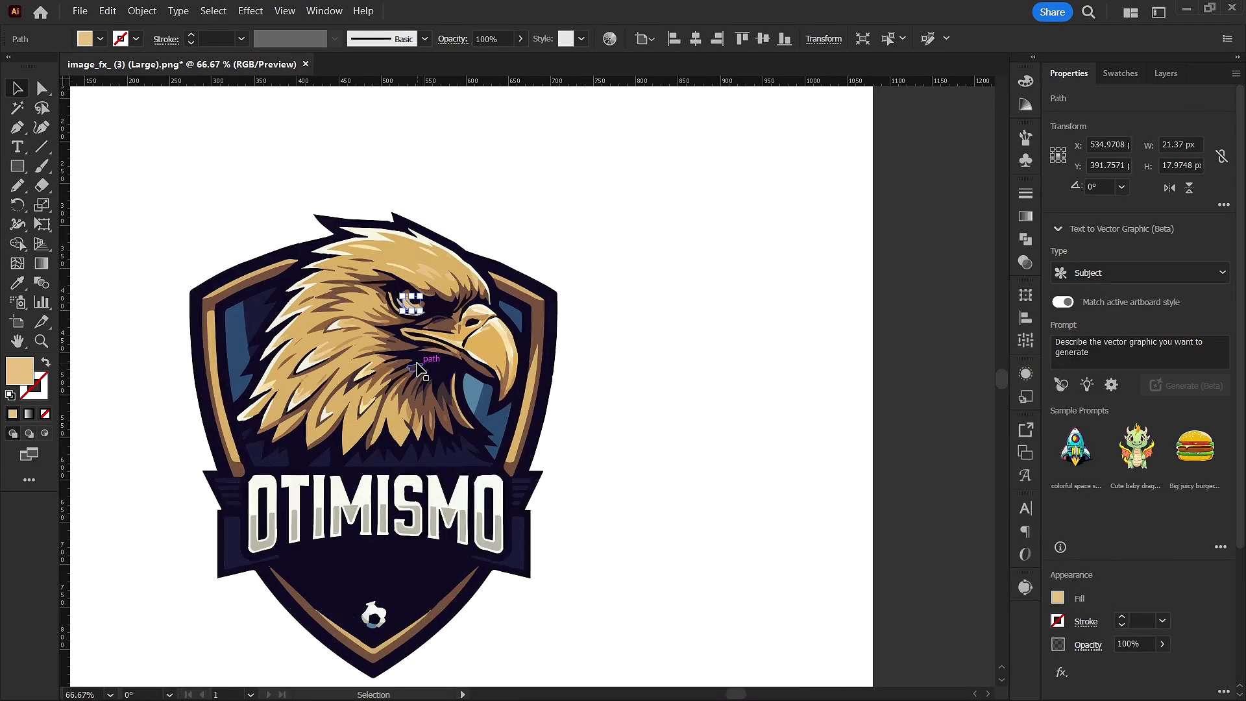
{"action": "left_click", "coordinate": [790, 455]}
{"action": "left_click_drag", "start_coordinate": [292, 290], "coordinate": [629, 428]}
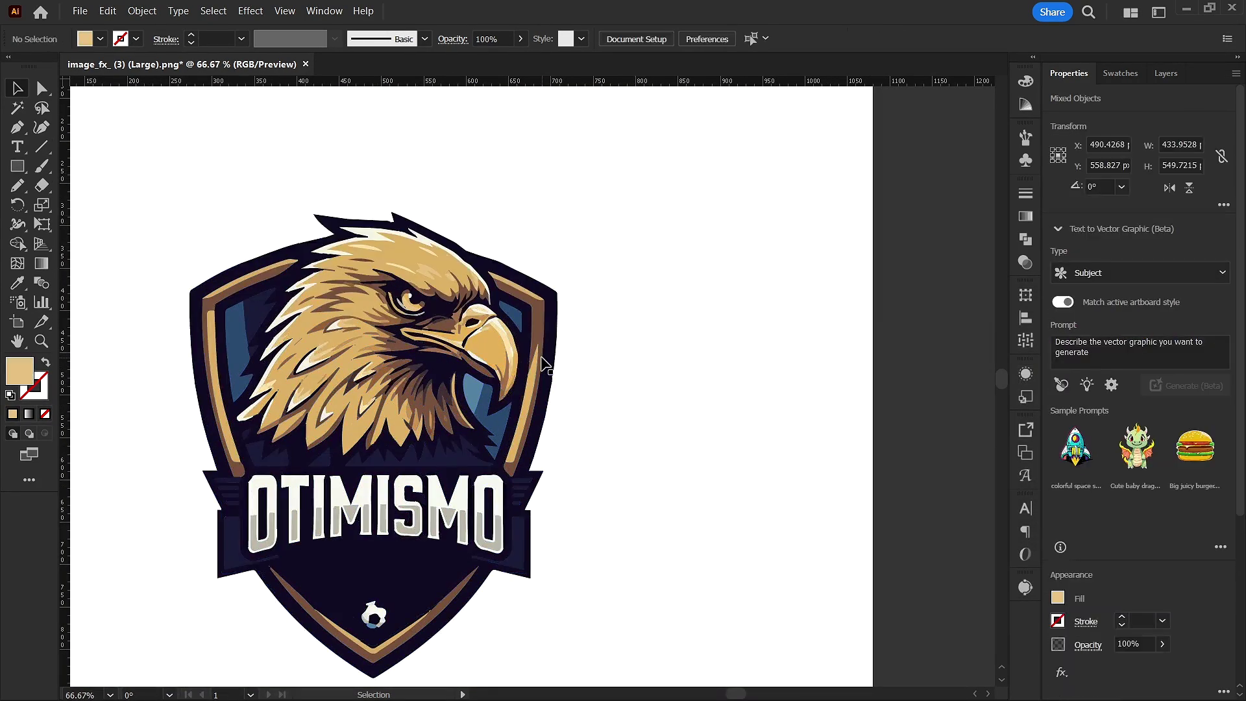
{"action": "key", "text": "ctrl+shift+a"}
Add the two-line text FOOTBALL / ACADEMY in capitals on the shield below OTIMISMO
{"action": "key", "text": "ctrl+1"}
{"action": "scroll", "coordinate": [347, 510], "scroll_direction": "up", "scroll_amount": 1}
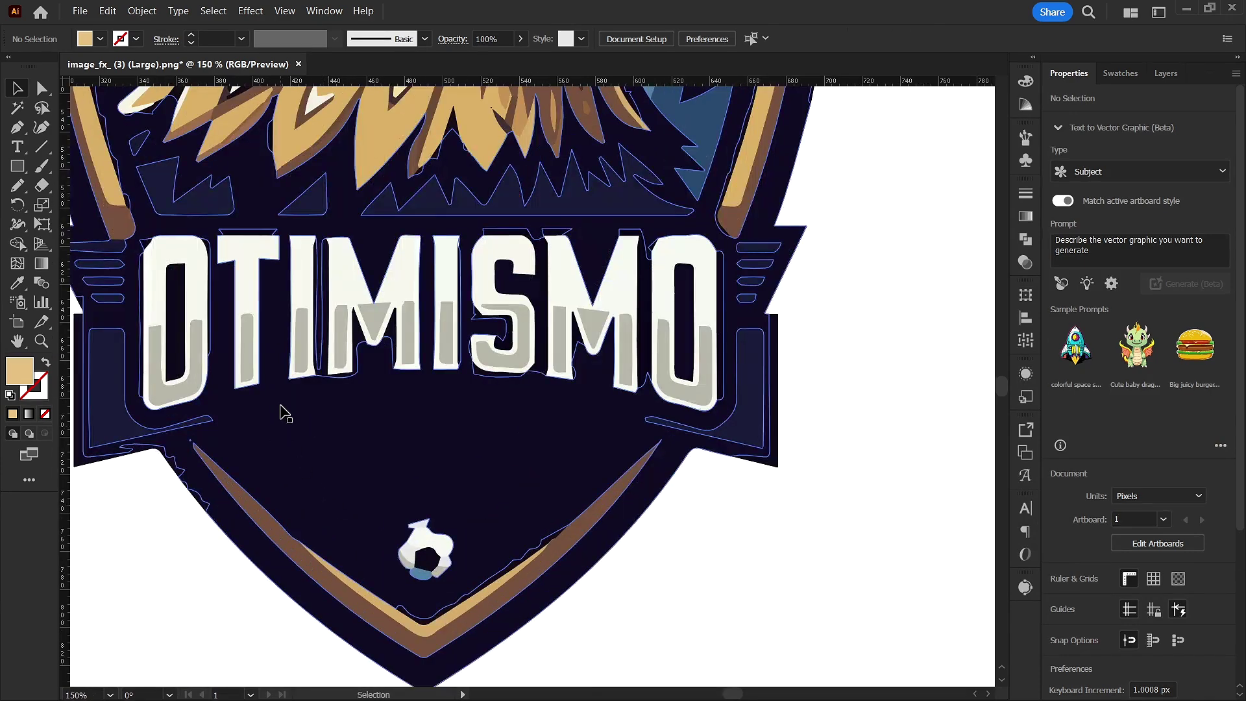
{"action": "key", "text": "t"}
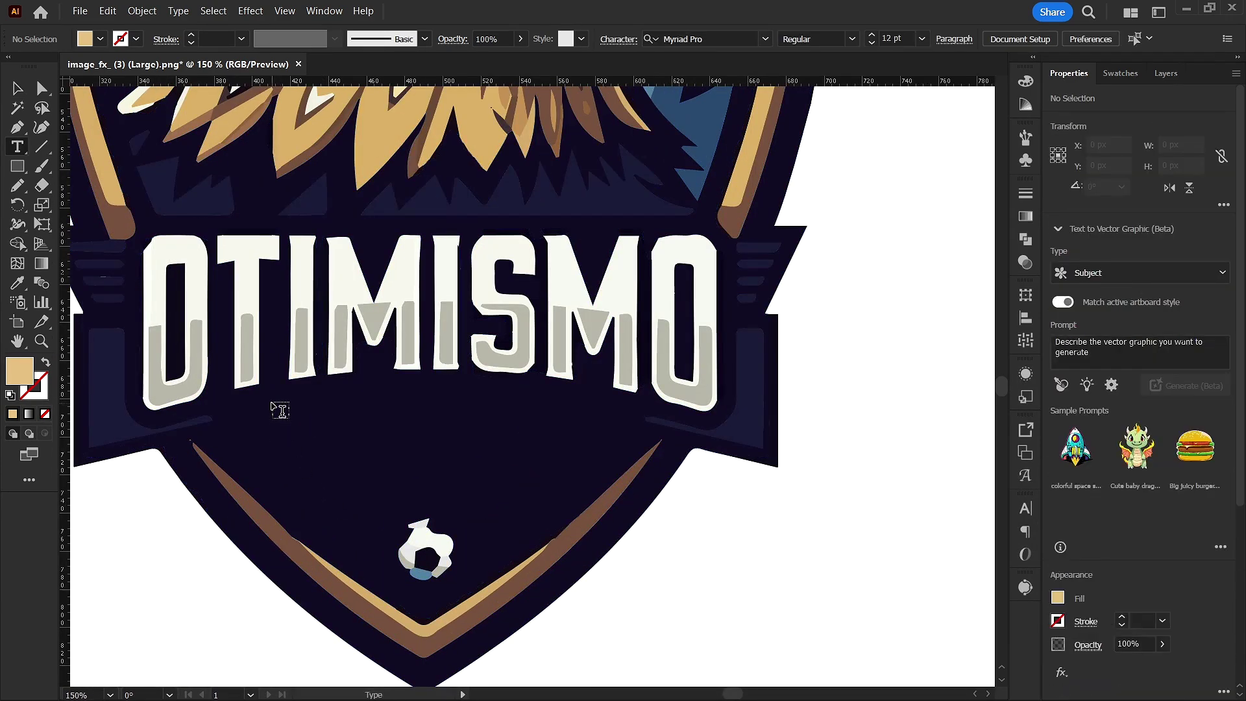
{"action": "left_click", "coordinate": [323, 444]}
{"action": "key", "text": "Caps_Lock"}
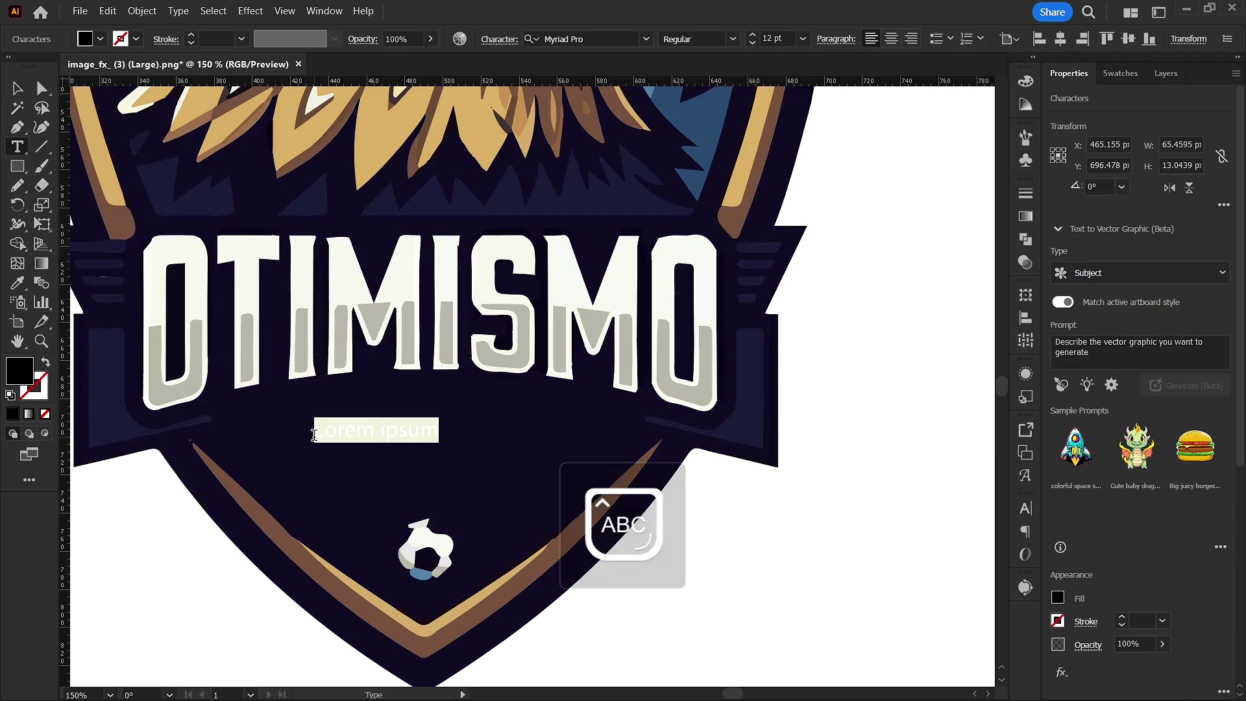
{"action": "key", "text": "BackSpace"}
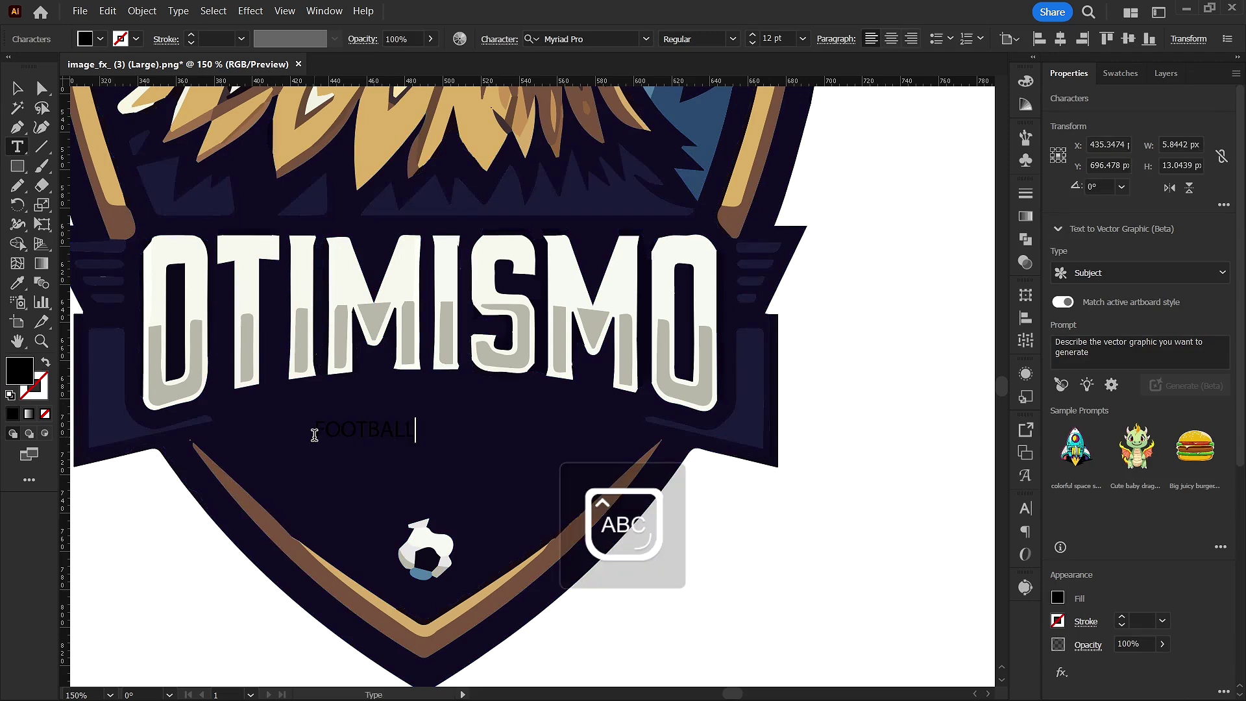
{"action": "type", "text": "ACADEM"}
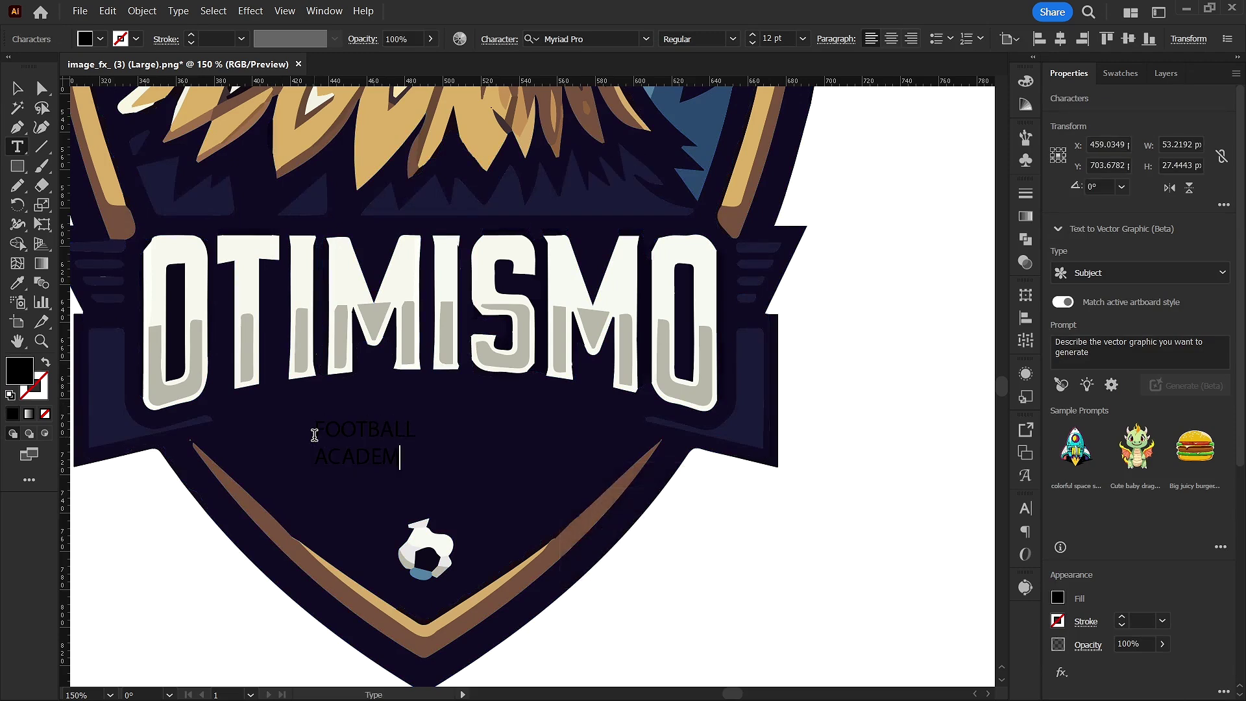
Fill all of the FOOTBALL ACADEMY text with white, ffffff
{"action": "key", "text": "ctrl+a"}
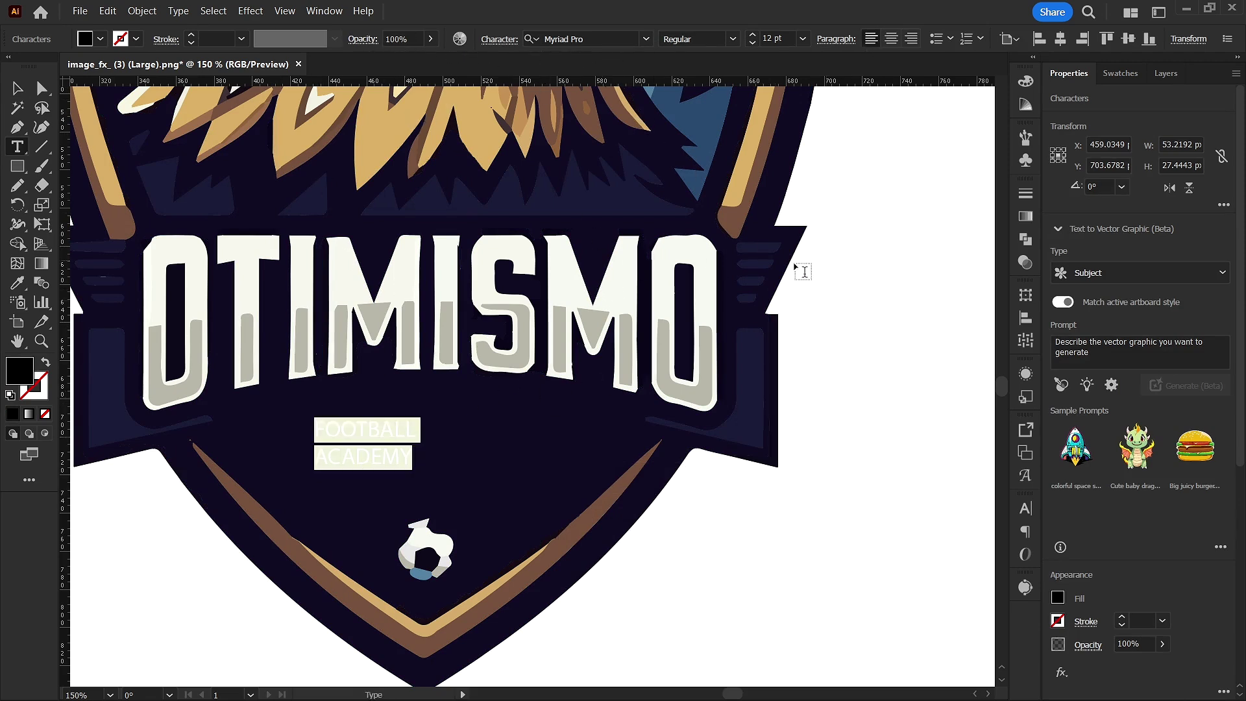
{"action": "double_click", "coordinate": [12, 375]}
{"action": "type", "text": "ffffff"}
{"action": "left_click", "coordinate": [1064, 358]}
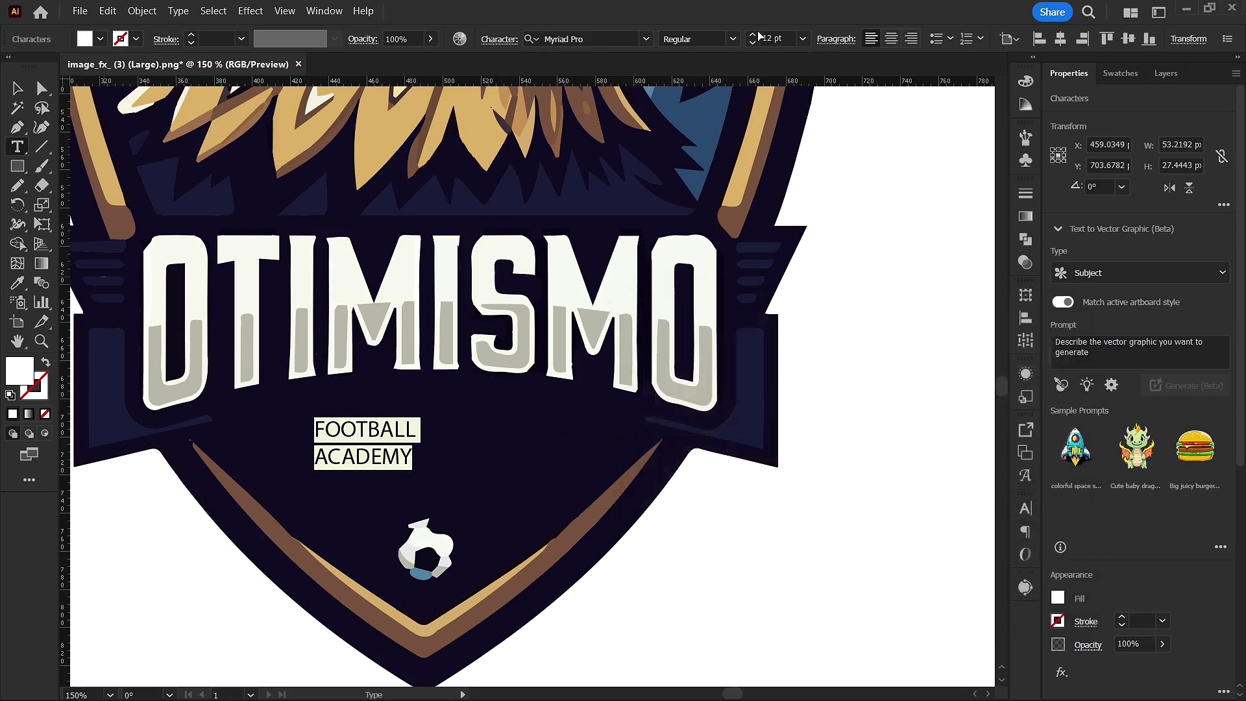
Set the font size of the FOOTBALL ACADEMY text to 33 pt
{"action": "left_click", "coordinate": [753, 40]}
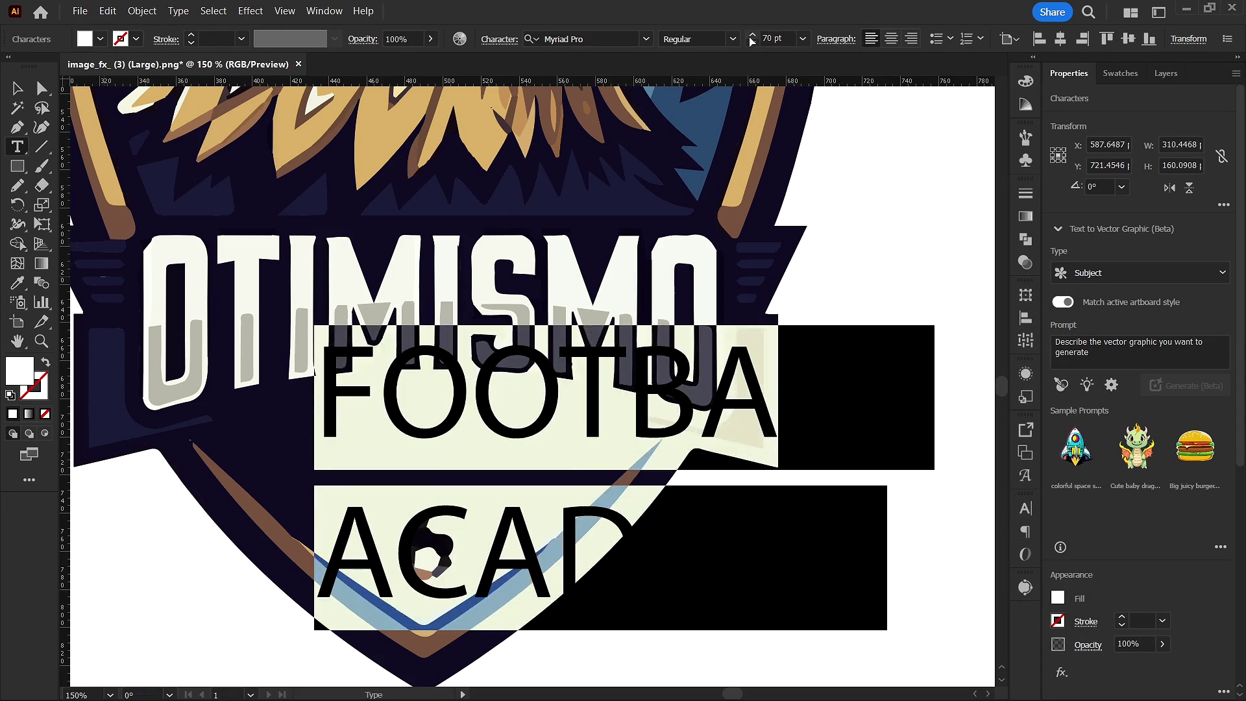
{"action": "left_click", "coordinate": [753, 44]}
{"action": "left_click", "coordinate": [753, 44]}
{"action": "left_click", "coordinate": [753, 44]}
{"action": "left_click", "coordinate": [753, 44]}
{"action": "left_click", "coordinate": [752, 44]}
{"action": "left_click", "coordinate": [753, 44]}
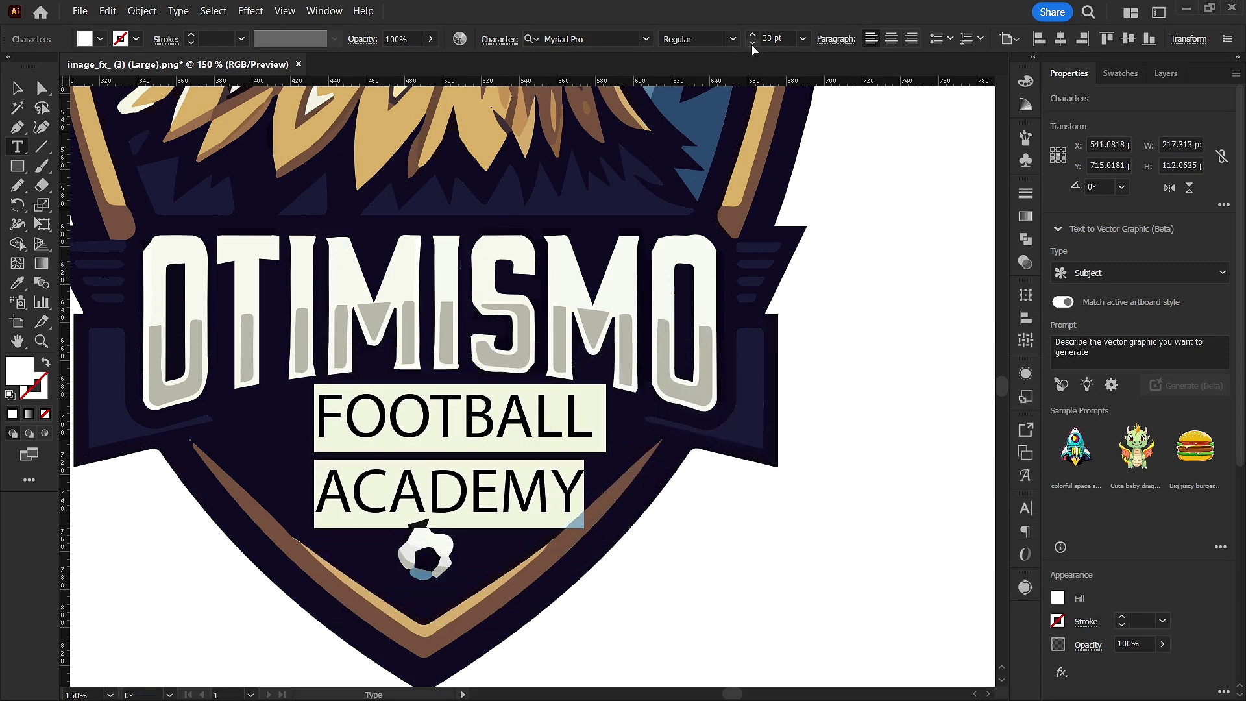
Centre-align the FOOTBALL ACADEMY text and set its font to Minion Variable Concept
{"action": "left_click", "coordinate": [891, 40]}
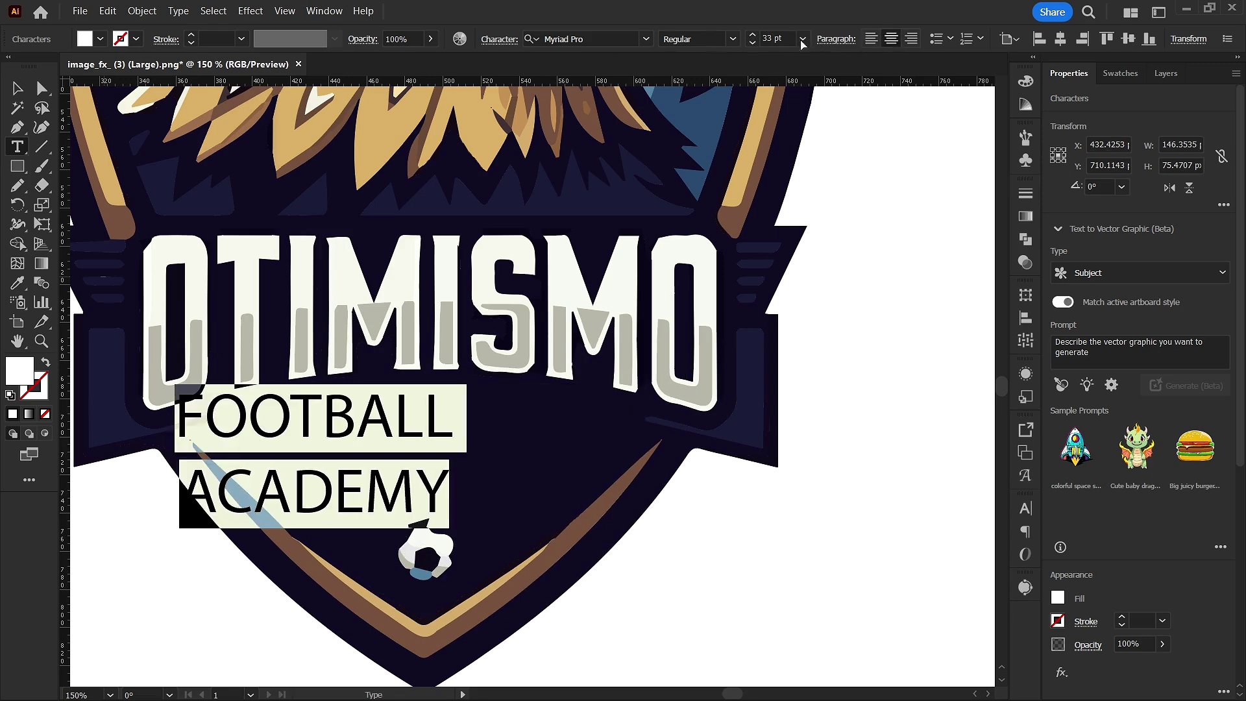
{"action": "left_click", "coordinate": [648, 40]}
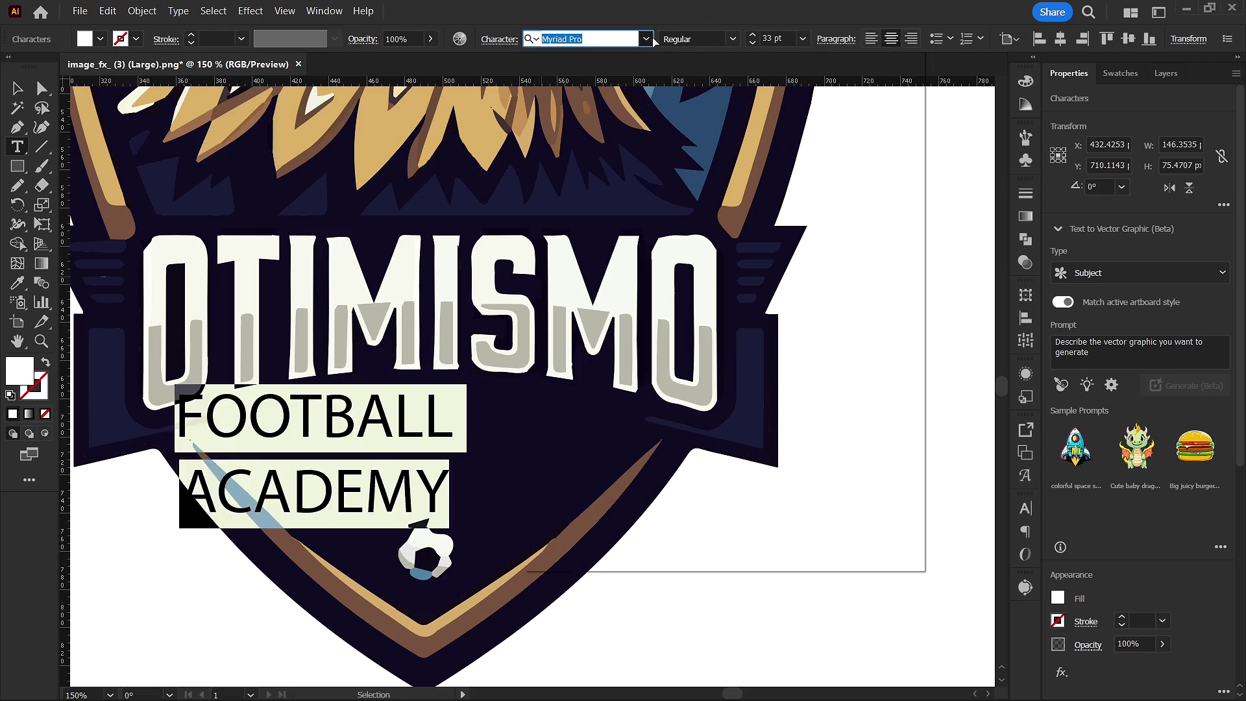
{"action": "left_click", "coordinate": [763, 146]}
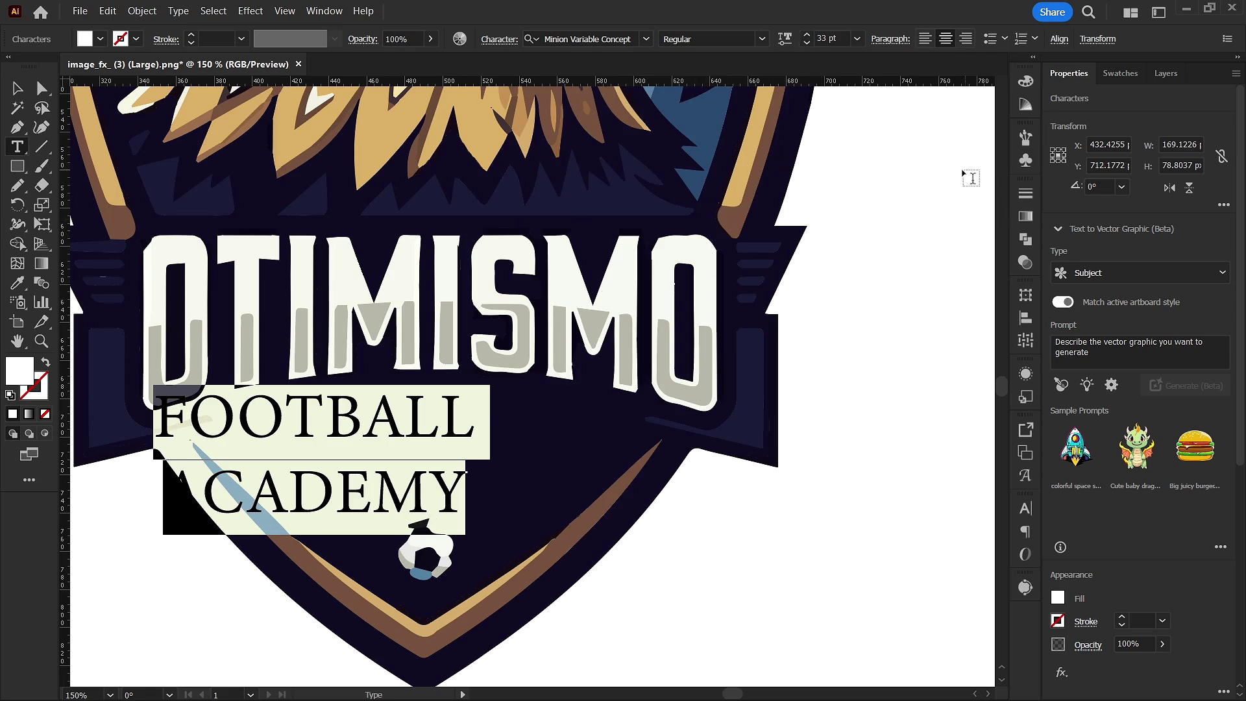
Set the tracking of the FOOTBALL ACADEMY text to -74
{"action": "left_click", "coordinate": [499, 40]}
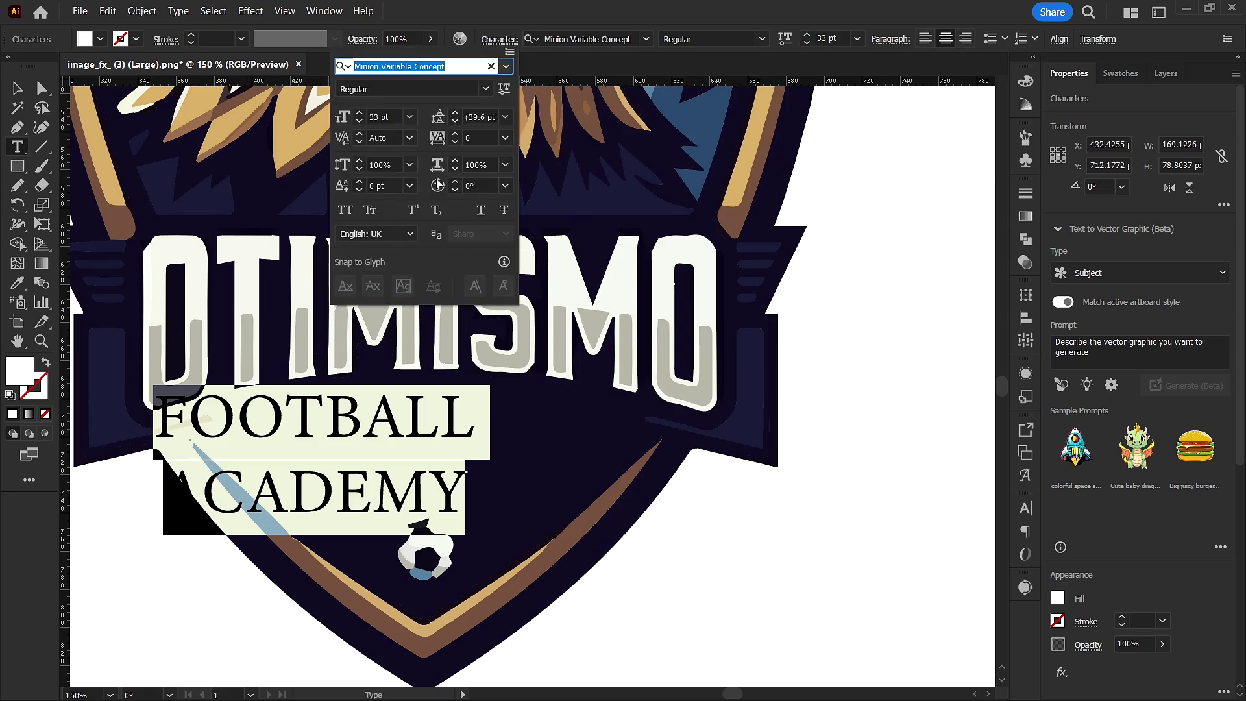
{"action": "left_click", "coordinate": [455, 143]}
{"action": "left_click", "coordinate": [455, 142]}
{"action": "left_click", "coordinate": [456, 143]}
{"action": "left_click", "coordinate": [455, 142]}
{"action": "left_click", "coordinate": [456, 142]}
{"action": "left_click", "coordinate": [455, 142]}
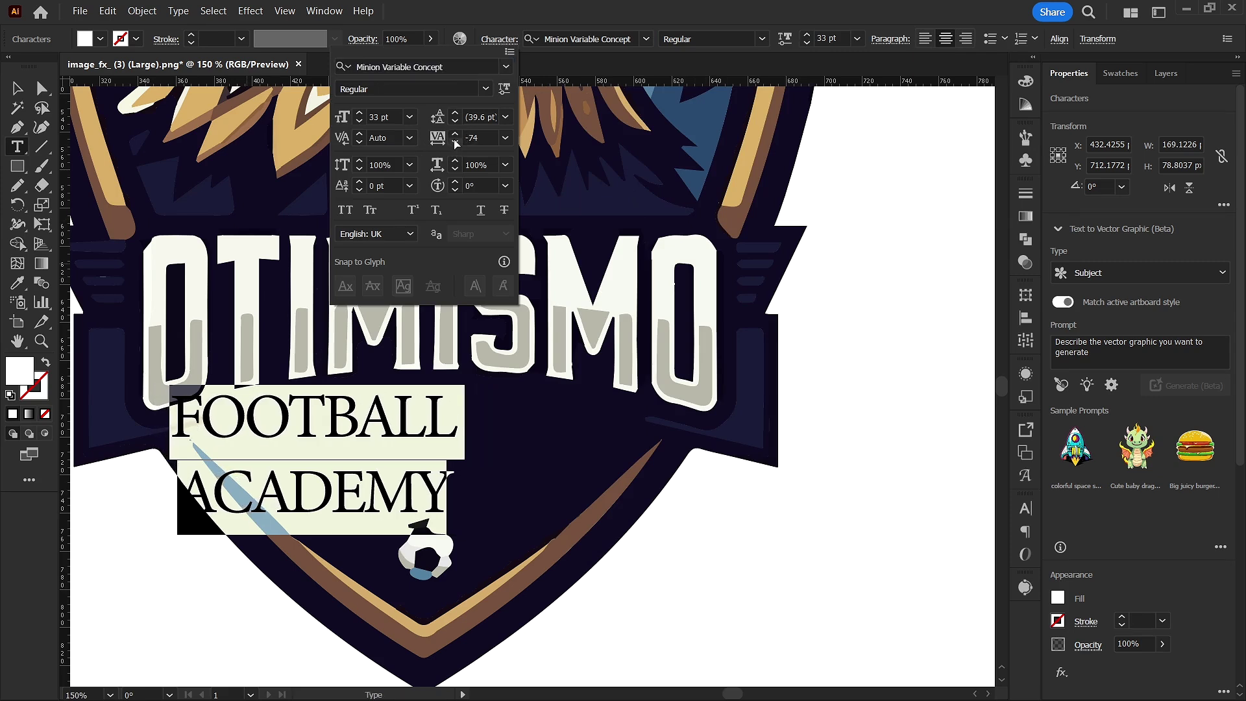
Reduce the leading so the ACADEMY line sits closer beneath FOOTBALL
{"action": "left_click", "coordinate": [455, 122]}
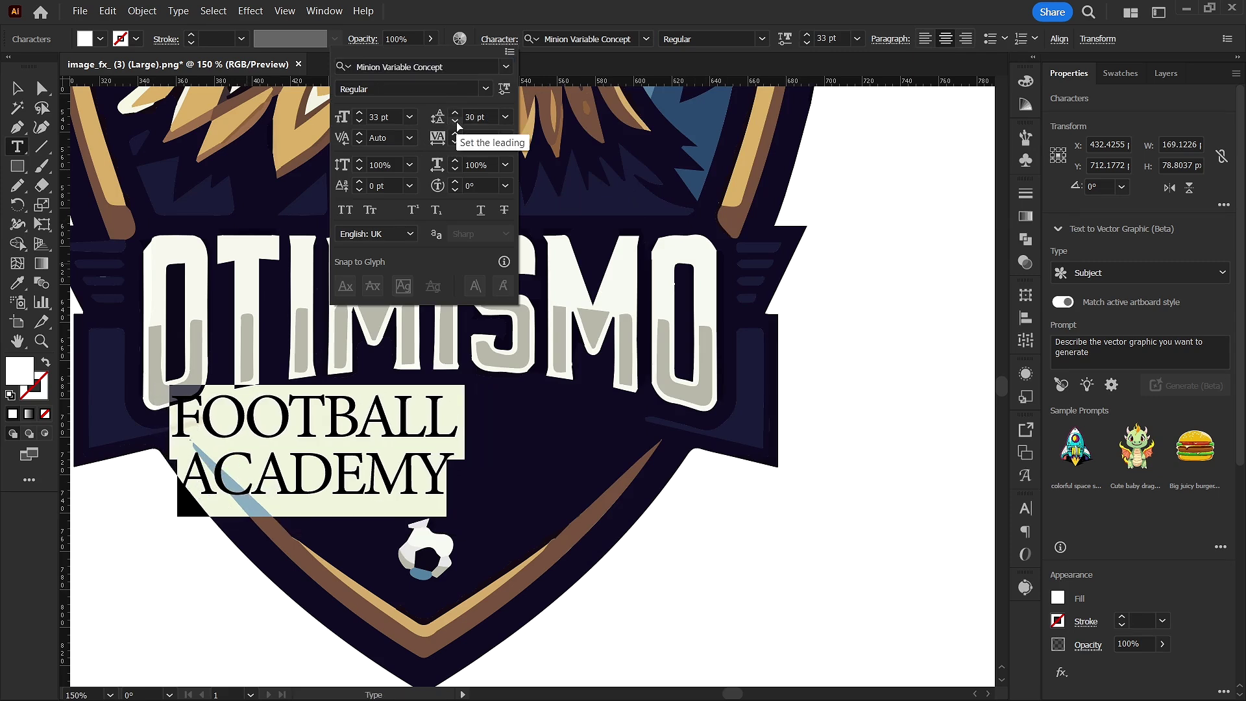
{"action": "left_click", "coordinate": [455, 122]}
{"action": "left_click", "coordinate": [457, 113]}
{"action": "left_click", "coordinate": [456, 113]}
{"action": "left_click", "coordinate": [456, 112]}
{"action": "left_click", "coordinate": [456, 113]}
Move the FOOTBALL ACADEMY text to the middle of the shield, between OTIMISMO and the football, and deselect it
{"action": "left_click", "coordinate": [29, 97]}
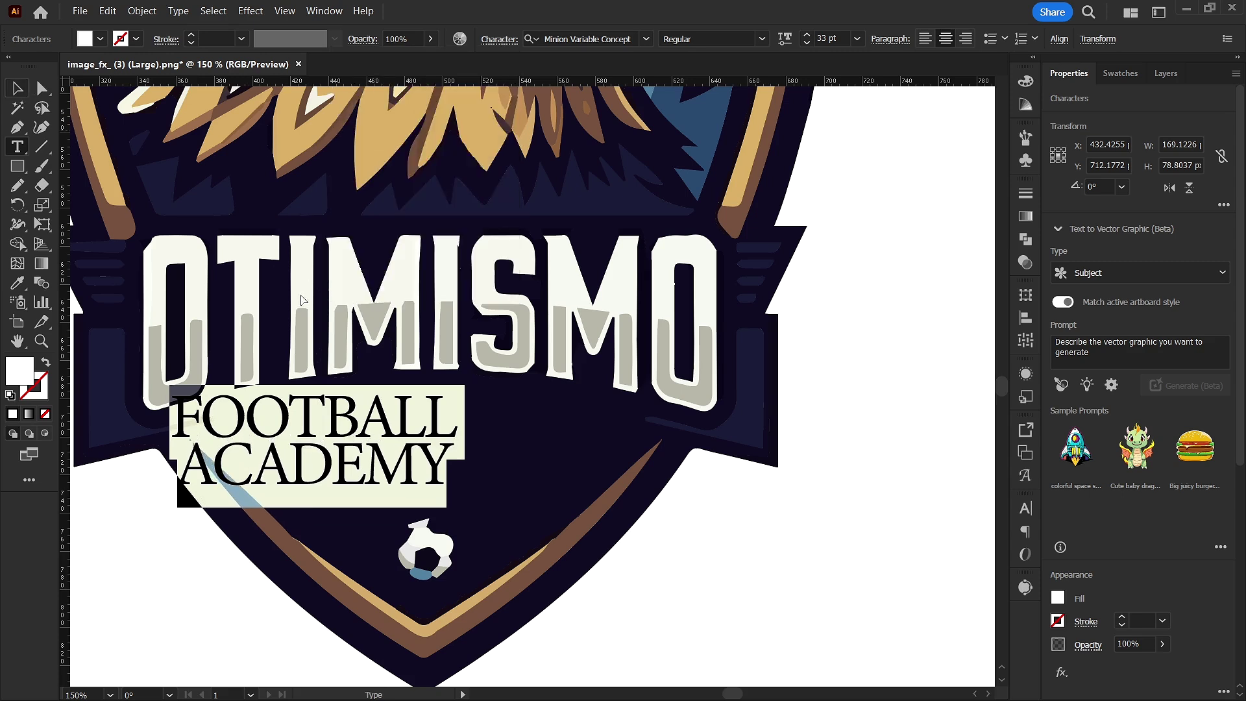
{"action": "left_click", "coordinate": [16, 88]}
{"action": "left_click_drag", "start_coordinate": [426, 462], "coordinate": [564, 503]}
{"action": "left_click", "coordinate": [734, 545]}
Compare the reworked logo and its new lettering with the original image beside the artboard
{"action": "scroll", "coordinate": [553, 466], "scroll_direction": "down", "scroll_amount": 6}
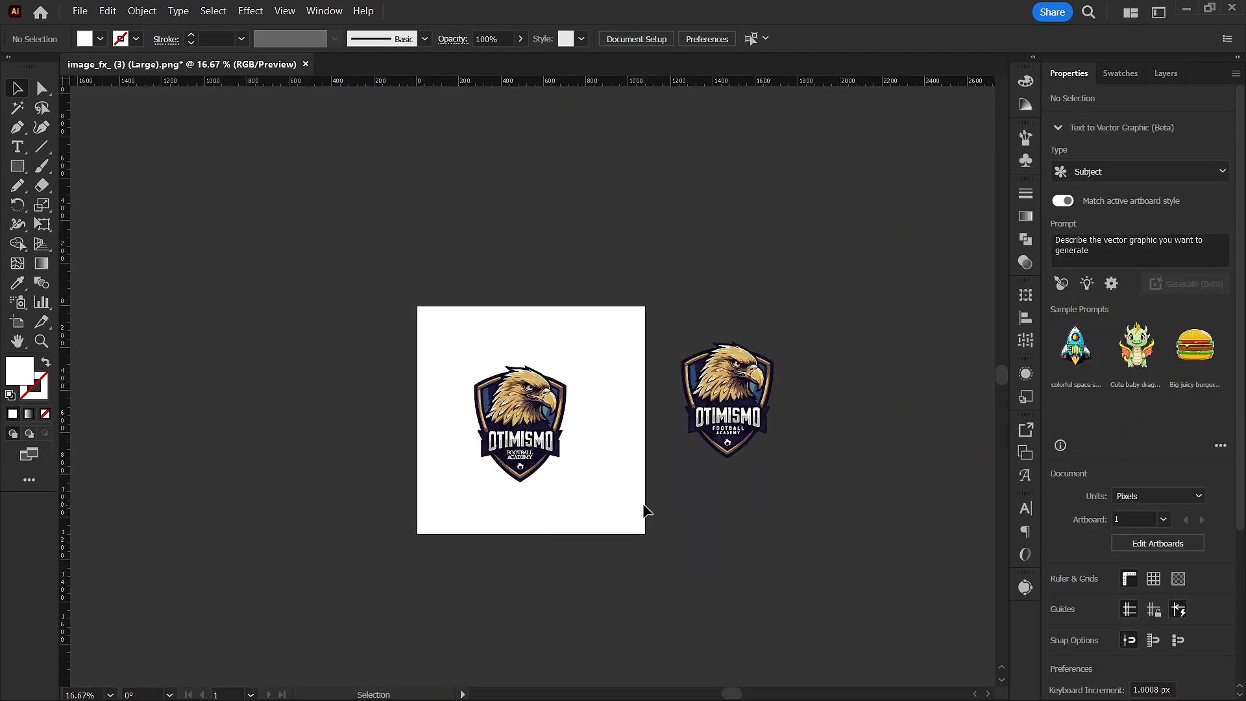
{"action": "scroll", "coordinate": [646, 509], "scroll_direction": "up", "scroll_amount": 2}
{"action": "scroll", "coordinate": [380, 286], "scroll_direction": "up", "scroll_amount": 2}
{"action": "scroll", "coordinate": [421, 410], "scroll_direction": "down", "scroll_amount": 2}
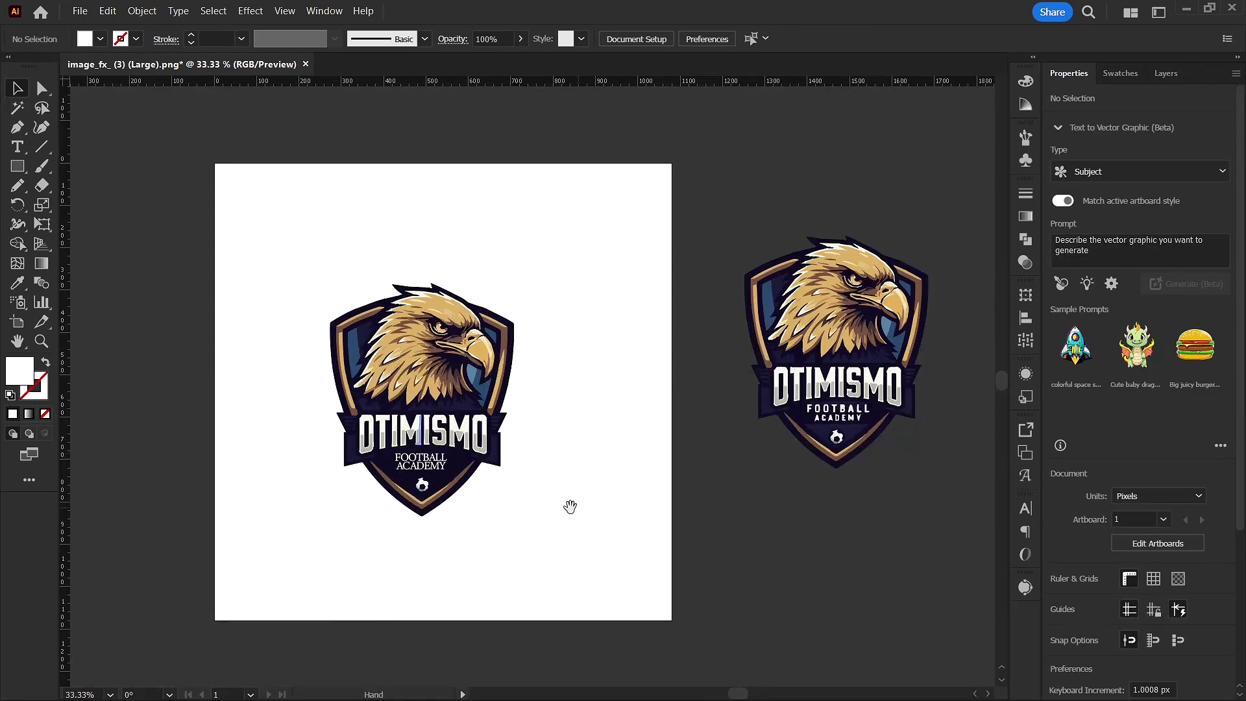
{"action": "scroll", "coordinate": [869, 435], "scroll_direction": "up", "scroll_amount": 4}
{"action": "left_click_drag", "start_coordinate": [890, 431], "coordinate": [707, 468]}
{"action": "scroll", "coordinate": [256, 439], "scroll_direction": "down", "scroll_amount": 2}
Select all parts of the logo on the artboard, including the new text, and group them
{"action": "left_click_drag", "start_coordinate": [255, 439], "coordinate": [930, 405]}
{"action": "left_click_drag", "start_coordinate": [461, 553], "coordinate": [490, 501]}
{"action": "scroll", "coordinate": [446, 479], "scroll_direction": "down", "scroll_amount": 4}
{"action": "scroll", "coordinate": [489, 501], "scroll_direction": "up", "scroll_amount": 4}
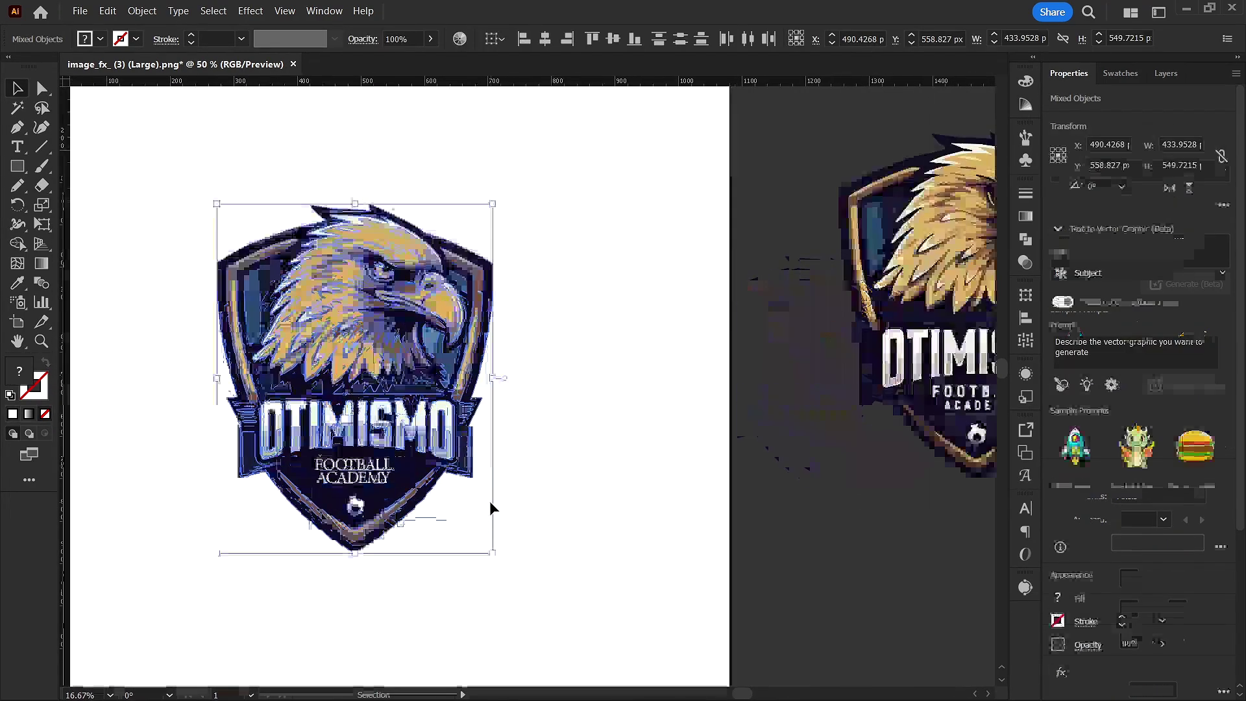
{"action": "key", "text": "v"}
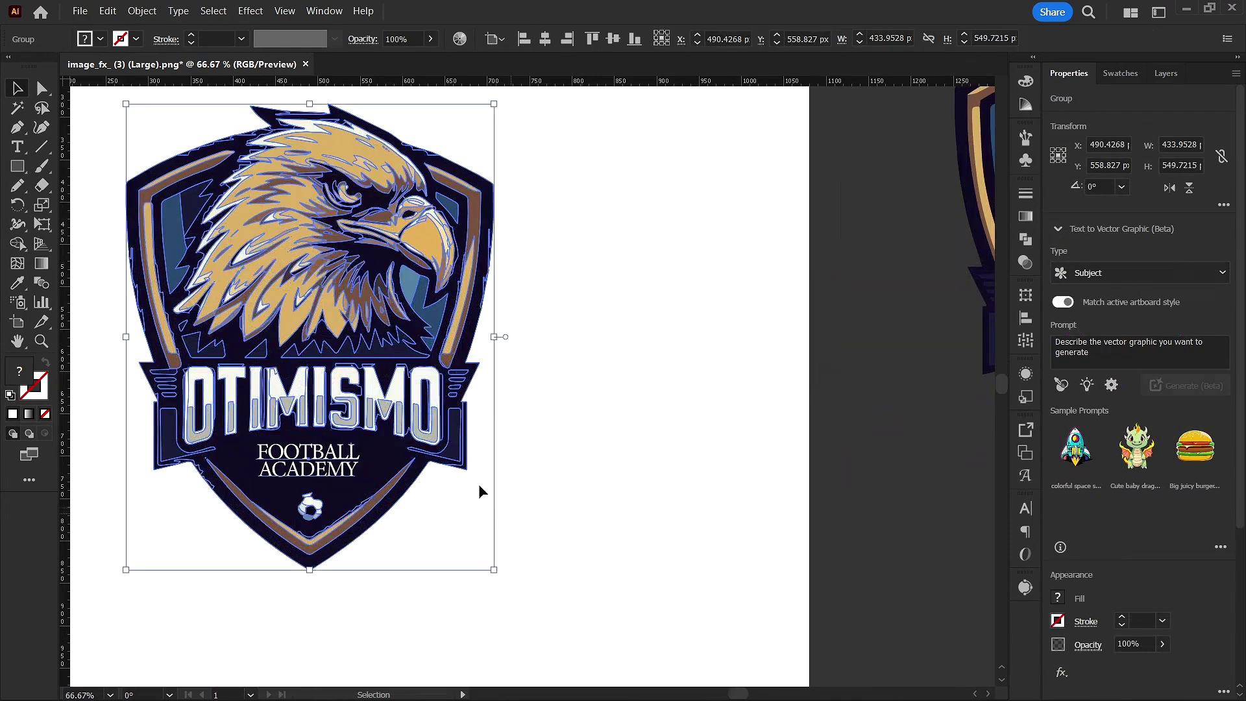
Delete the original logo image beside the artboard
{"action": "scroll", "coordinate": [495, 504], "scroll_direction": "down", "scroll_amount": 2}
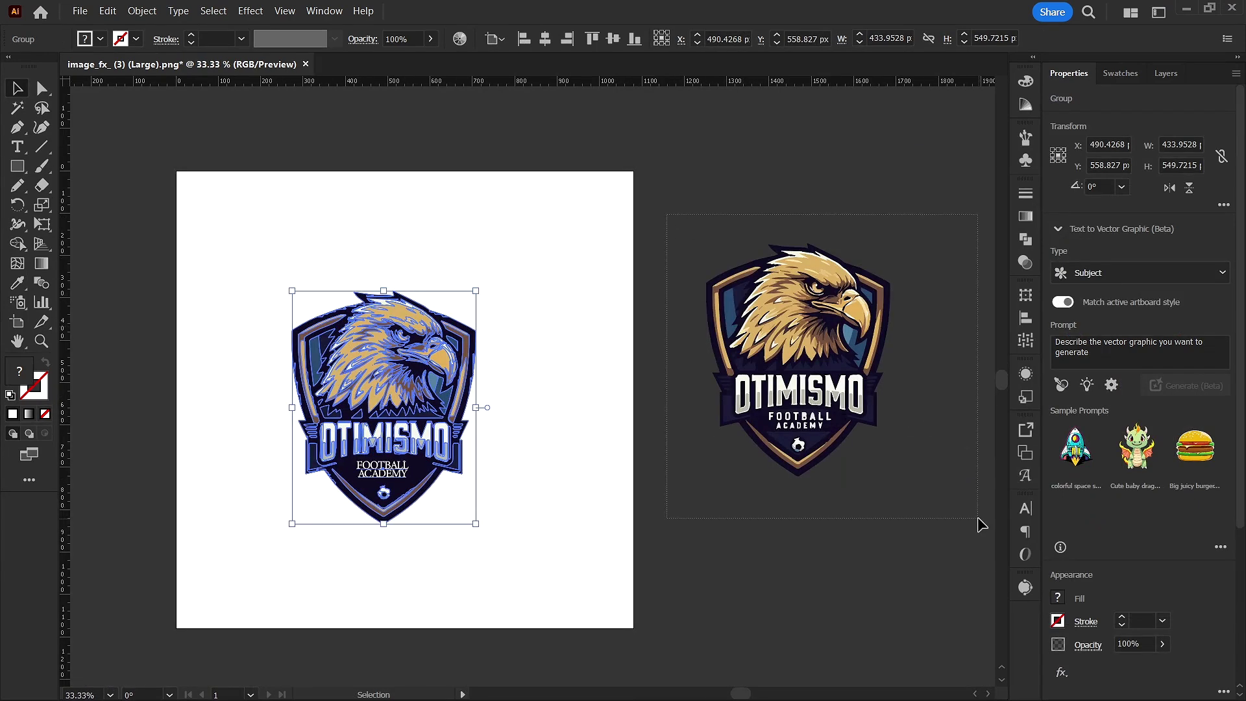
{"action": "key", "text": "ctrl+z"}
{"action": "key", "text": "ctrl+z"}
Scale the logo group down to about 398 × 504 px and centre it on the artboard, then deselect it
{"action": "left_click_drag", "start_coordinate": [201, 274], "coordinate": [497, 576]}
{"action": "left_click_drag", "start_coordinate": [466, 297], "coordinate": [525, 310]}
{"action": "left_click_drag", "start_coordinate": [443, 388], "coordinate": [497, 396]}
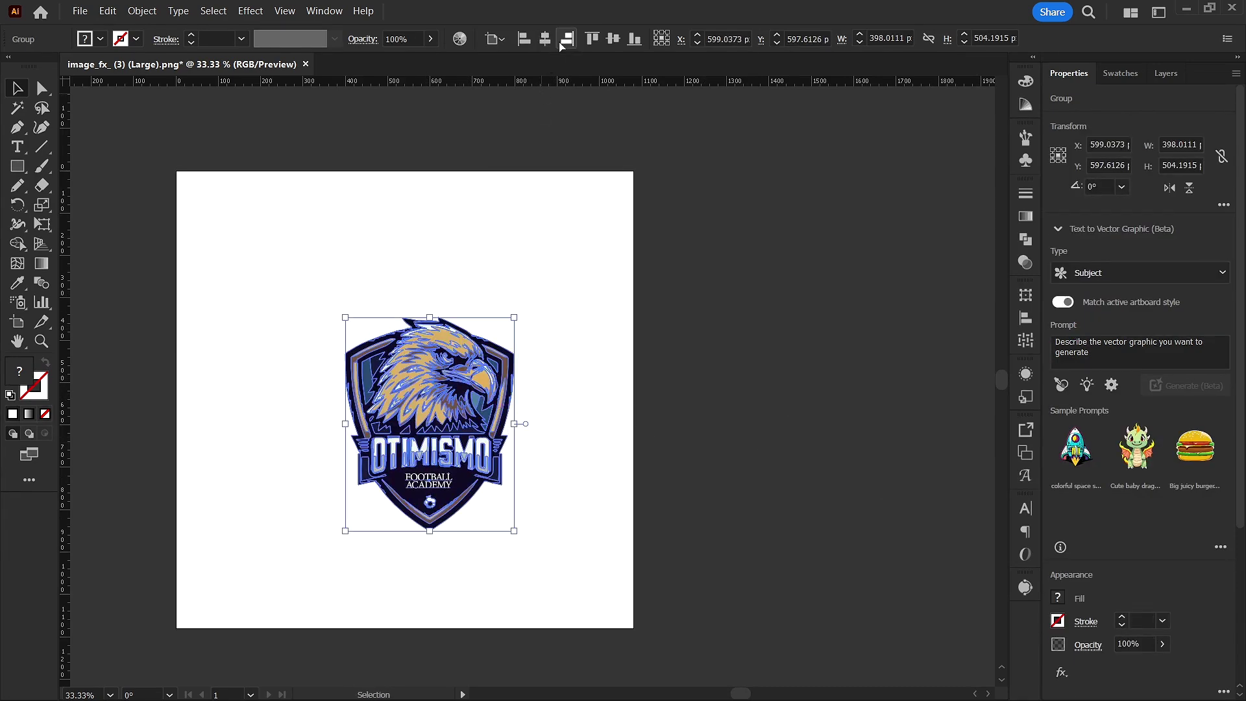
{"action": "left_click", "coordinate": [545, 39]}
{"action": "left_click", "coordinate": [283, 217]}
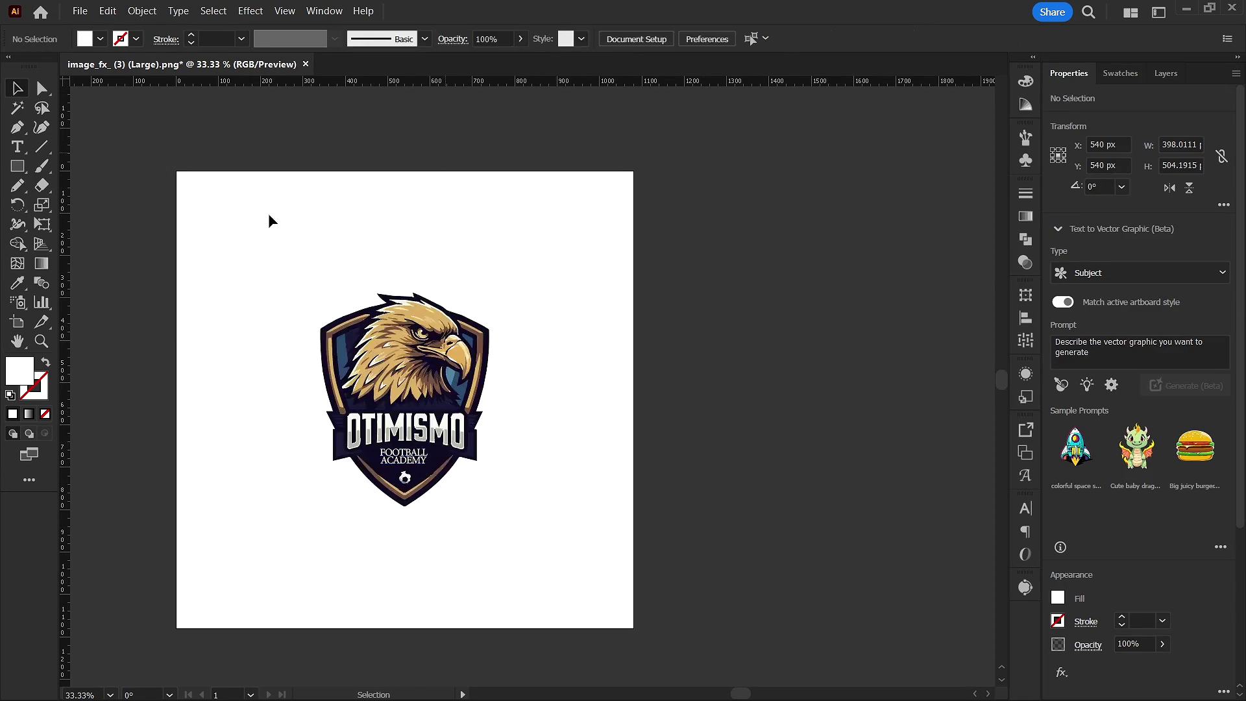
Start a PNG export of the artwork to Downloads, declining to replace the existing image file
{"action": "left_click", "coordinate": [80, 11]}
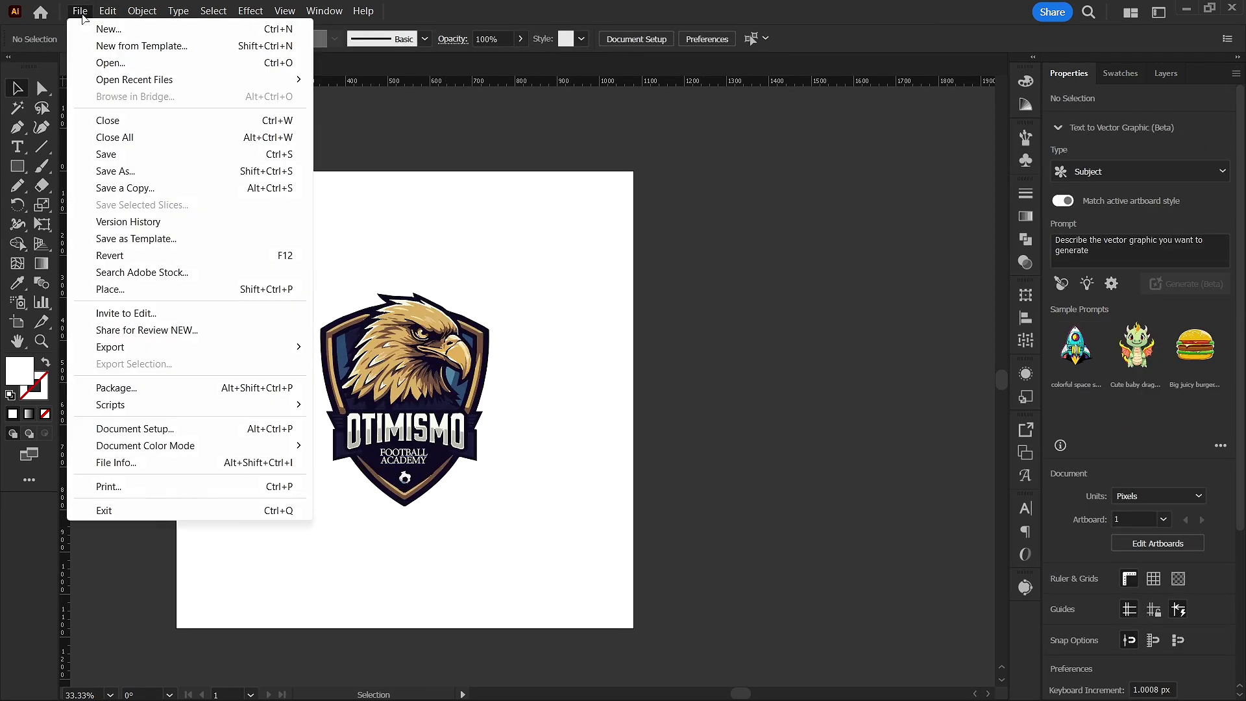
{"action": "mouse_move", "coordinate": [167, 350]}
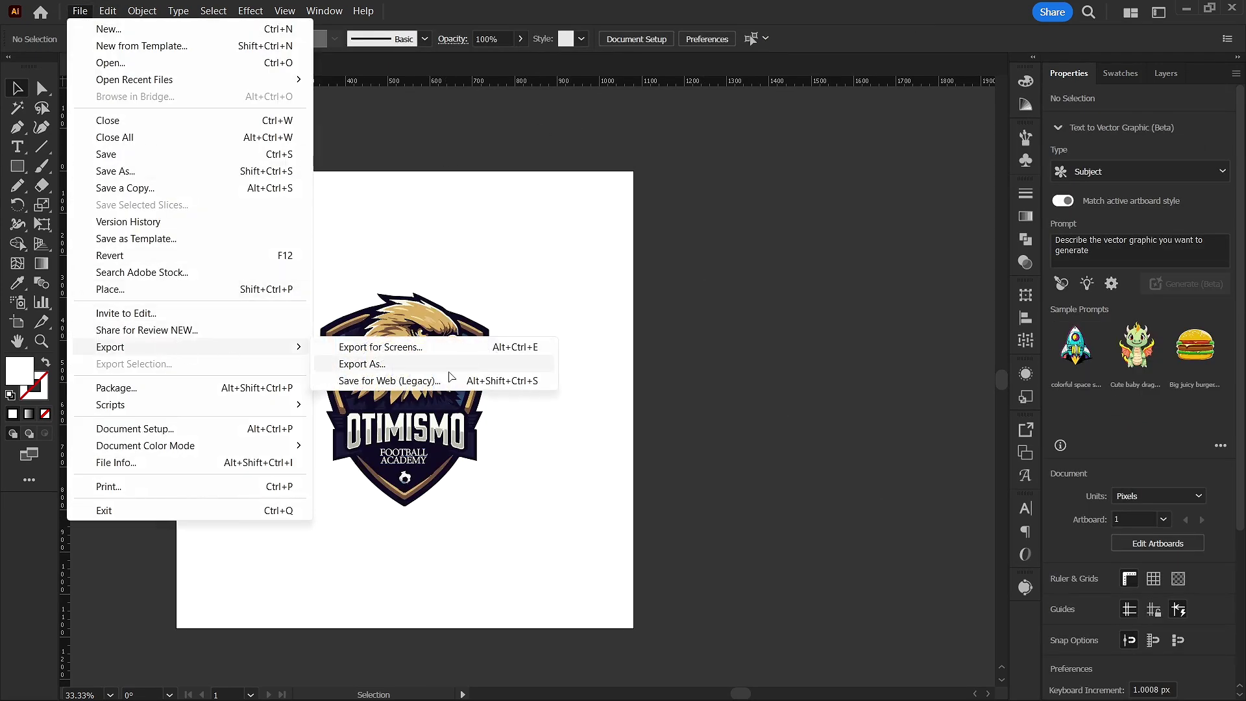
{"action": "left_click", "coordinate": [527, 365]}
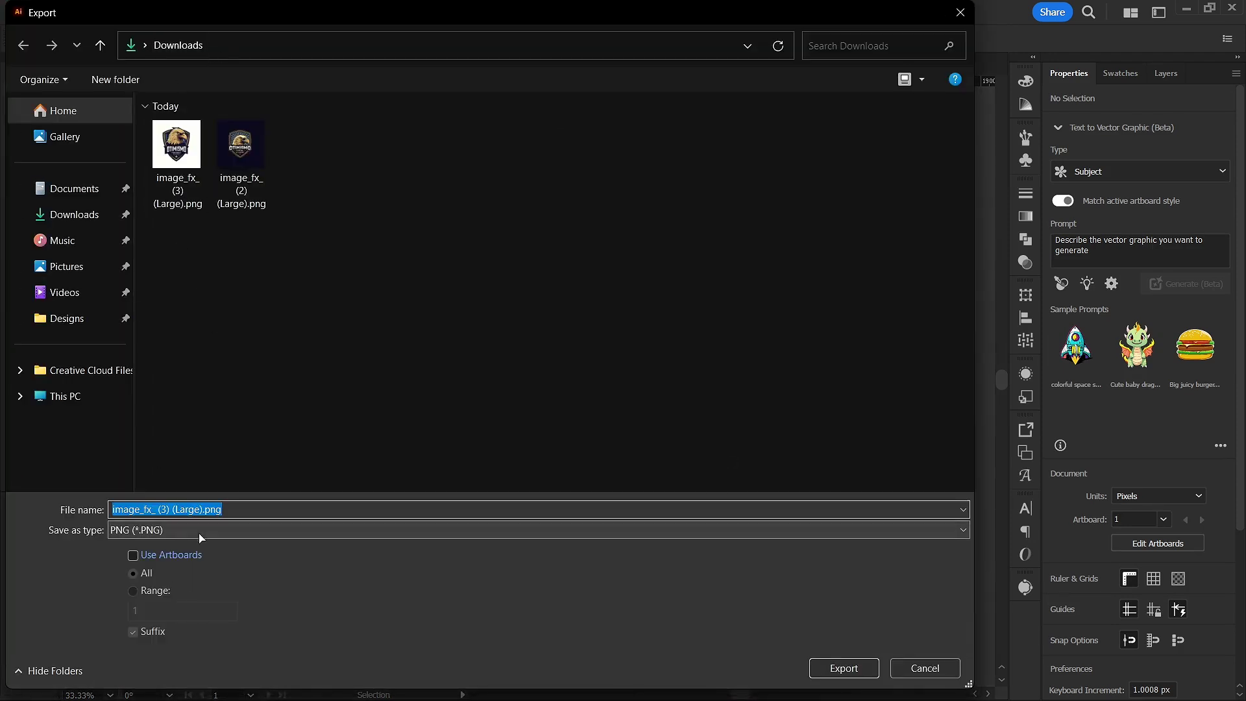
{"action": "left_click", "coordinate": [837, 669]}
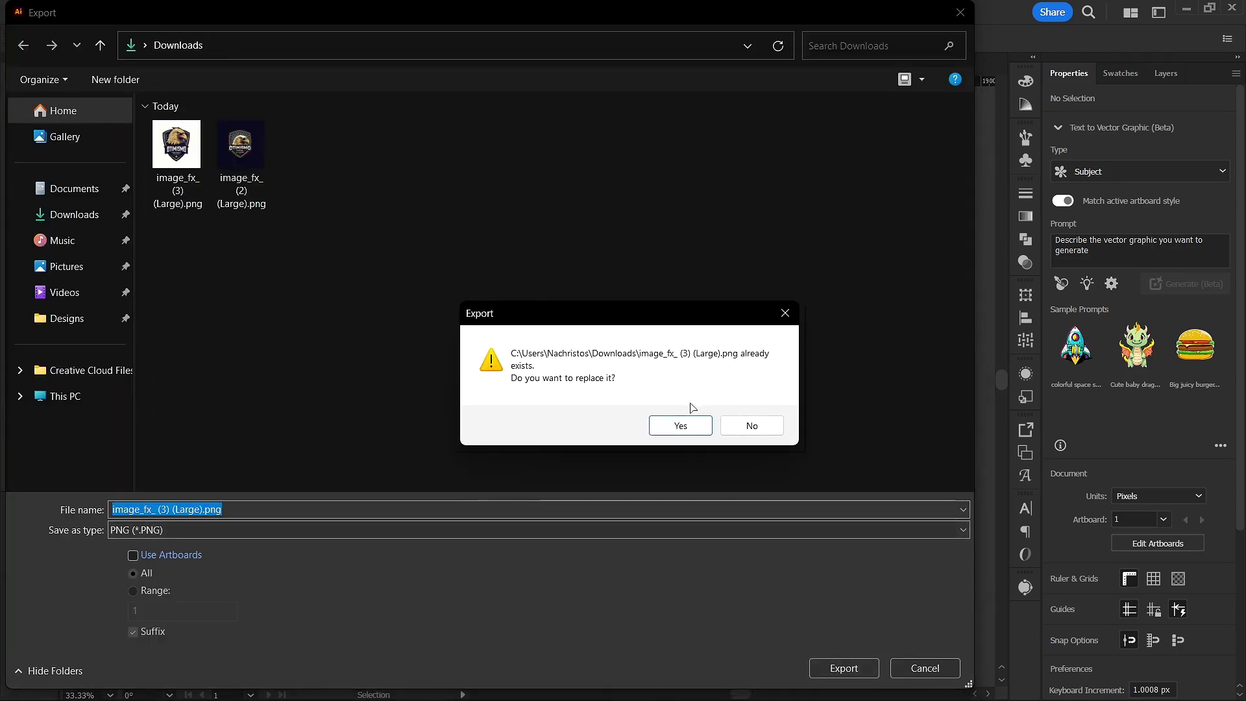
{"action": "left_click", "coordinate": [748, 425]}
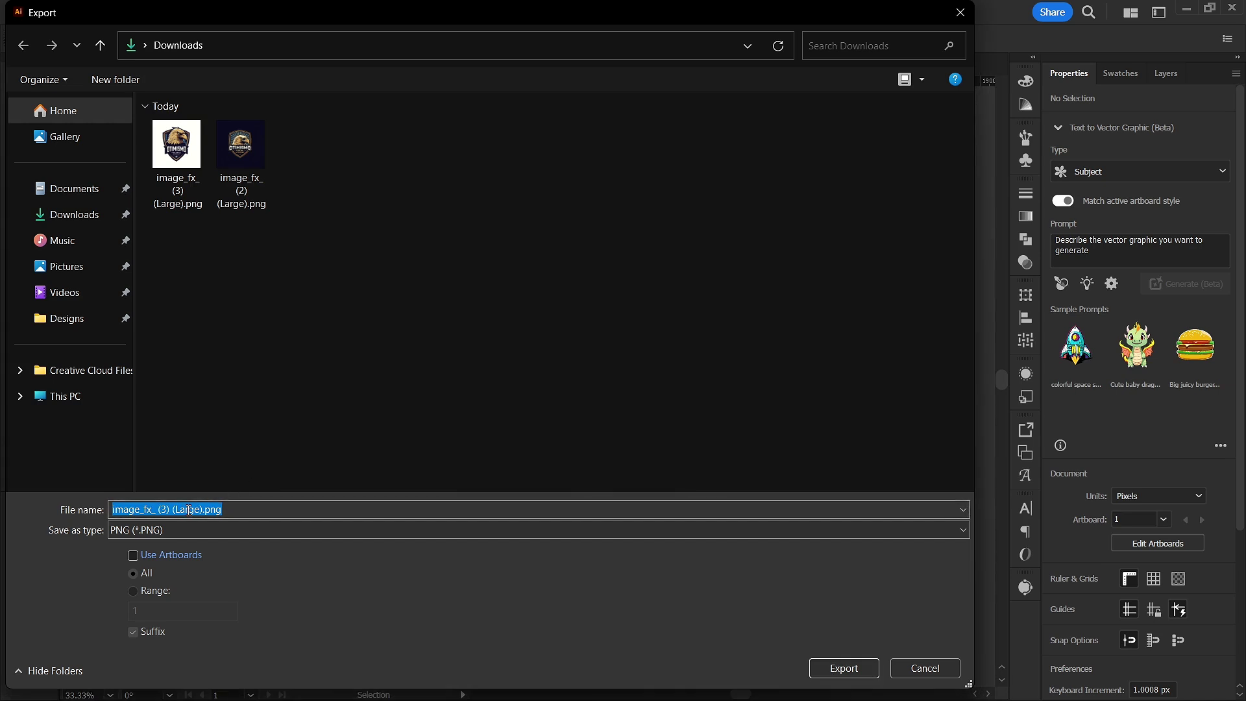
Name the export LOGO PNG and export it at 1000 ppi with type-optimized anti-aliasing and a transparent background
{"action": "left_click", "coordinate": [188, 510]}
{"action": "key", "text": "ctrl+a"}
{"action": "type", "text": "LOGO PN"}
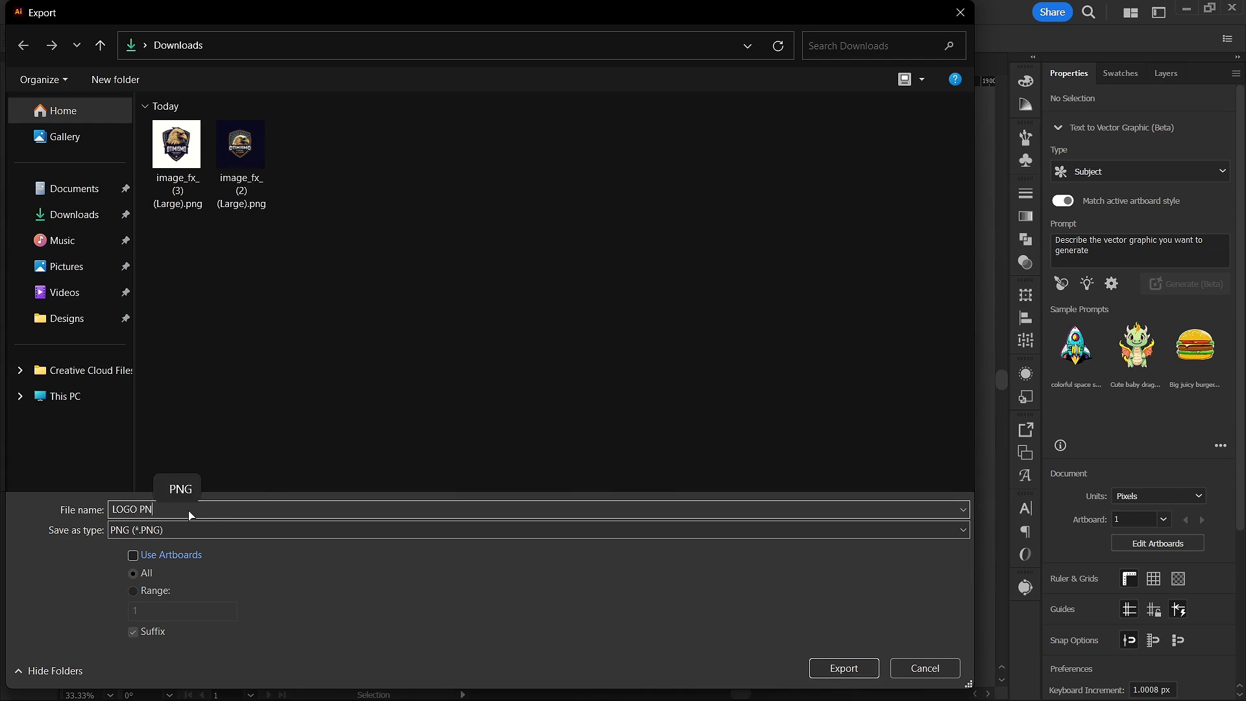
{"action": "type", "text": "G"}
{"action": "key", "text": "Return"}
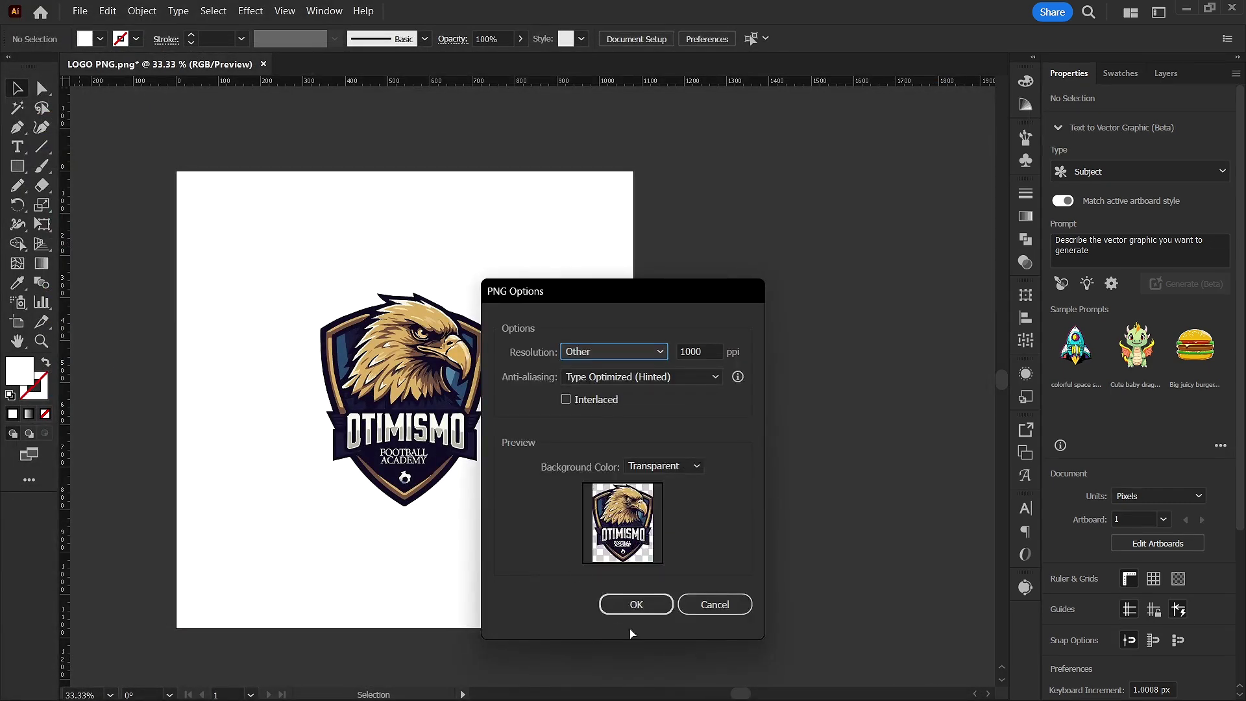
{"action": "left_click", "coordinate": [635, 604]}
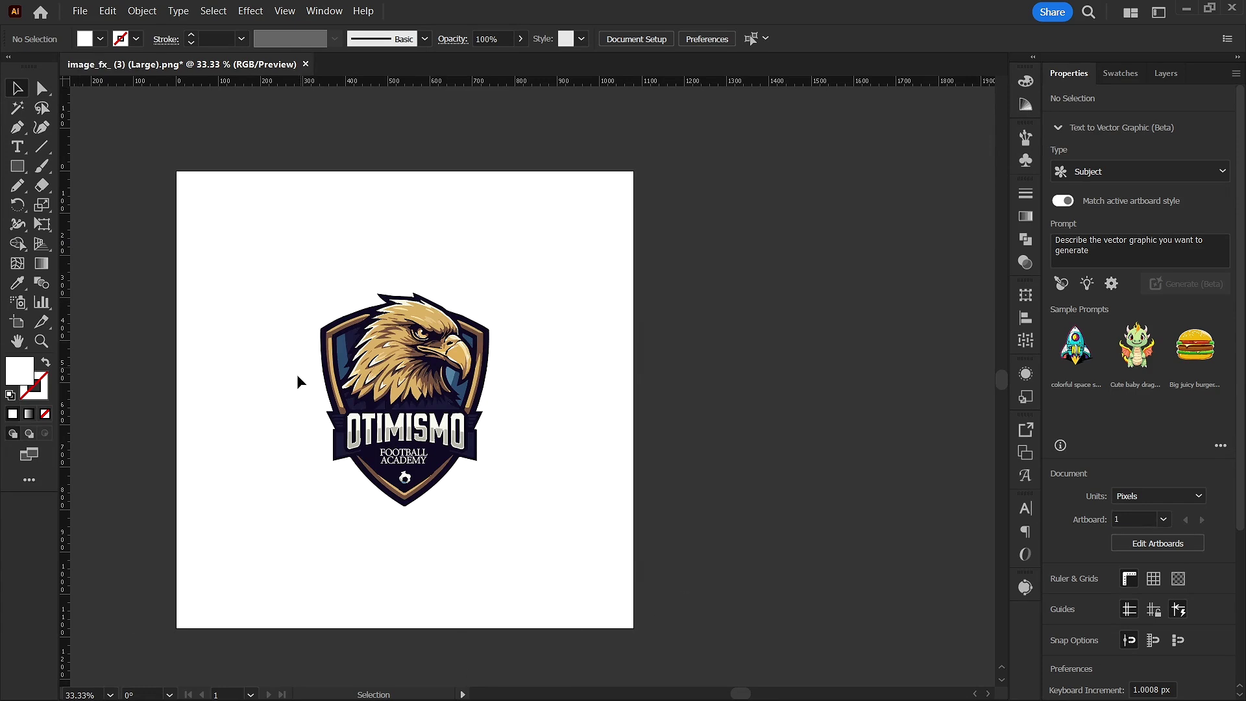
{"action": "scroll", "coordinate": [363, 425], "scroll_direction": "down", "scroll_amount": 2}
{"action": "scroll", "coordinate": [393, 409], "scroll_direction": "up", "scroll_amount": 2}
{"action": "scroll", "coordinate": [386, 415], "scroll_direction": "down", "scroll_amount": 2}
{"action": "scroll", "coordinate": [382, 405], "scroll_direction": "up", "scroll_amount": 2}
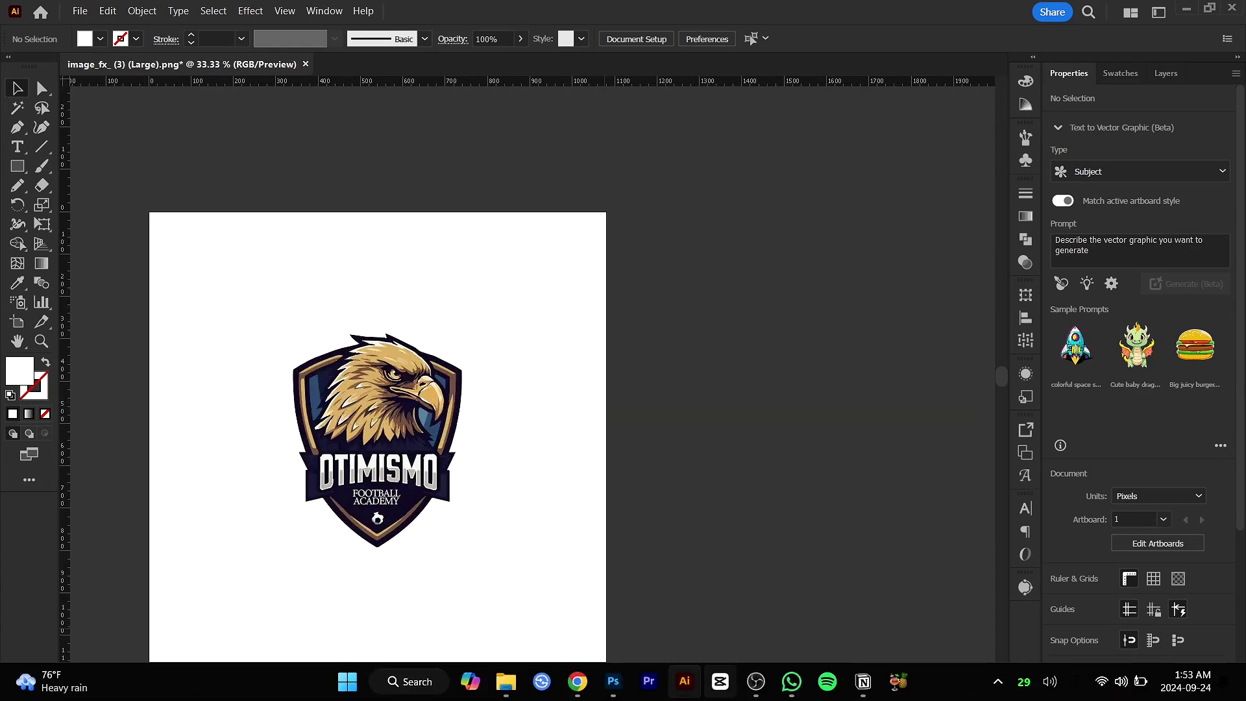
Switch to Photoshop and create a new 10 × 10 inch document at 100 pixels per centimetre
{"action": "left_click", "coordinate": [612, 681]}
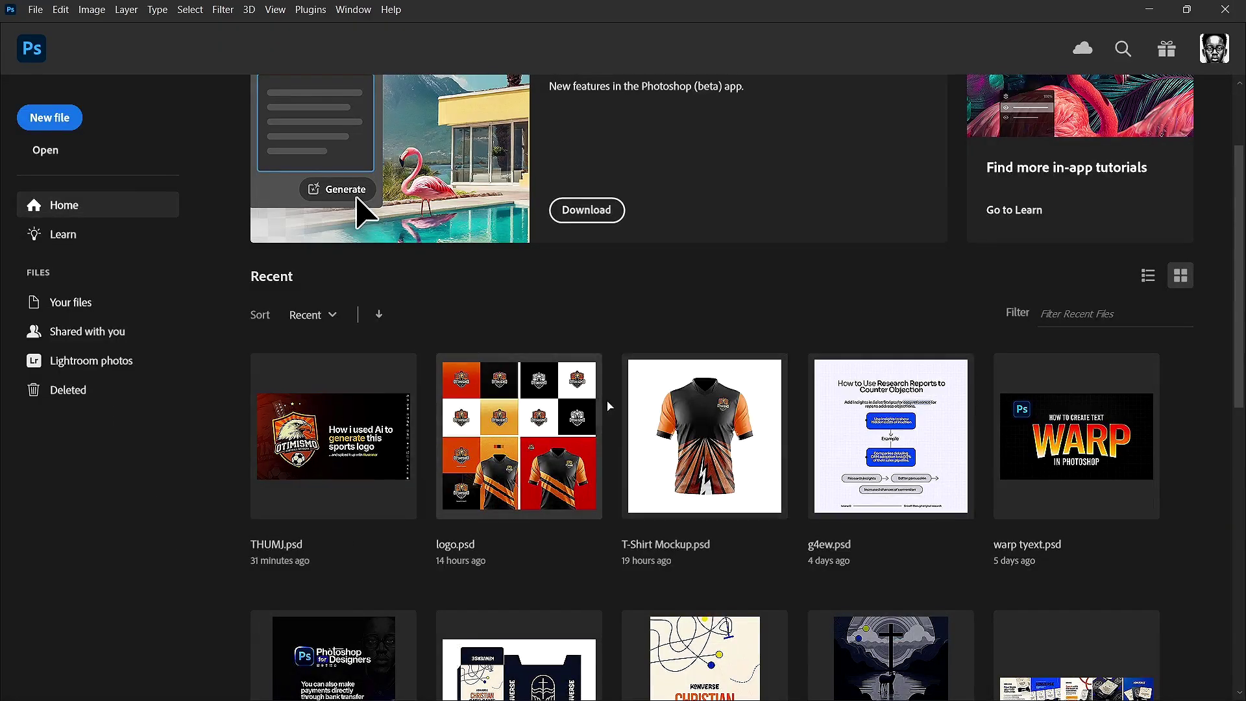
{"action": "scroll", "coordinate": [589, 405], "scroll_direction": "down", "scroll_amount": 1}
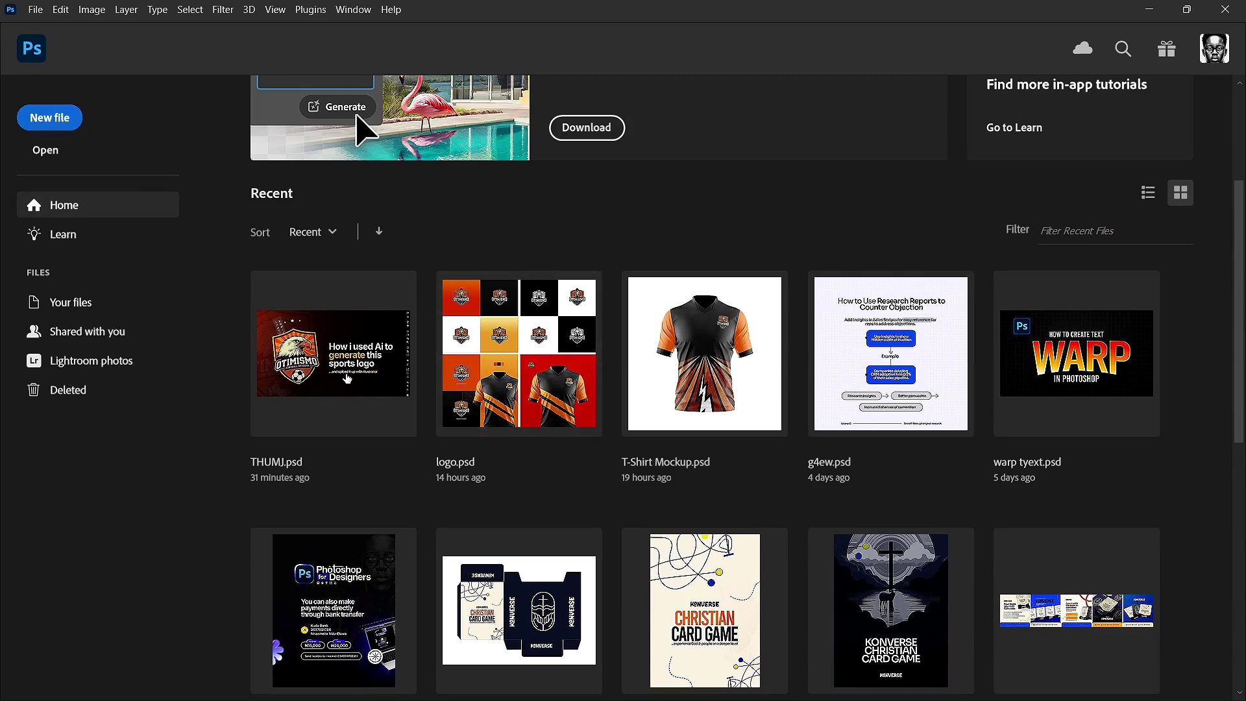
{"action": "key", "text": "ctrl+n"}
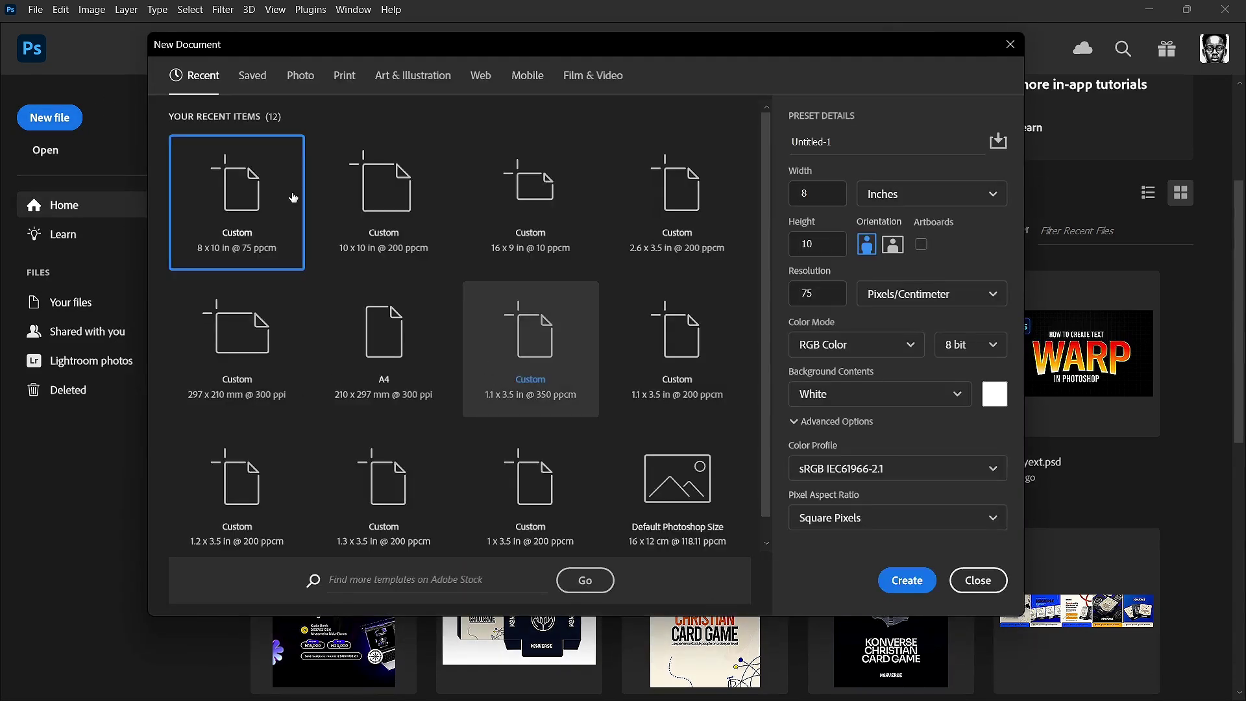
{"action": "left_click", "coordinate": [401, 242]}
{"action": "left_click_drag", "start_coordinate": [819, 294], "coordinate": [787, 298]}
{"action": "type", "text": "100"}
{"action": "key", "text": "Return"}
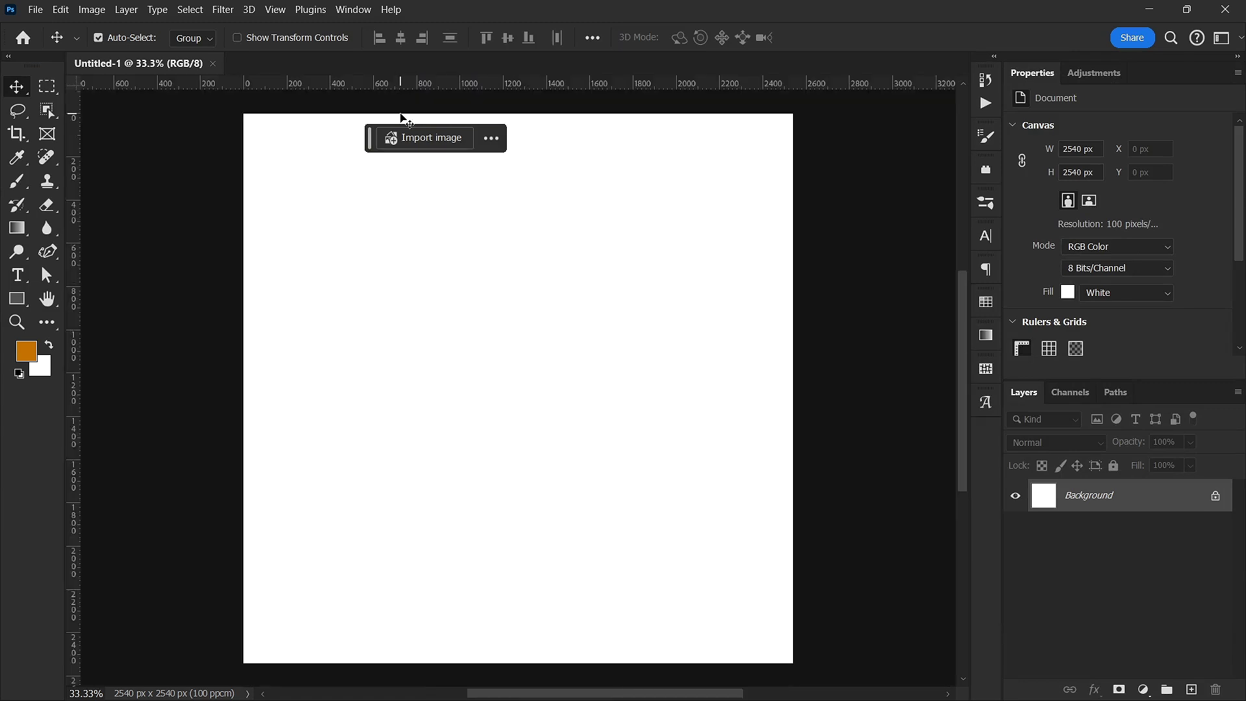
Place LOGO PNG.png from Downloads into the blank document at its default size and position
{"action": "left_click", "coordinate": [403, 136]}
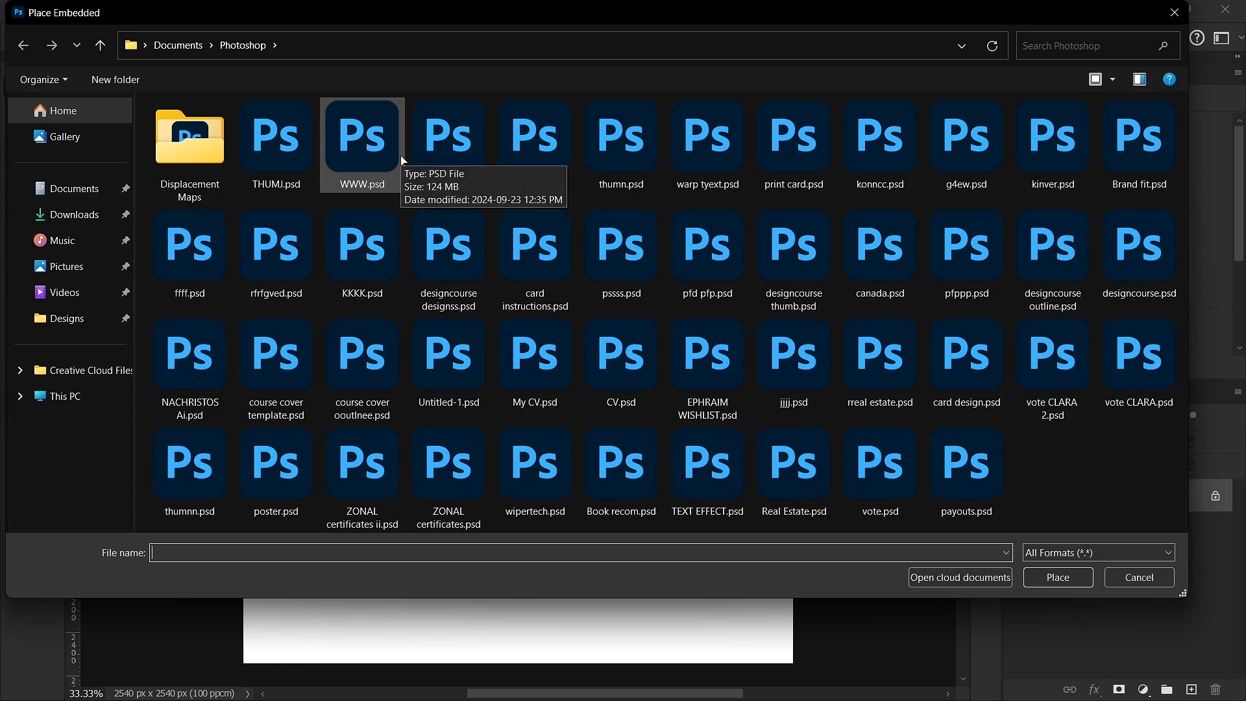
{"action": "left_click", "coordinate": [73, 215]}
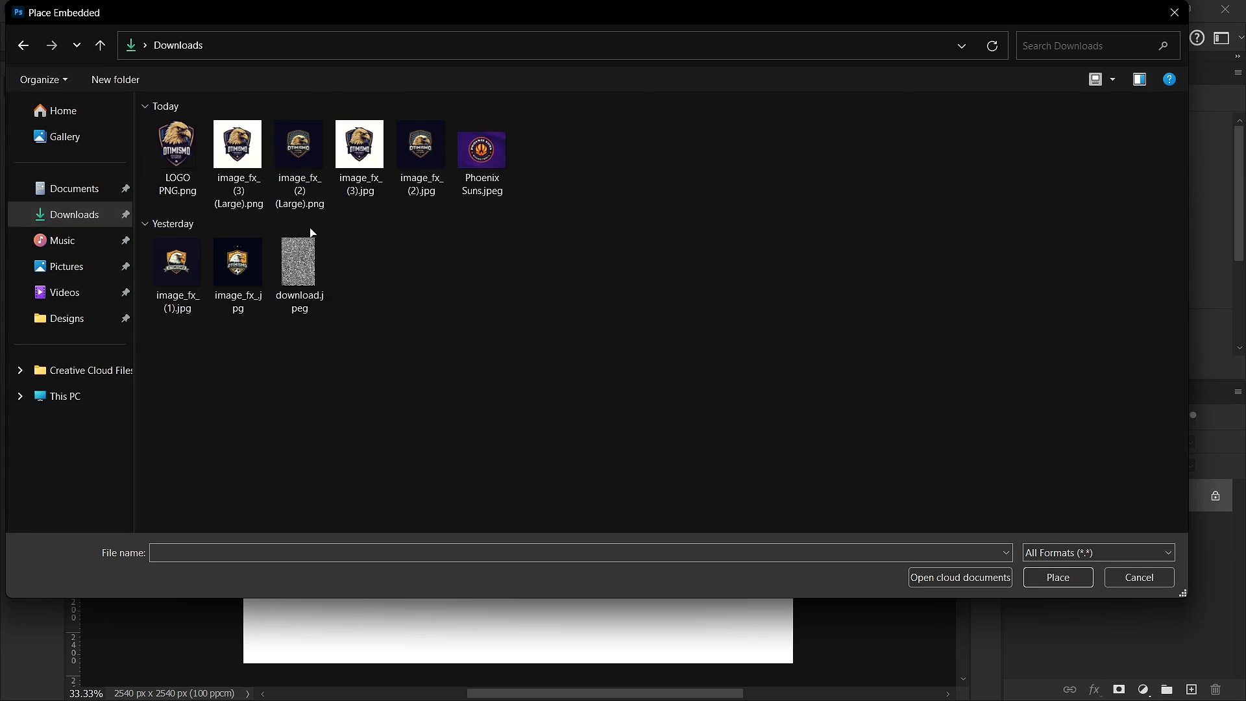
{"action": "double_click", "coordinate": [178, 170]}
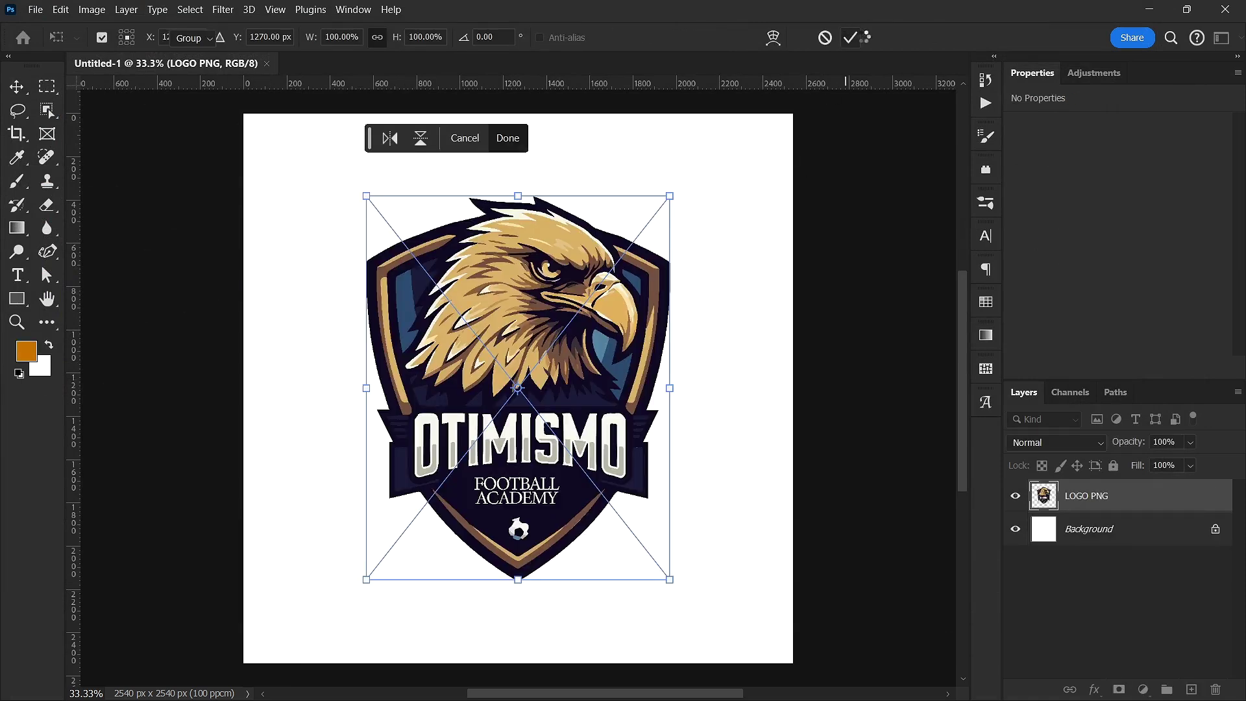
{"action": "key", "text": "Return"}
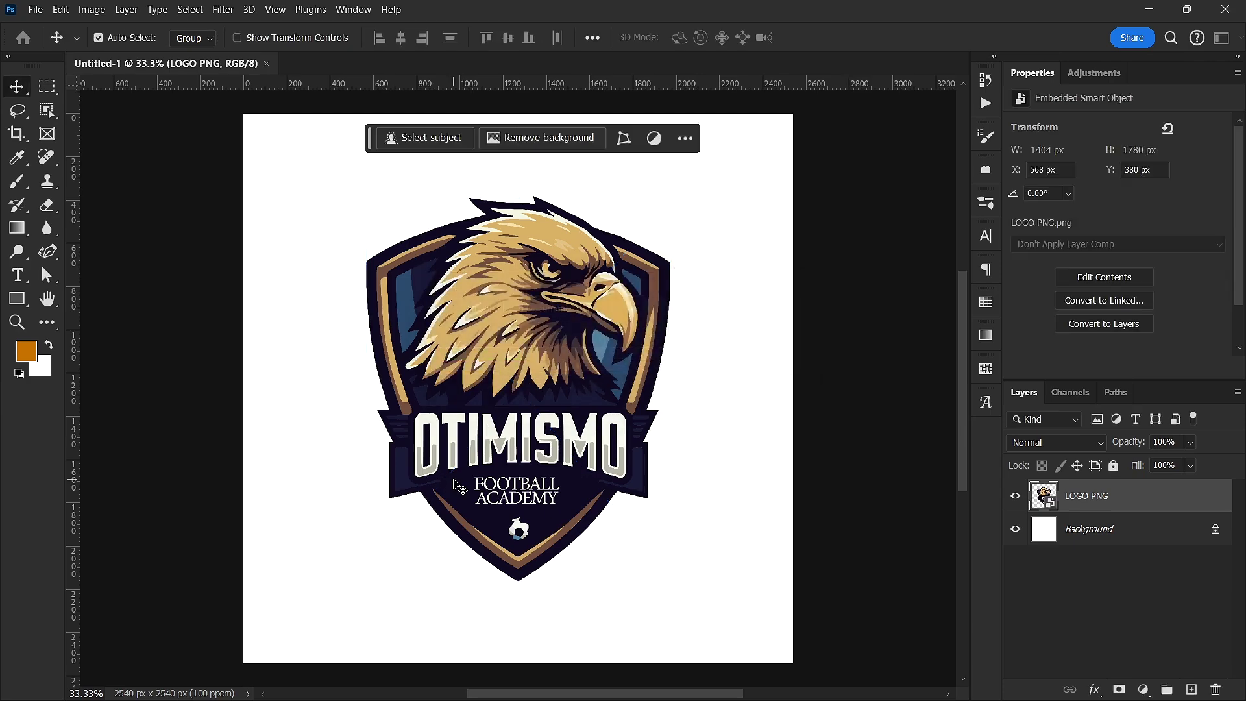
Examine the edges of the placed logo's OTIMISMO lettering up close
{"action": "scroll", "coordinate": [500, 470], "scroll_direction": "down", "scroll_amount": 2, "text": "alt"}
{"action": "scroll", "coordinate": [499, 470], "scroll_direction": "up", "scroll_amount": 3, "text": "alt"}
{"action": "scroll", "coordinate": [487, 454], "scroll_direction": "up", "scroll_amount": 1, "text": "alt"}
{"action": "scroll", "coordinate": [481, 448], "scroll_direction": "down", "scroll_amount": 1, "text": "alt"}
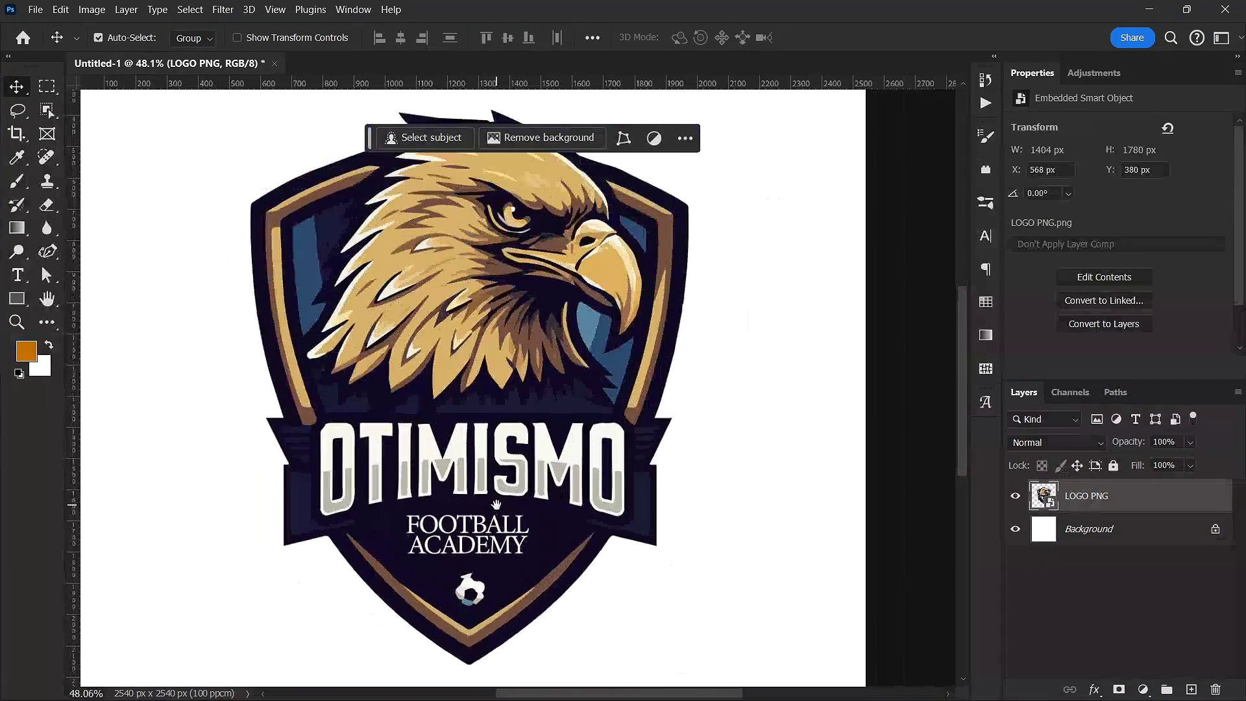
{"action": "scroll", "coordinate": [473, 440], "scroll_direction": "up", "scroll_amount": 4, "text": "alt"}
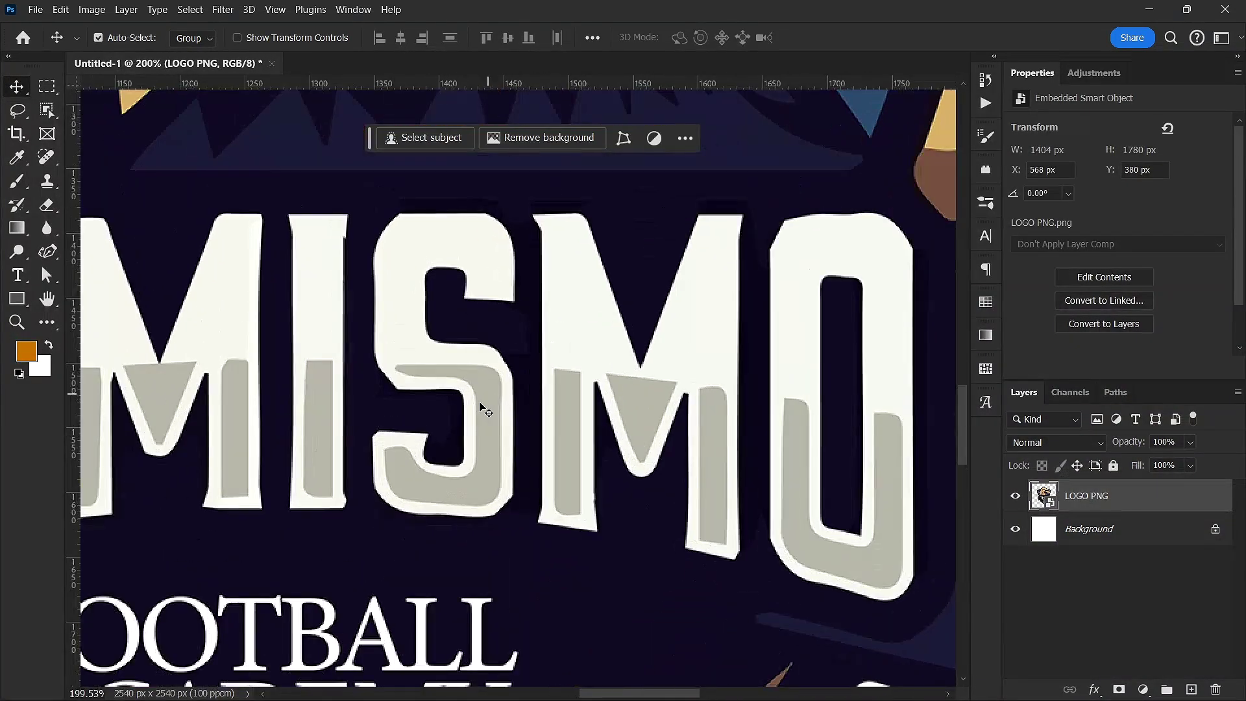
{"action": "scroll", "coordinate": [425, 431], "scroll_direction": "down", "scroll_amount": 5, "text": "alt"}
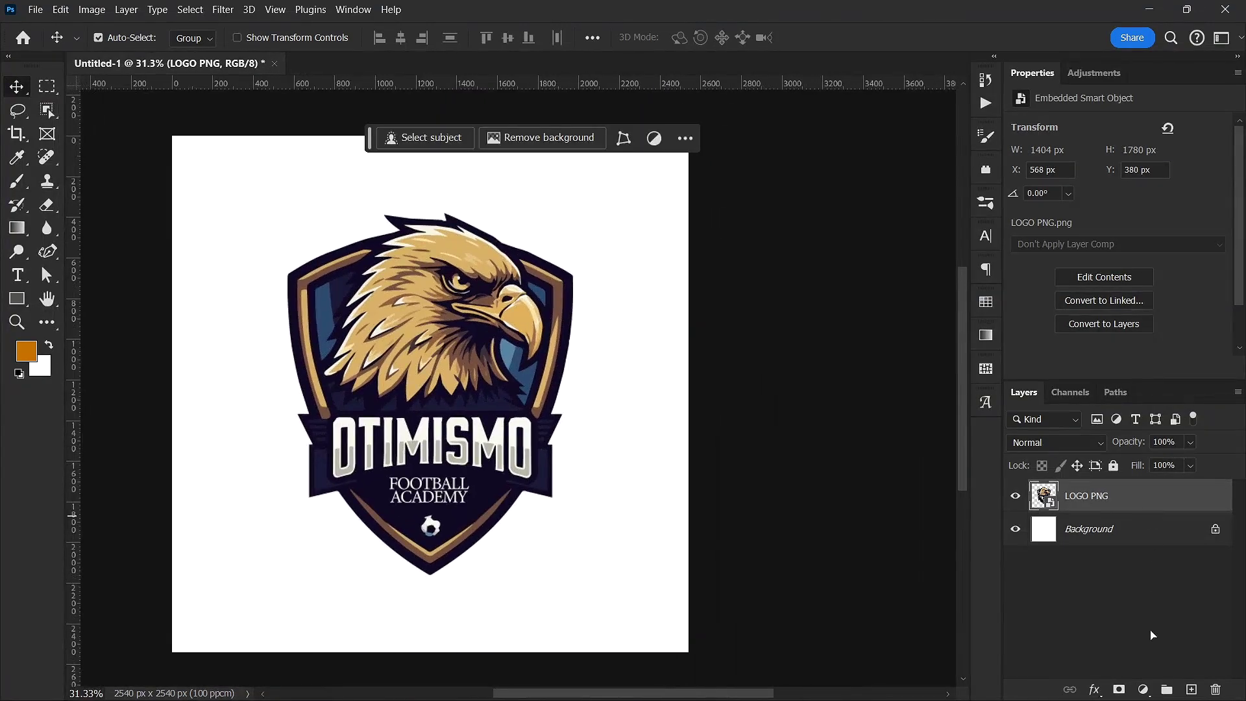
Add a Solid Color fill layer above the Background, sampling the eagle's gold and shifting it to a brighter golden yellow
{"action": "left_click", "coordinate": [1192, 541]}
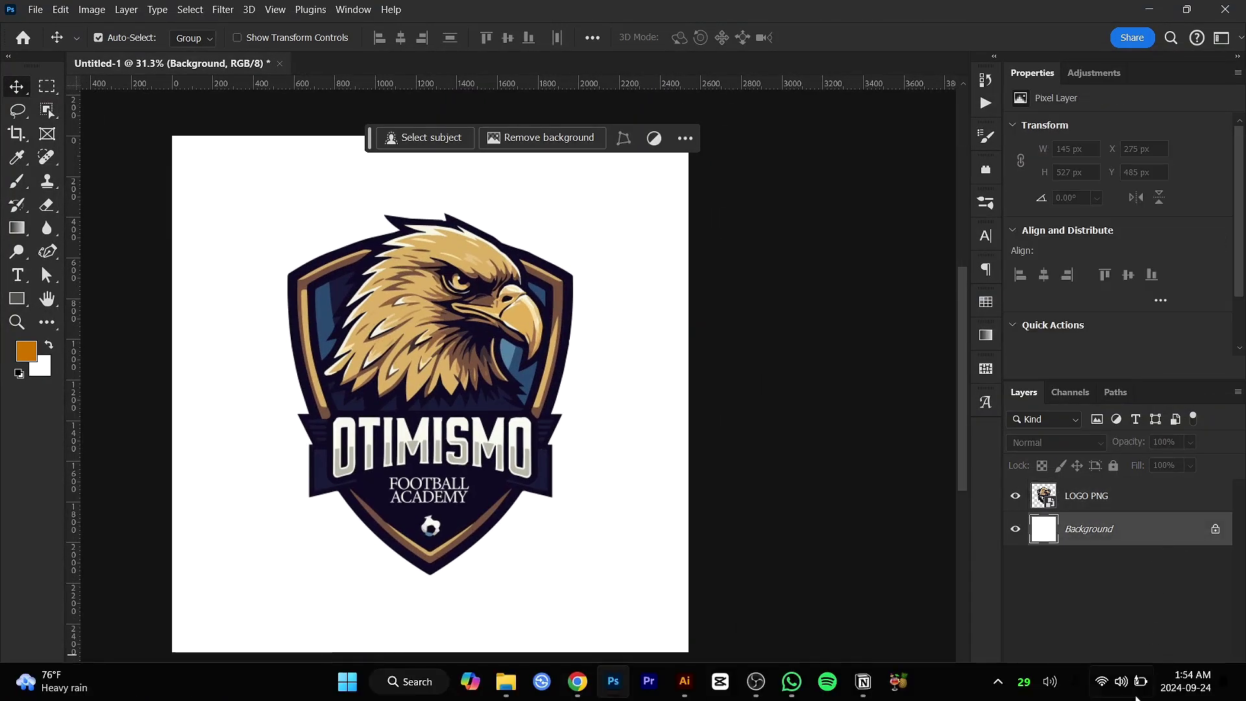
{"action": "left_click", "coordinate": [1143, 690]}
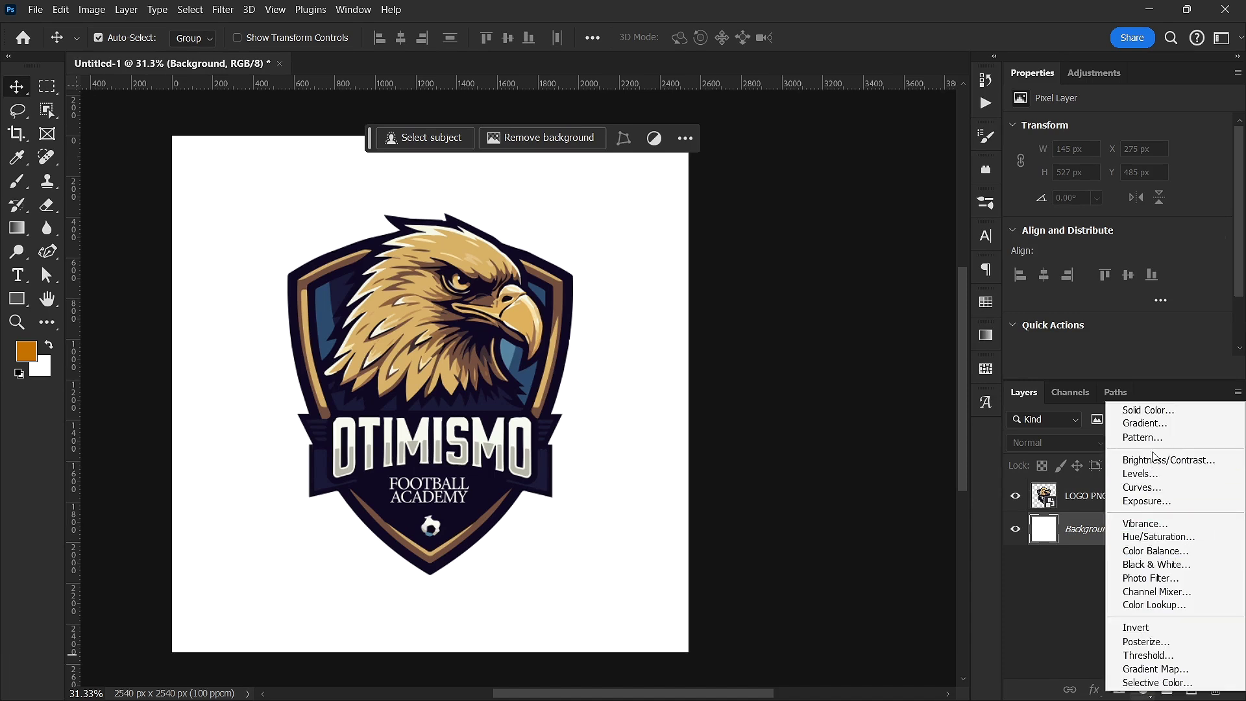
{"action": "left_click", "coordinate": [1142, 412]}
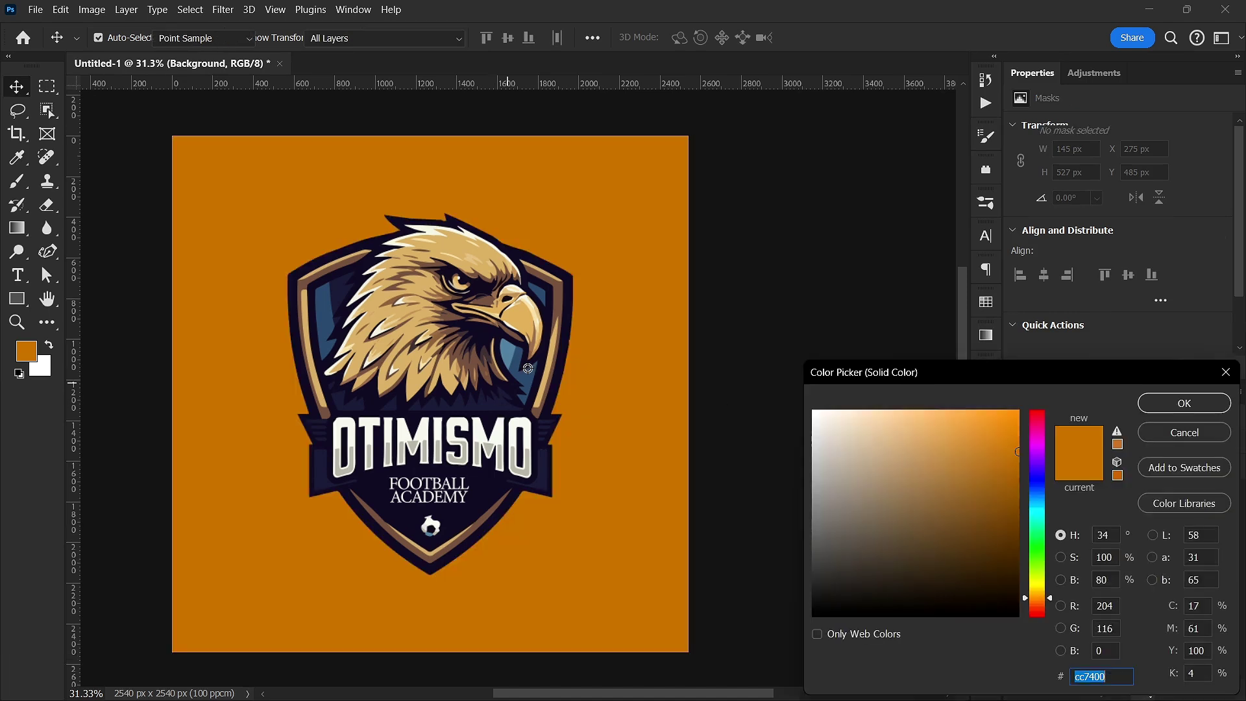
{"action": "left_click", "coordinate": [528, 379]}
{"action": "left_click", "coordinate": [519, 366]}
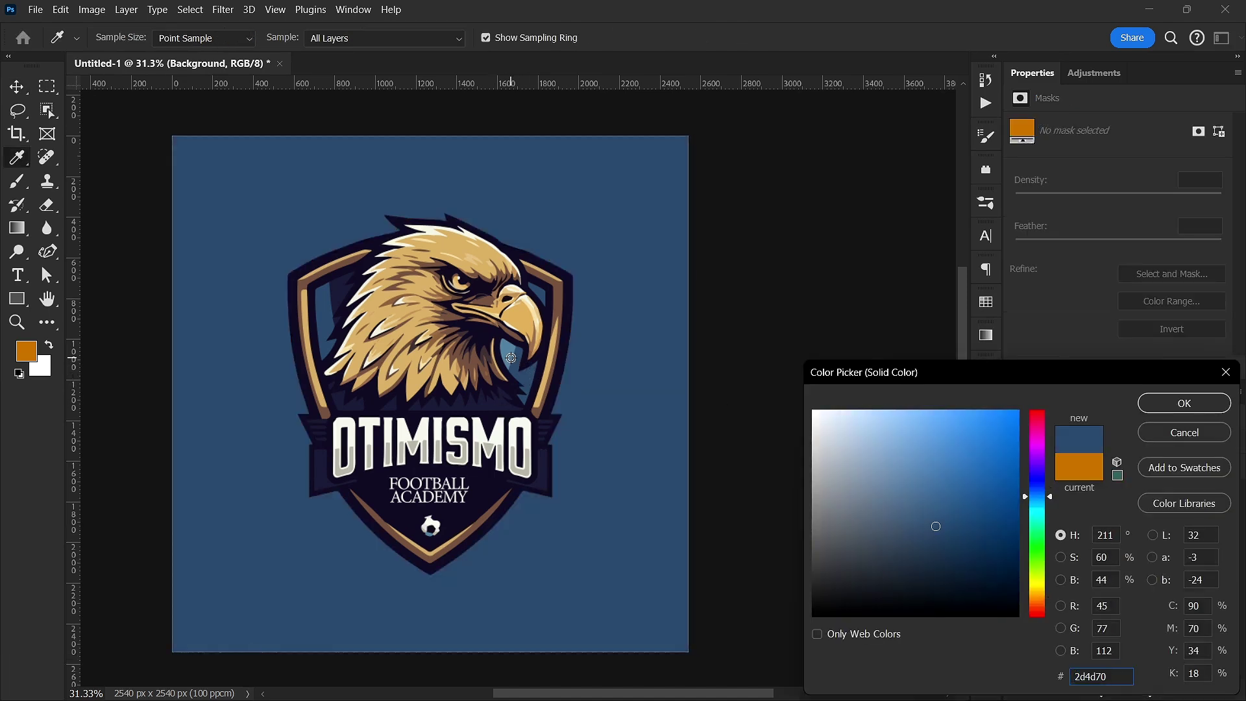
{"action": "left_click", "coordinate": [511, 357]}
{"action": "left_click", "coordinate": [483, 306]}
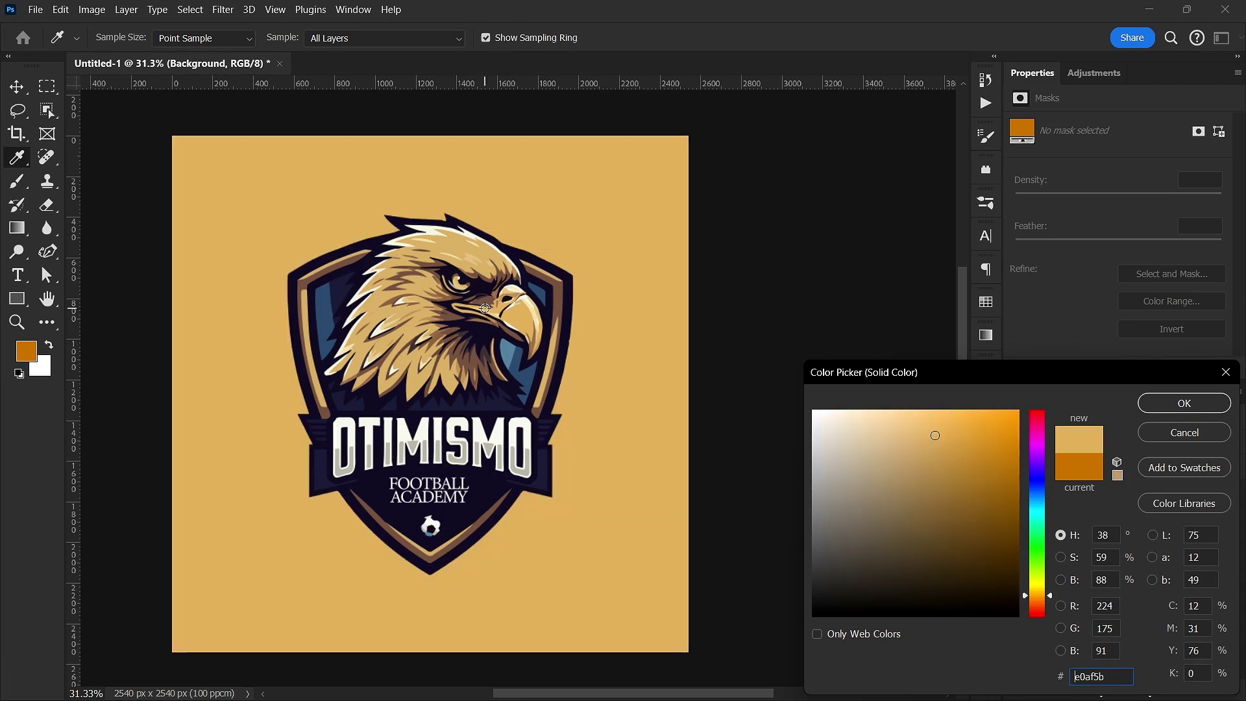
{"action": "mouse_move", "coordinate": [951, 426]}
{"action": "left_mouse_down"}
{"action": "mouse_move", "coordinate": [977, 399]}
{"action": "mouse_move", "coordinate": [960, 392]}
{"action": "left_mouse_up"}
{"action": "left_click", "coordinate": [1184, 403]}
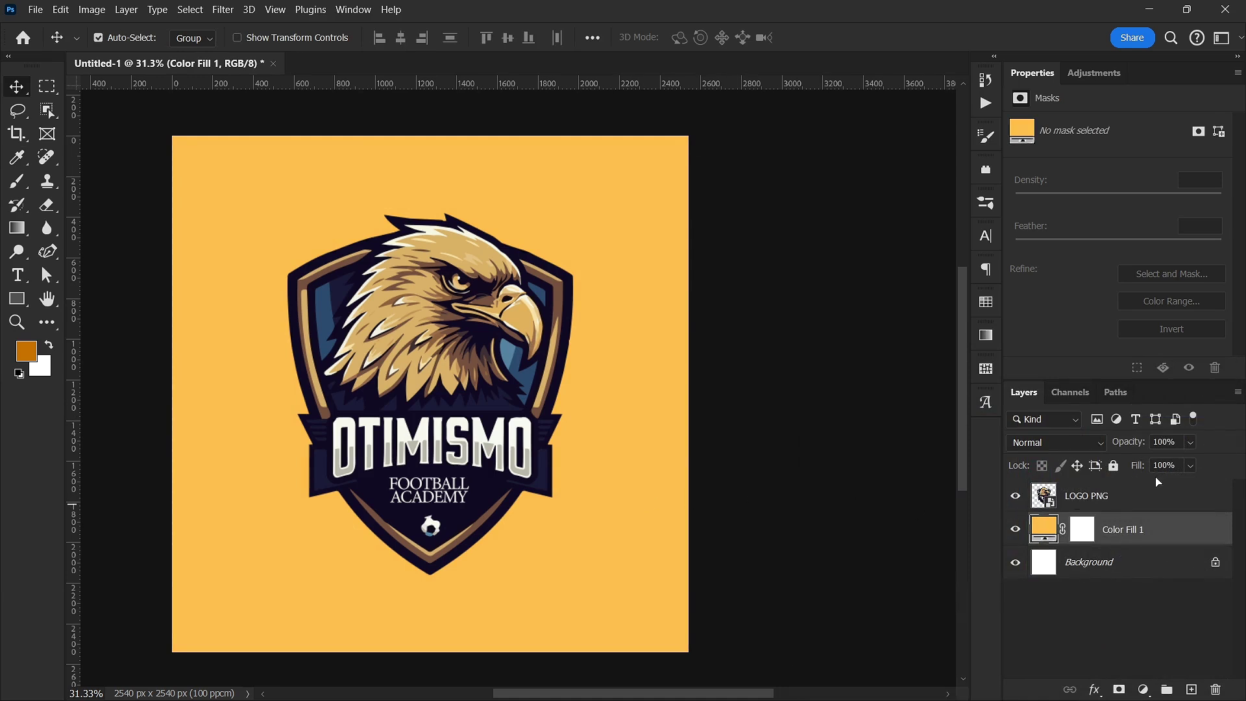
Add a Selective Color adjustment above the logo with Reds at Cyan -100, Magenta +28, Yellow +57 and Black +41
{"action": "left_click", "coordinate": [1144, 509]}
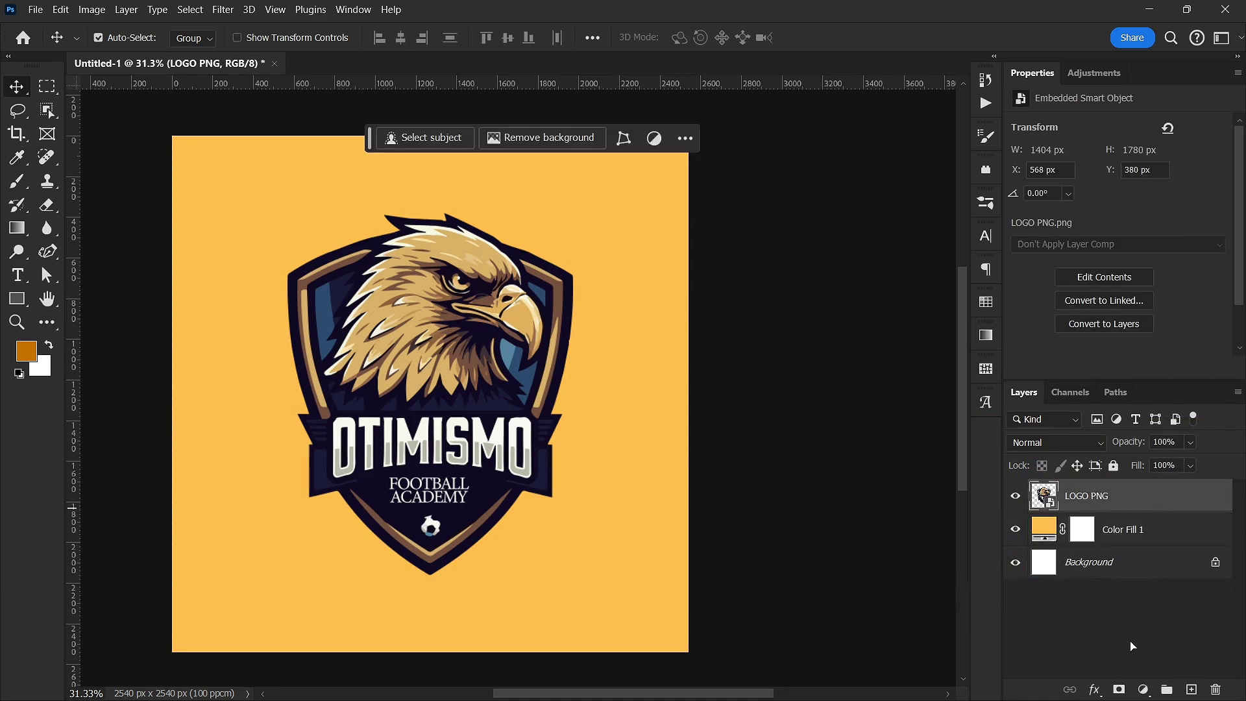
{"action": "left_click", "coordinate": [1144, 690]}
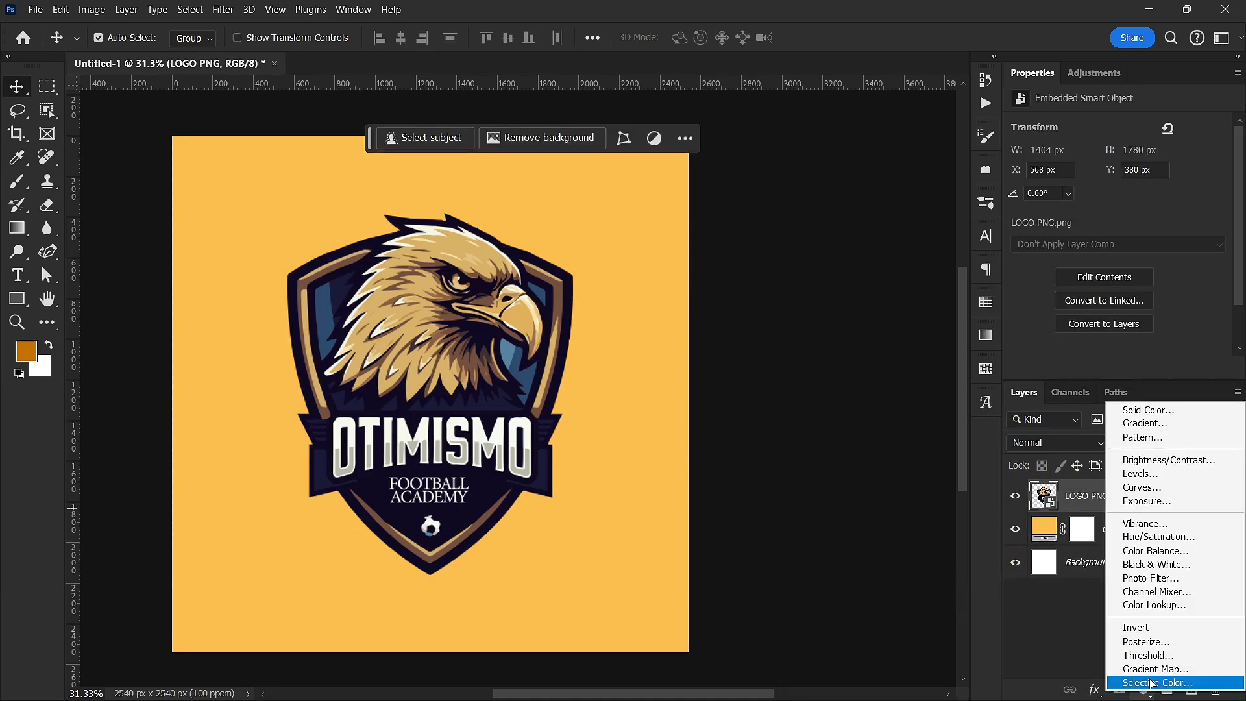
{"action": "left_click", "coordinate": [1152, 683]}
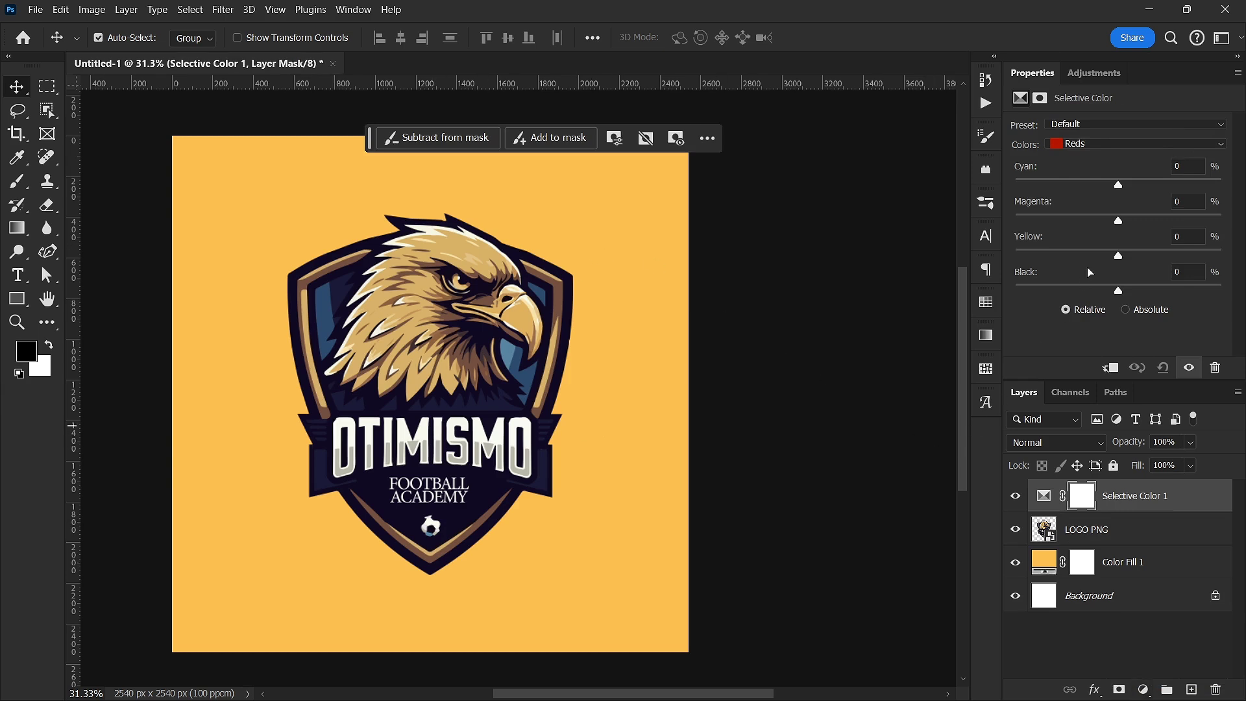
{"action": "left_click", "coordinate": [1047, 493]}
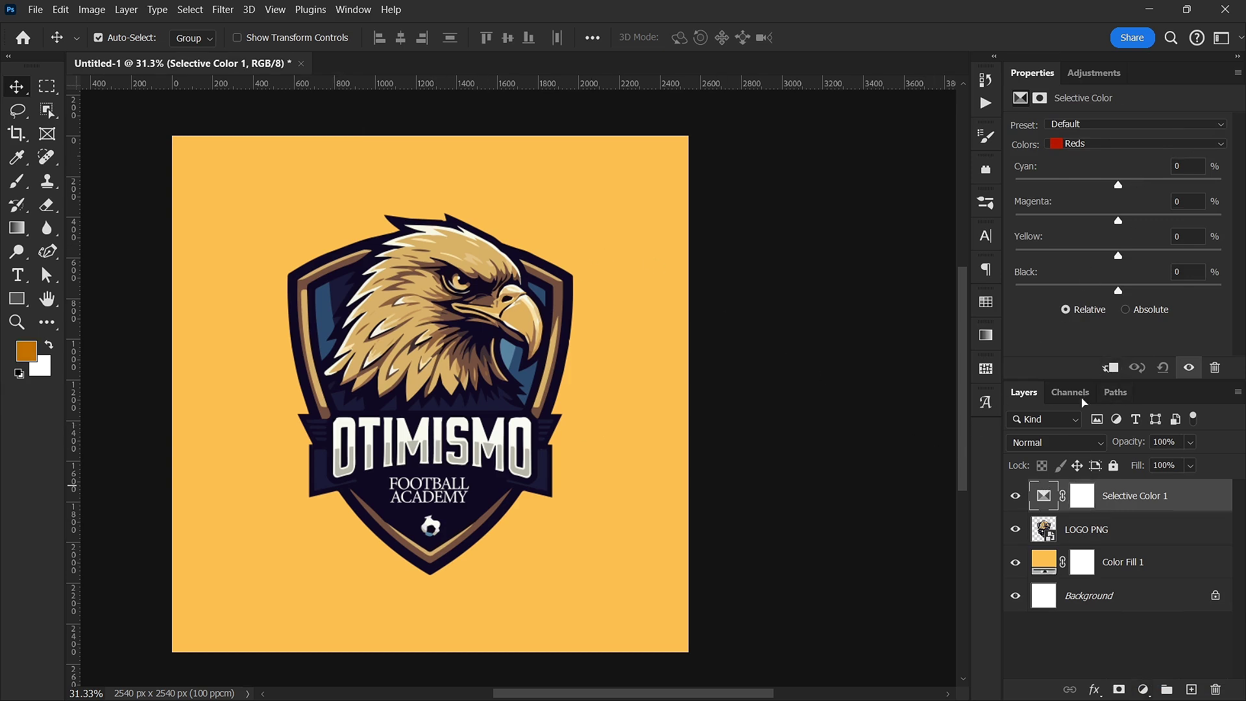
{"action": "left_click_drag", "start_coordinate": [1121, 184], "coordinate": [832, 229]}
{"action": "left_click_drag", "start_coordinate": [1118, 221], "coordinate": [1179, 257]}
{"action": "left_click_drag", "start_coordinate": [1119, 290], "coordinate": [1162, 307]}
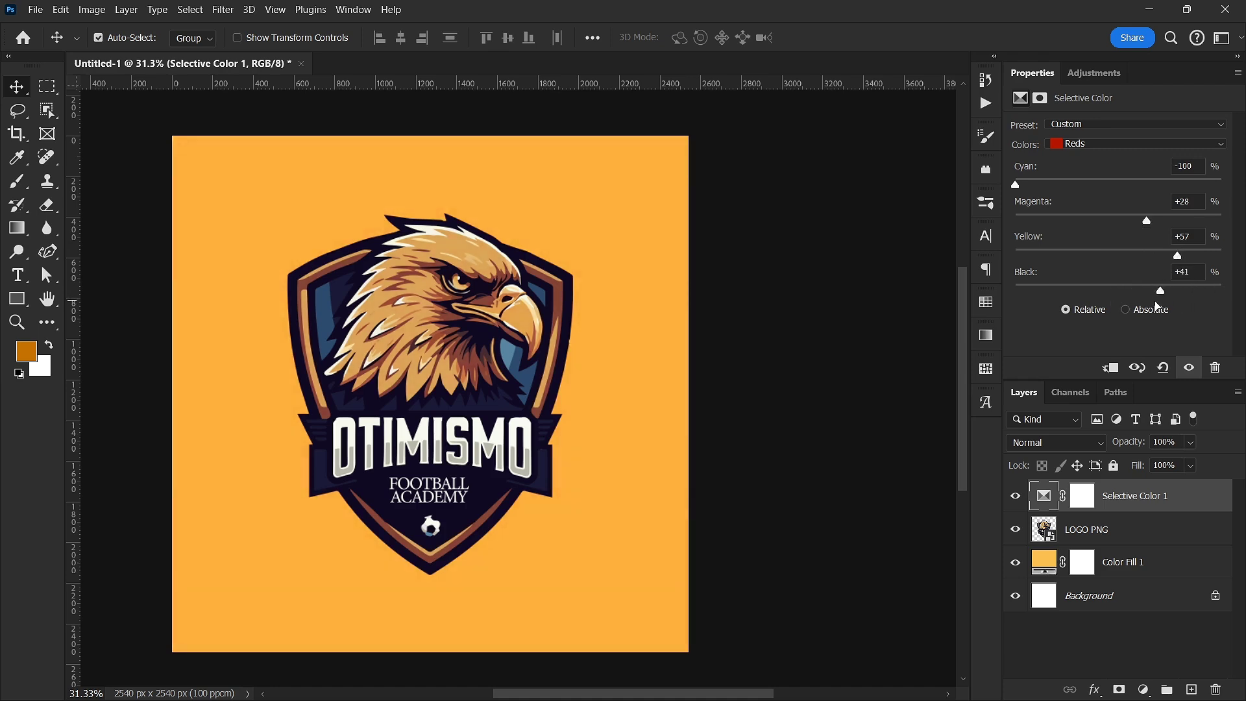
Set the Selective Color adjustment's Blues to +100 for Cyan, Magenta, Yellow and Black
{"action": "left_click", "coordinate": [1059, 145]}
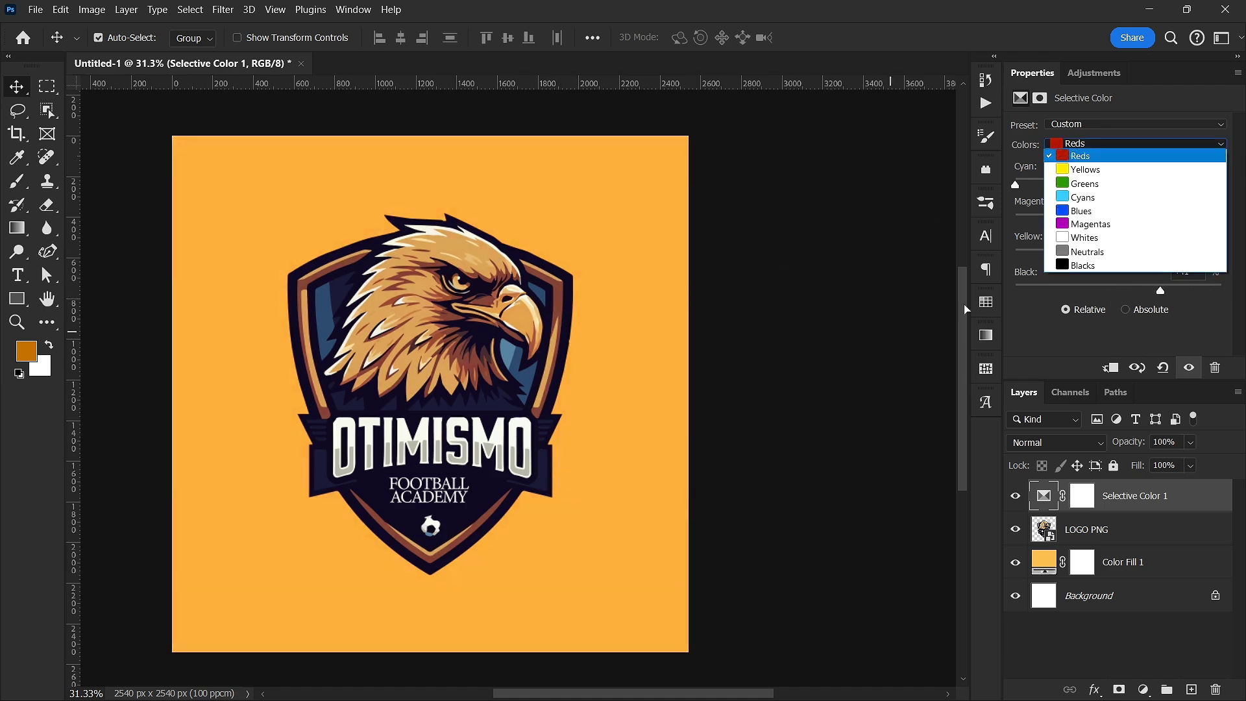
{"action": "left_click", "coordinate": [1081, 211]}
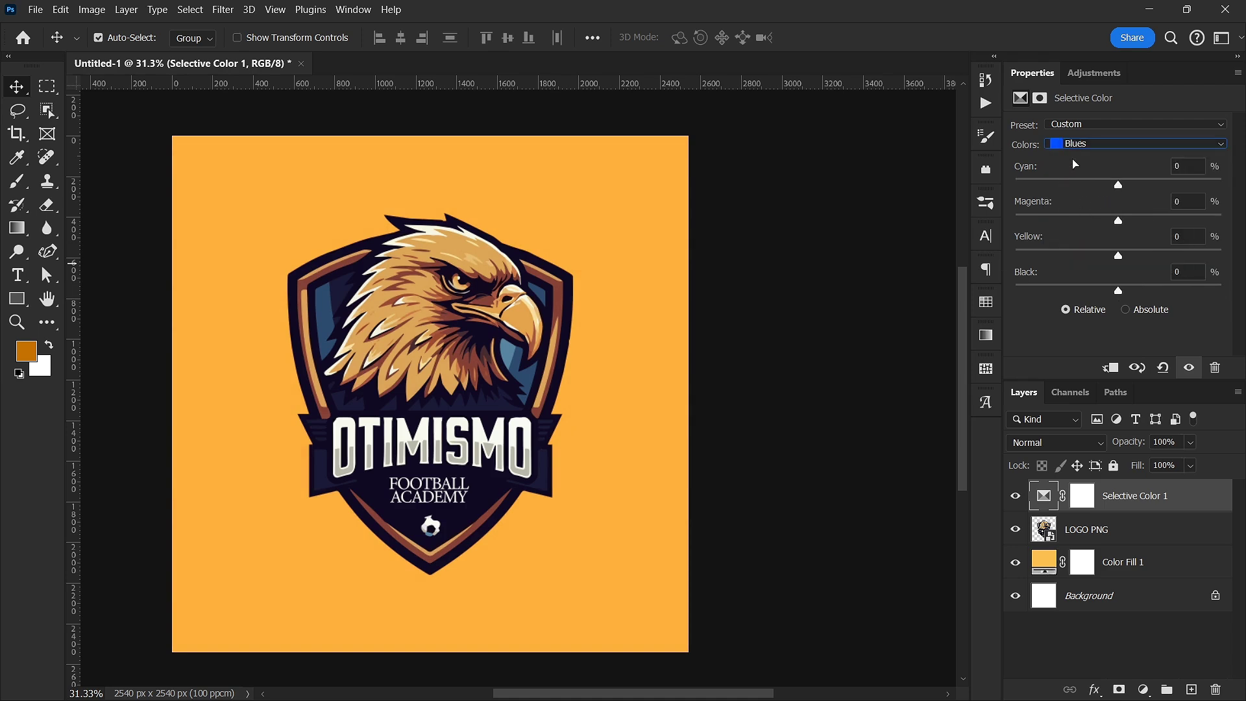
{"action": "left_click_drag", "start_coordinate": [1118, 185], "coordinate": [1224, 184]}
{"action": "left_click_drag", "start_coordinate": [1118, 220], "coordinate": [1223, 221]}
{"action": "left_click_drag", "start_coordinate": [1118, 253], "coordinate": [1224, 292]}
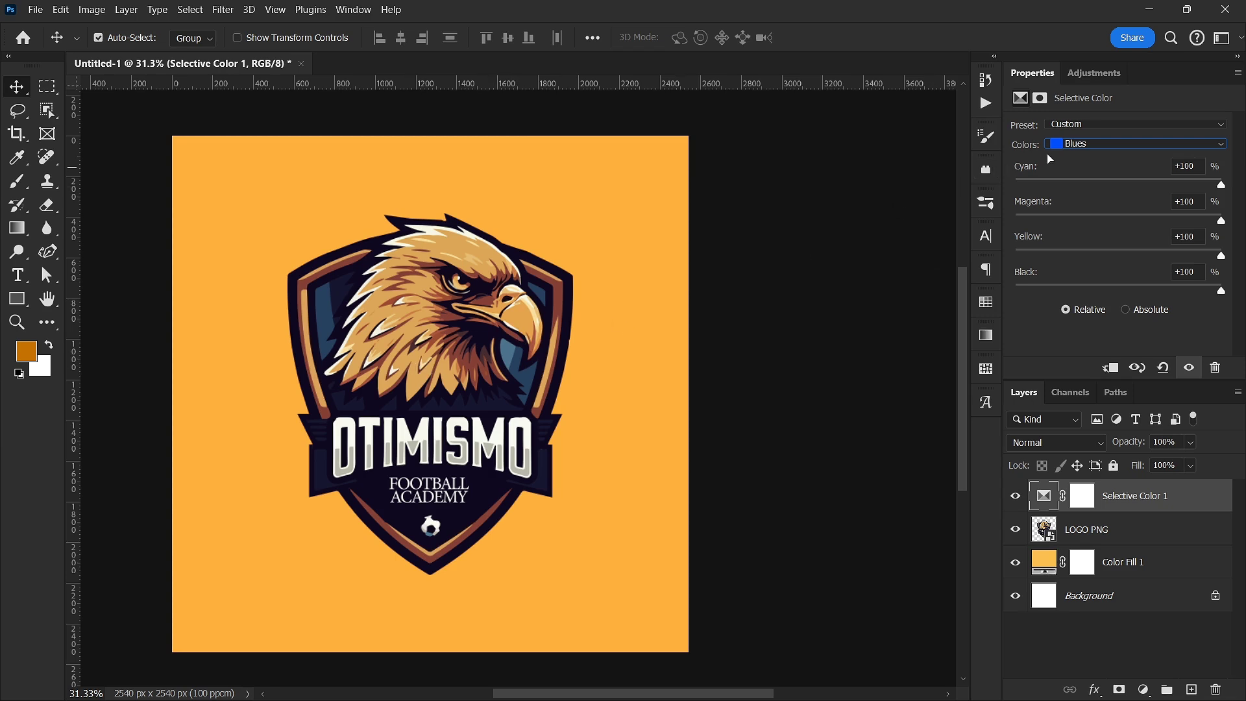
Set the Selective Color Cyans to Cyan +100, Magenta +100, Yellow -100 and Black +100, and compare the artwork with and without the adjustment
{"action": "left_click", "coordinate": [1070, 146]}
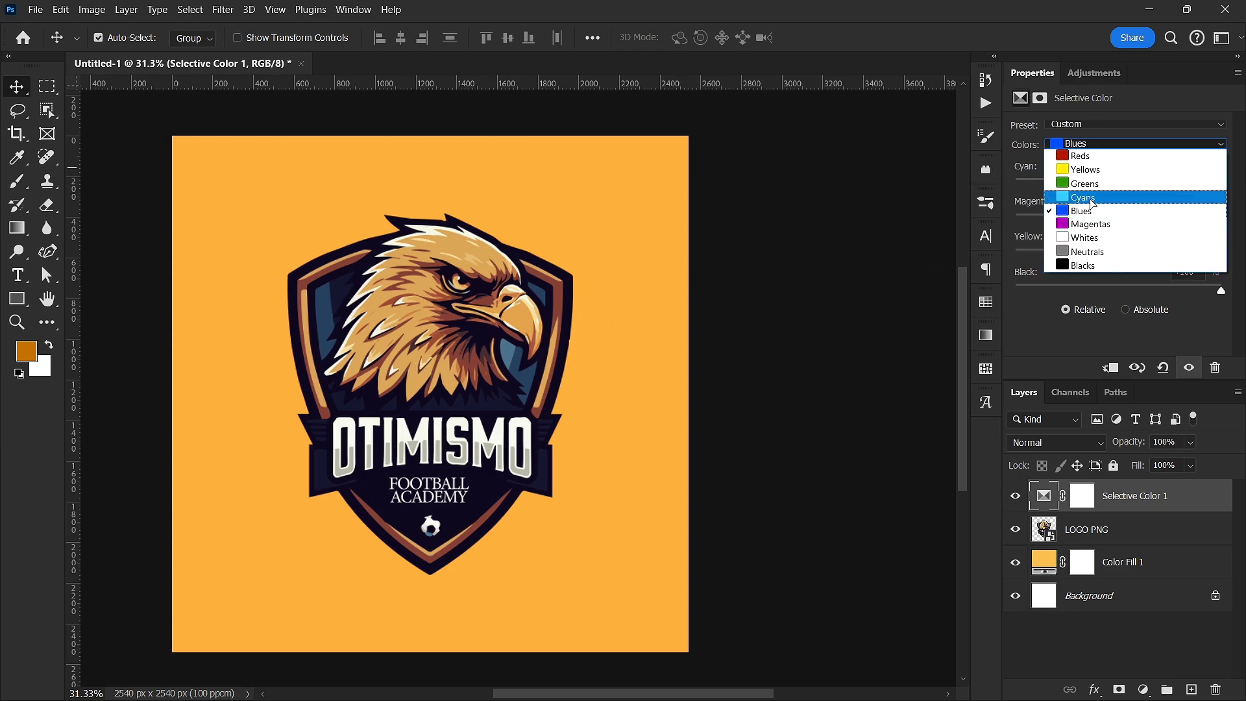
{"action": "left_click", "coordinate": [1082, 197]}
{"action": "left_click_drag", "start_coordinate": [1096, 185], "coordinate": [1221, 187]}
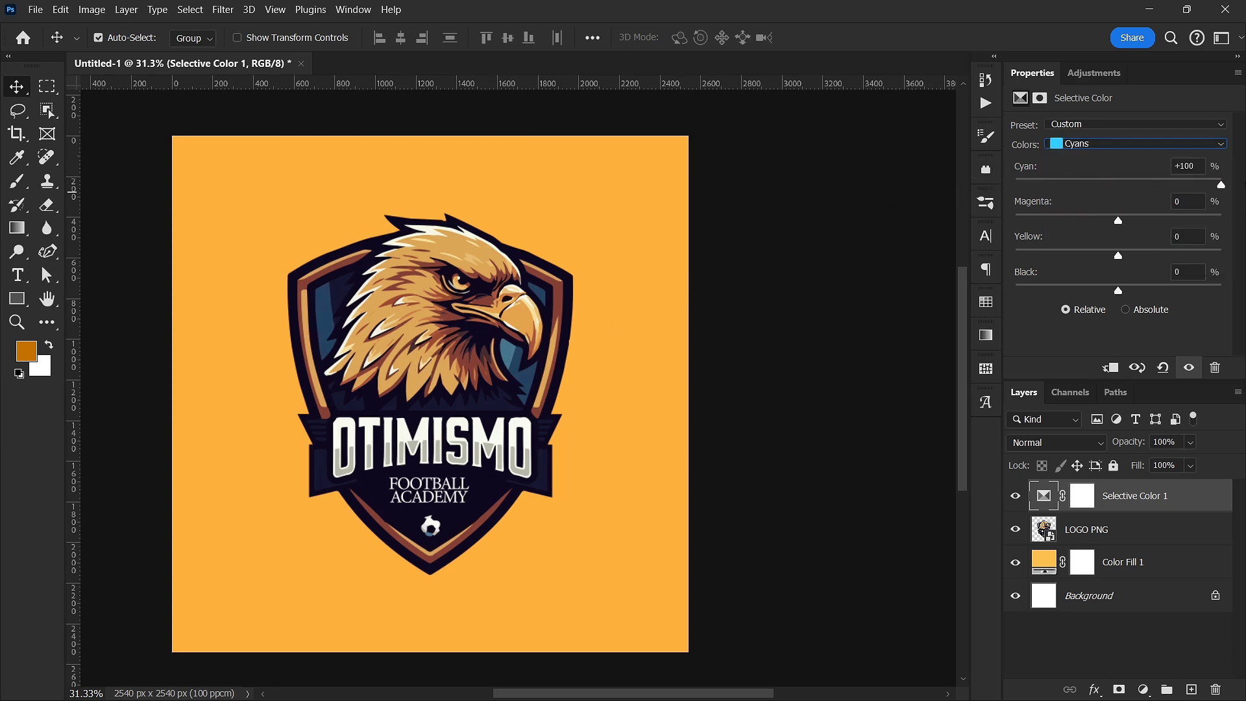
{"action": "left_click_drag", "start_coordinate": [1118, 221], "coordinate": [1222, 220]}
{"action": "left_click_drag", "start_coordinate": [1119, 258], "coordinate": [925, 359]}
{"action": "left_click_drag", "start_coordinate": [1117, 292], "coordinate": [1222, 292]}
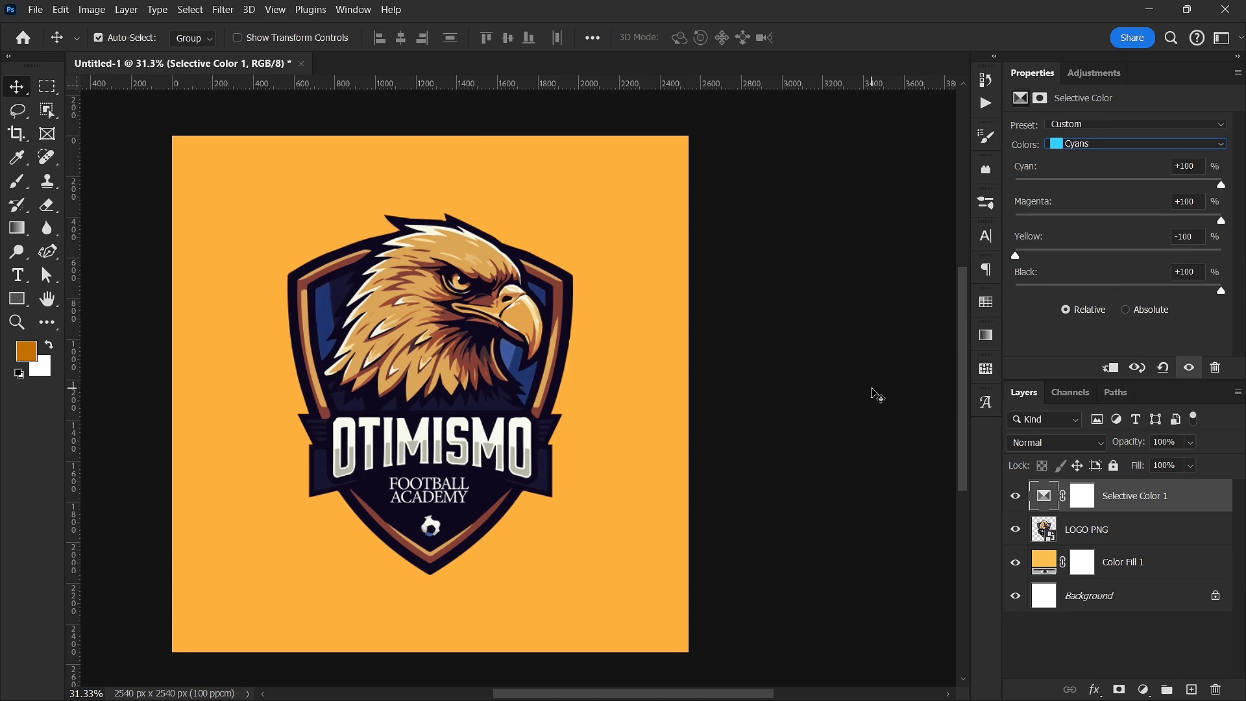
{"action": "left_click", "coordinate": [1016, 497]}
{"action": "left_click", "coordinate": [1016, 497]}
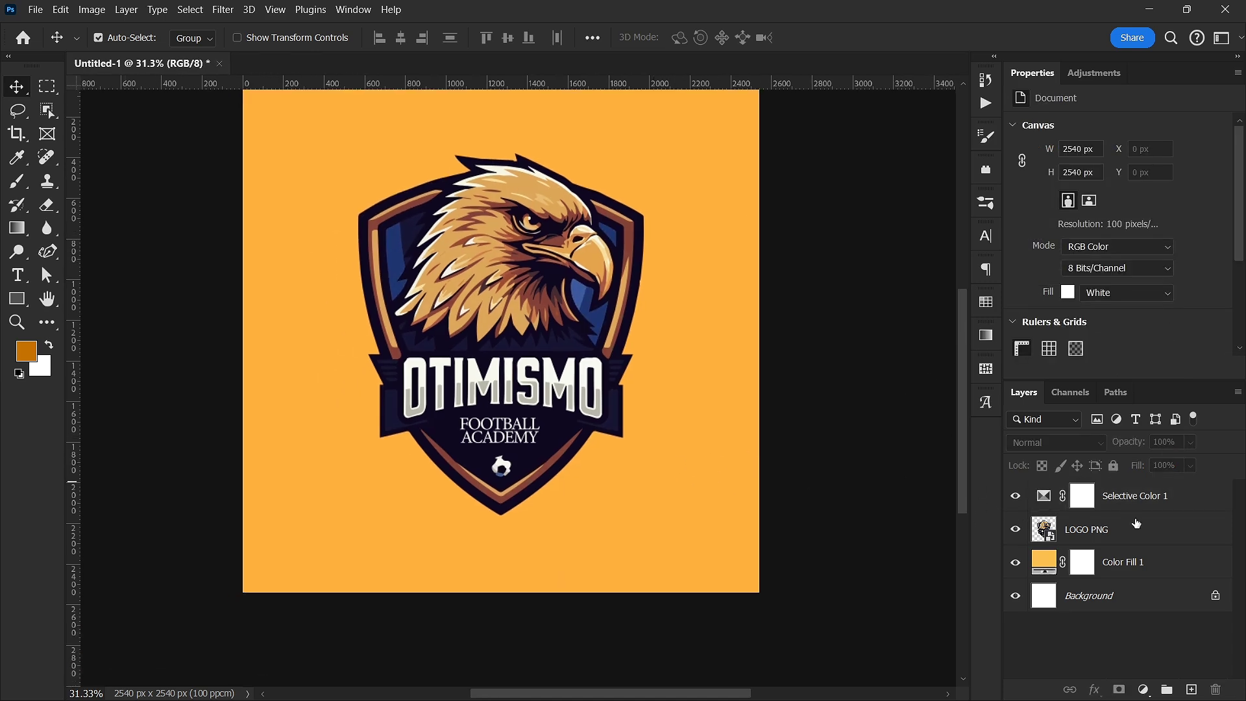
Duplicate the LOGO PNG layer
{"action": "left_click", "coordinate": [1162, 527]}
{"action": "key", "text": "j"}
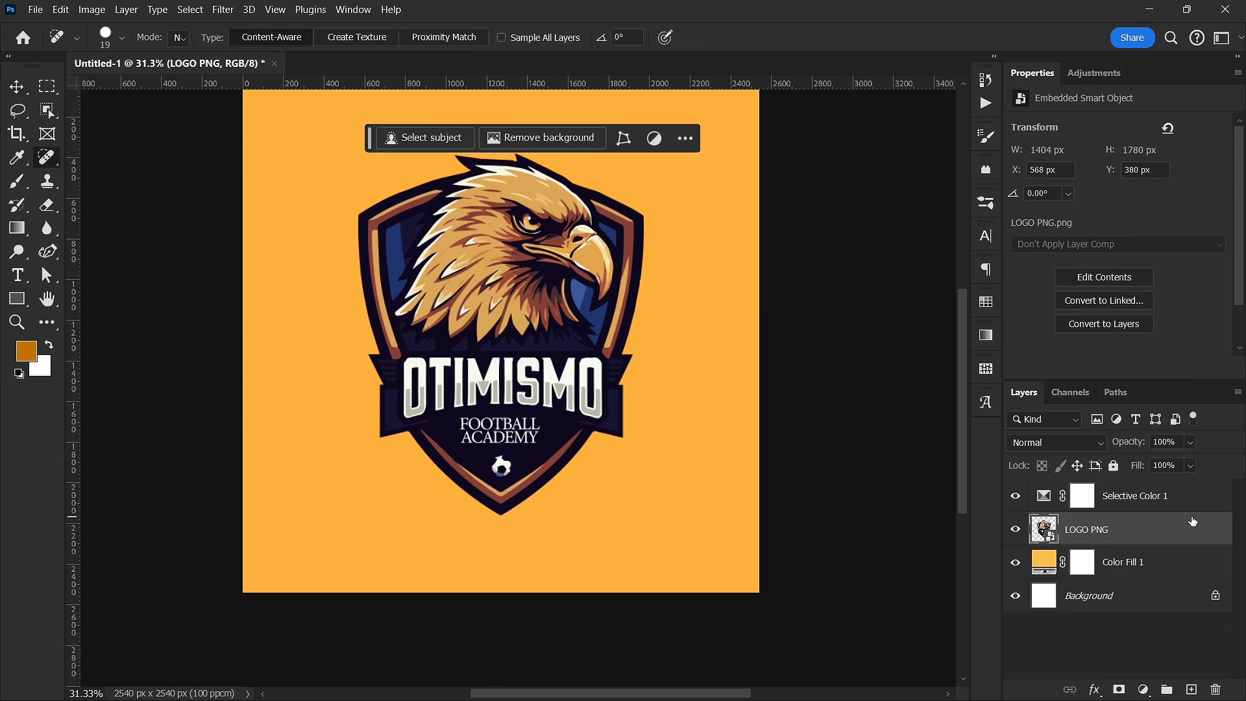
{"action": "key", "text": "ctrl+j"}
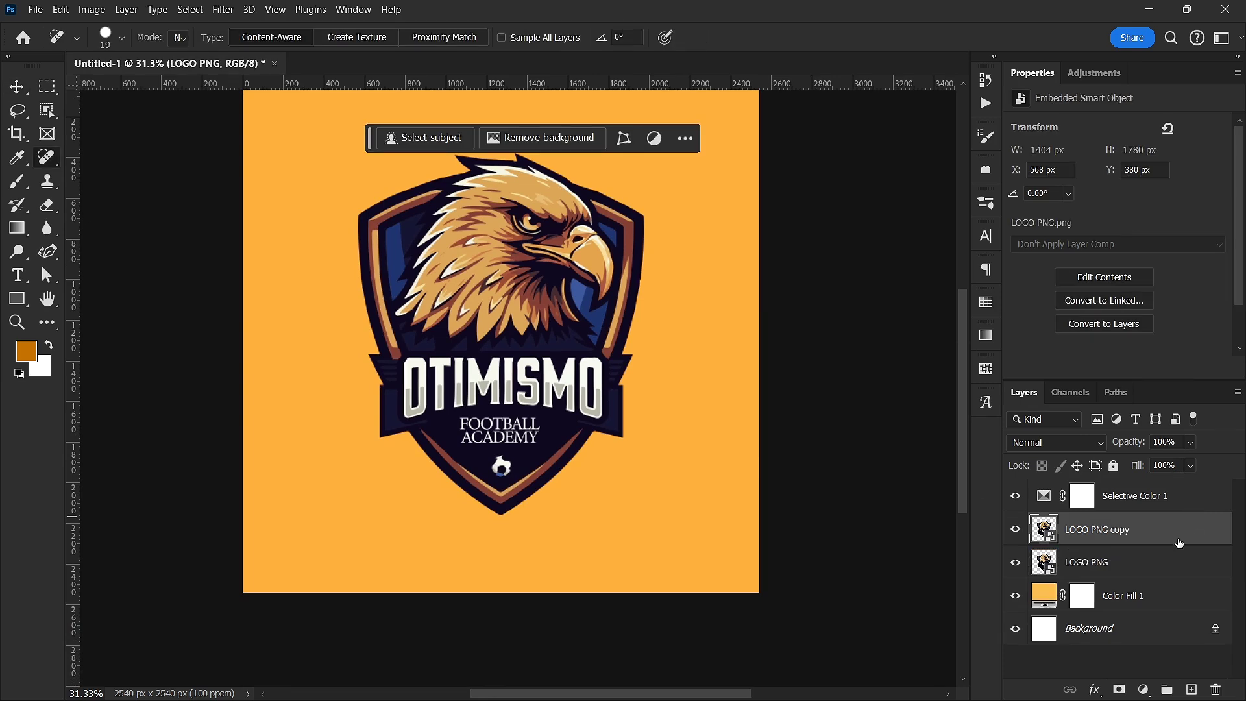
Enlarge the lower LOGO PNG layer about its centre to 232.51% so it fills the canvas behind the badge
{"action": "left_click", "coordinate": [1144, 562]}
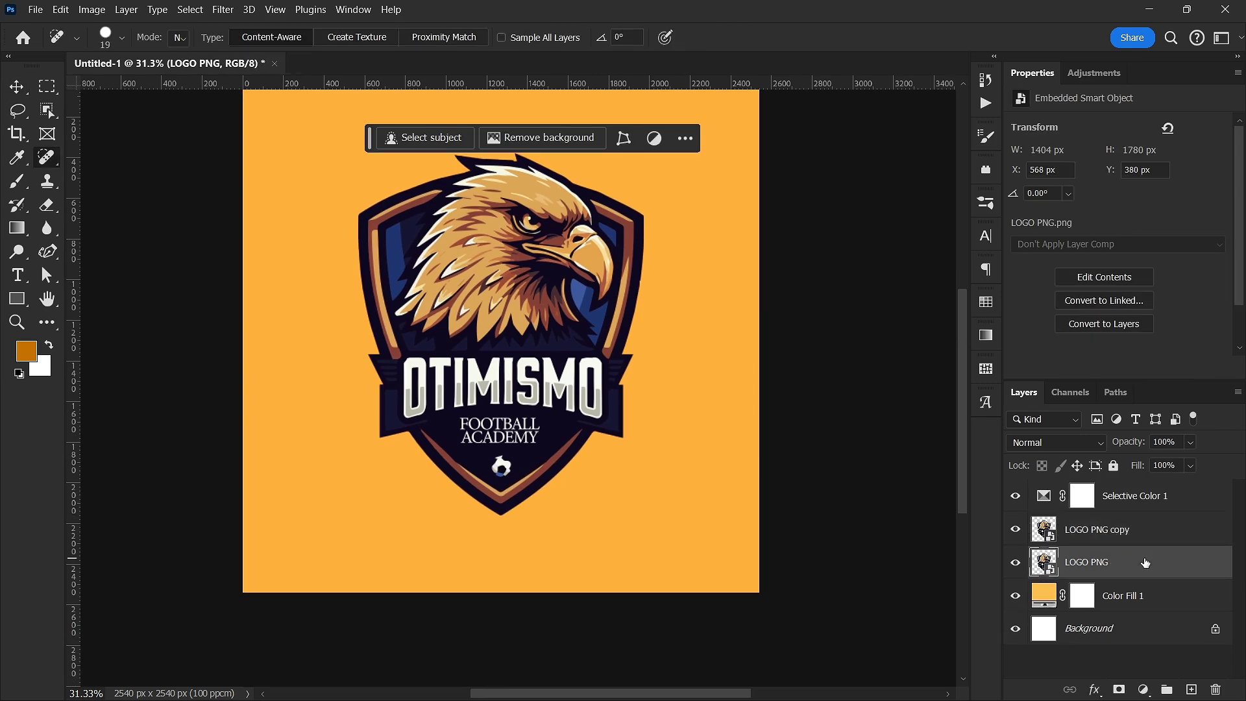
{"action": "key", "text": "ctrl+t"}
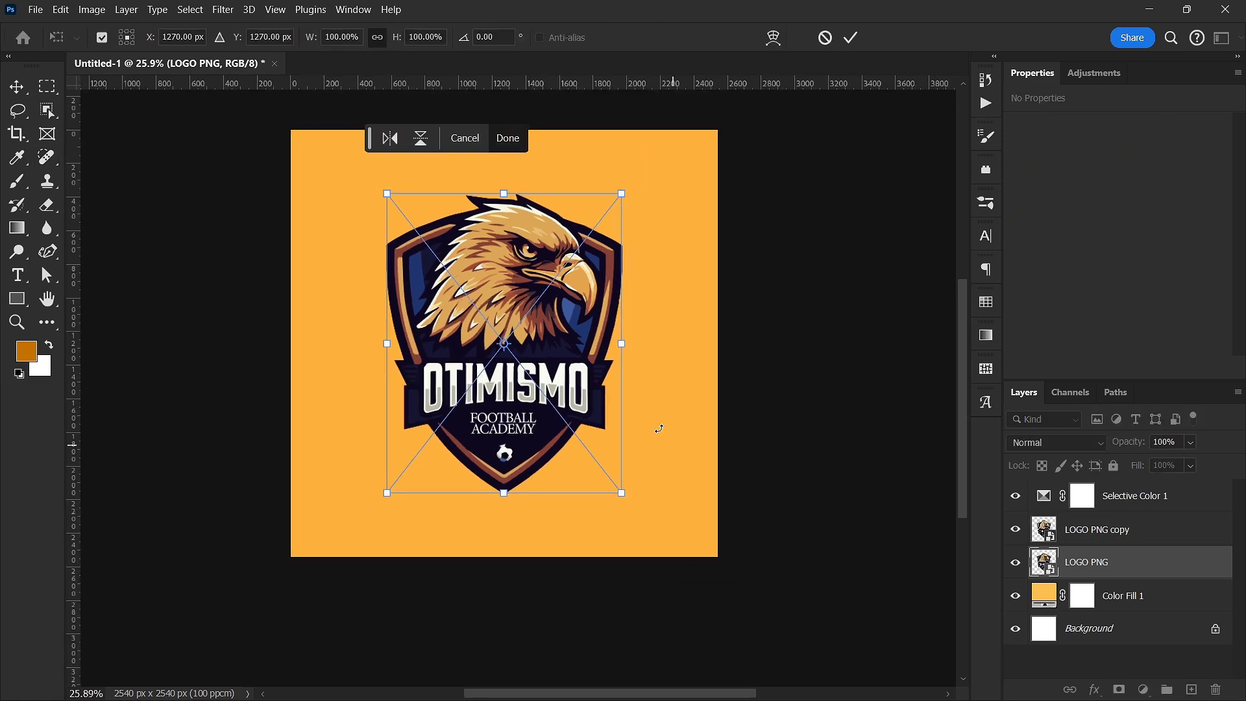
{"action": "left_click_drag", "start_coordinate": [615, 342], "coordinate": [778, 342]}
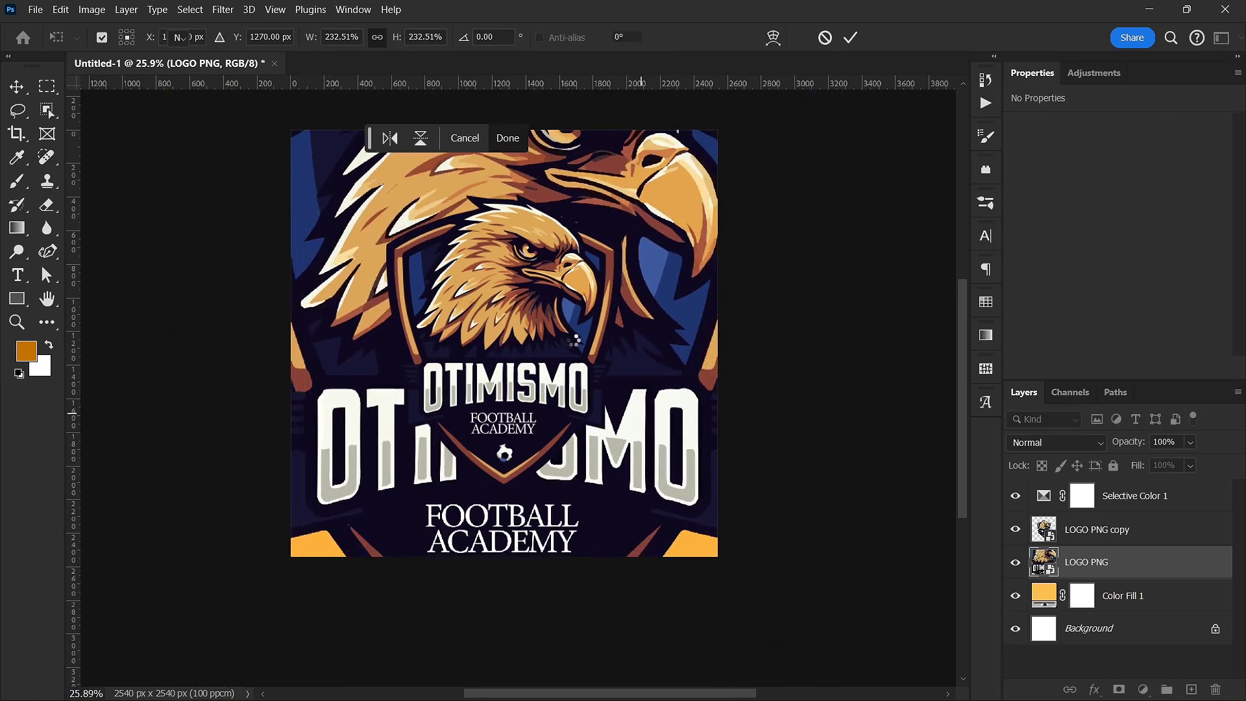
{"action": "key", "text": "v"}
{"action": "scroll", "coordinate": [562, 433], "scroll_direction": "up", "scroll_amount": 1}
{"action": "scroll", "coordinate": [562, 433], "scroll_direction": "up", "scroll_amount": 1}
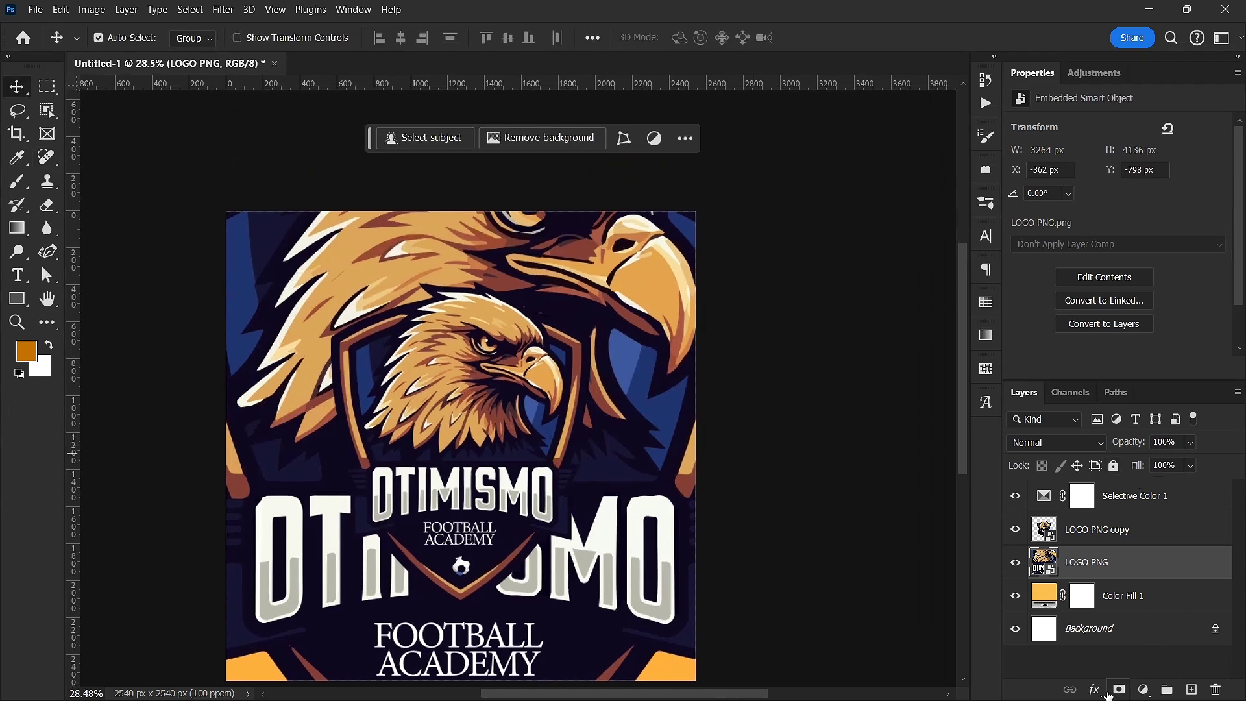
Add a layer mask to LOGO PNG and fade it with a black-to-transparent linear gradient running from the canvas's bottom edge to its top edge
{"action": "left_click", "coordinate": [1117, 691]}
{"action": "key", "text": "g"}
{"action": "scroll", "coordinate": [397, 485], "scroll_direction": "down", "scroll_amount": 2}
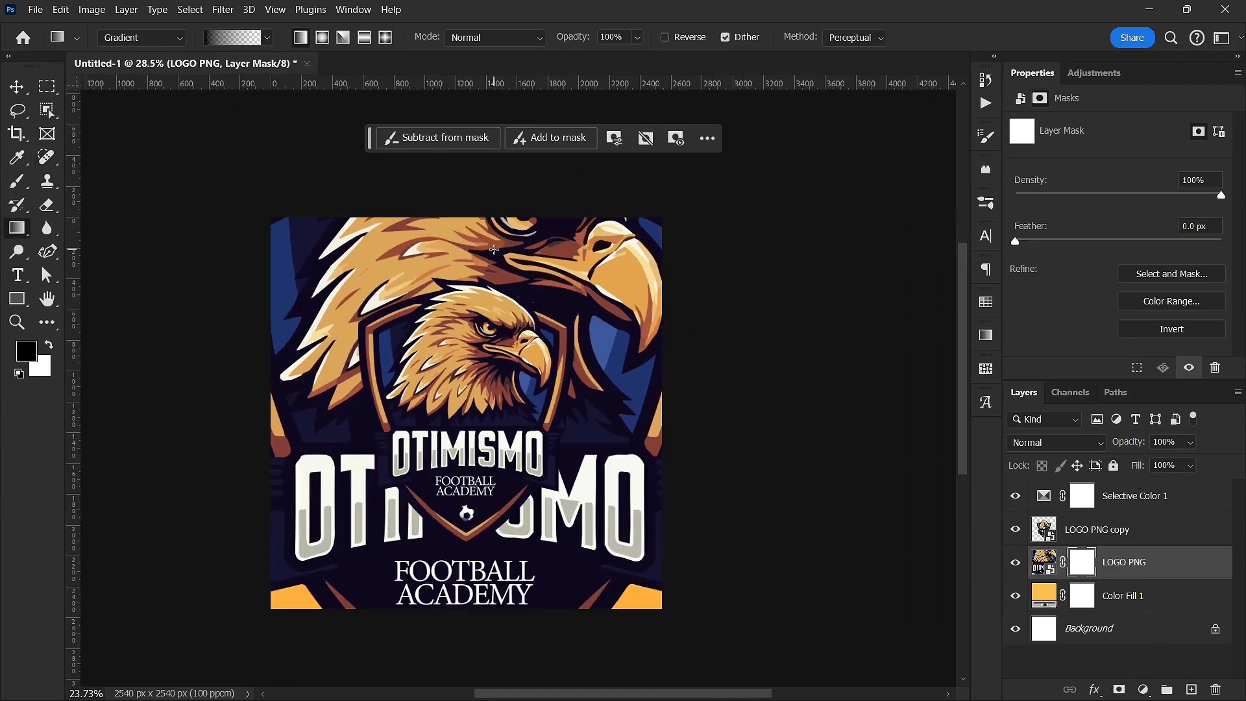
{"action": "left_click_drag", "start_coordinate": [455, 508], "coordinate": [467, 156]}
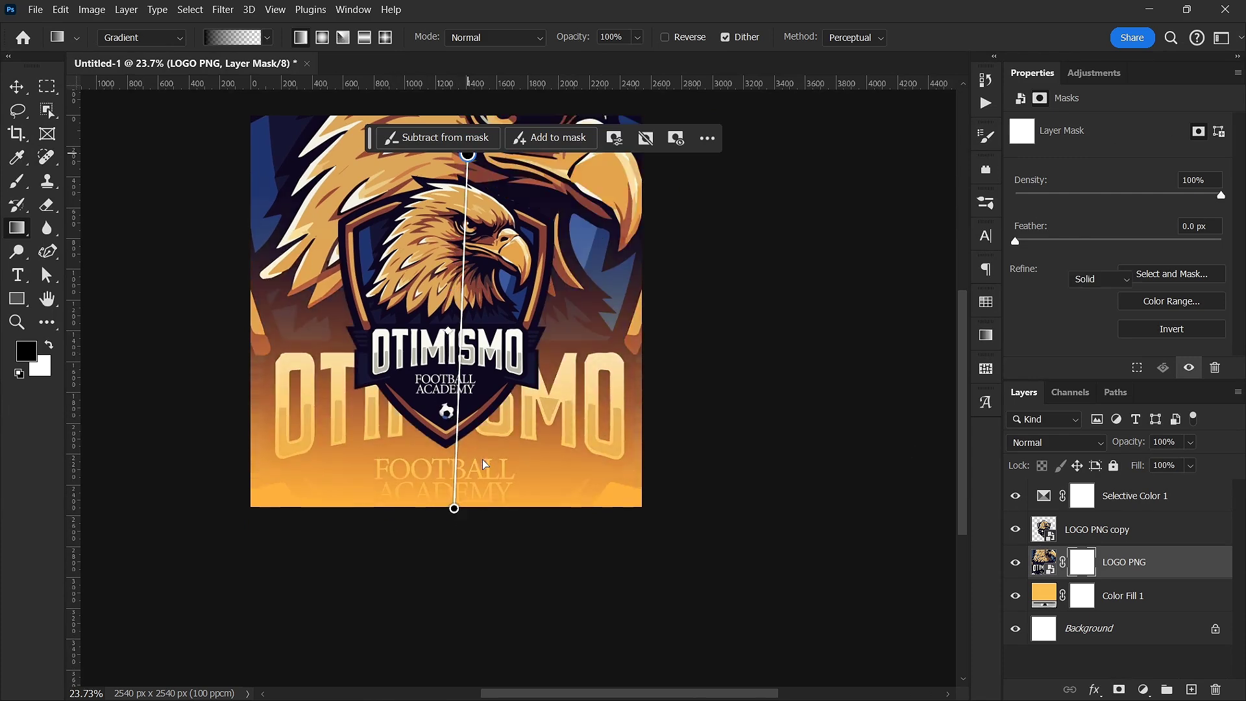
{"action": "scroll", "coordinate": [479, 354], "scroll_direction": "up", "scroll_amount": 5}
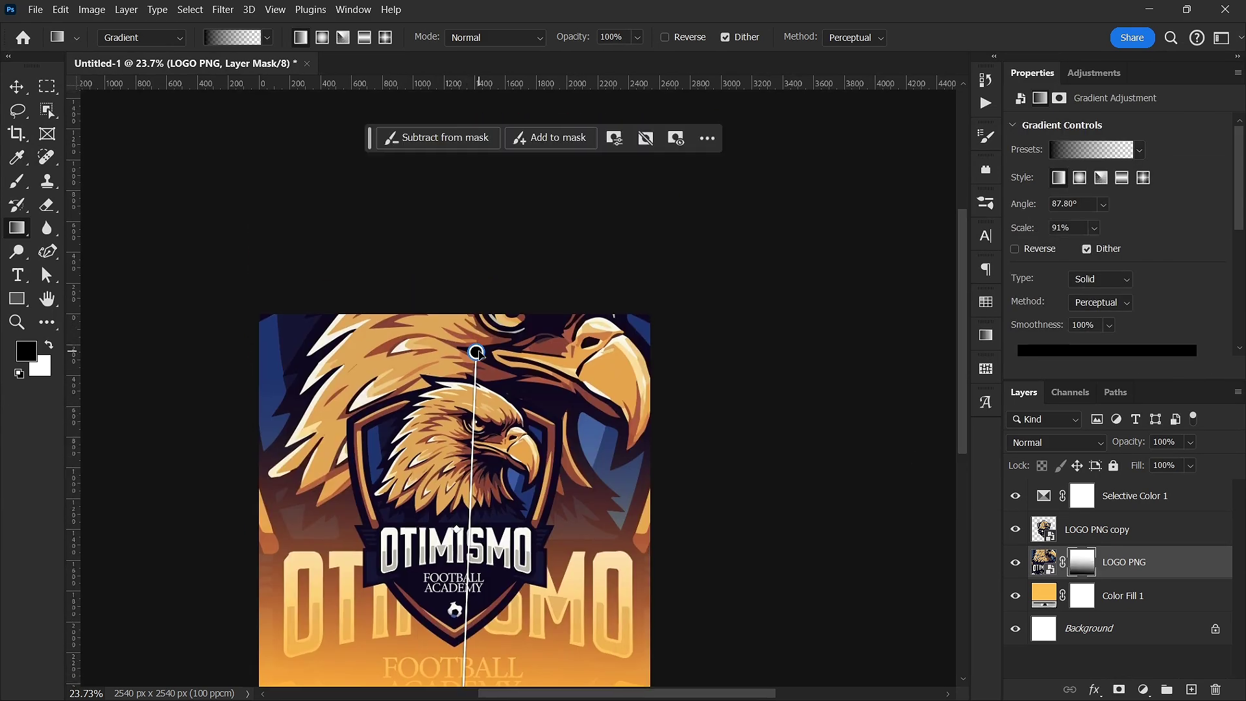
{"action": "left_click_drag", "start_coordinate": [477, 352], "coordinate": [474, 316]}
{"action": "key", "text": "v"}
{"action": "scroll", "coordinate": [534, 432], "scroll_direction": "up", "scroll_amount": 3}
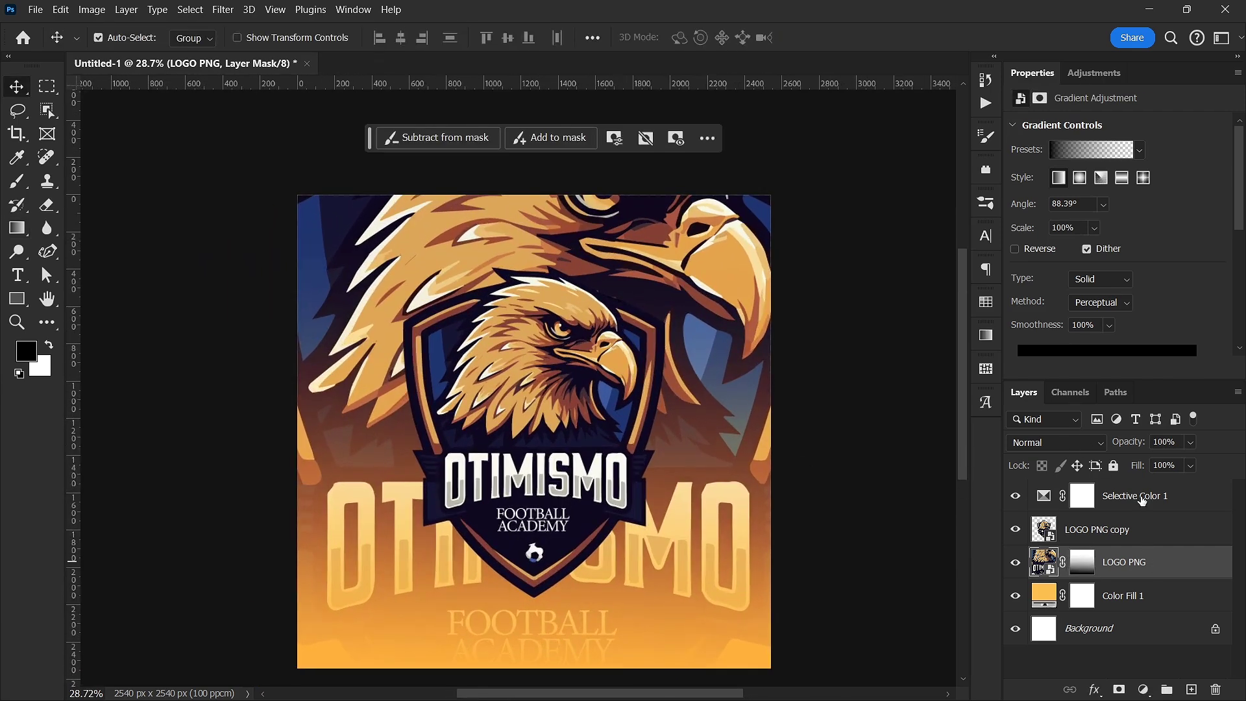
Lower the enlarged LOGO PNG layer's Fill to 14%
{"action": "left_click", "coordinate": [1043, 562]}
{"action": "left_click_drag", "start_coordinate": [1137, 465], "coordinate": [1060, 475]}
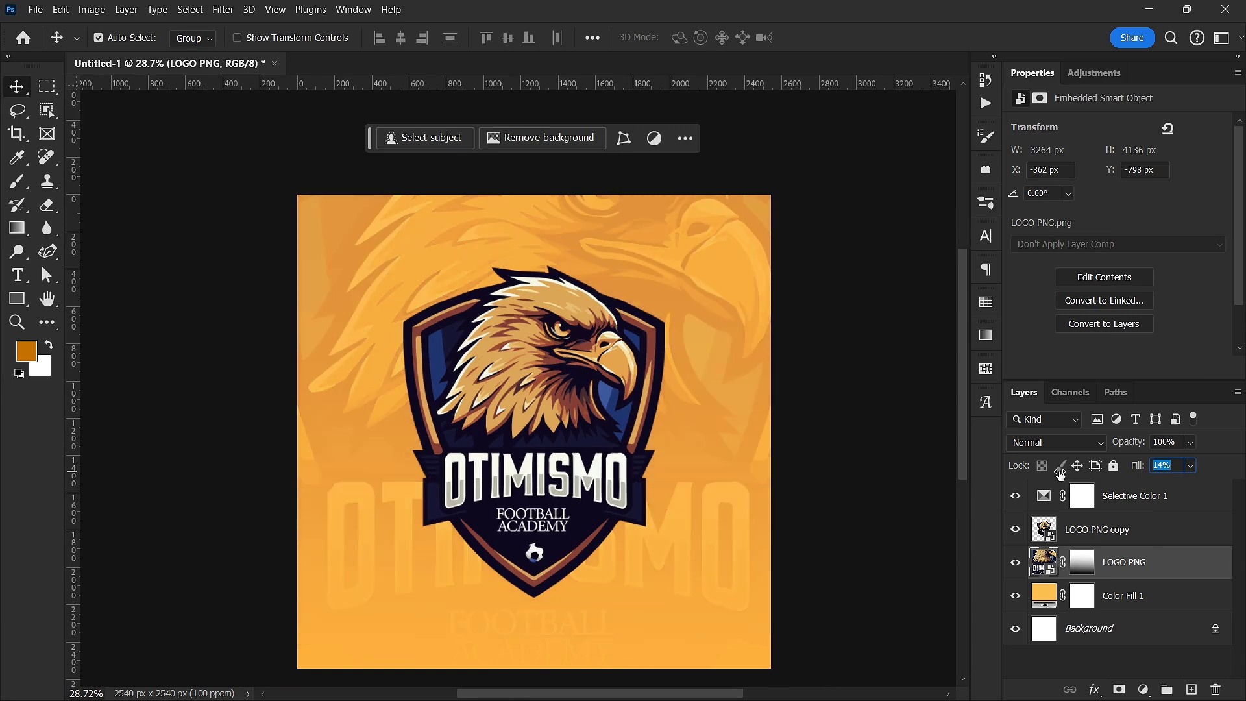
{"action": "left_click_drag", "start_coordinate": [738, 504], "coordinate": [738, 460]}
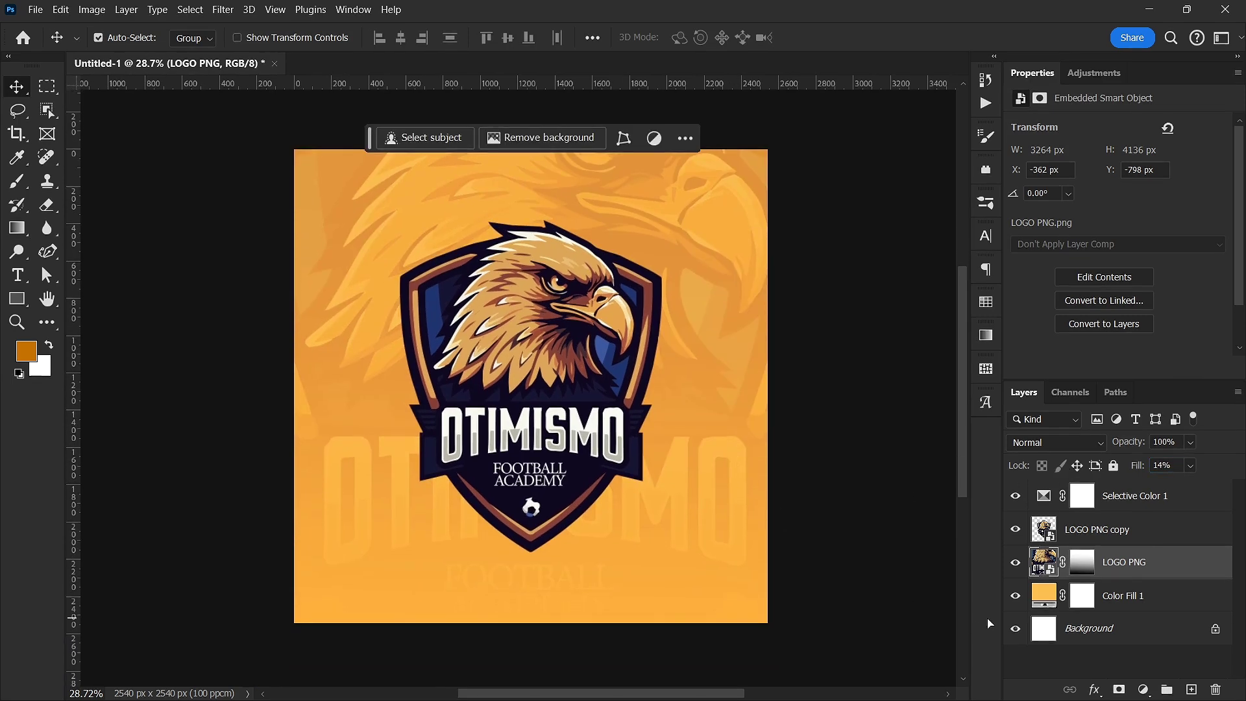
Shorten the LOGO PNG mask's gradient so it spans from the canvas's top edge to a short distance above its bottom edge
{"action": "left_click", "coordinate": [1079, 564]}
{"action": "key", "text": "g"}
{"action": "key", "text": "d"}
{"action": "left_click_drag", "start_coordinate": [554, 153], "coordinate": [561, 564]}
{"action": "scroll", "coordinate": [561, 564], "scroll_direction": "down", "scroll_amount": 1}
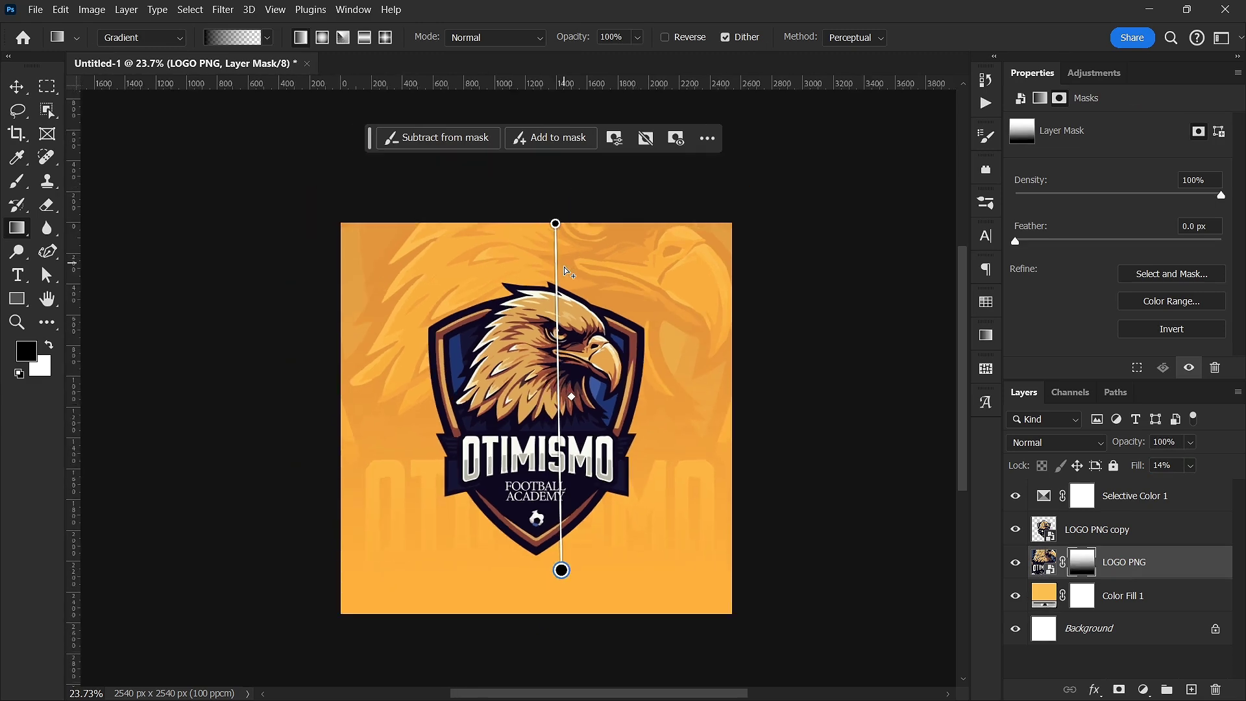
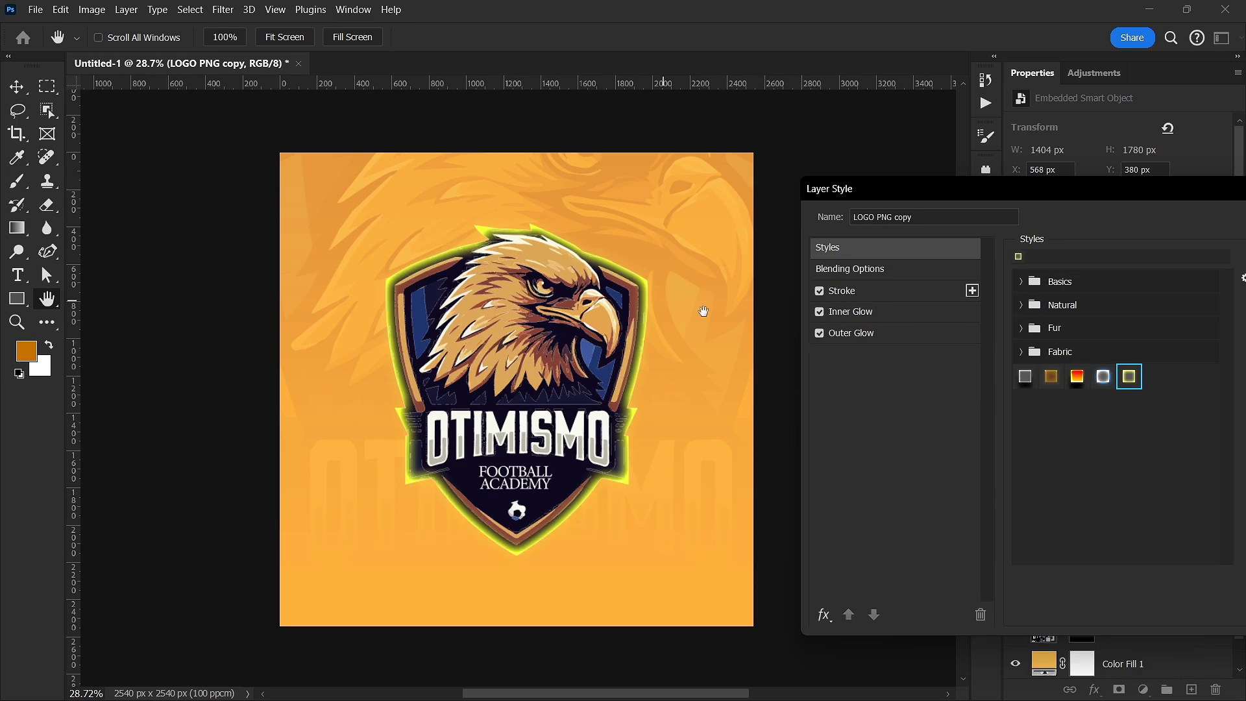
Try the saved layer styles one after another on the LOGO PNG copy layer
{"action": "left_click", "coordinate": [1109, 375]}
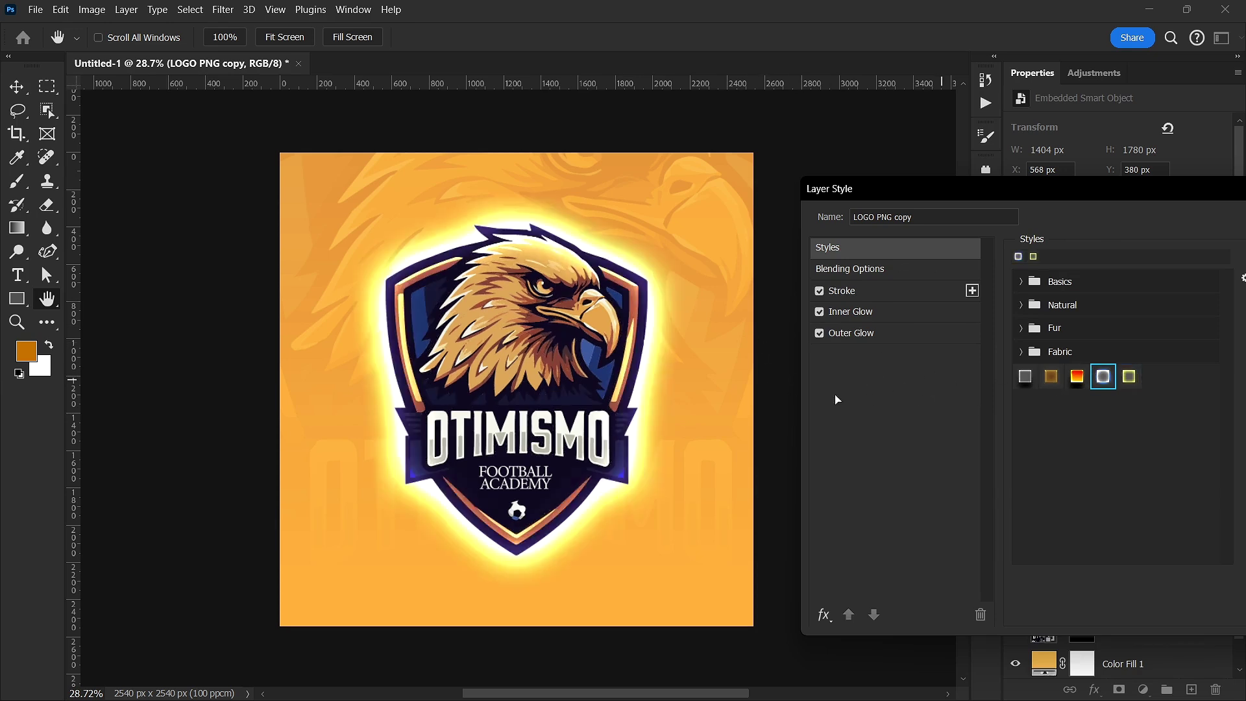
{"action": "left_click", "coordinate": [1074, 378]}
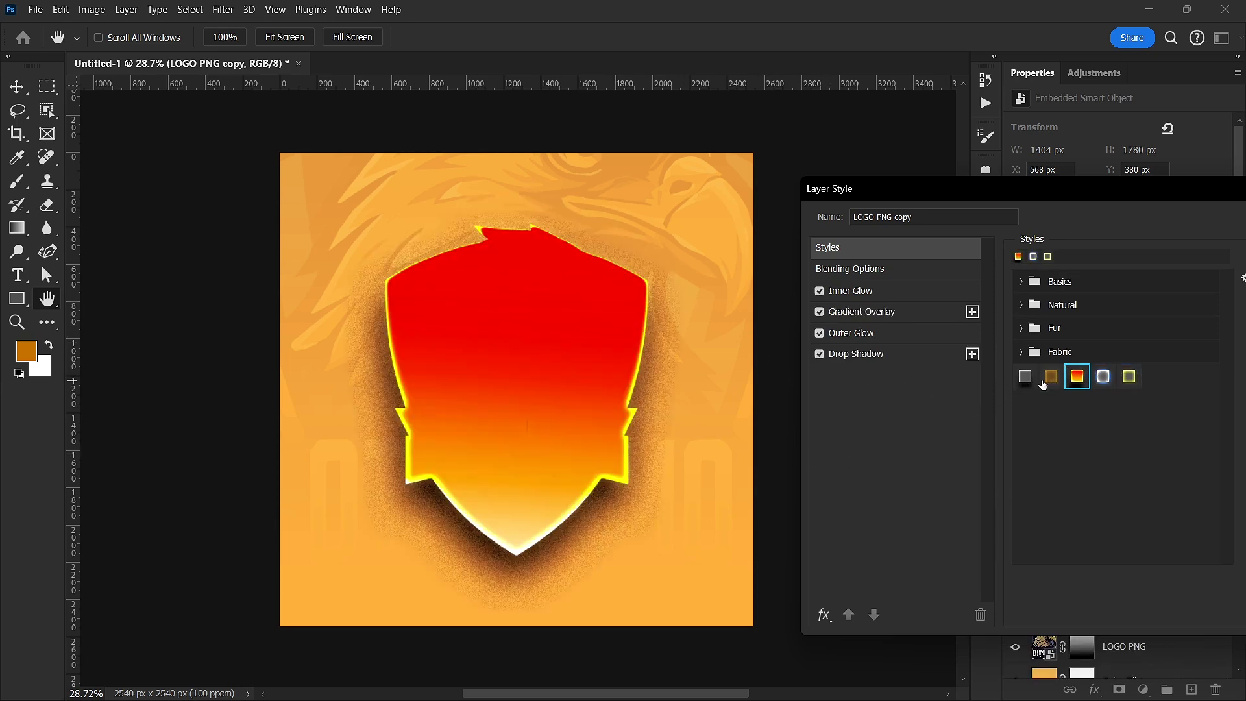
{"action": "left_click", "coordinate": [1049, 378]}
{"action": "left_click", "coordinate": [1025, 376]}
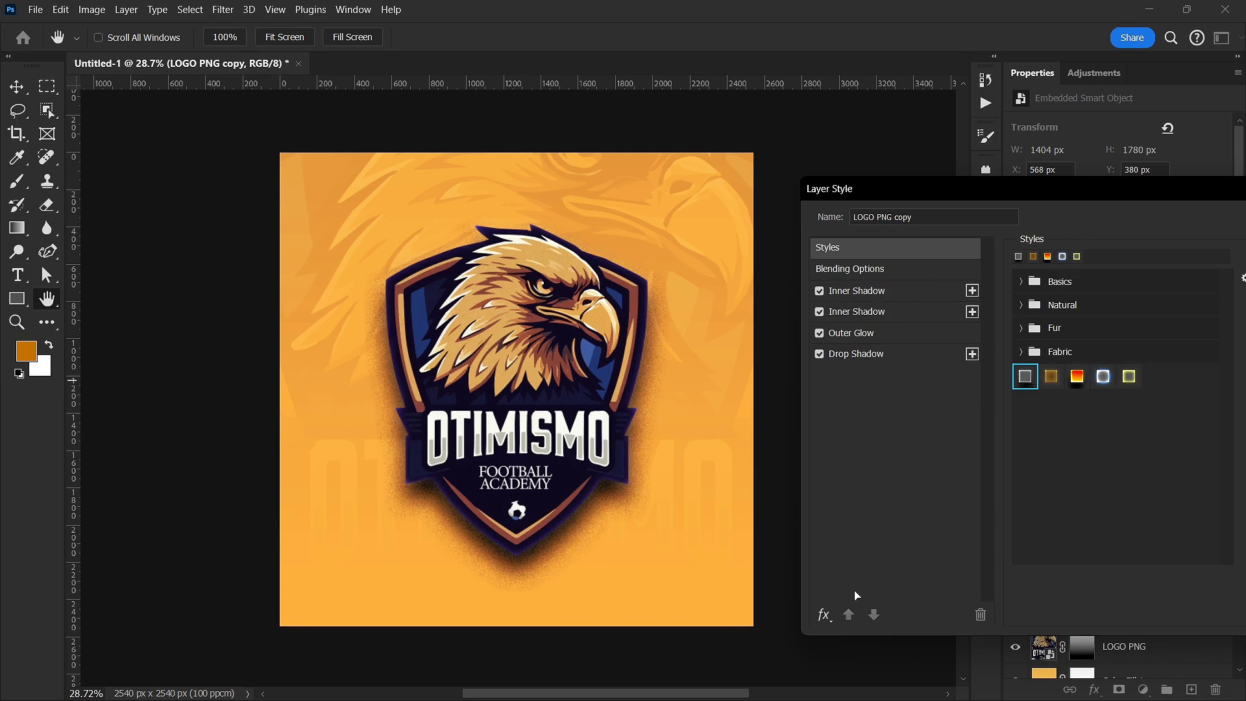
Reset the effects list to default and give LOGO PNG copy a Drop Shadow with 26% opacity, 105° angle, 218 px distance and 250 px size
{"action": "left_click", "coordinate": [823, 614]}
{"action": "left_click", "coordinate": [837, 603]}
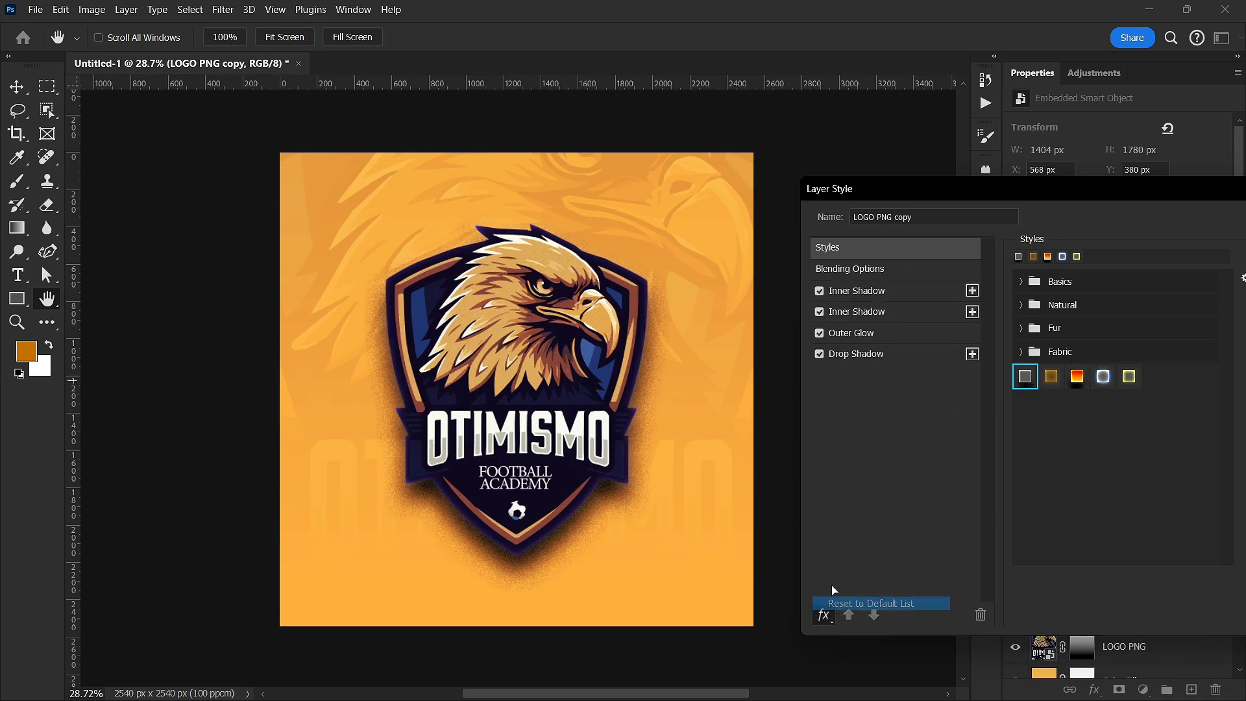
{"action": "left_click", "coordinate": [870, 524]}
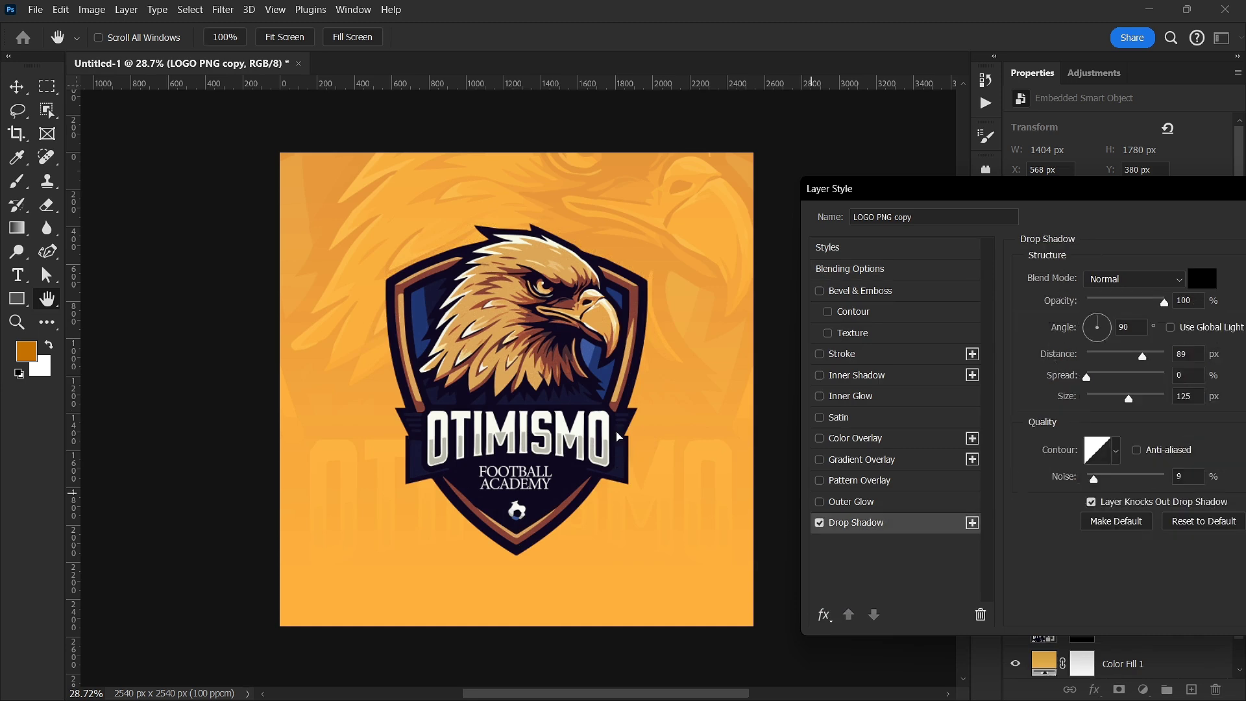
{"action": "left_click_drag", "start_coordinate": [585, 579], "coordinate": [555, 572]}
{"action": "left_click_drag", "start_coordinate": [1128, 399], "coordinate": [1164, 399]}
{"action": "left_click_drag", "start_coordinate": [1125, 303], "coordinate": [1108, 303]}
{"action": "left_click_drag", "start_coordinate": [631, 595], "coordinate": [631, 616]}
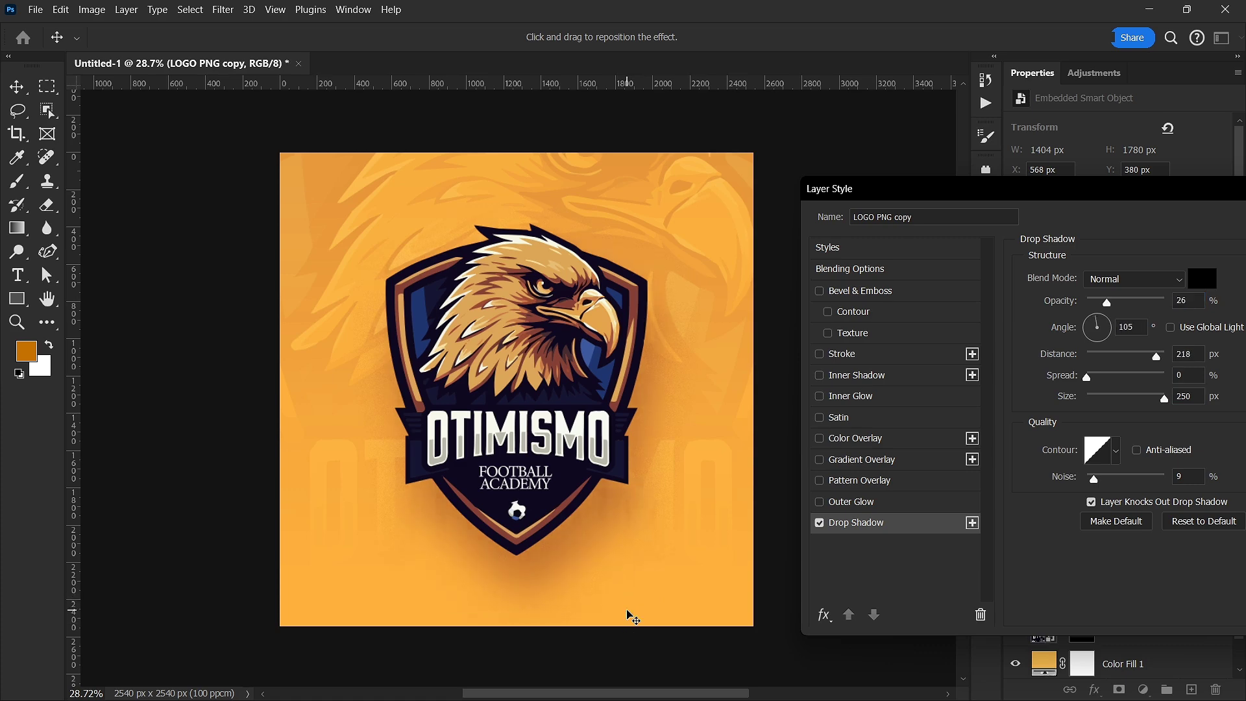
Leave Outer Glow off and add an Inner Glow in the shield's blue #3c5b9e with 100% opacity and 101 px size
{"action": "left_click", "coordinate": [868, 506]}
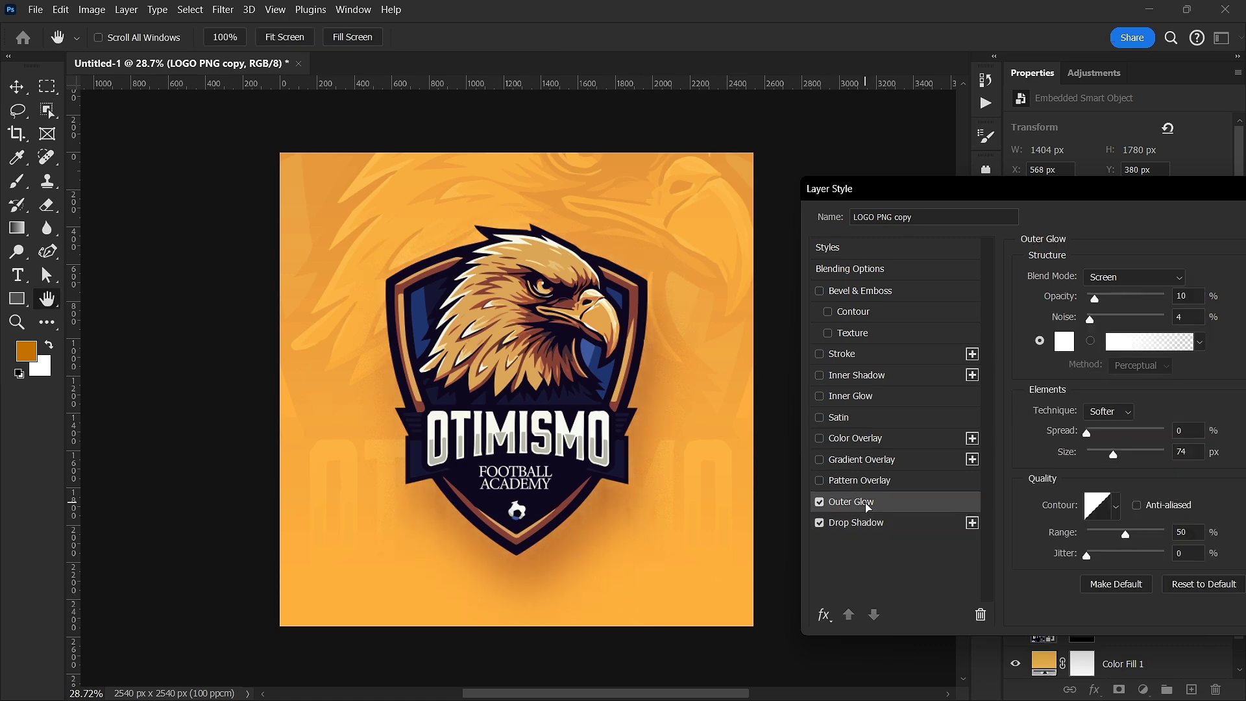
{"action": "left_click", "coordinate": [820, 502]}
{"action": "left_click", "coordinate": [868, 392]}
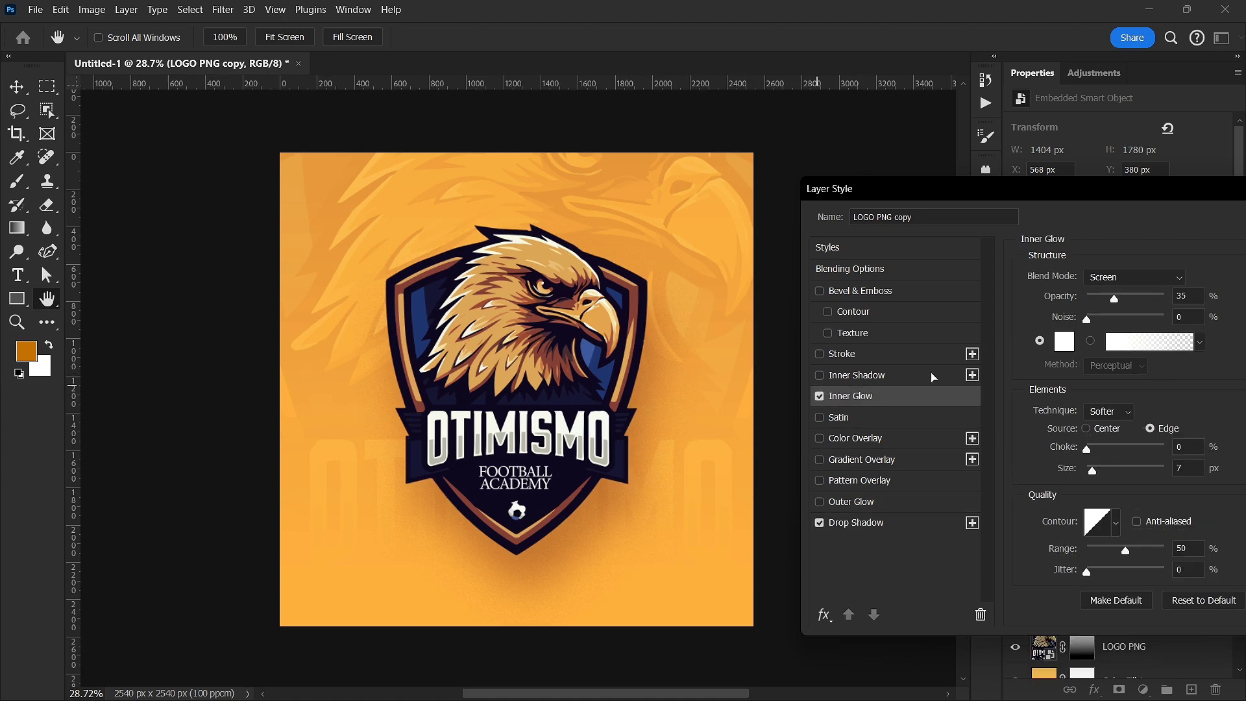
{"action": "left_click", "coordinate": [1065, 341]}
{"action": "left_click", "coordinate": [607, 353]}
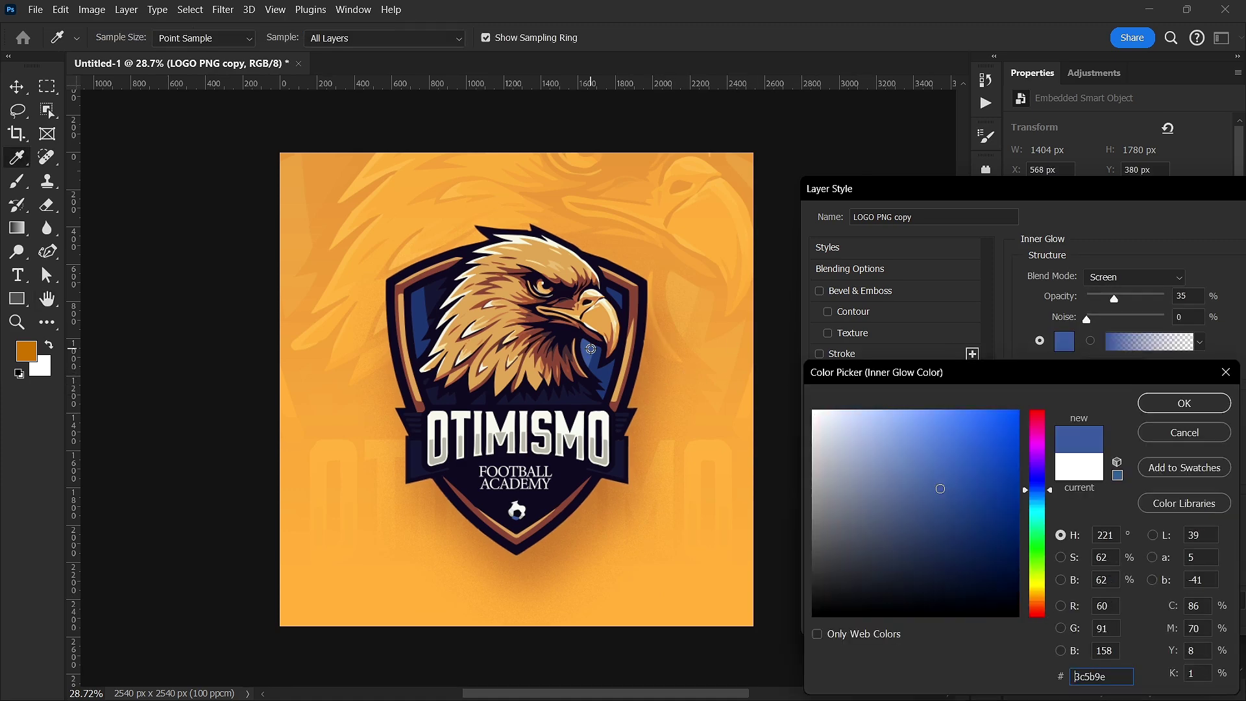
{"action": "left_click", "coordinate": [1152, 410]}
{"action": "left_click_drag", "start_coordinate": [1113, 298], "coordinate": [1163, 298]}
{"action": "mouse_move", "coordinate": [1116, 477]}
{"action": "left_mouse_down"}
{"action": "mouse_move", "coordinate": [1153, 470]}
{"action": "mouse_move", "coordinate": [1121, 470]}
{"action": "left_mouse_up"}
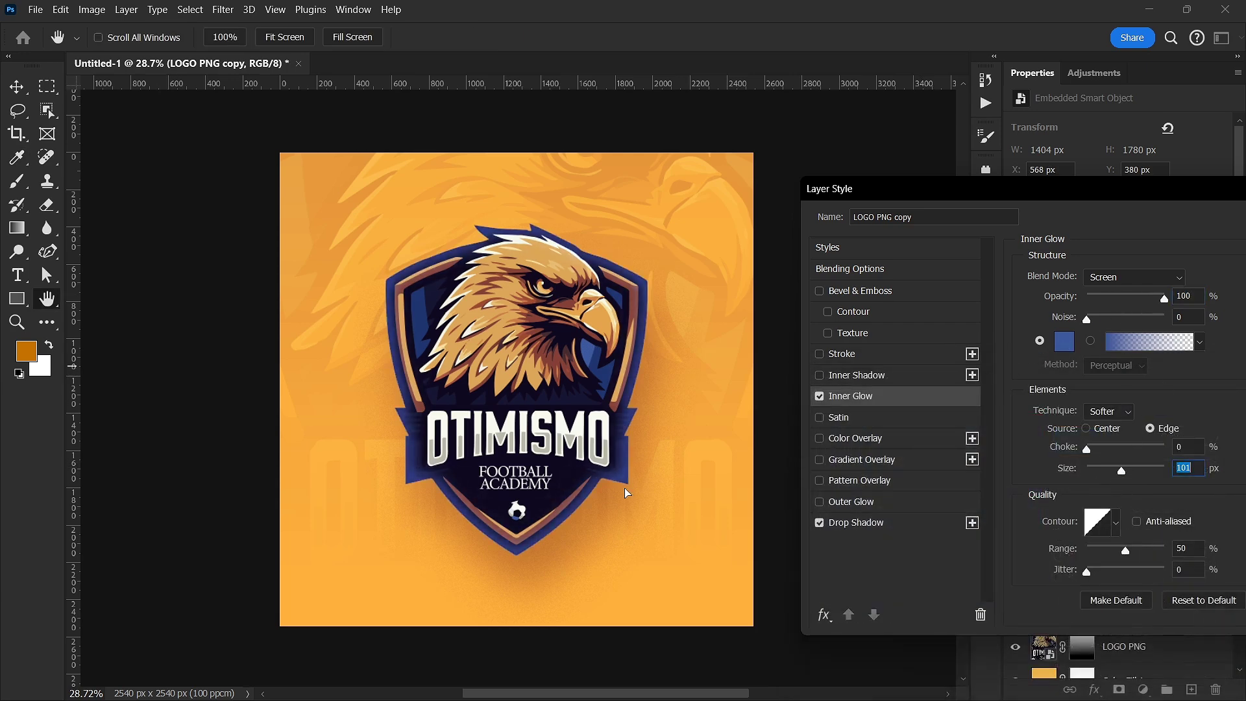
{"action": "left_click", "coordinate": [1065, 341]}
{"action": "left_click", "coordinate": [562, 473]}
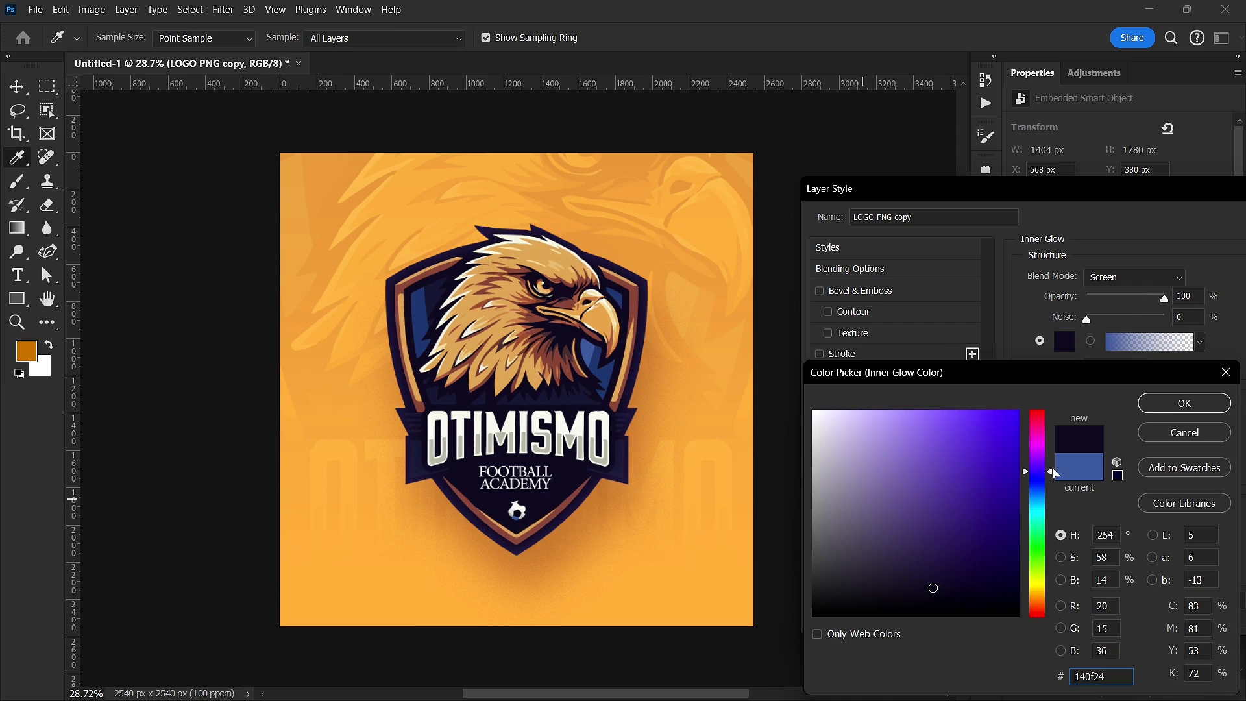
{"action": "mouse_move", "coordinate": [1012, 418]}
{"action": "left_mouse_down"}
{"action": "mouse_move", "coordinate": [1002, 434]}
{"action": "mouse_move", "coordinate": [1083, 396]}
{"action": "left_mouse_up"}
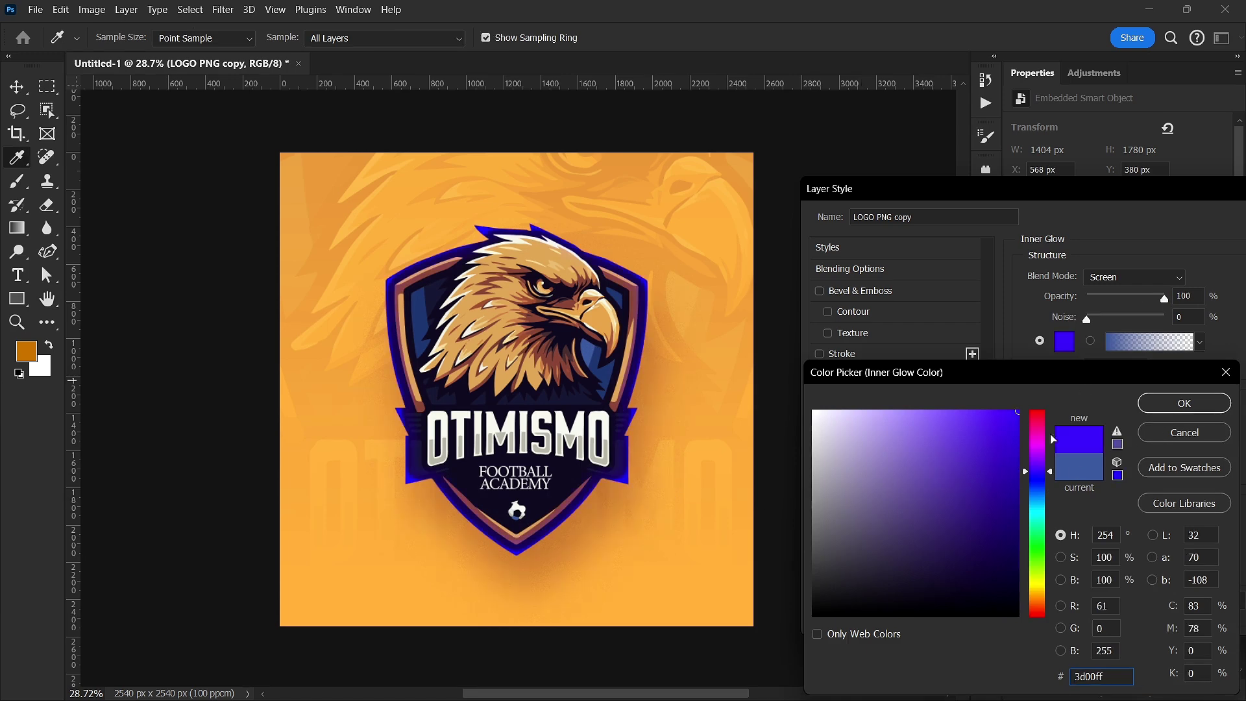
{"action": "left_click", "coordinate": [1161, 432]}
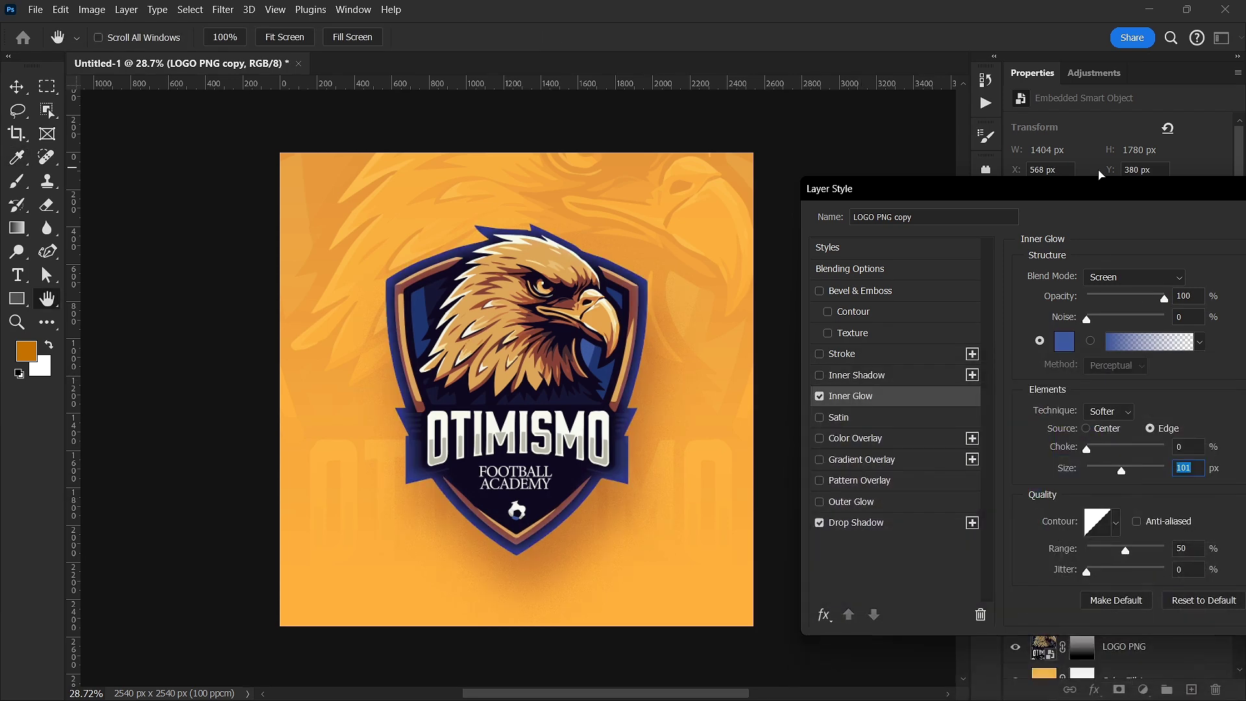
Set the Inner Glow's blend mode to Color Dodge, apply the layer style and deselect all layers
{"action": "left_click", "coordinate": [1140, 284]}
{"action": "left_click", "coordinate": [1142, 390]}
{"action": "left_click_drag", "start_coordinate": [1041, 190], "coordinate": [832, 197]}
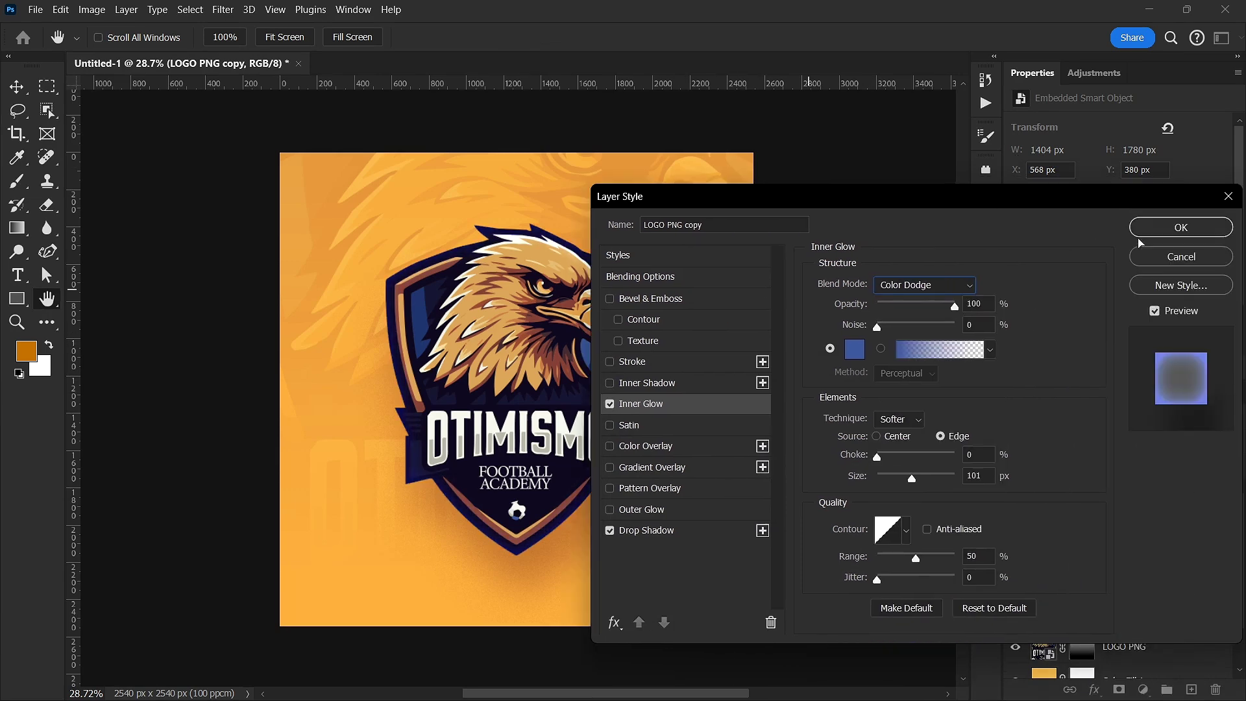
{"action": "key", "text": "Return"}
{"action": "scroll", "coordinate": [682, 392], "scroll_direction": "down", "scroll_amount": 2}
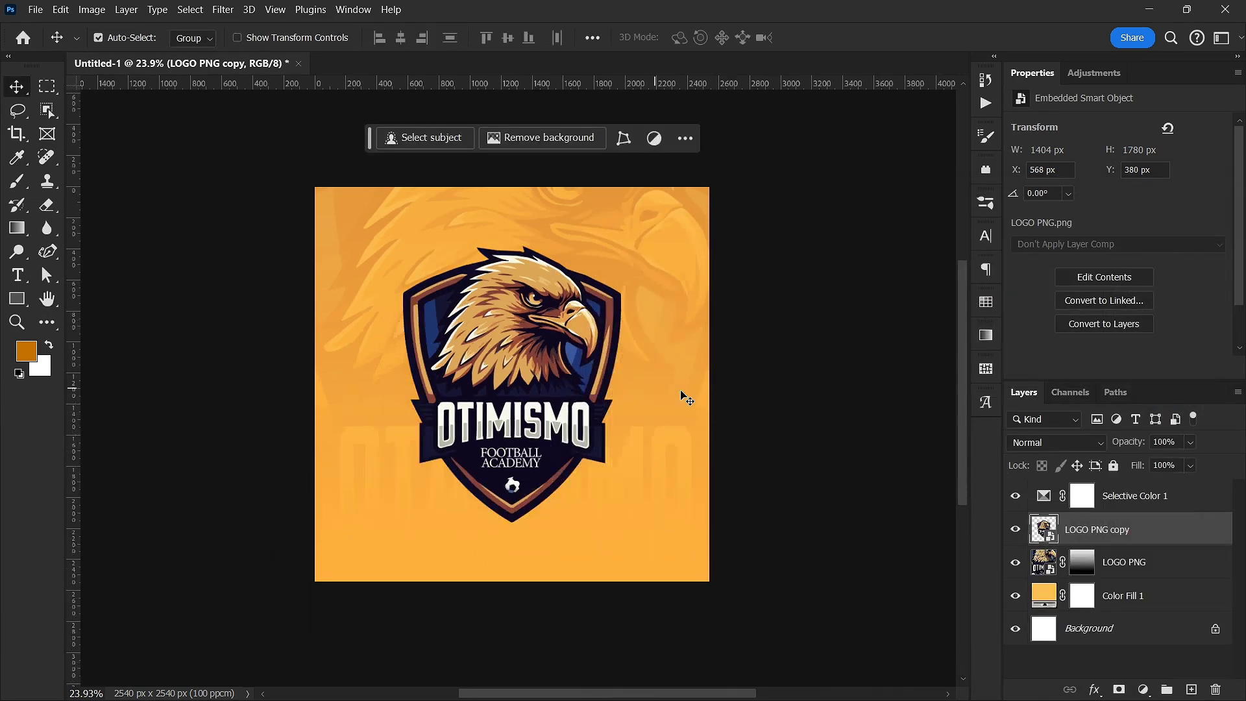
{"action": "left_click", "coordinate": [184, 200]}
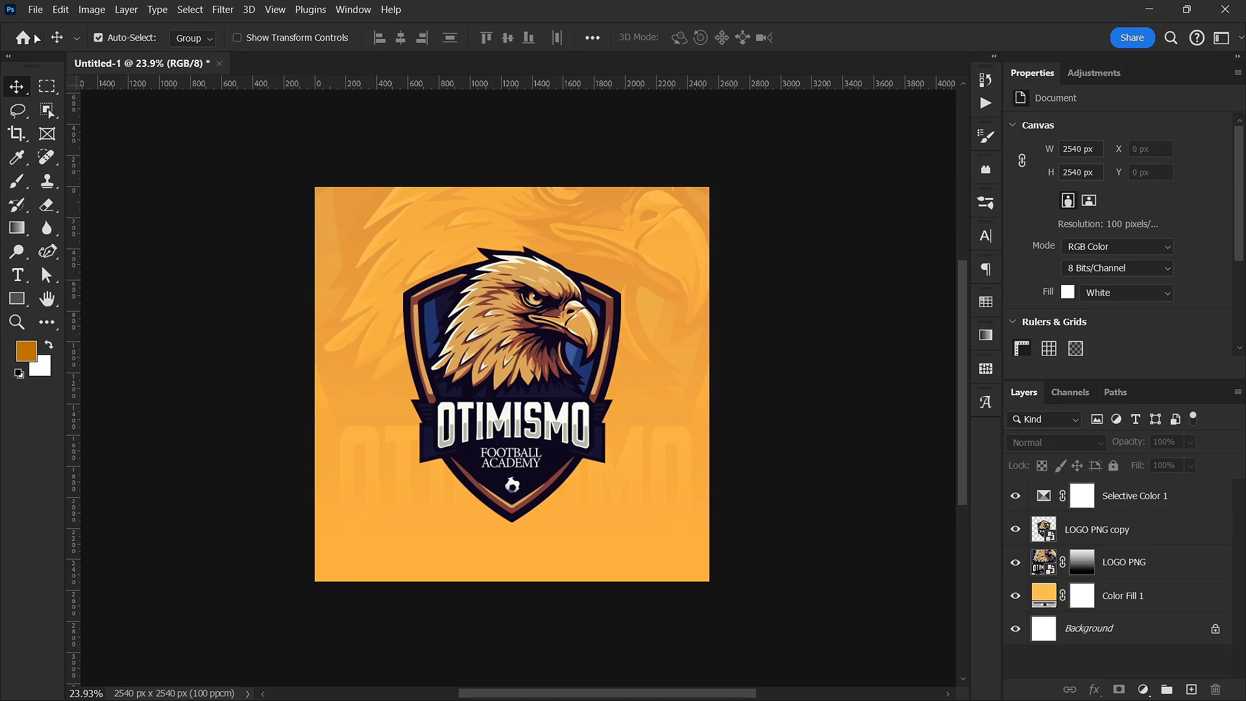
Open the recent file THUMJ.psd and locate the layer effects of the image_fx_ copy layer
{"action": "left_click", "coordinate": [23, 37]}
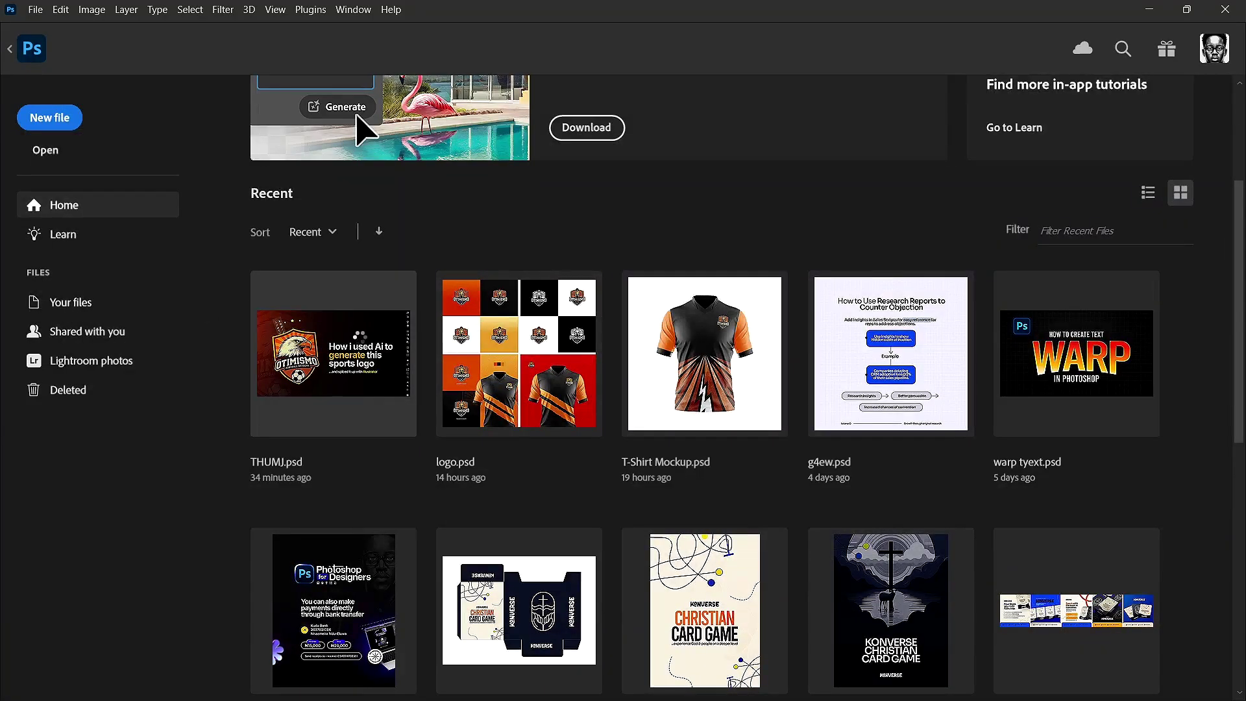
{"action": "left_click", "coordinate": [359, 336]}
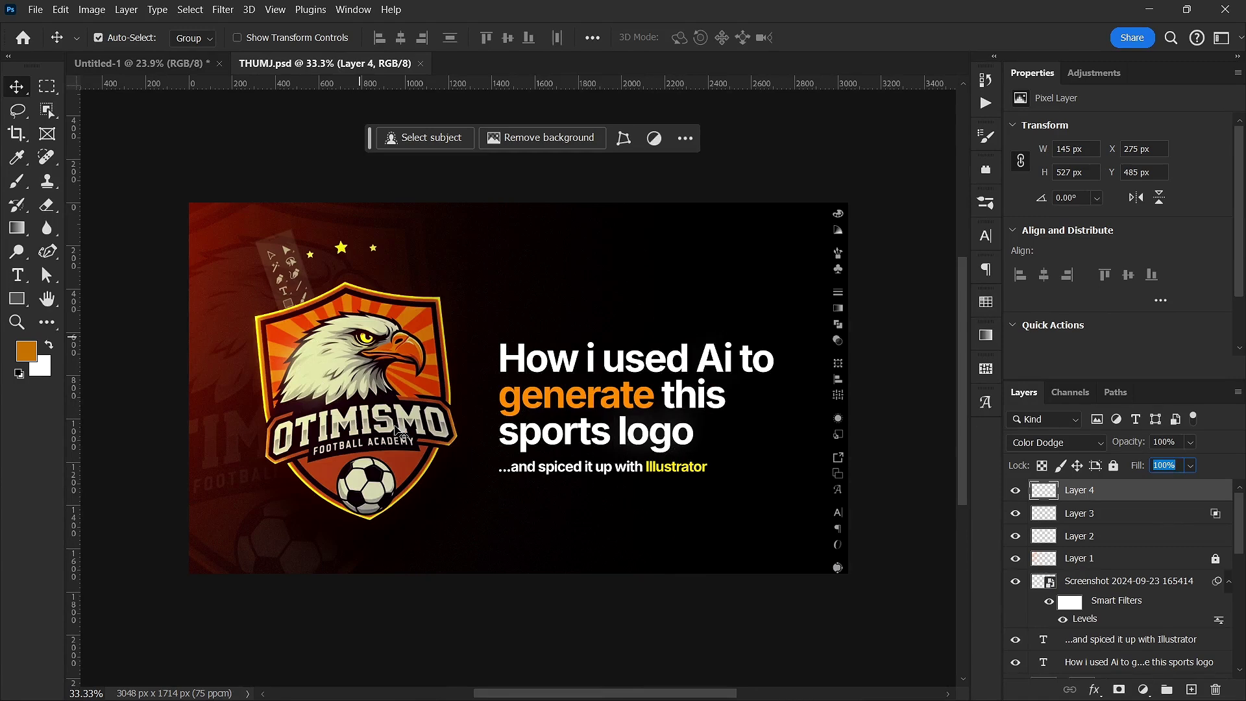
{"action": "left_click", "coordinate": [453, 605]}
{"action": "scroll", "coordinate": [408, 452], "scroll_direction": "up", "scroll_amount": 1}
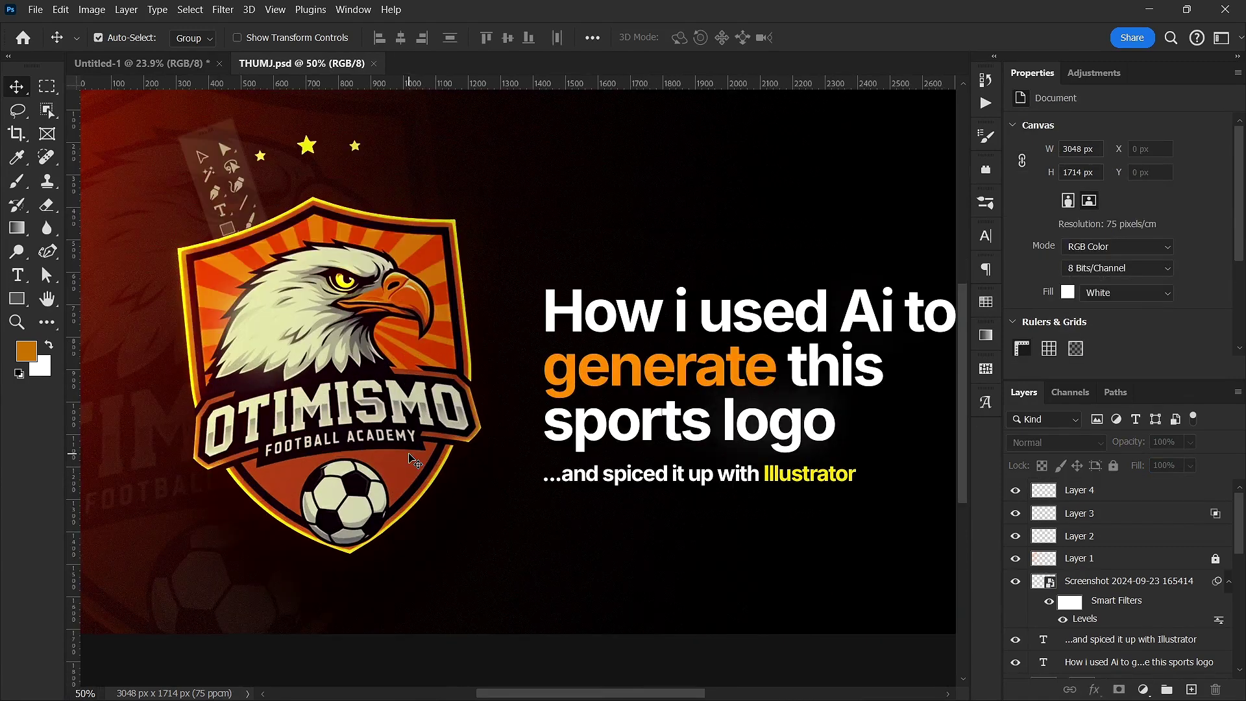
{"action": "left_click", "coordinate": [410, 344]}
{"action": "scroll", "coordinate": [1072, 581], "scroll_direction": "down", "scroll_amount": 5}
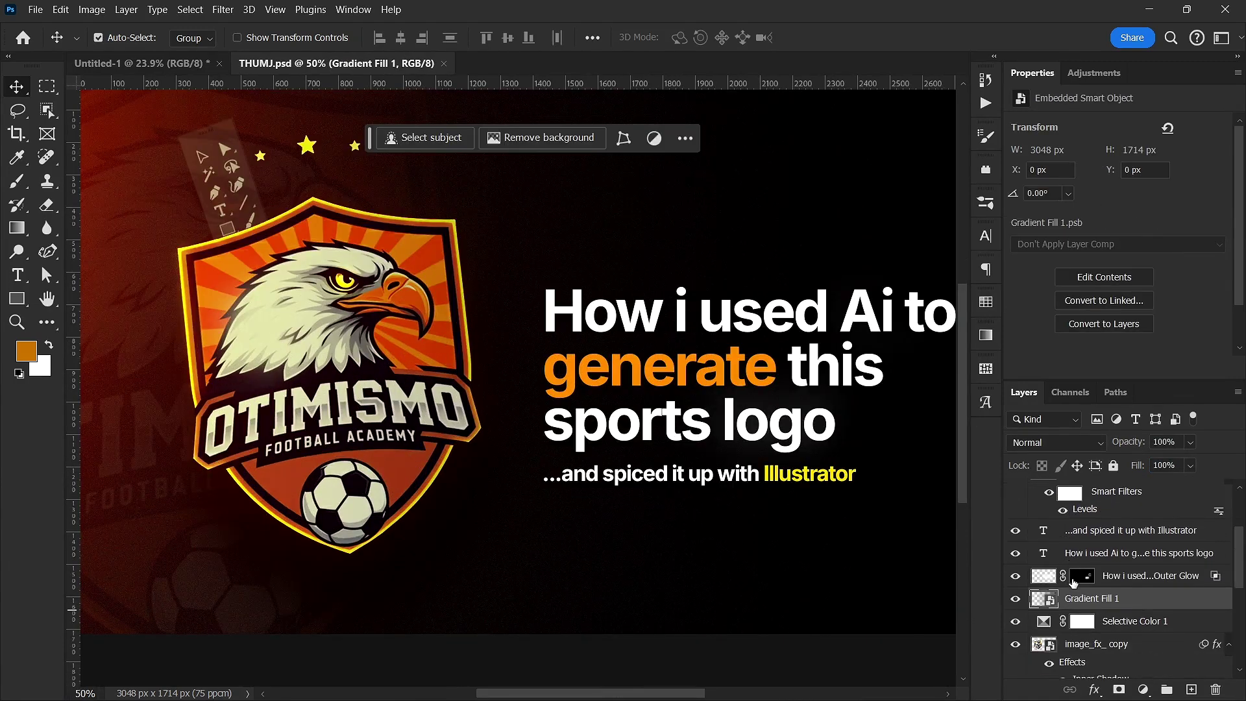
{"action": "scroll", "coordinate": [1072, 581], "scroll_direction": "down", "scroll_amount": 2}
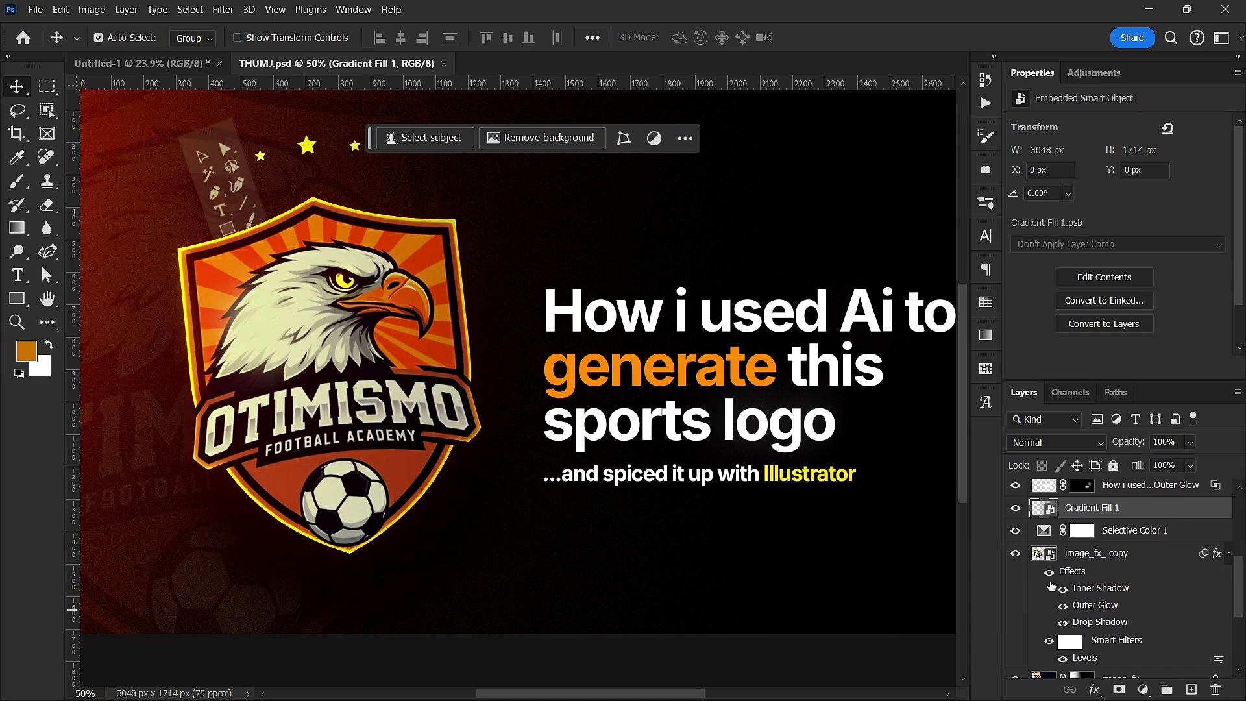
Compare the THUMJ.psd logo with and without the image_fx_ copy layer's effects, and return to the Untitled-1 document
{"action": "left_click", "coordinate": [1049, 574]}
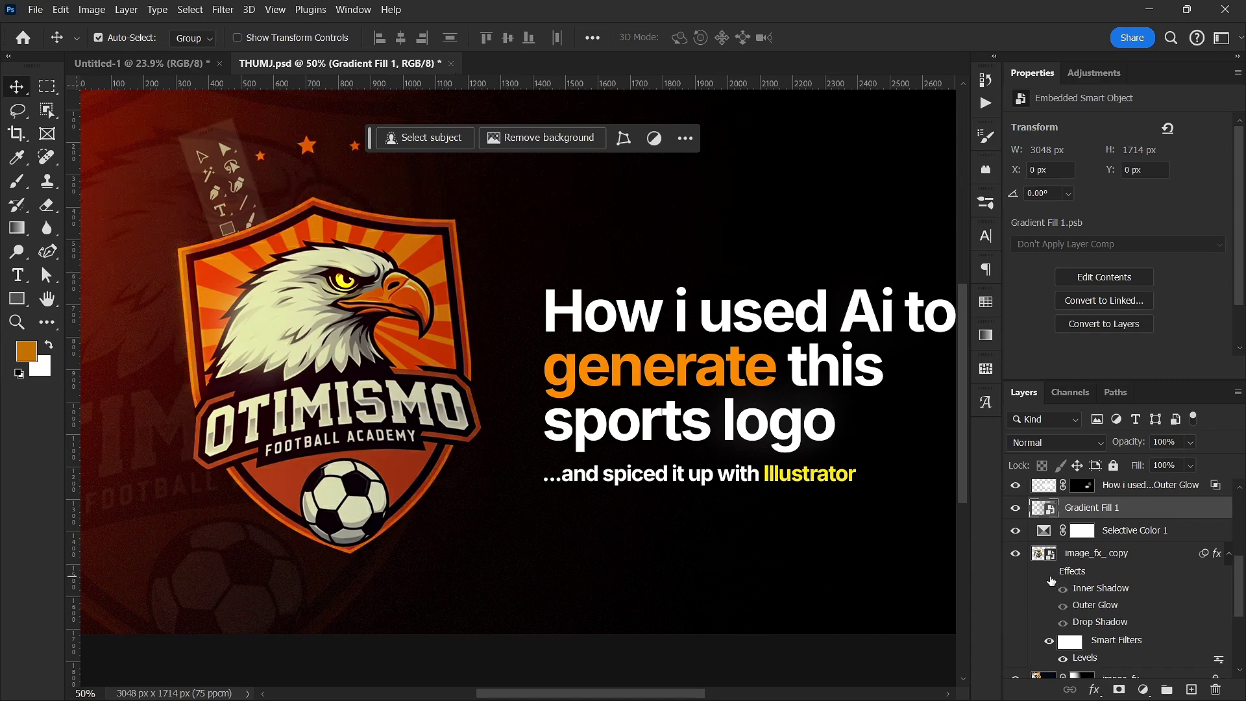
{"action": "left_click", "coordinate": [1049, 574]}
{"action": "left_click", "coordinate": [1049, 574]}
{"action": "left_click", "coordinate": [1049, 574]}
{"action": "left_click", "coordinate": [140, 63]}
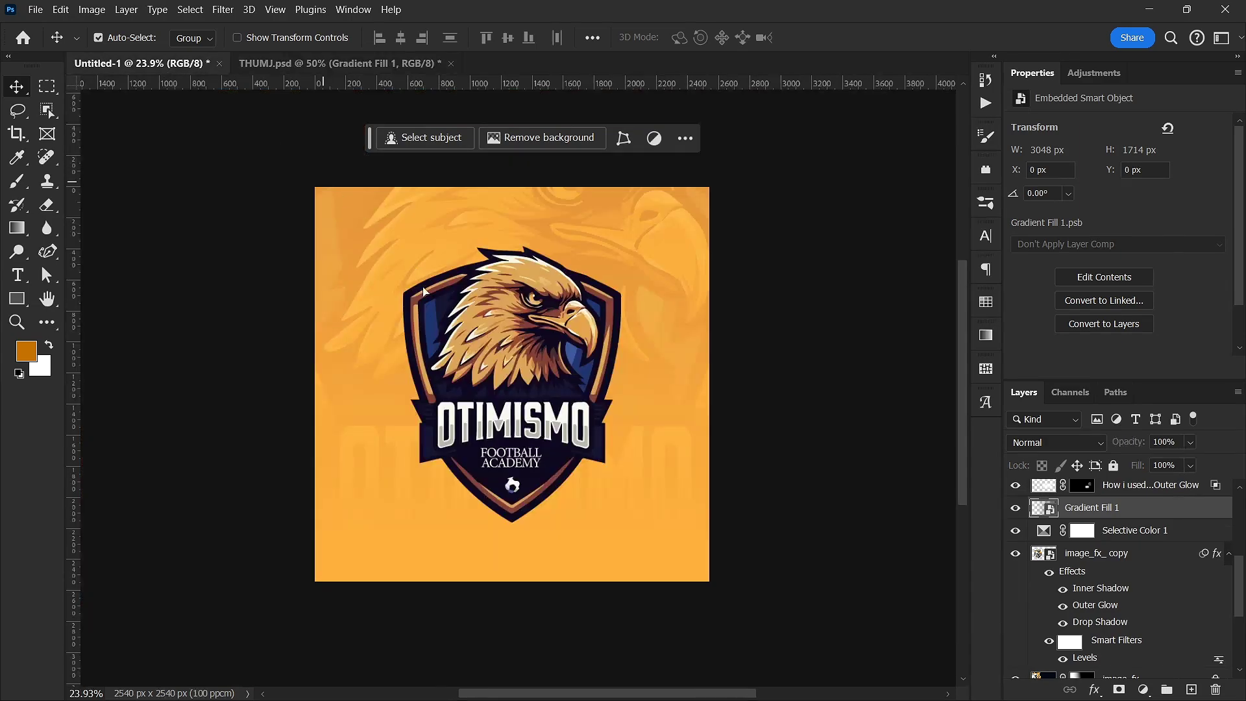
Inspect the finished Otimismo eagle shield composition in Untitled-1, checking the logo's details up close and the whole canvas with its faded background
{"action": "scroll", "coordinate": [423, 290], "scroll_direction": "down", "scroll_amount": 1}
{"action": "scroll", "coordinate": [428, 312], "scroll_direction": "up", "scroll_amount": 3}
{"action": "scroll", "coordinate": [431, 331], "scroll_direction": "down", "scroll_amount": 2}
{"action": "scroll", "coordinate": [438, 358], "scroll_direction": "up", "scroll_amount": 3}
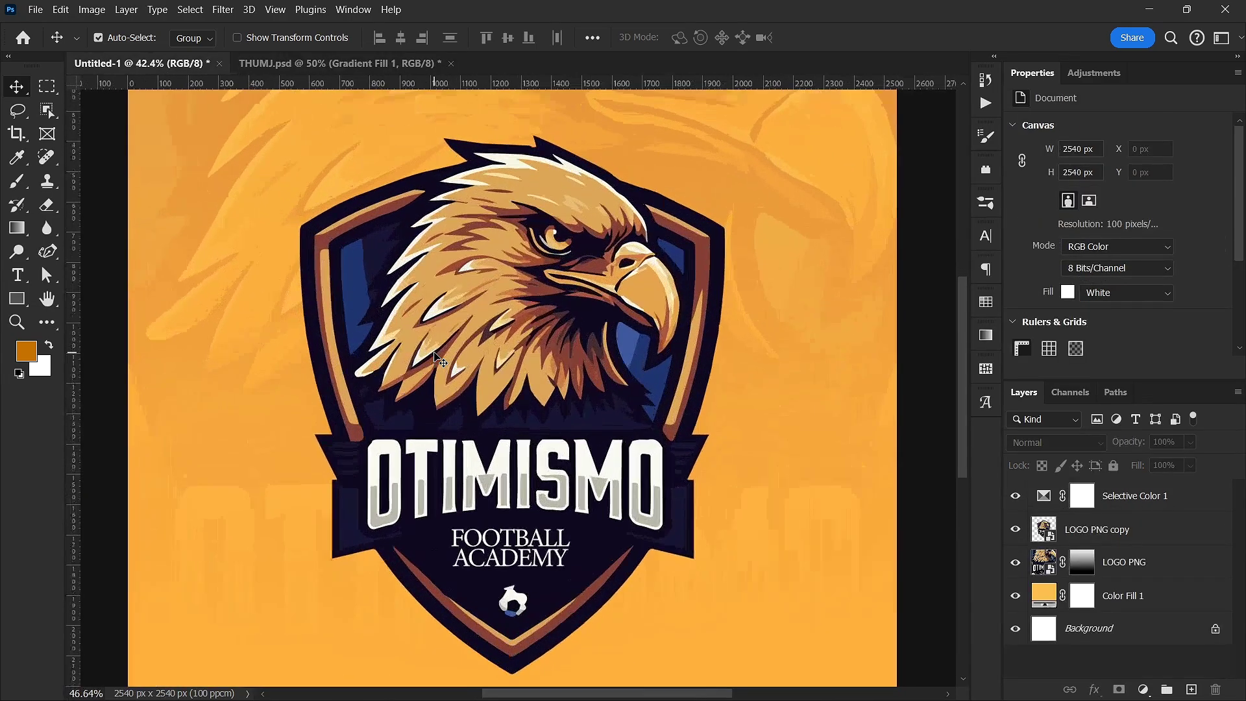
{"action": "scroll", "coordinate": [472, 347], "scroll_direction": "up", "scroll_amount": 1}
{"action": "scroll", "coordinate": [471, 347], "scroll_direction": "down", "scroll_amount": 1}
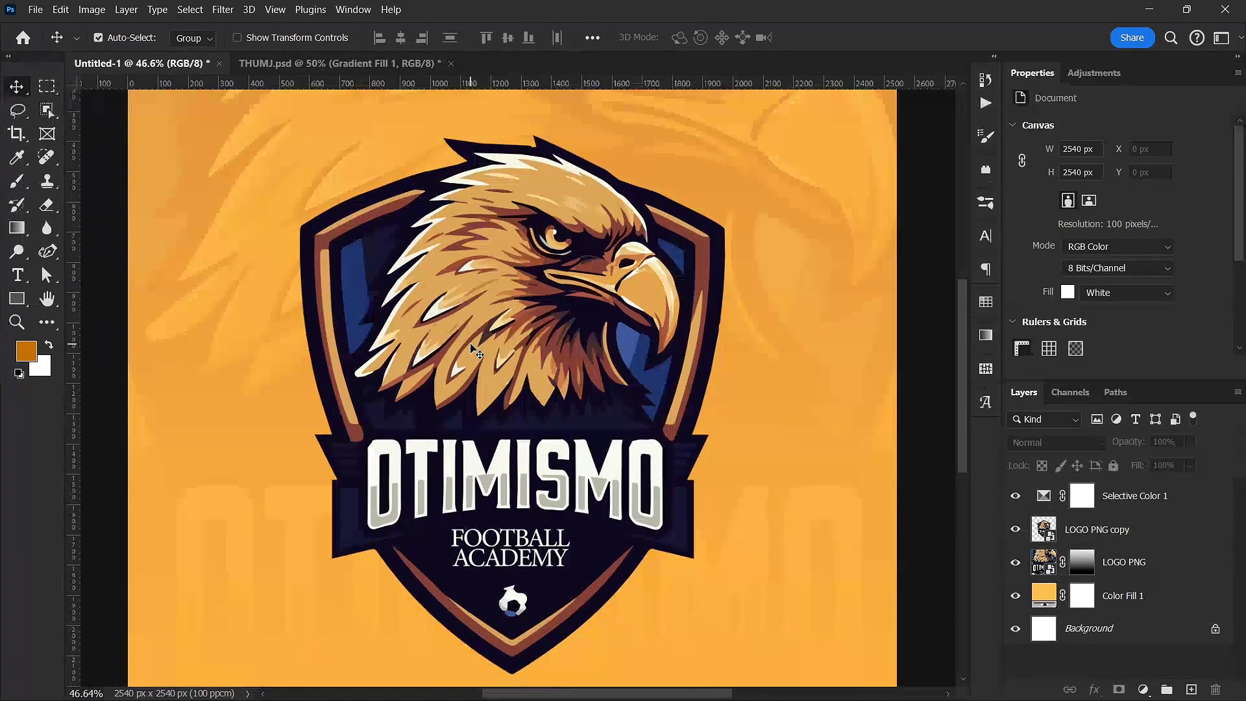
{"action": "scroll", "coordinate": [474, 351], "scroll_direction": "up", "scroll_amount": 4}
{"action": "scroll", "coordinate": [476, 354], "scroll_direction": "down", "scroll_amount": 5}
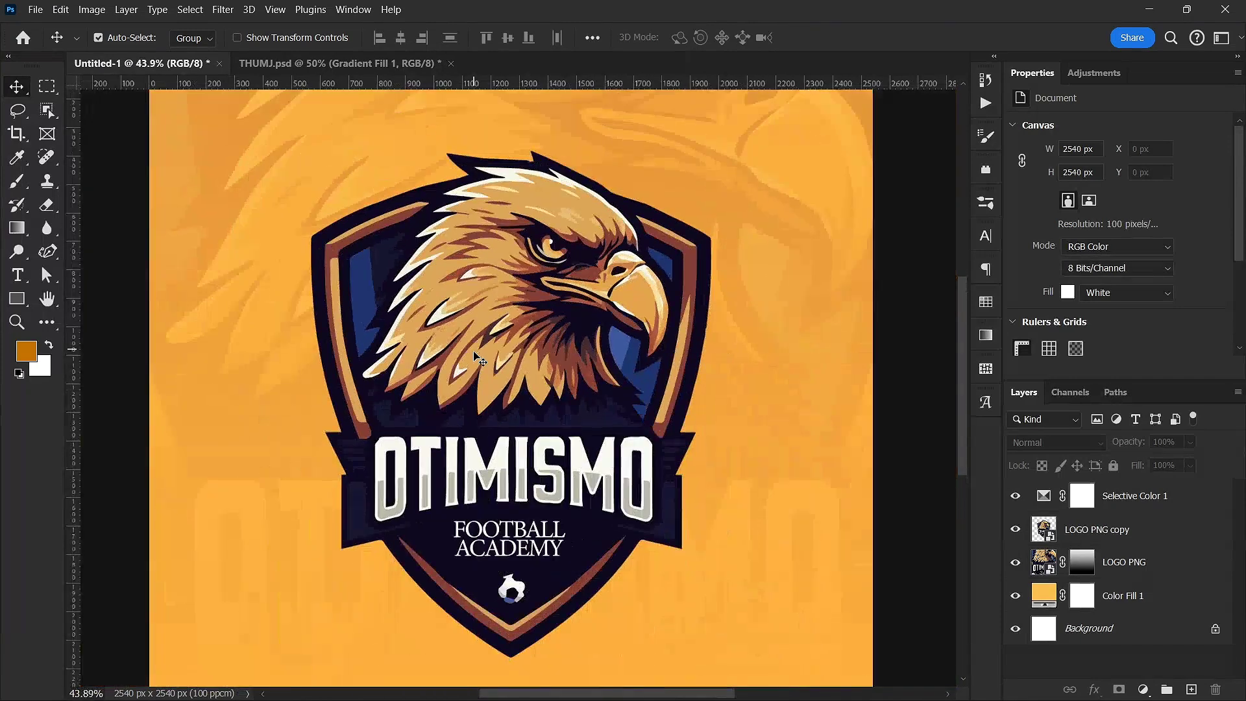
{"action": "scroll", "coordinate": [475, 363], "scroll_direction": "down", "scroll_amount": 2}
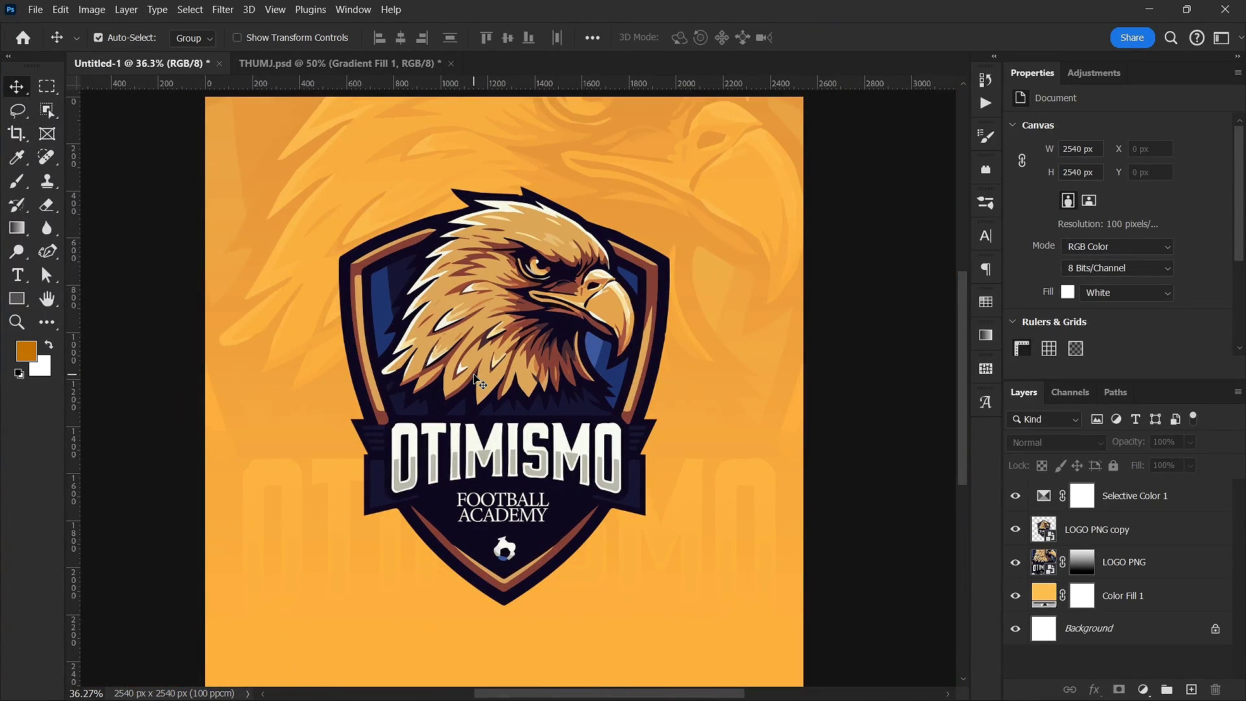
{"action": "scroll", "coordinate": [558, 565], "scroll_direction": "up", "scroll_amount": 2}
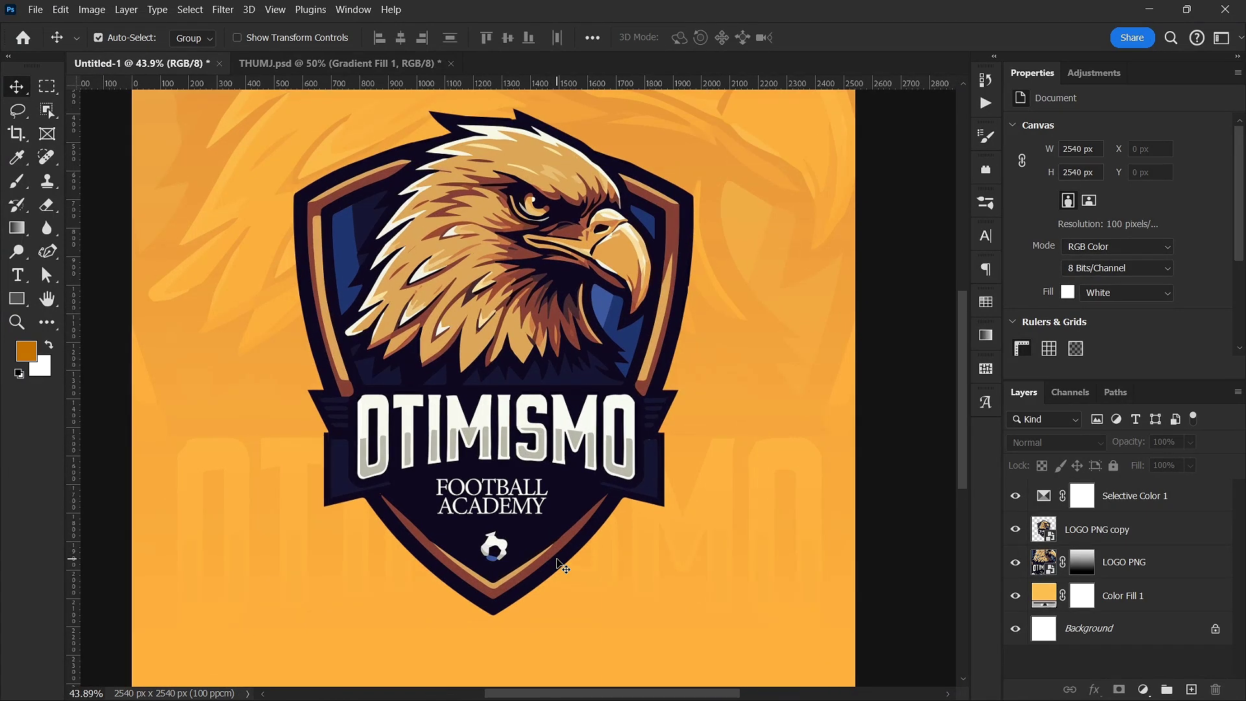
{"action": "scroll", "coordinate": [603, 428], "scroll_direction": "down", "scroll_amount": 2}
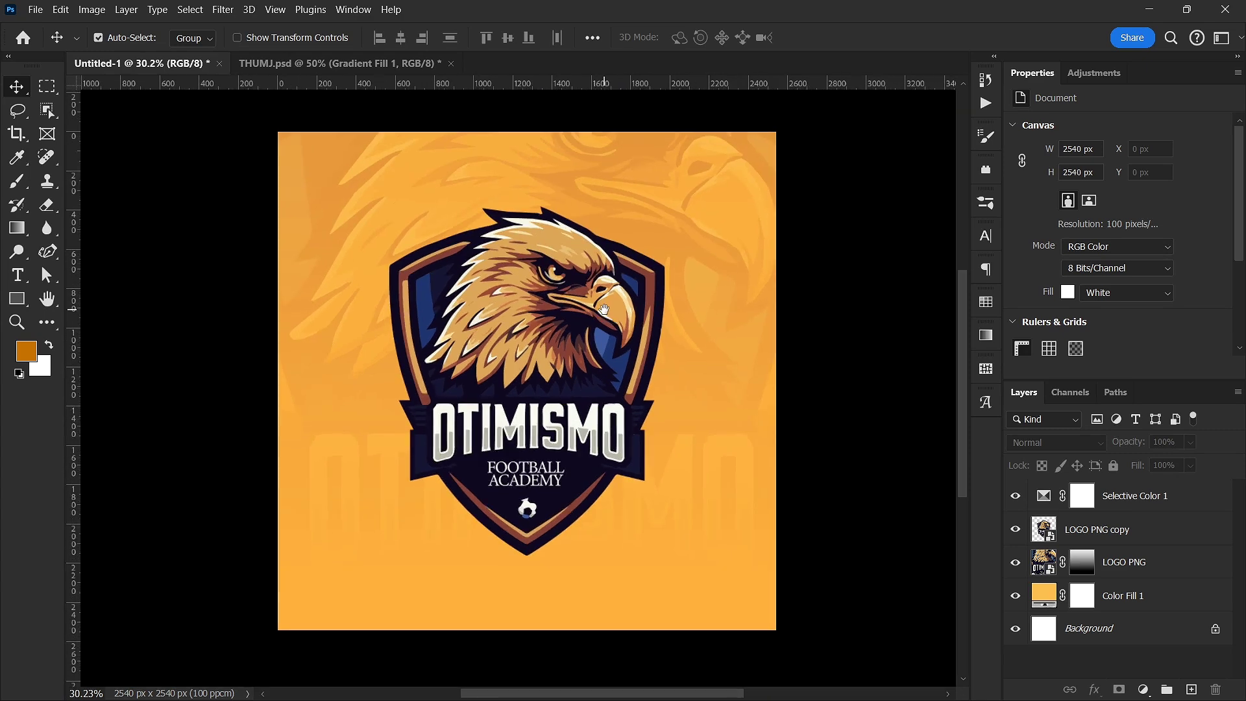
{"action": "scroll", "coordinate": [632, 301], "scroll_direction": "up", "scroll_amount": 1}
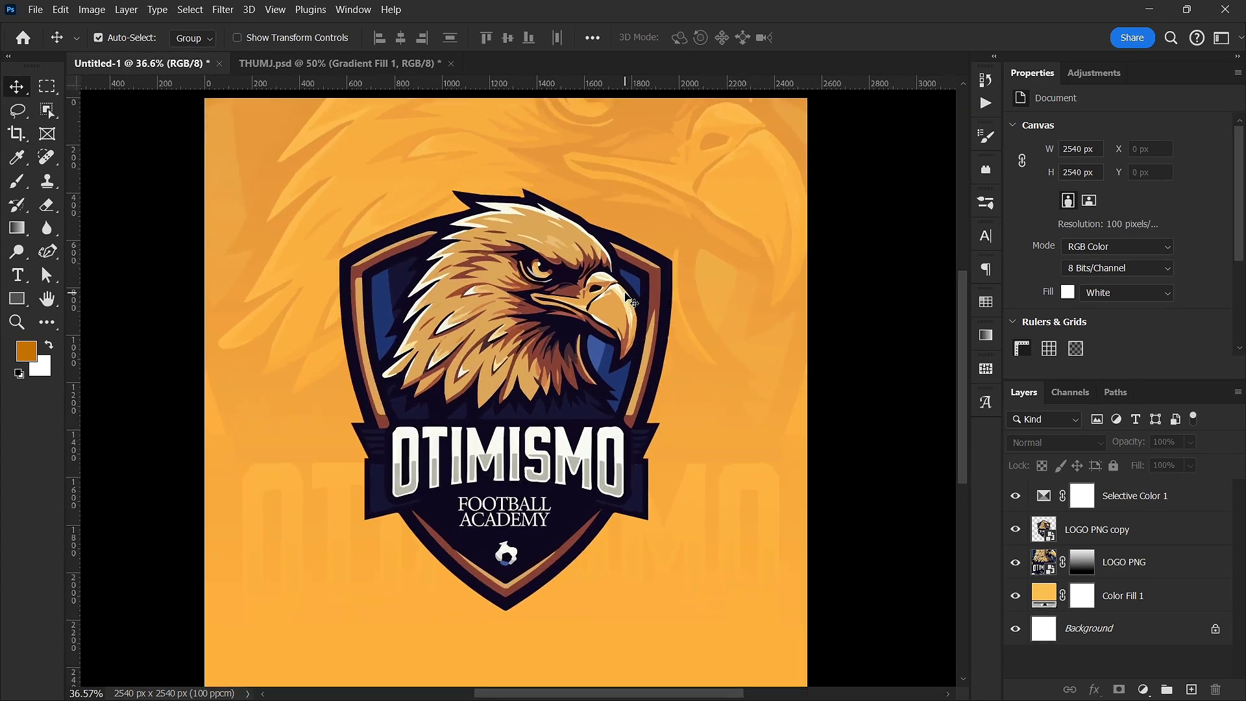
{"action": "scroll", "coordinate": [632, 302], "scroll_direction": "down", "scroll_amount": 1}
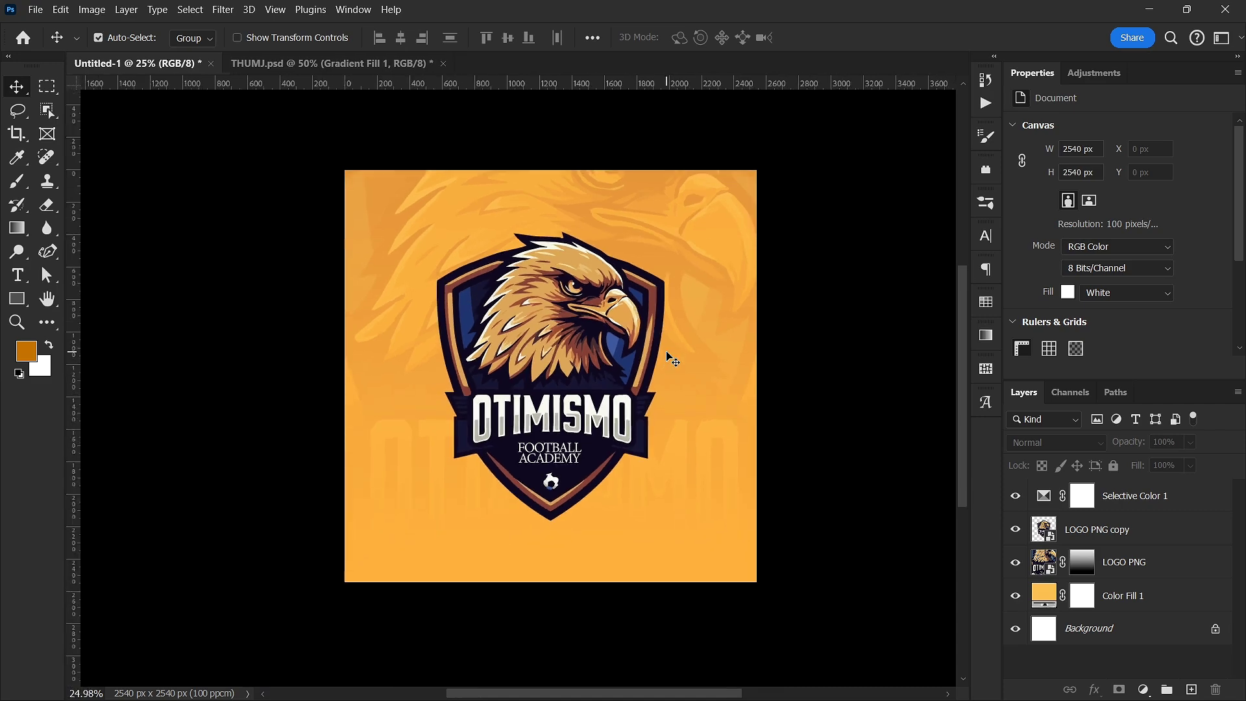
{"action": "scroll", "coordinate": [672, 360], "scroll_direction": "up", "scroll_amount": 1}
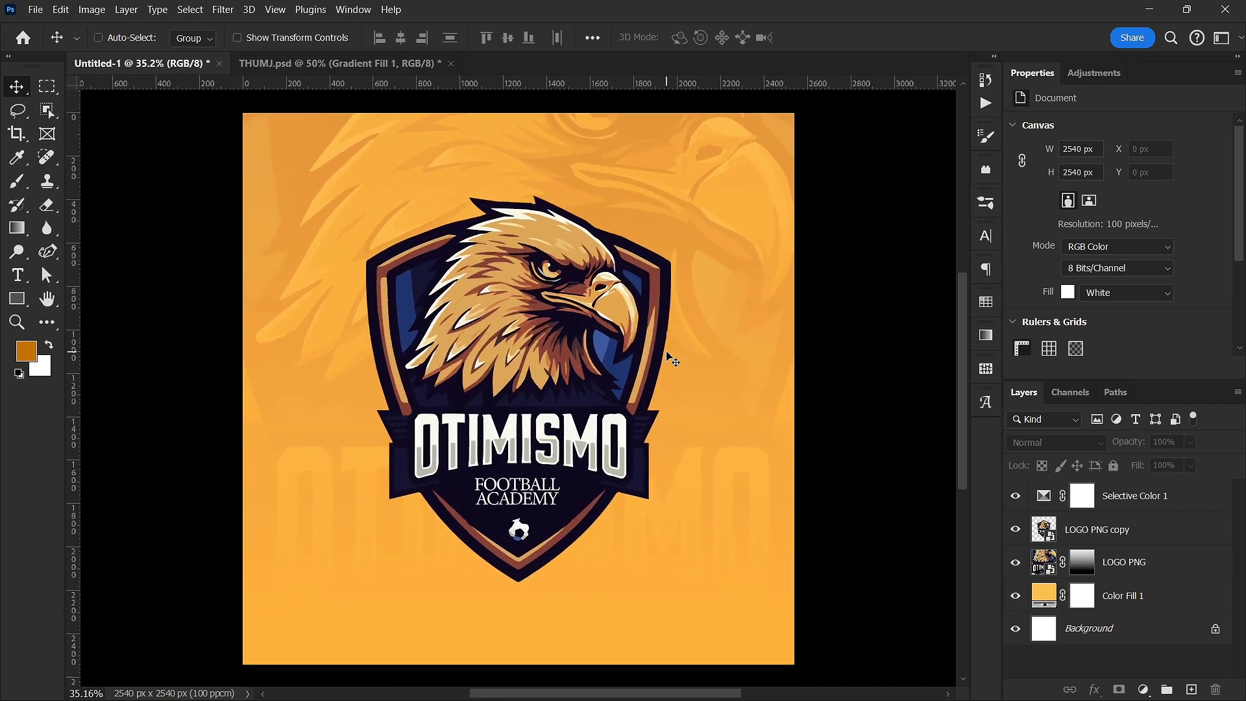